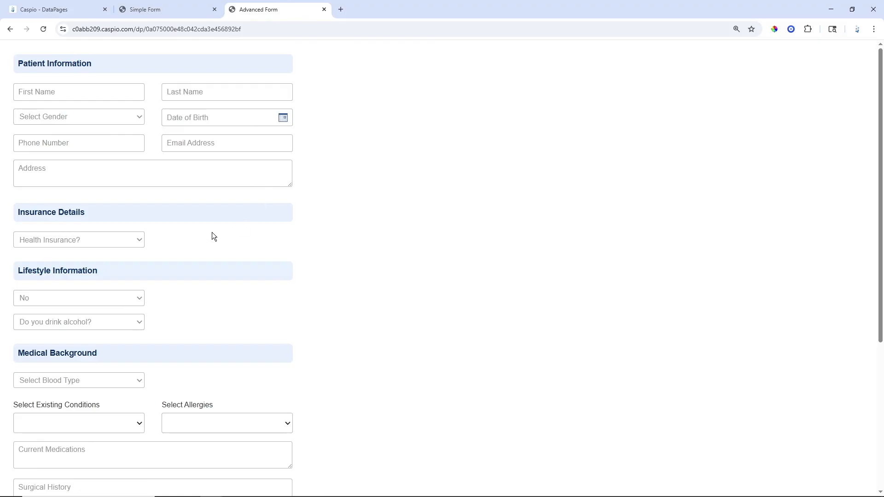
Step: Choose Yes for health insurance in the Advanced Form and examine the extra insurance fields and the allergies options
{"action": "left_click", "coordinate": [133, 241]}
{"action": "left_click", "coordinate": [113, 261]}
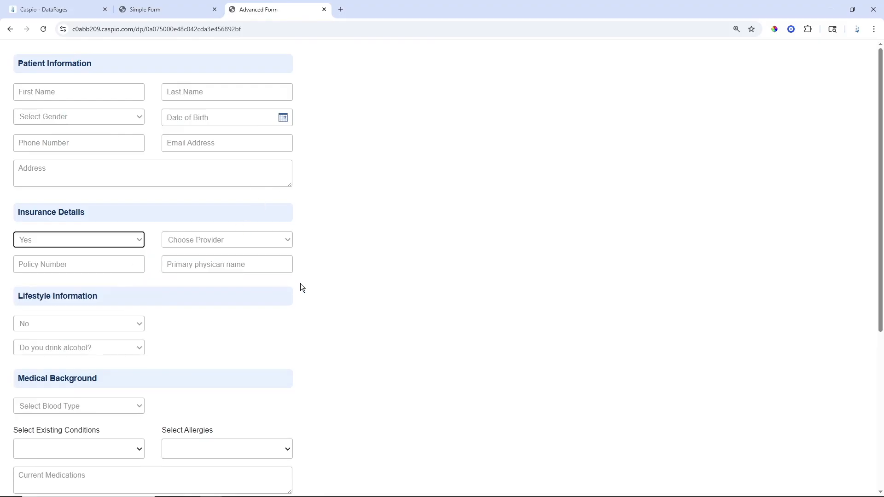
{"action": "scroll", "coordinate": [344, 264], "scroll_direction": "down", "scroll_amount": 4}
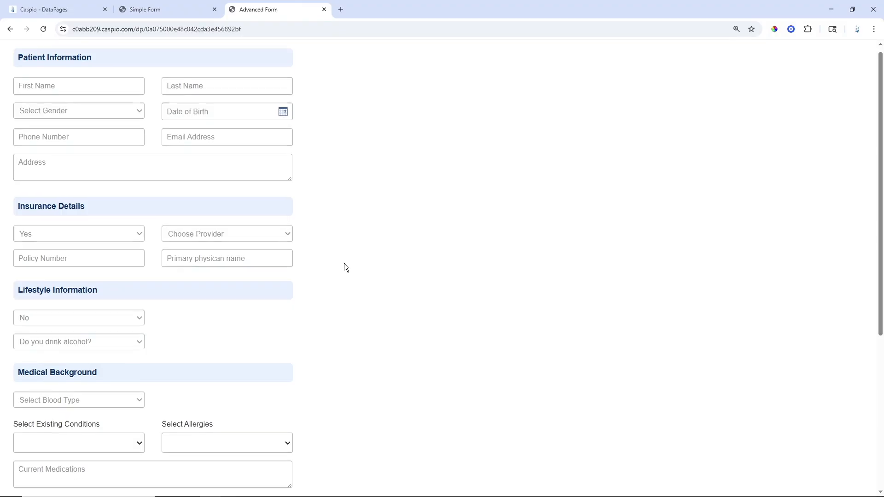
{"action": "left_click", "coordinate": [290, 267]}
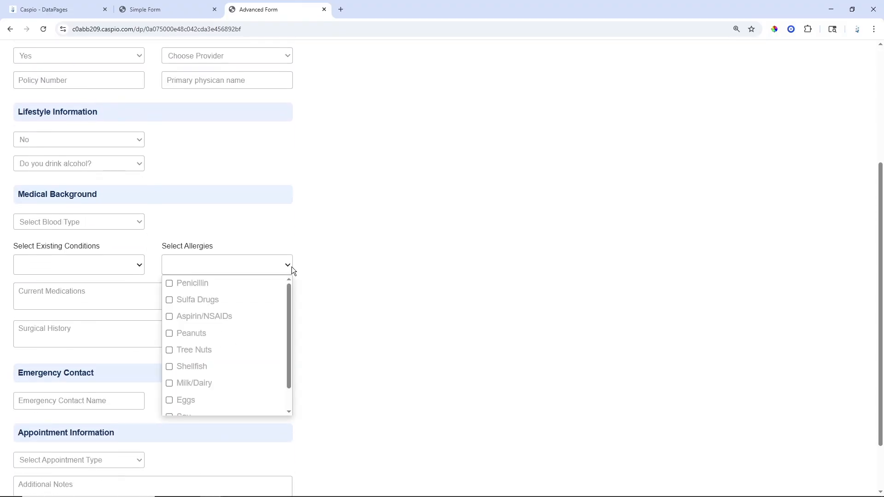
{"action": "left_click", "coordinate": [329, 259]}
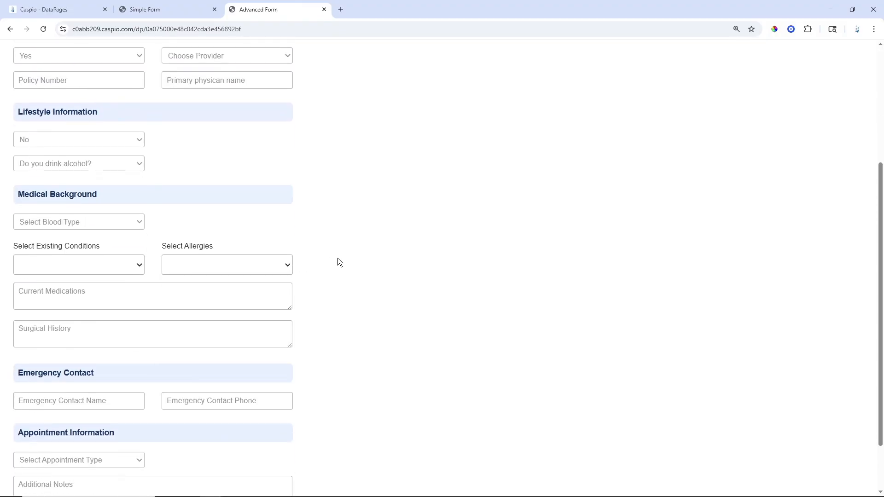
{"action": "scroll", "coordinate": [343, 261], "scroll_direction": "up", "scroll_amount": 4}
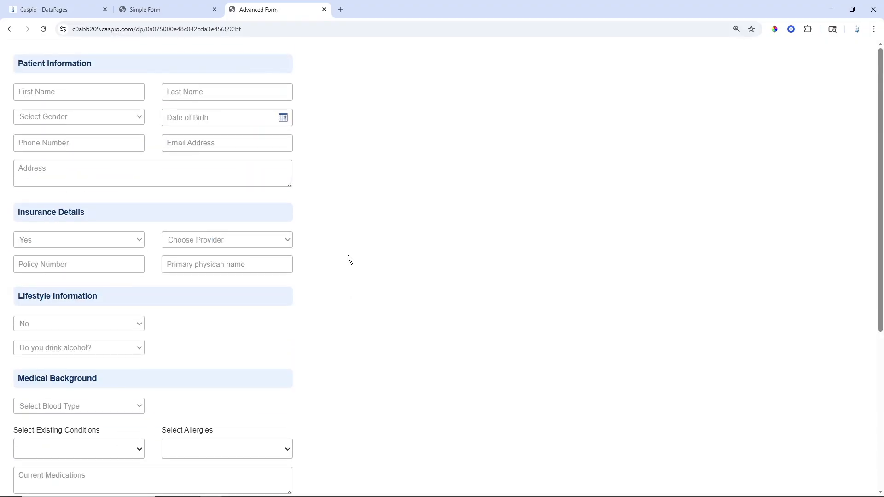
Step: Compare the layouts of the Simple Form and the Advanced Form, then return to the DataPages list
{"action": "left_click", "coordinate": [186, 10]}
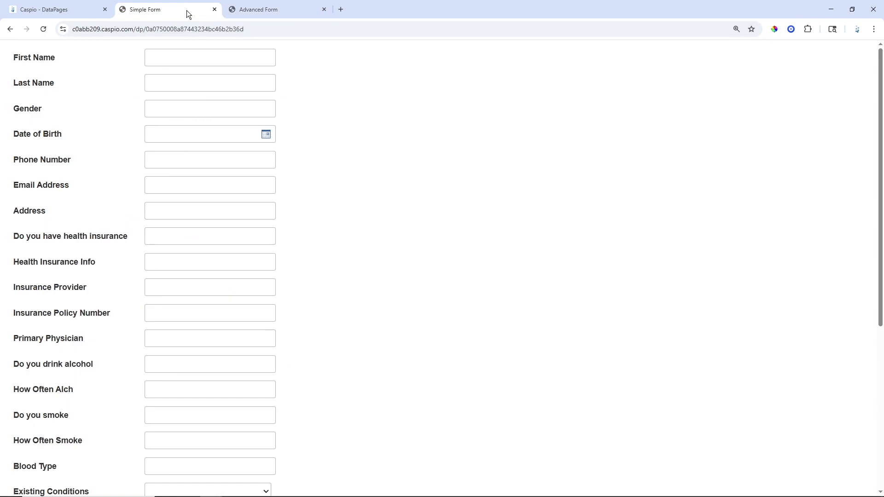
{"action": "left_click", "coordinate": [256, 9]}
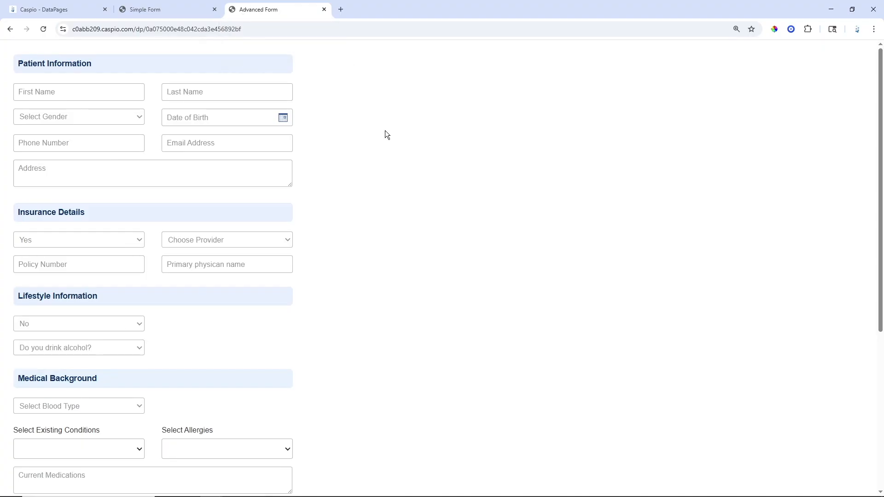
{"action": "left_click", "coordinate": [170, 13]}
{"action": "left_click", "coordinate": [271, 14]}
{"action": "left_click", "coordinate": [68, 13]}
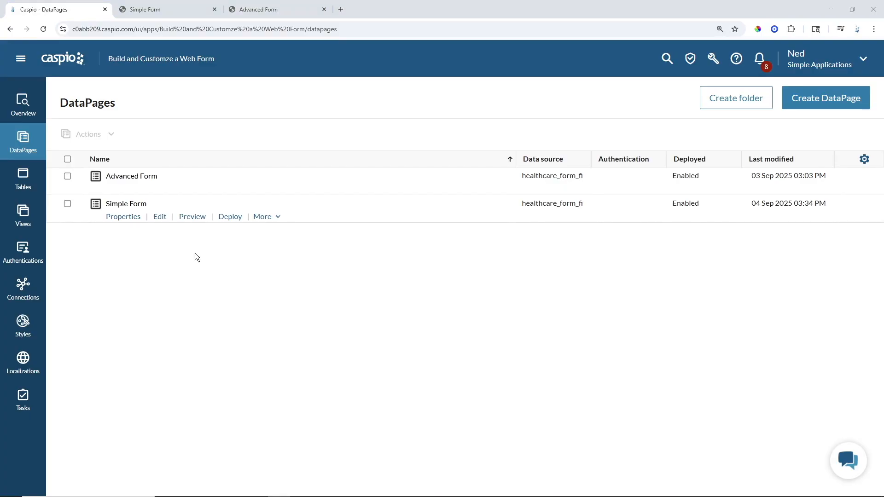
Step: Open the Simple Form DataPage for editing and advance the wizard to Configure Fields
{"action": "left_click", "coordinate": [159, 218]}
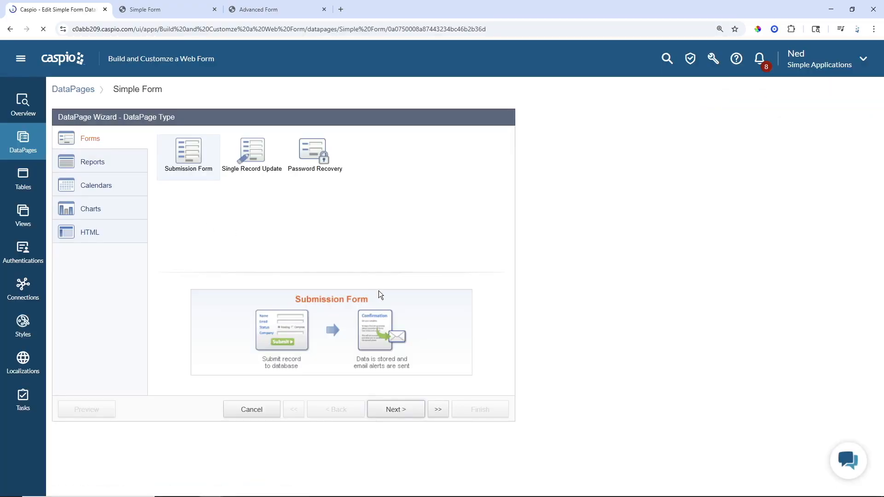
{"action": "left_click", "coordinate": [398, 404]}
{"action": "left_click", "coordinate": [395, 408]}
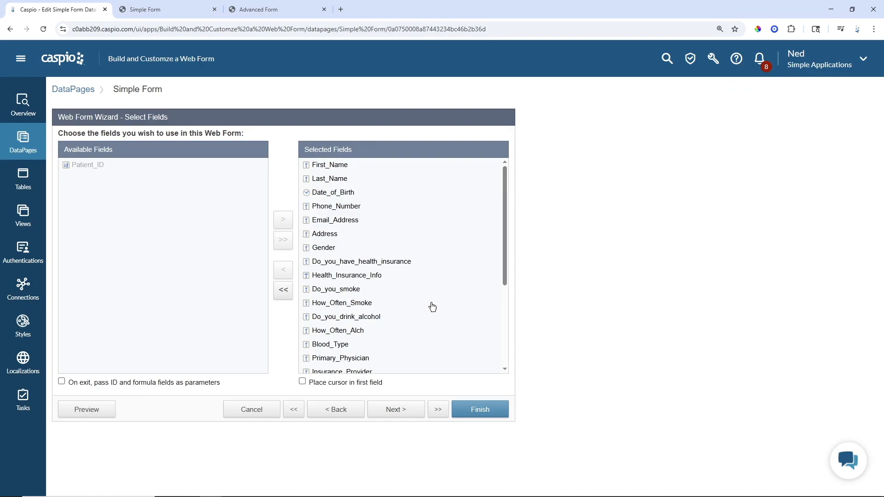
{"action": "left_click", "coordinate": [400, 410]}
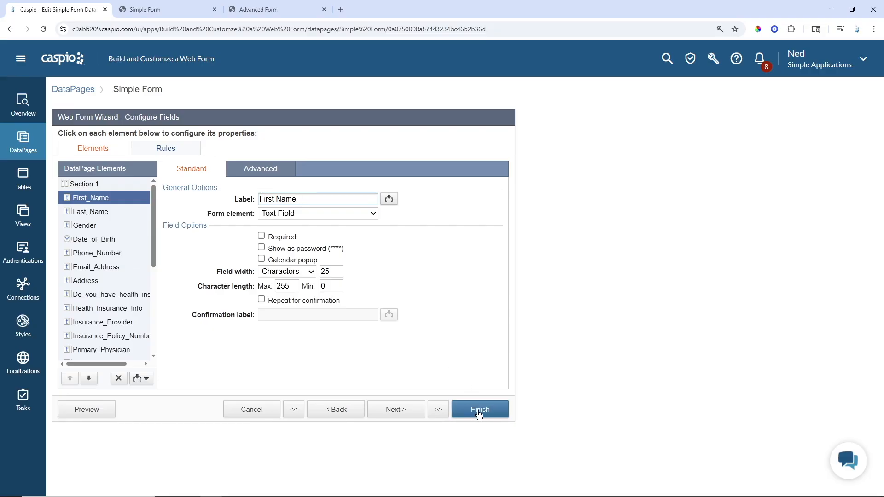
Step: Check the name fields in the live Simple Form against the Advanced Form and return to the wizard
{"action": "left_click", "coordinate": [184, 17]}
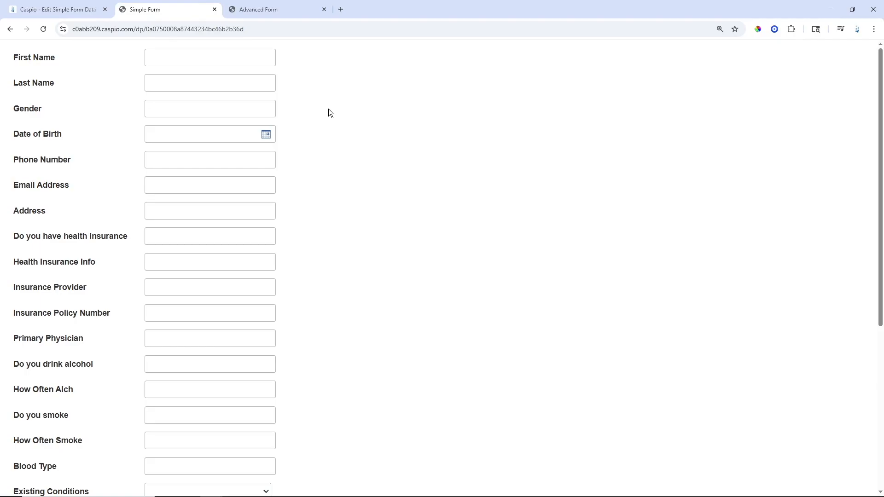
{"action": "left_click", "coordinate": [283, 11]}
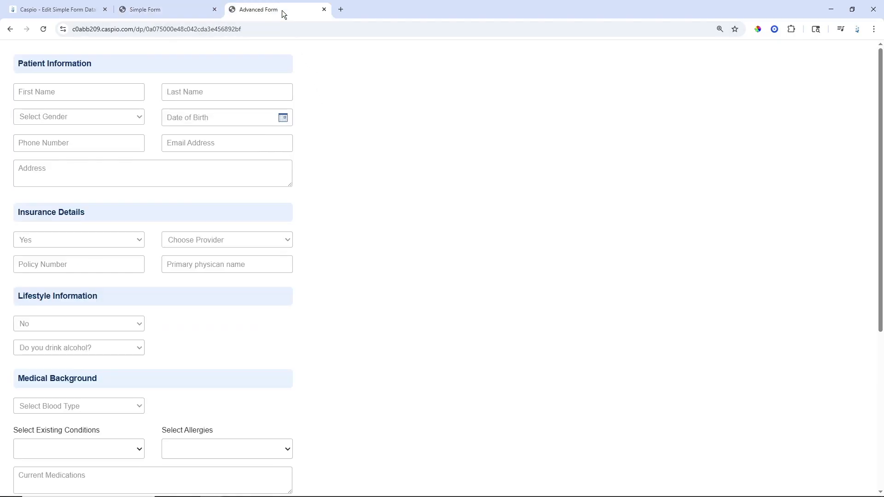
{"action": "left_click", "coordinate": [147, 9]}
{"action": "left_click", "coordinate": [55, 9]}
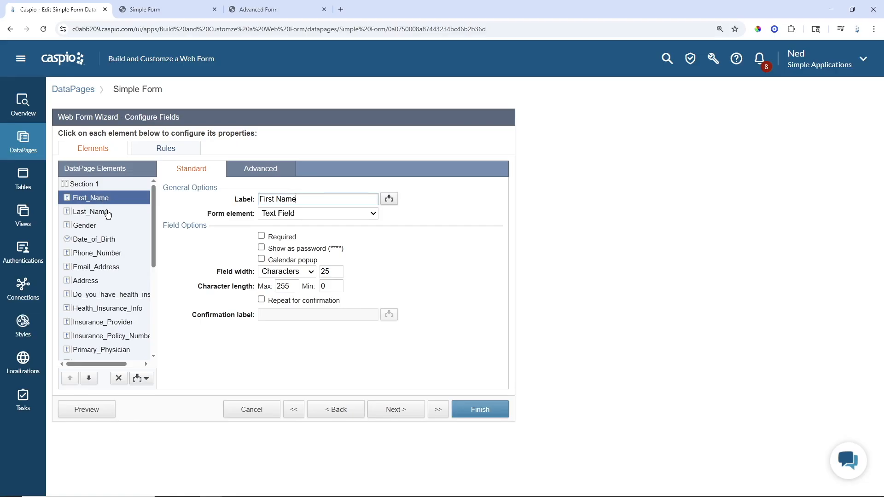
Step: Make First_Name continue the next element on the same line, with No Label and the placeholder "First Name"
{"action": "left_click", "coordinate": [264, 174]}
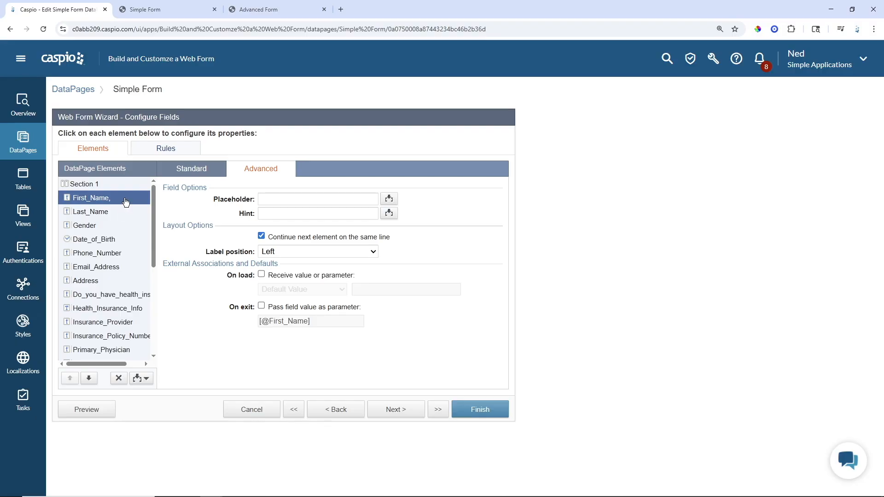
{"action": "left_click", "coordinate": [282, 253]}
{"action": "left_click", "coordinate": [276, 288]}
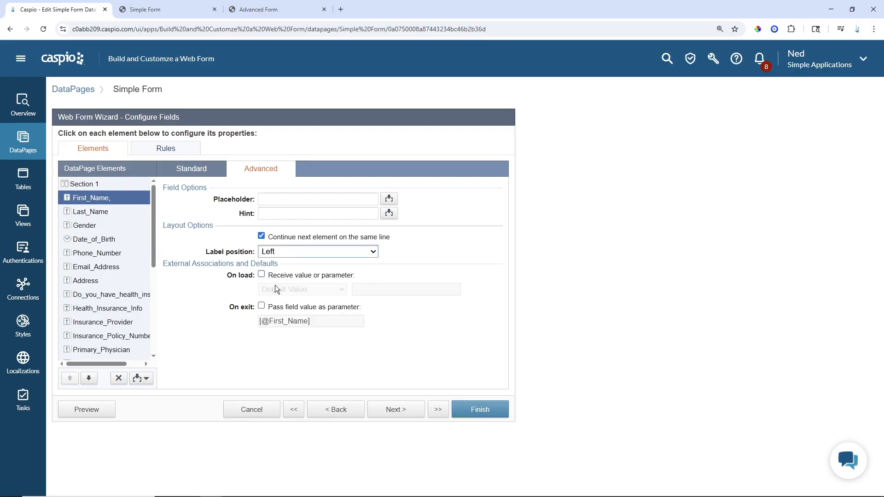
{"action": "left_click", "coordinate": [275, 200]}
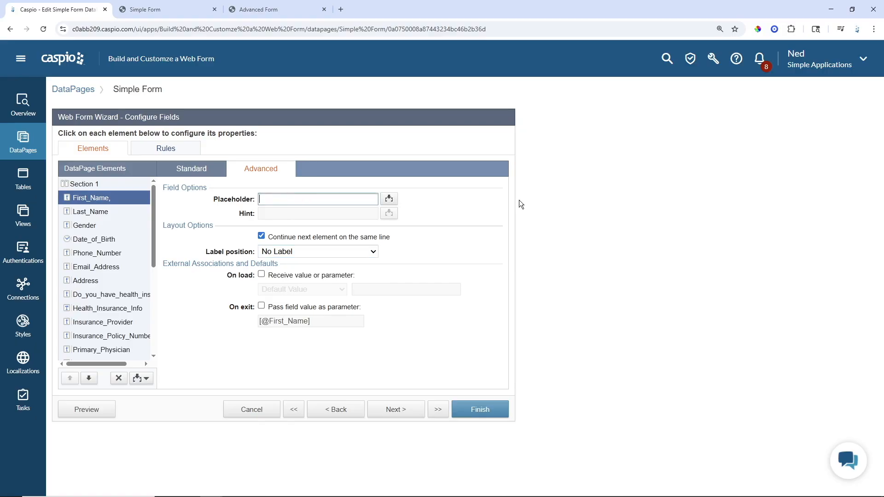
{"action": "type", "text": "First Name"}
Step: Set the Last_Name field's label position to No Label and its placeholder to "Last Name"
{"action": "left_click", "coordinate": [91, 215]}
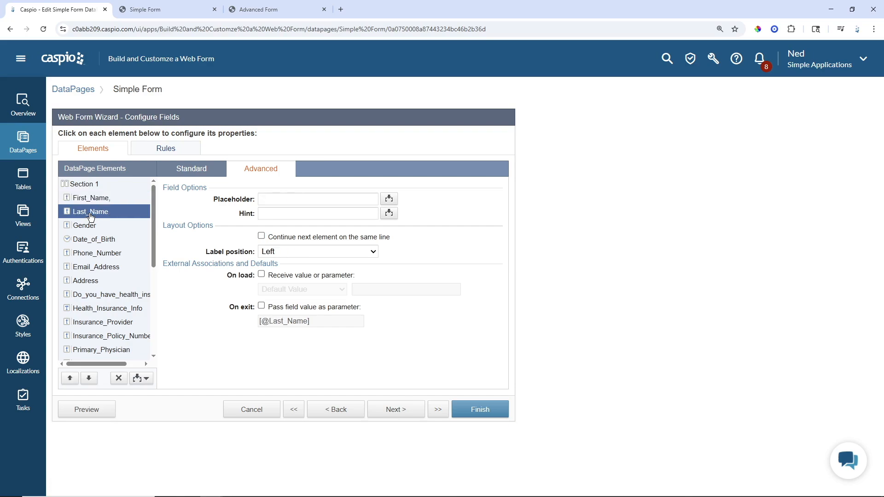
{"action": "left_click", "coordinate": [301, 251]}
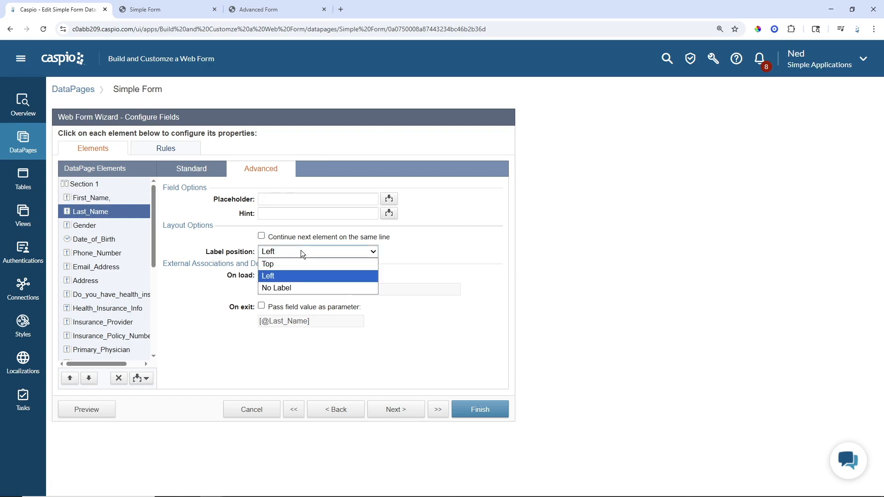
{"action": "left_click", "coordinate": [288, 288]}
{"action": "left_click", "coordinate": [282, 199]}
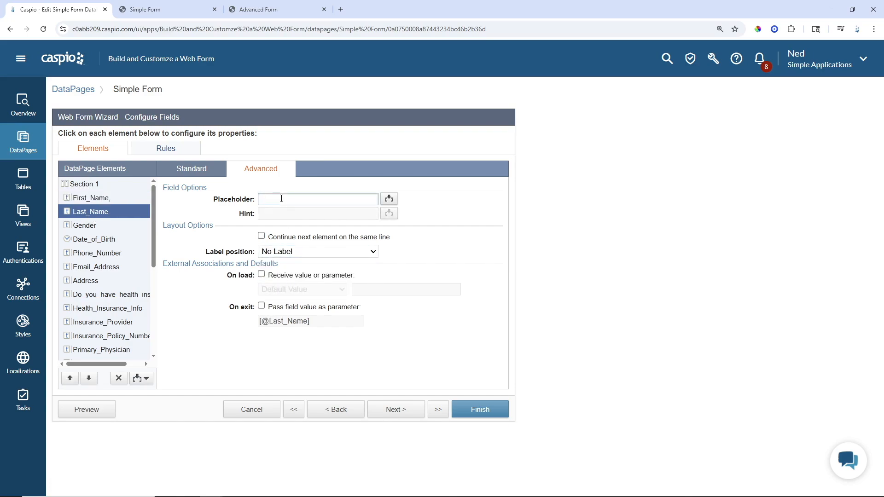
{"action": "type", "text": "Last Name"}
Step: Preview the Simple Form, compare its name row with the Advanced Form, and return to the wizard
{"action": "left_click", "coordinate": [87, 410]}
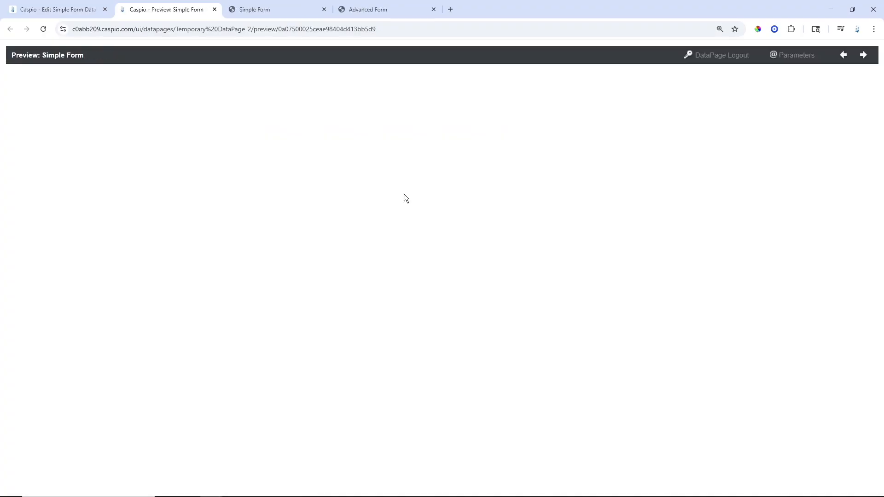
{"action": "left_click", "coordinate": [355, 10]}
{"action": "left_click_drag", "start_coordinate": [355, 10], "coordinate": [259, 7]}
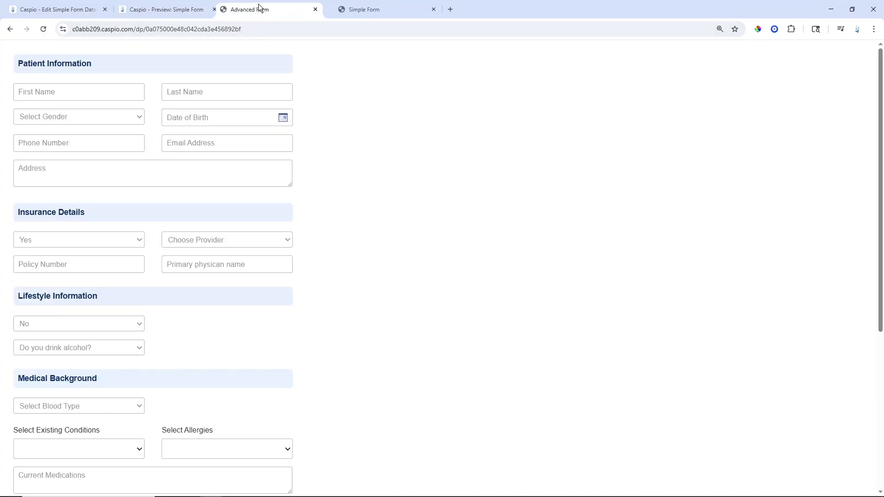
{"action": "left_click", "coordinate": [186, 7]}
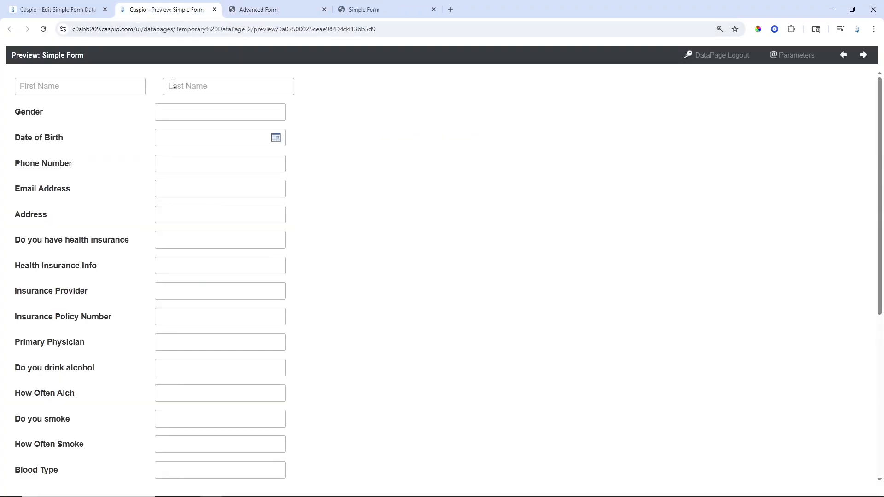
{"action": "left_click", "coordinate": [272, 9]}
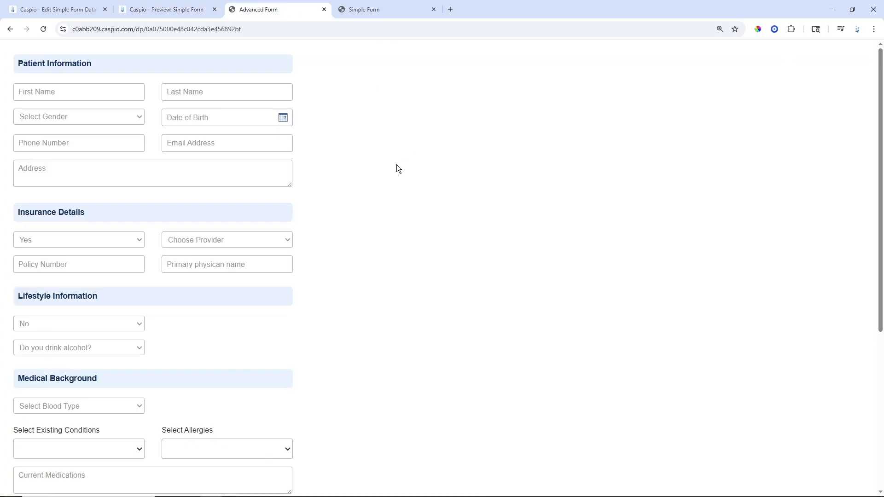
{"action": "left_click", "coordinate": [172, 10]}
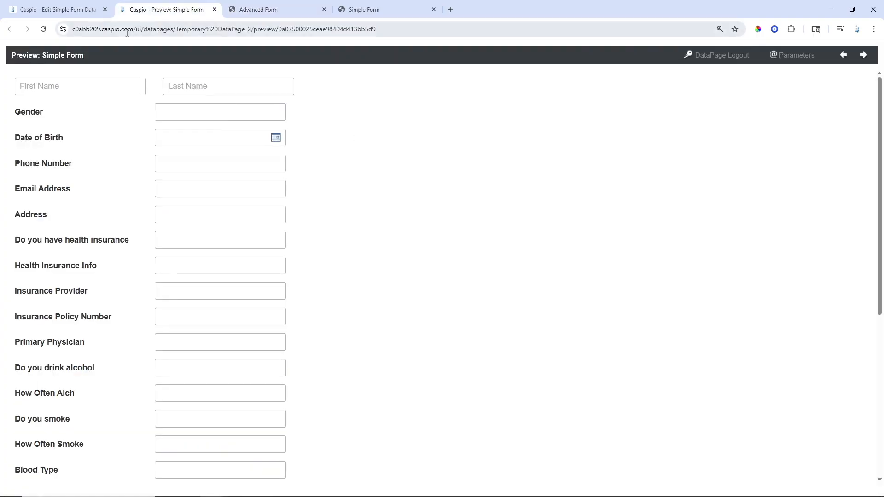
{"action": "left_click", "coordinate": [59, 10]}
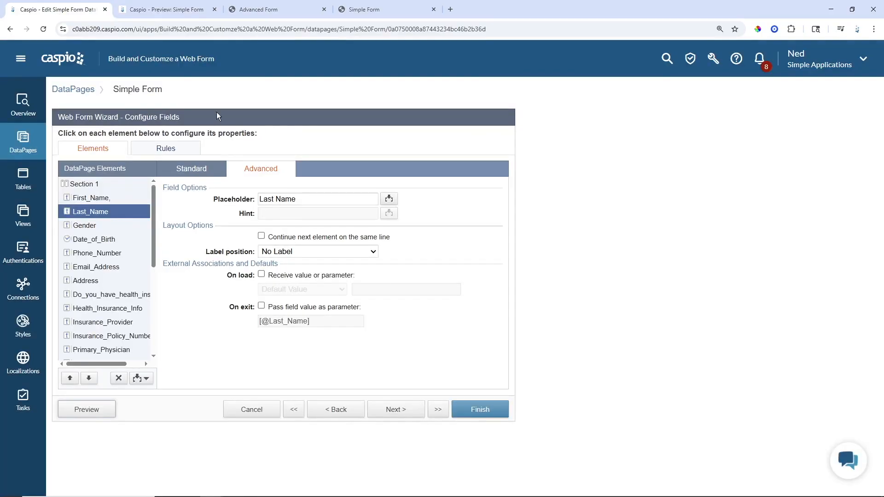
Step: Change the Gender field's form element to Dropdown and make it required
{"action": "left_click", "coordinate": [88, 228]}
{"action": "left_click", "coordinate": [199, 171]}
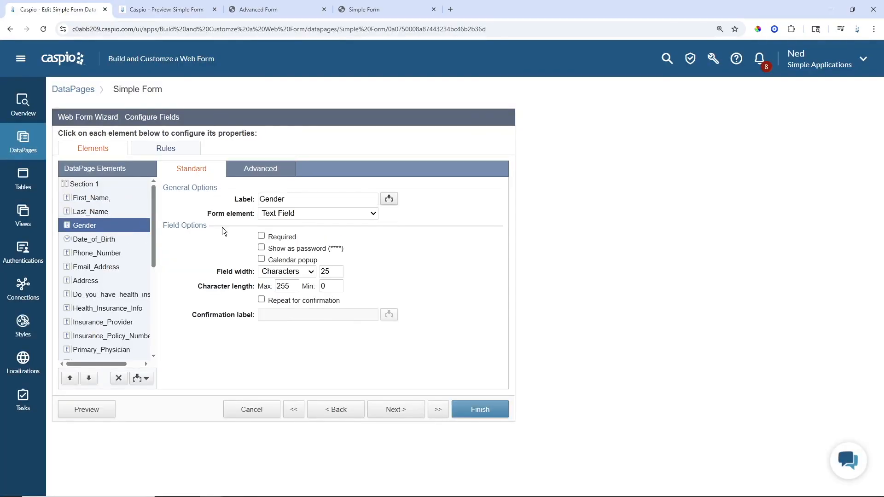
{"action": "left_click", "coordinate": [299, 217]}
{"action": "left_click", "coordinate": [289, 282]}
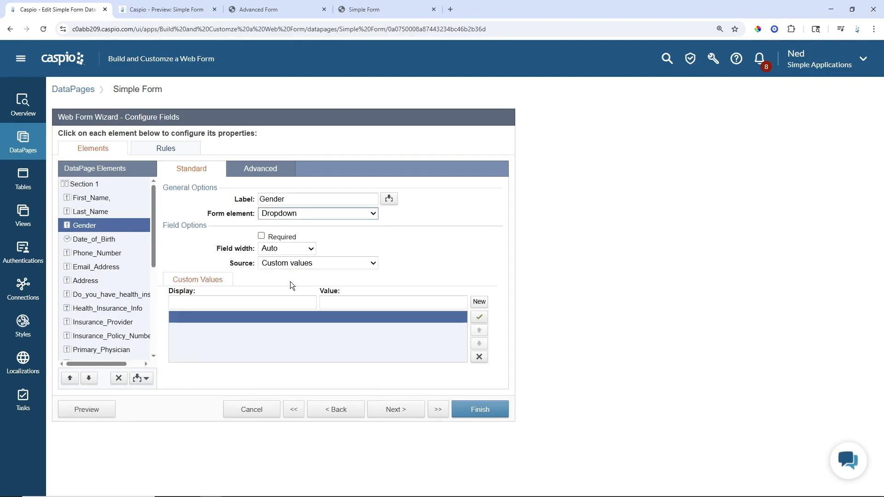
{"action": "left_click", "coordinate": [266, 238]}
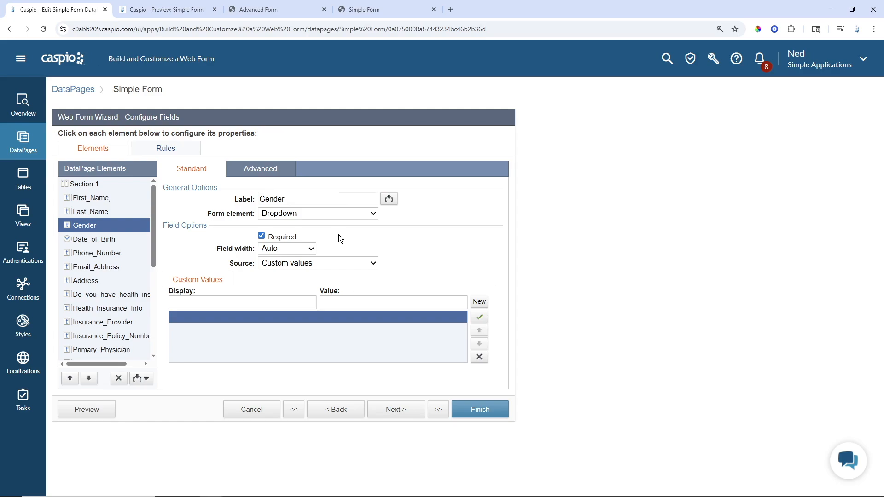
Step: Add the Gender dropdown's custom values: "Select Gender" with a blank value, "Male" and "Female"
{"action": "left_click", "coordinate": [277, 302]}
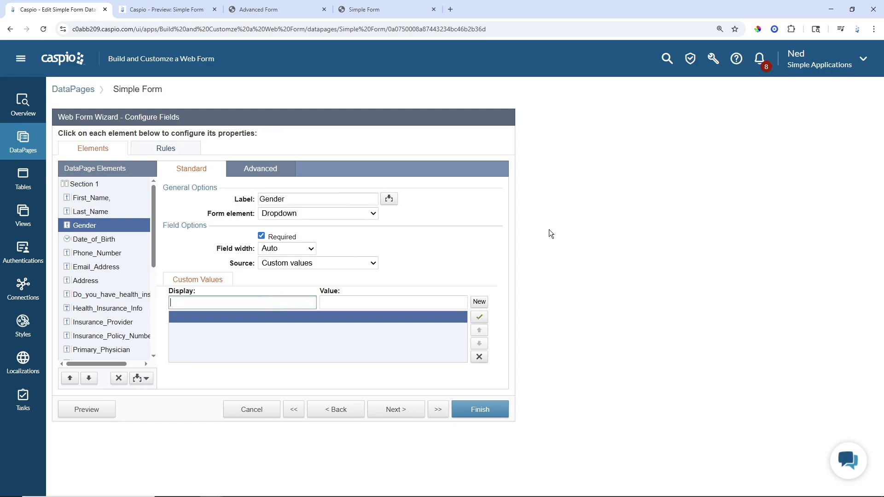
{"action": "type", "text": "Select Gender"}
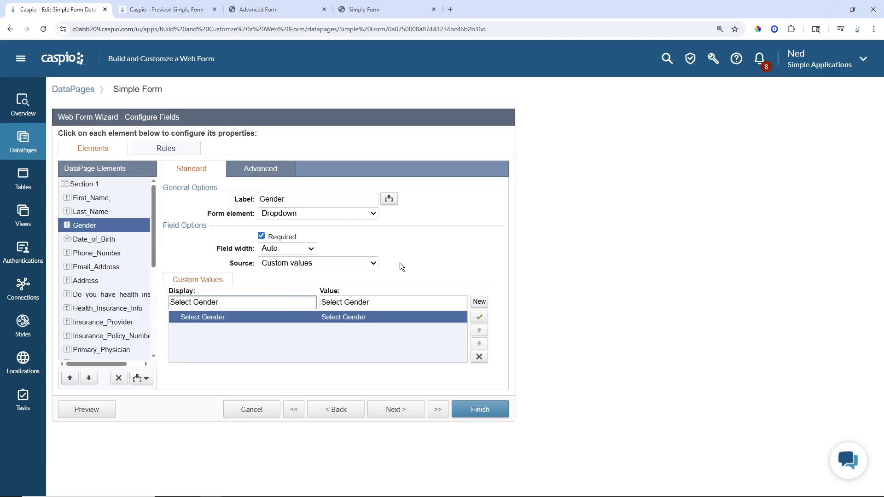
{"action": "left_click_drag", "start_coordinate": [370, 302], "coordinate": [325, 305]}
{"action": "key", "text": "BackSpace"}
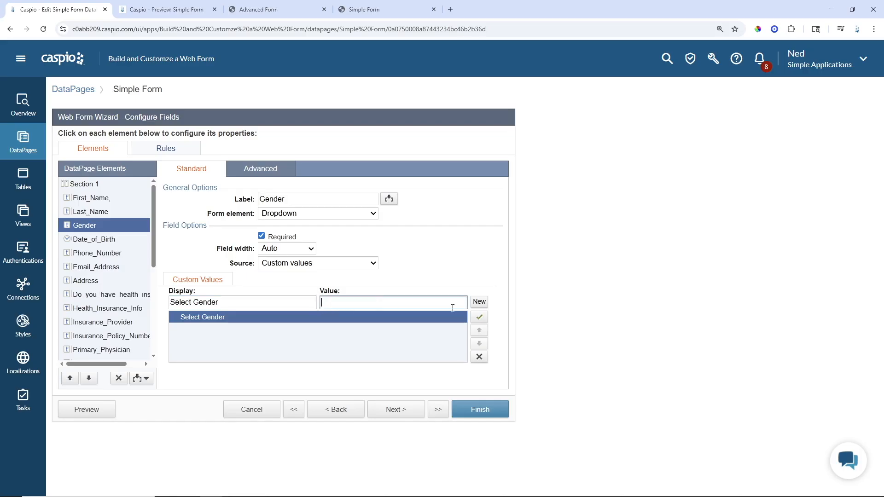
{"action": "left_click", "coordinate": [477, 303]}
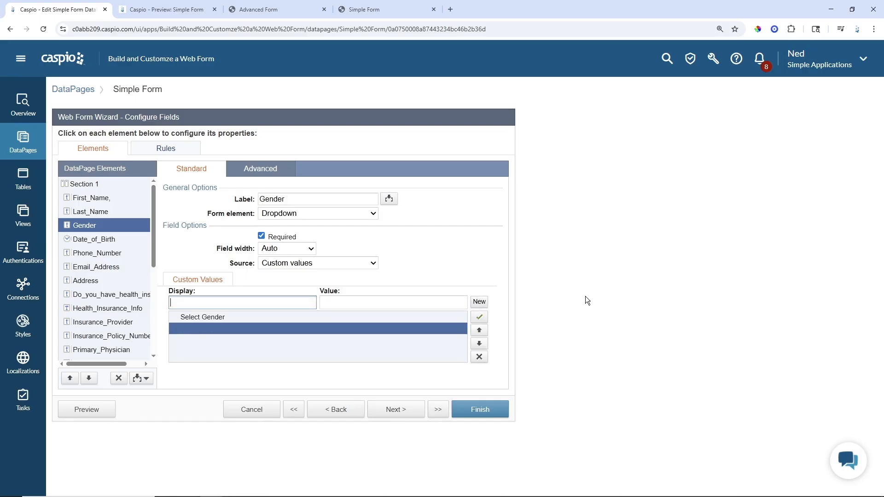
{"action": "type", "text": "Male"}
{"action": "left_click", "coordinate": [484, 304]}
{"action": "type", "text": "Female"}
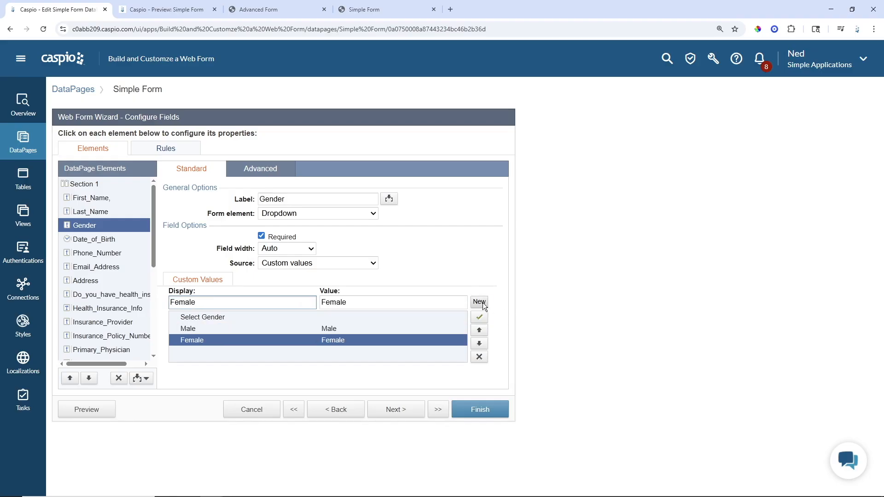
Step: Set the Gender field's label position to No Label and continue the next element on the same line
{"action": "left_click", "coordinate": [258, 169]}
{"action": "left_click", "coordinate": [291, 238]}
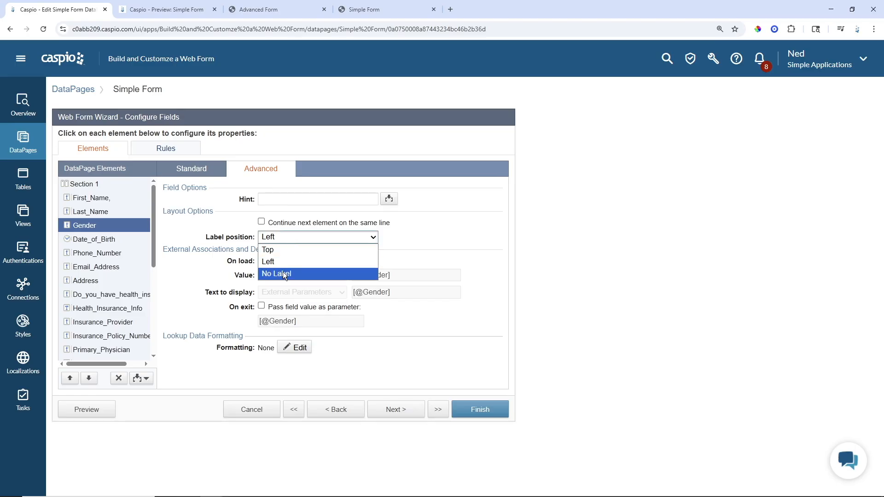
{"action": "left_click", "coordinate": [283, 273]}
{"action": "left_click", "coordinate": [261, 222]}
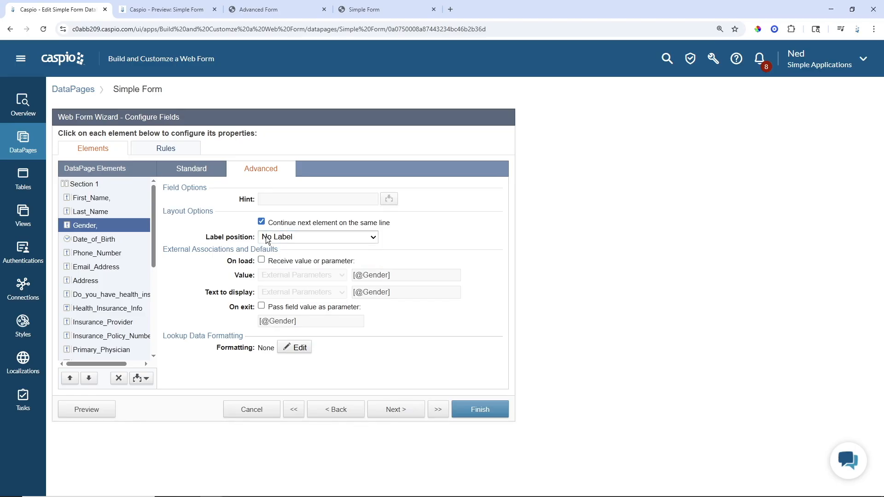
Step: Set the Date_of_Birth field's placeholder to "DOB" and label position to No Label, and check the form in a preview
{"action": "left_click", "coordinate": [105, 240]}
{"action": "left_click", "coordinate": [270, 201]}
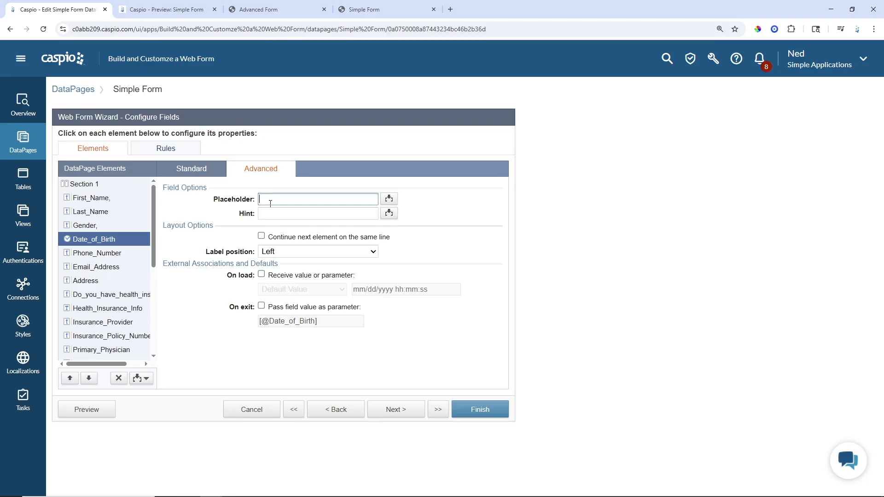
{"action": "type", "text": "DOB"}
{"action": "left_click", "coordinate": [288, 252]}
{"action": "left_click", "coordinate": [281, 288]}
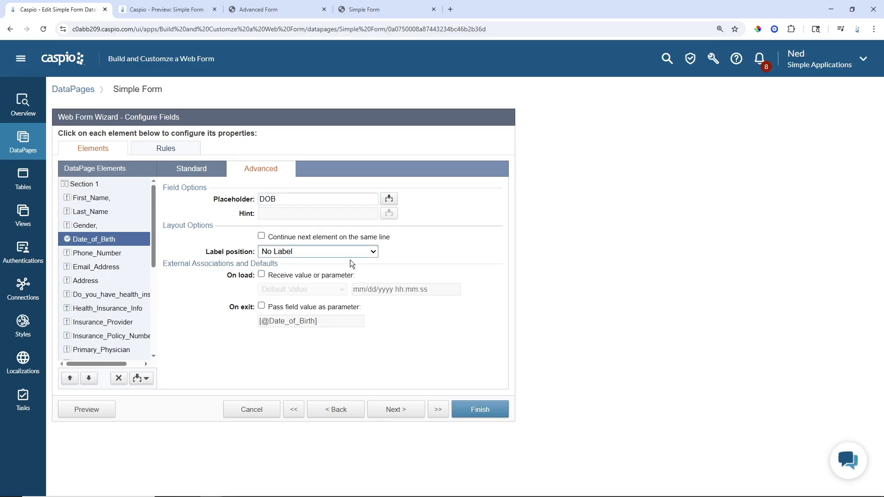
{"action": "left_click", "coordinate": [94, 411]}
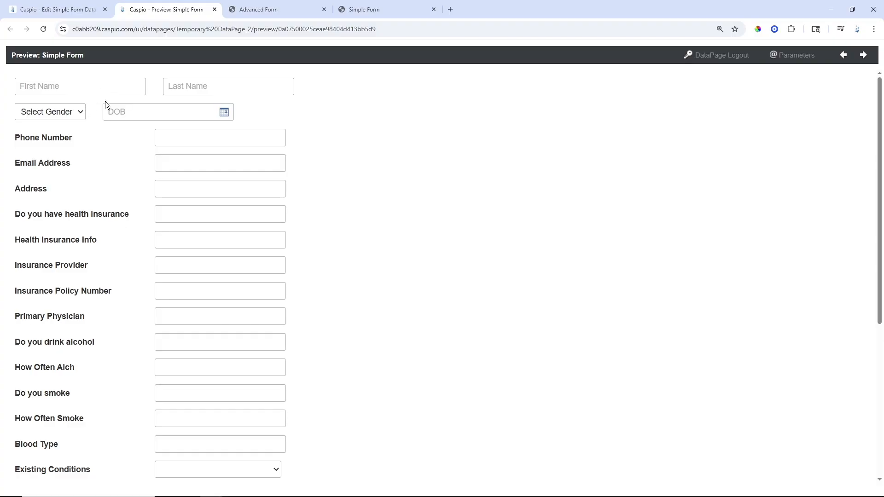
{"action": "left_click", "coordinate": [79, 14]}
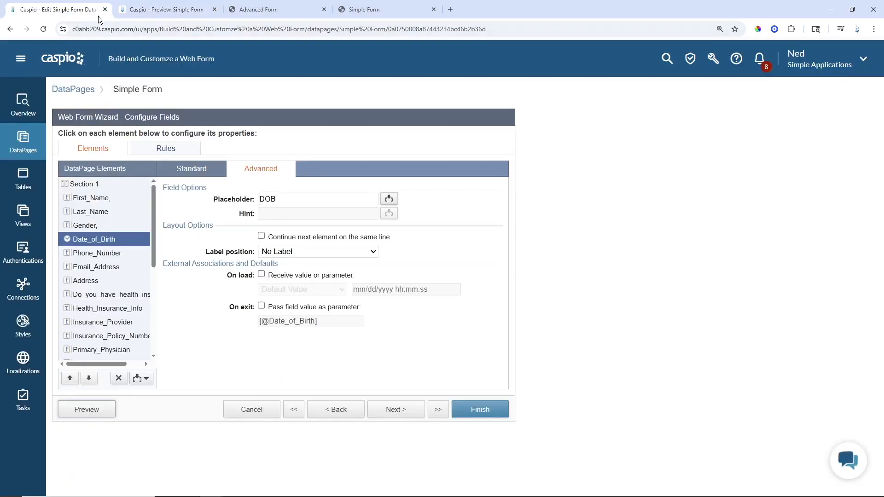
Step: Set the Gender dropdown's field width to 228 pixels and check its alignment in the form preview
{"action": "left_click", "coordinate": [106, 227]}
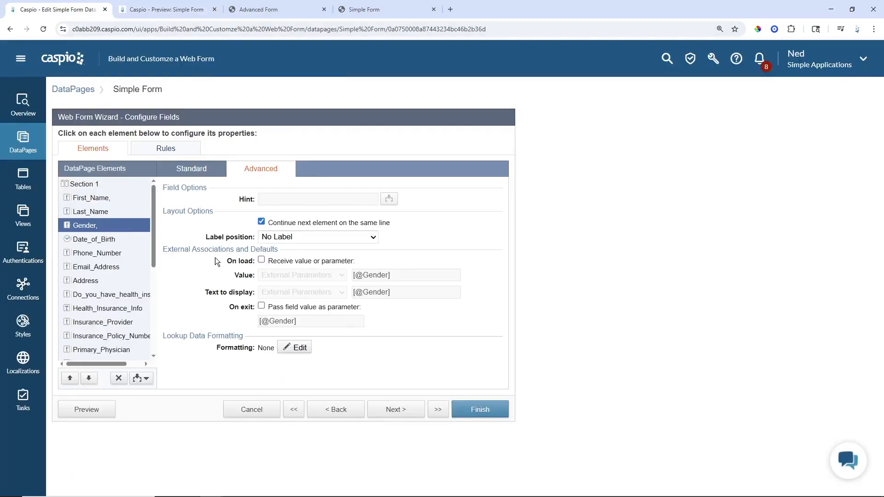
{"action": "left_click", "coordinate": [210, 173]}
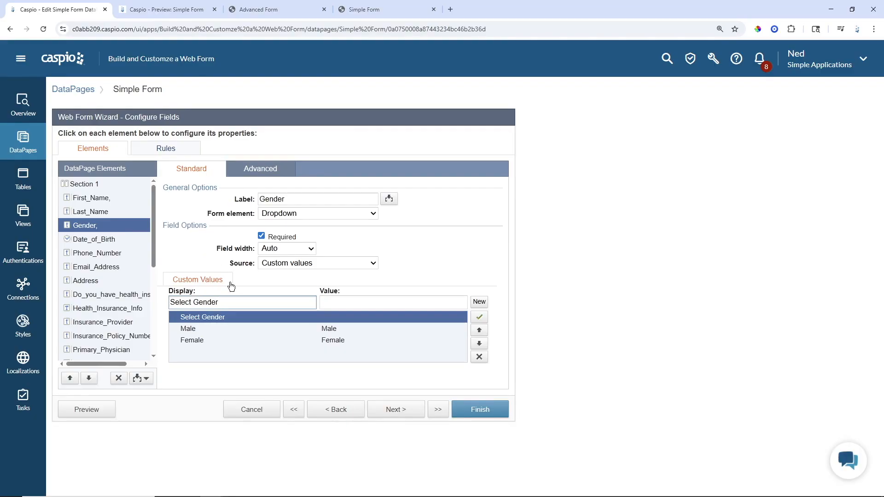
{"action": "left_click", "coordinate": [285, 250]}
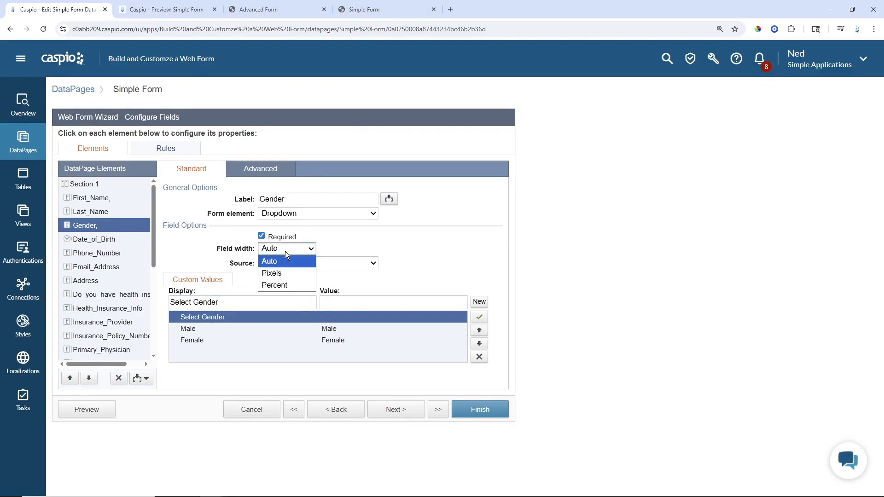
{"action": "left_click", "coordinate": [285, 271]}
{"action": "left_click_drag", "start_coordinate": [334, 248], "coordinate": [307, 250]}
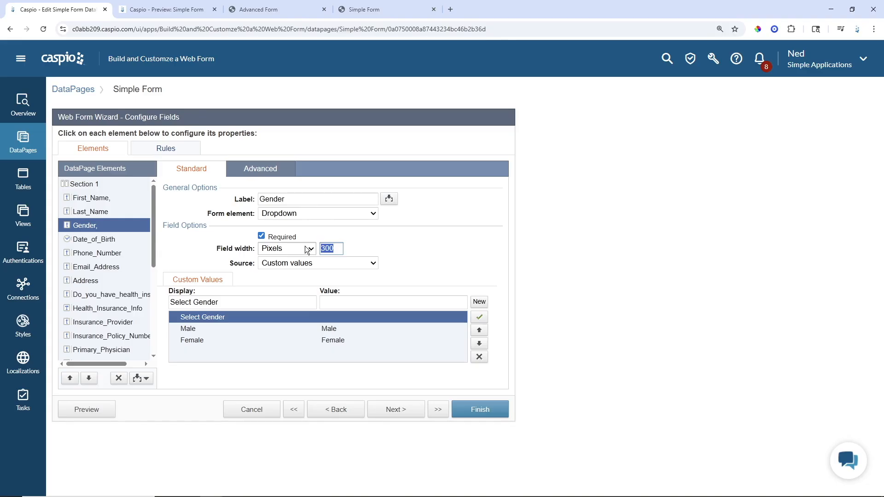
{"action": "type", "text": "228"}
{"action": "left_click", "coordinate": [87, 408]}
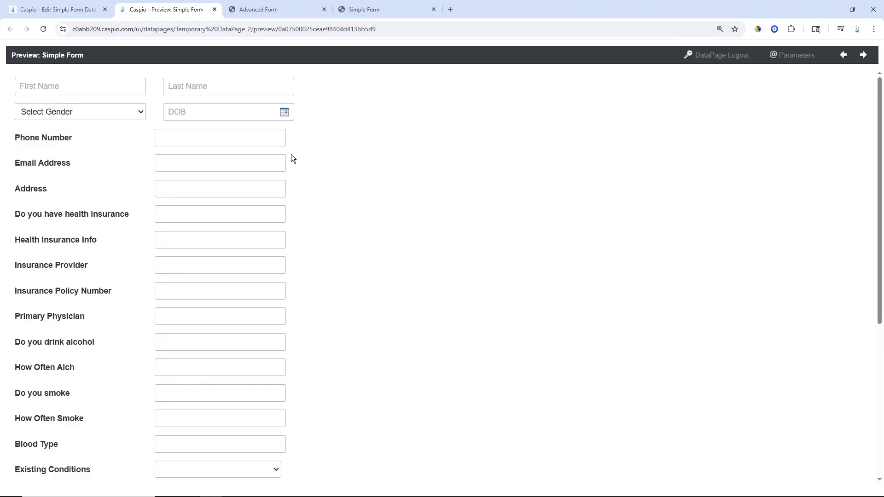
{"action": "left_click", "coordinate": [84, 11]}
Step: Give the Phone_Number field No Label and the placeholder "Phone", and continue the next element on the same line
{"action": "left_click", "coordinate": [91, 255]}
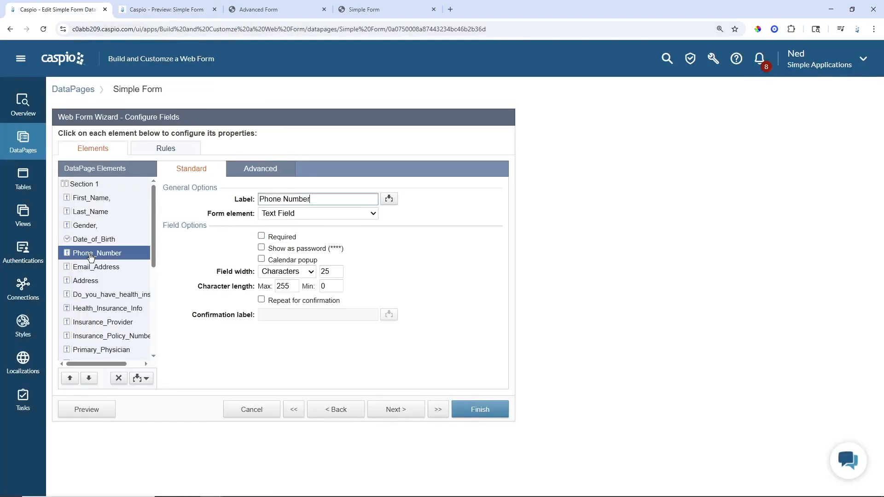
{"action": "left_click", "coordinate": [265, 171]}
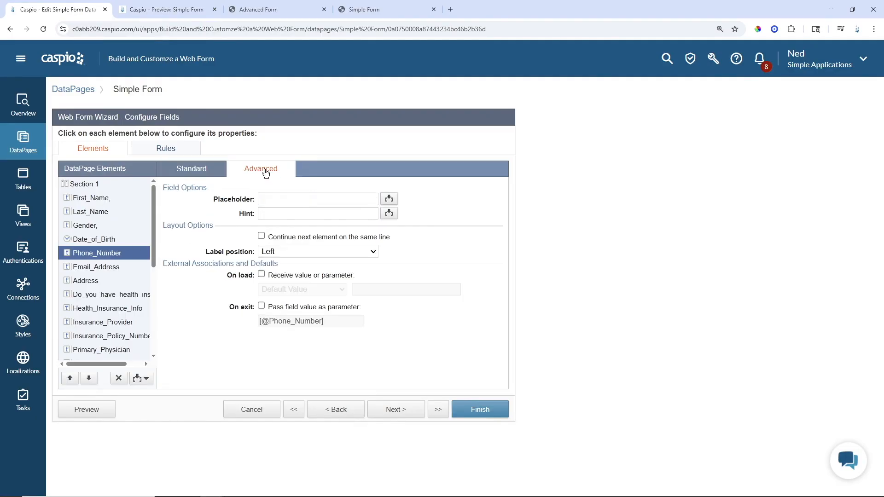
{"action": "left_click", "coordinate": [284, 249]}
{"action": "left_click", "coordinate": [283, 281]}
{"action": "left_click", "coordinate": [281, 200]}
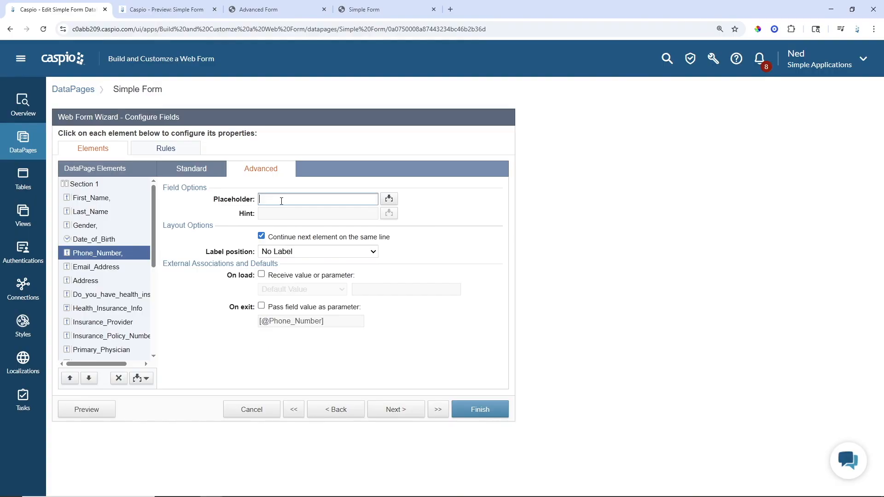
{"action": "type", "text": "Phone"}
Step: Set the Email_Address field's placeholder to "Email" and its label position to No Label
{"action": "left_click", "coordinate": [111, 268]}
{"action": "left_click", "coordinate": [281, 201]}
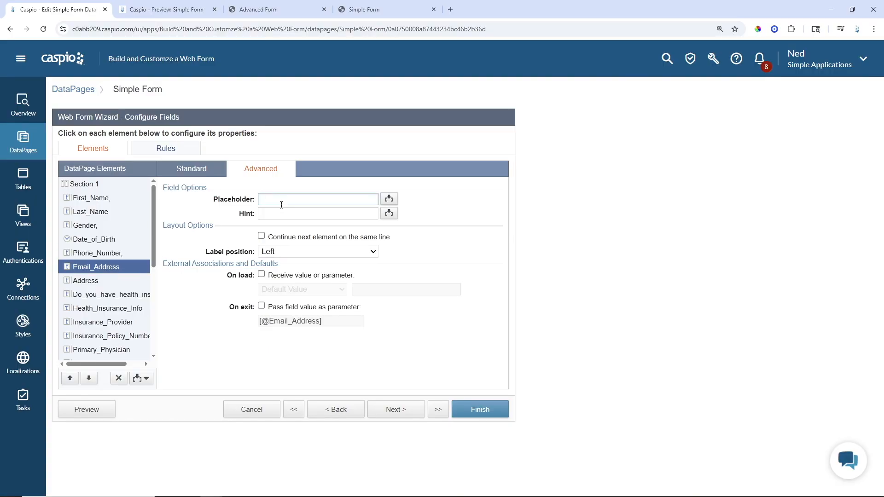
{"action": "type", "text": "Email"}
{"action": "left_click", "coordinate": [297, 249]}
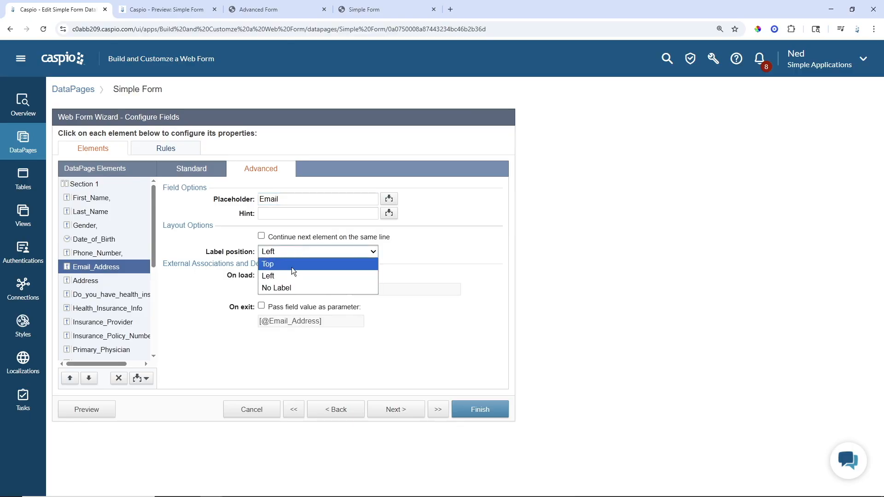
{"action": "left_click", "coordinate": [283, 288]}
Step: Preview the Simple Form, compare its phone and email row with the Advanced Form, and return to the wizard
{"action": "left_click", "coordinate": [82, 409]}
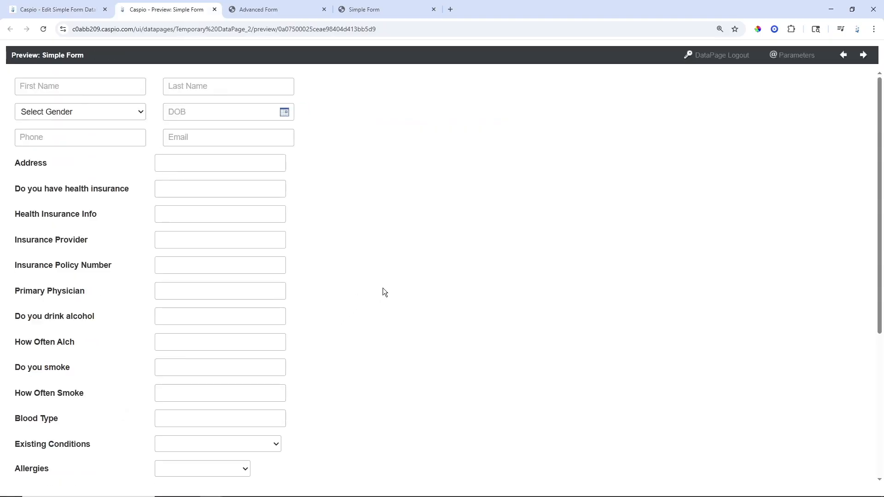
{"action": "left_click", "coordinate": [304, 10]}
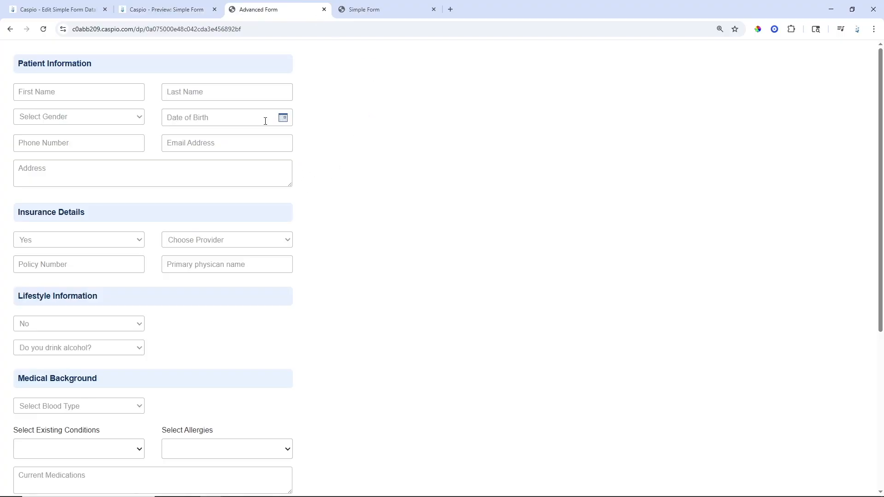
{"action": "left_click", "coordinate": [85, 13]}
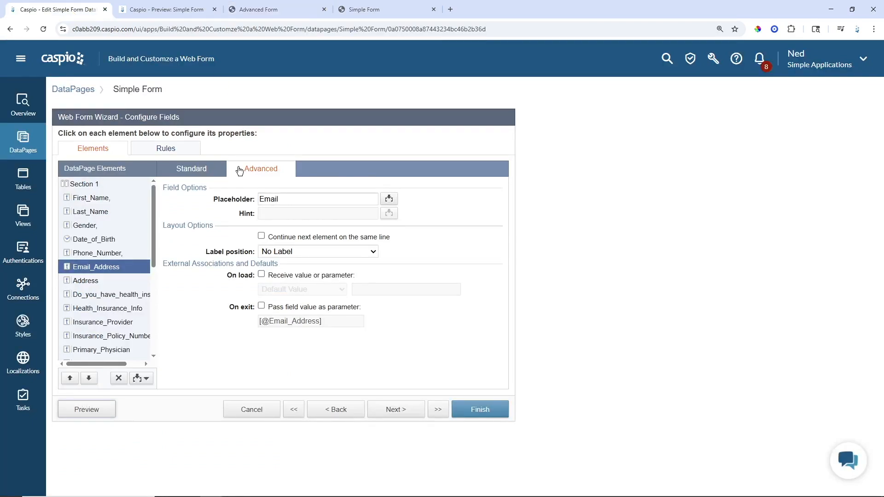
Step: Change the Address field to a Text Area 485 pixels wide and 2 rows high
{"action": "left_click", "coordinate": [94, 281]}
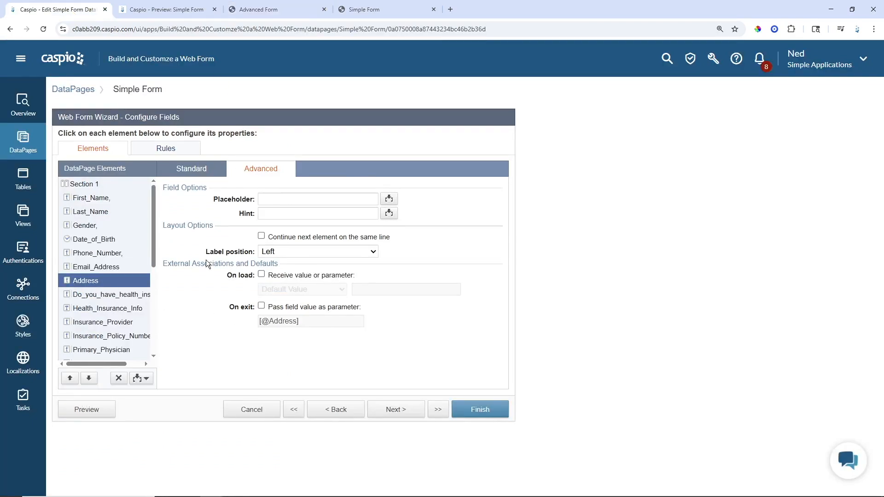
{"action": "left_click", "coordinate": [192, 175]}
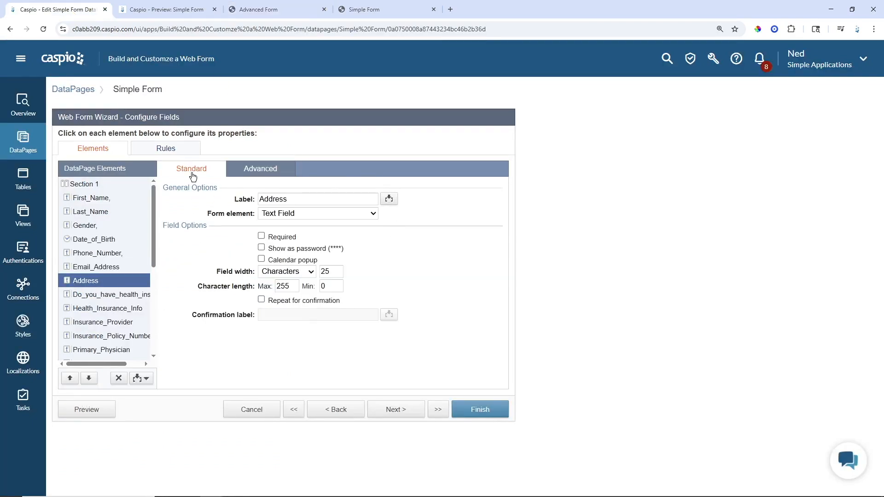
{"action": "left_click", "coordinate": [297, 215]}
{"action": "left_click", "coordinate": [287, 249]}
{"action": "left_click", "coordinate": [287, 249]}
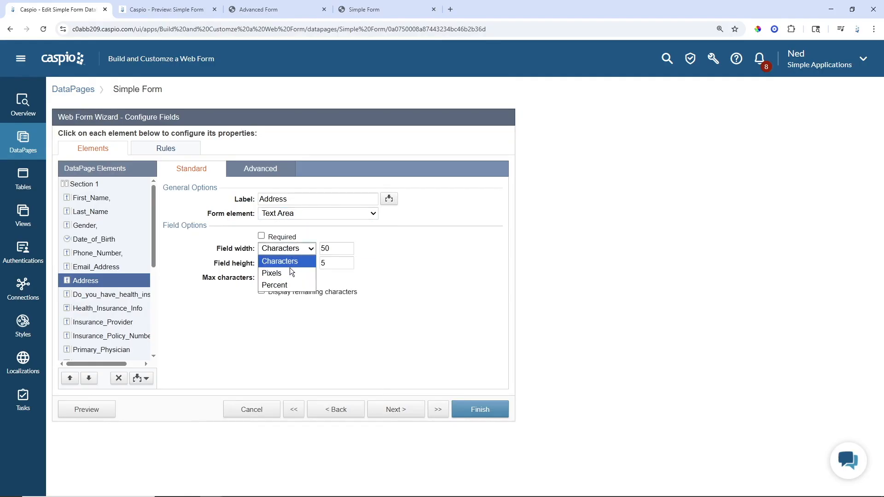
{"action": "left_click", "coordinate": [288, 269]}
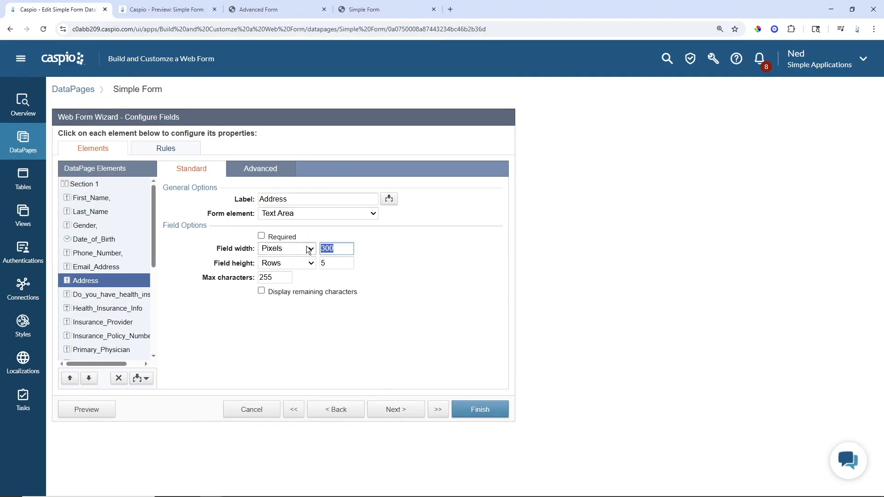
{"action": "type", "text": "485"}
{"action": "key", "text": "Tab"}
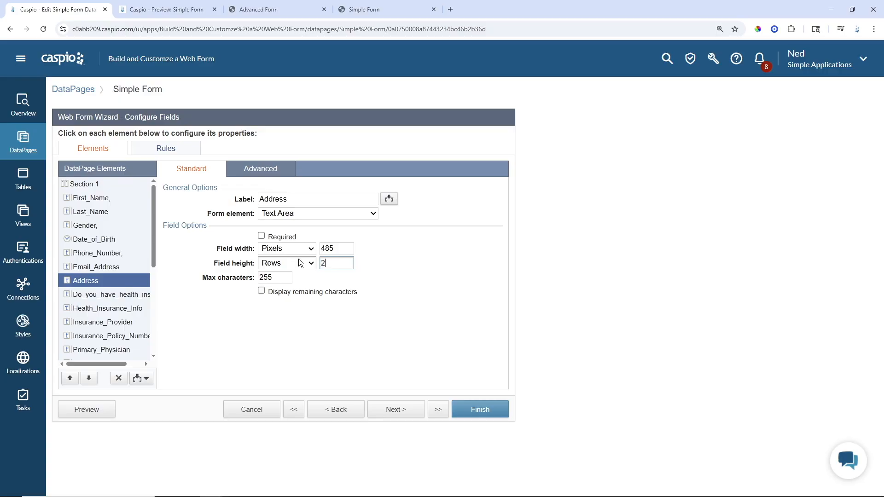
Step: Set the Address field's placeholder to "Address" and its label position to No Label
{"action": "left_click", "coordinate": [255, 170]}
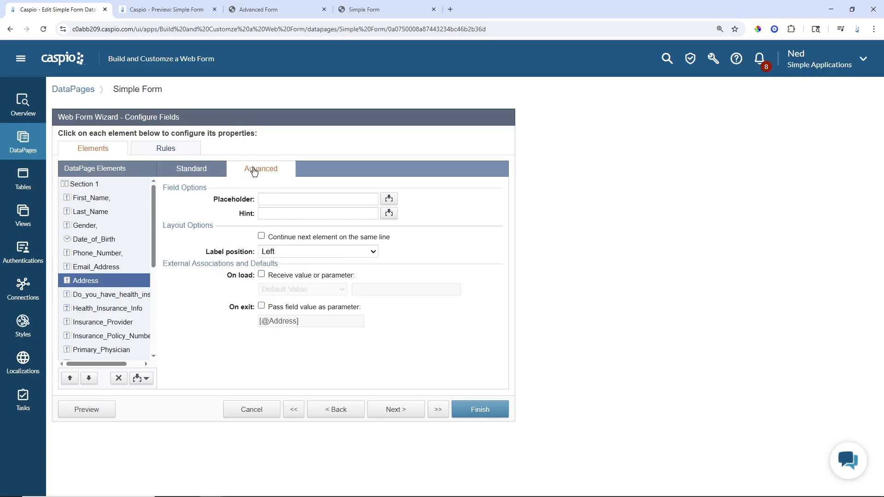
{"action": "left_click", "coordinate": [300, 200]}
{"action": "type", "text": "Address"}
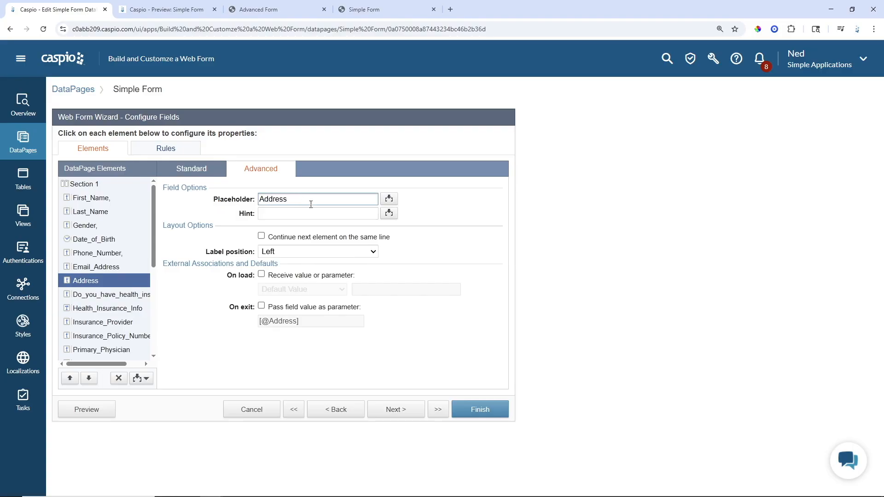
{"action": "left_click", "coordinate": [308, 250]}
{"action": "left_click", "coordinate": [291, 289]}
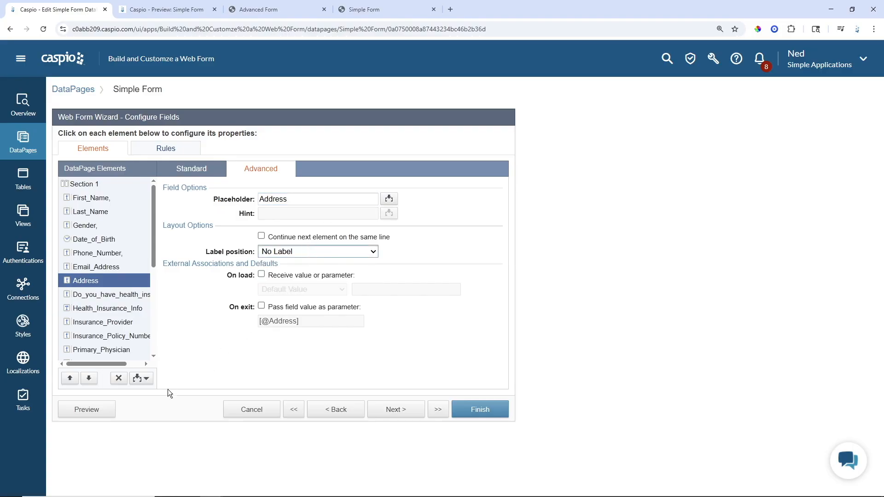
Step: Preview the Simple Form, compare its address area and section headings with the Advanced Form, and return to the wizard
{"action": "left_click", "coordinate": [87, 409]}
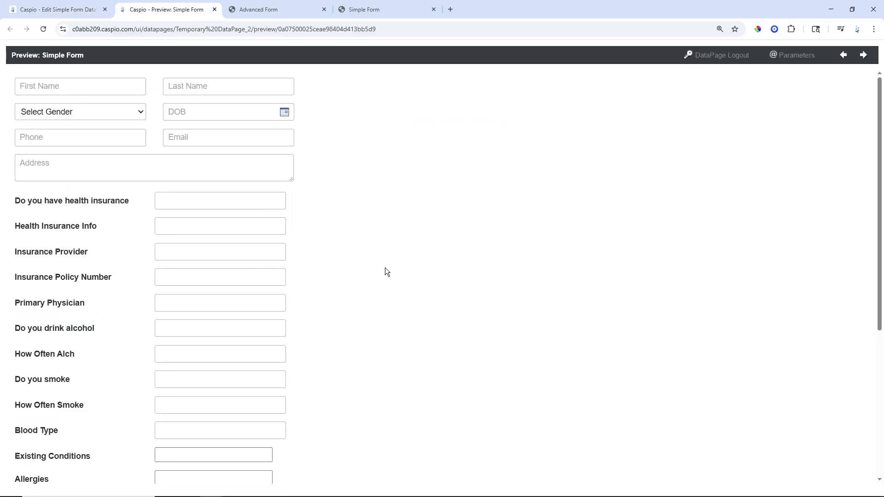
{"action": "left_click", "coordinate": [297, 10]}
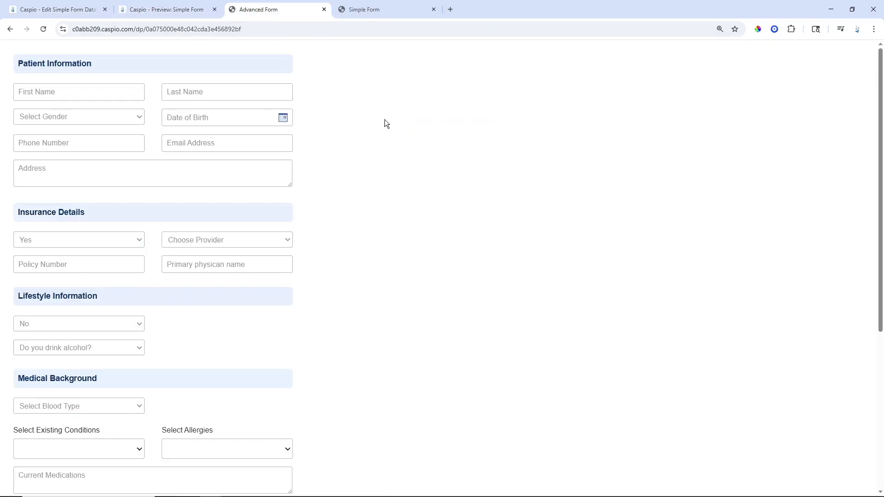
{"action": "left_click", "coordinate": [177, 11]}
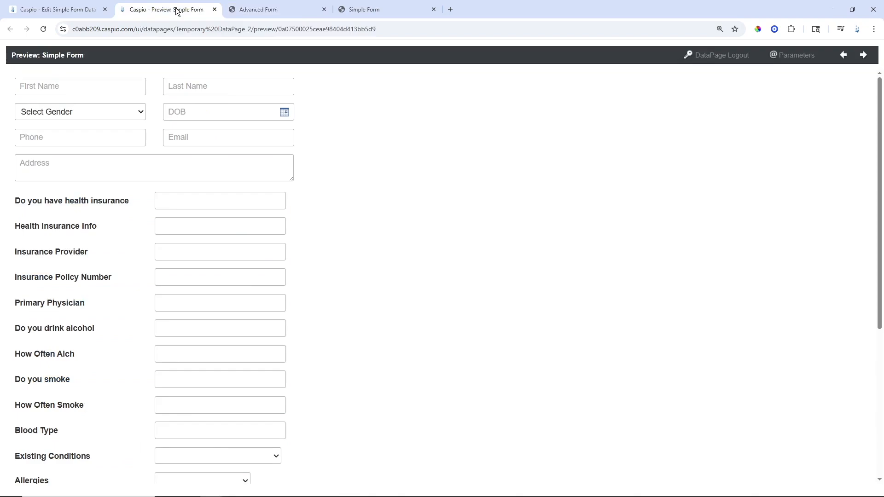
{"action": "left_click", "coordinate": [73, 11]}
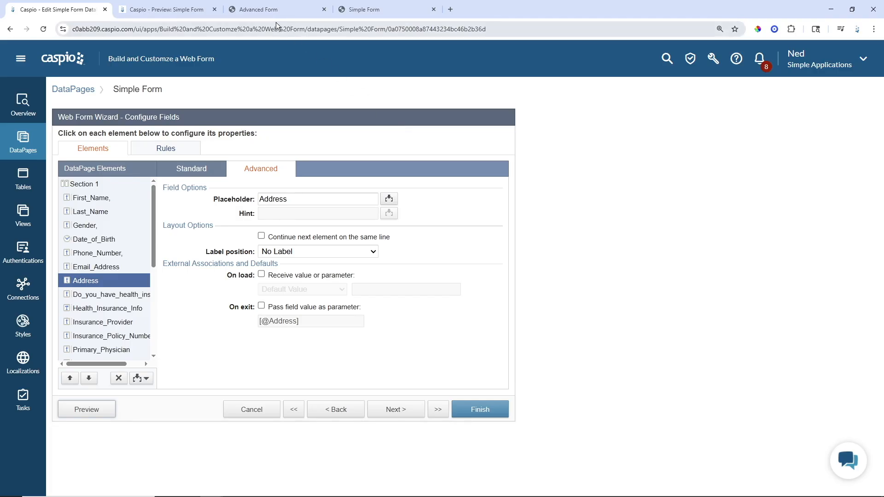
{"action": "left_click", "coordinate": [269, 11]}
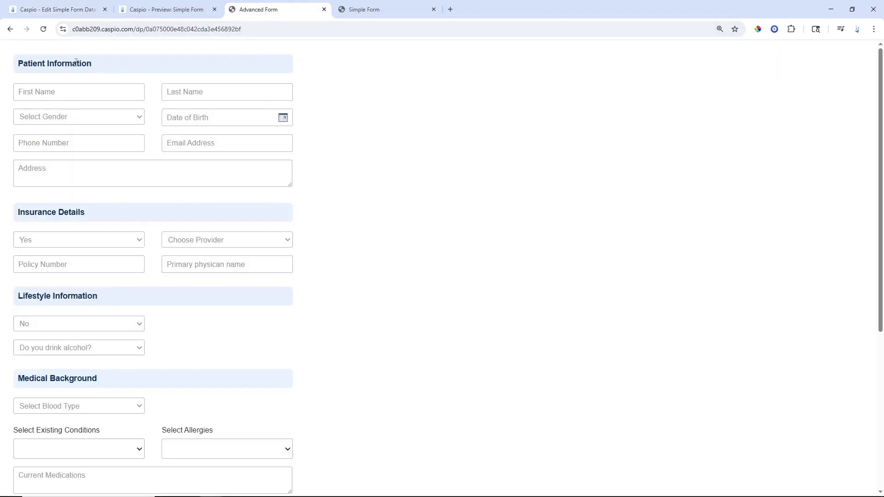
{"action": "left_click", "coordinate": [67, 10]}
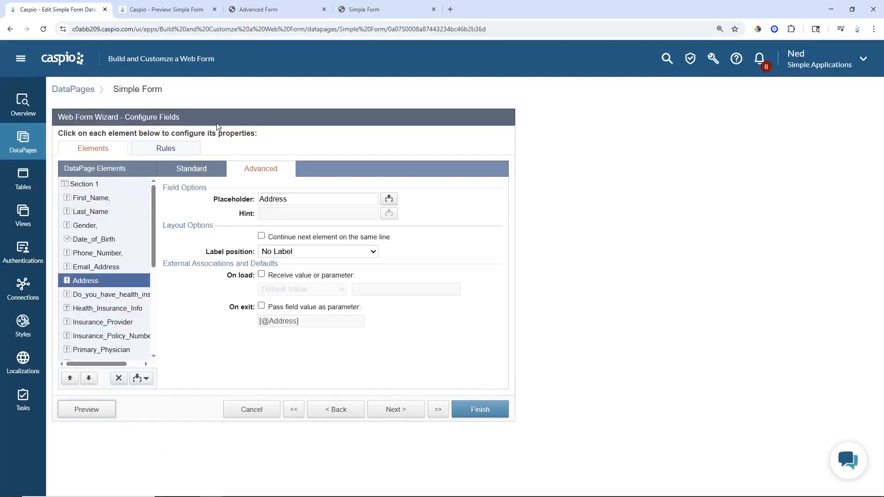
Step: Insert an HTML block above the First_Name field and place the cursor in its content editor
{"action": "left_click", "coordinate": [127, 198]}
{"action": "left_click", "coordinate": [138, 379]}
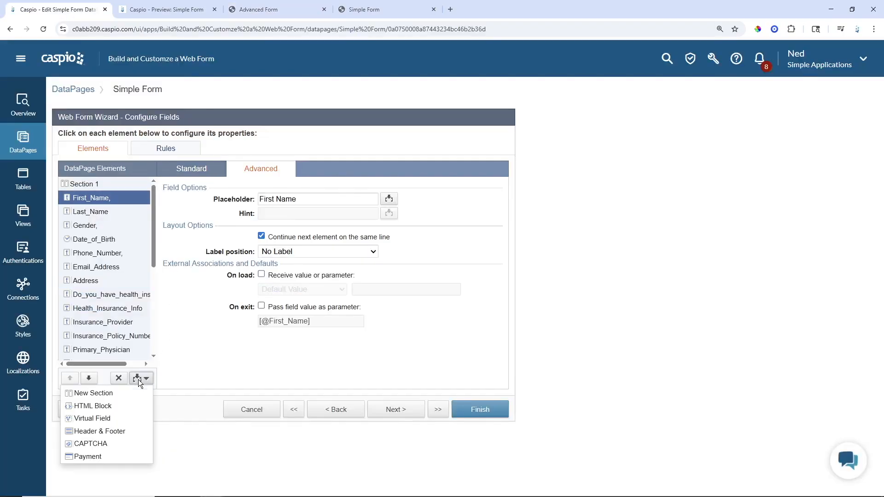
{"action": "left_click", "coordinate": [130, 405]}
{"action": "left_click", "coordinate": [316, 309]}
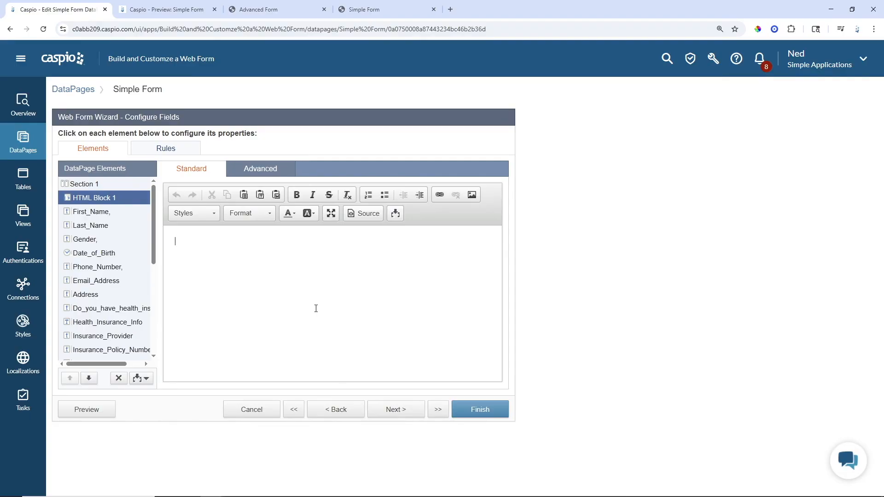
Step: Enter "Patient Information" in bold in the HTML block, preview the form, and return to the wizard
{"action": "type", "text": "Patient Information"}
{"action": "key", "text": "ctrl+a"}
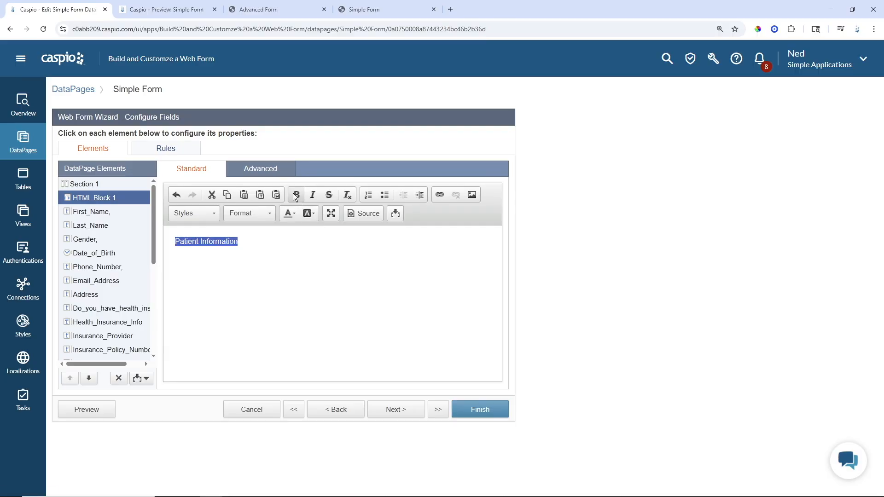
{"action": "left_click", "coordinate": [295, 195]}
{"action": "left_click", "coordinate": [319, 300]}
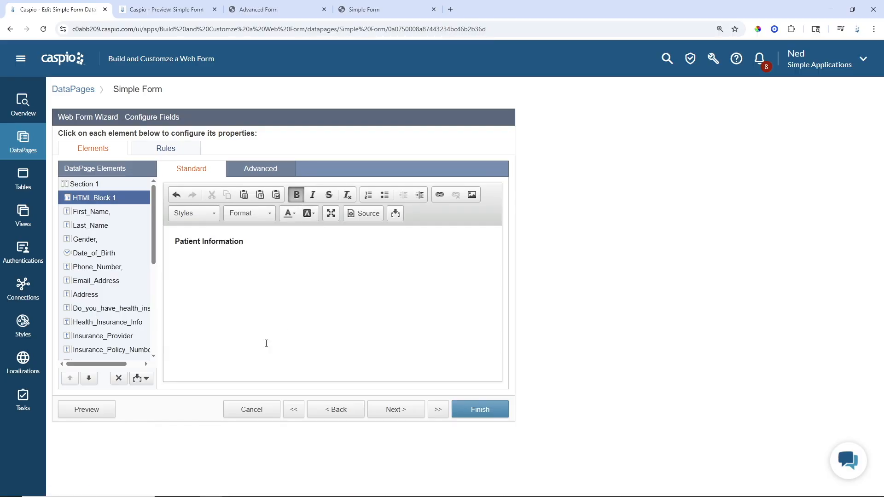
{"action": "left_click", "coordinate": [106, 416]}
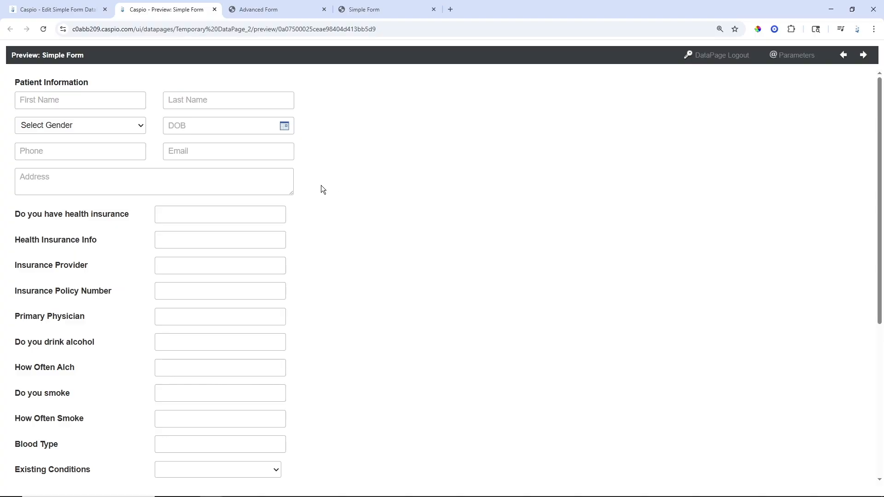
{"action": "left_click", "coordinate": [86, 10]}
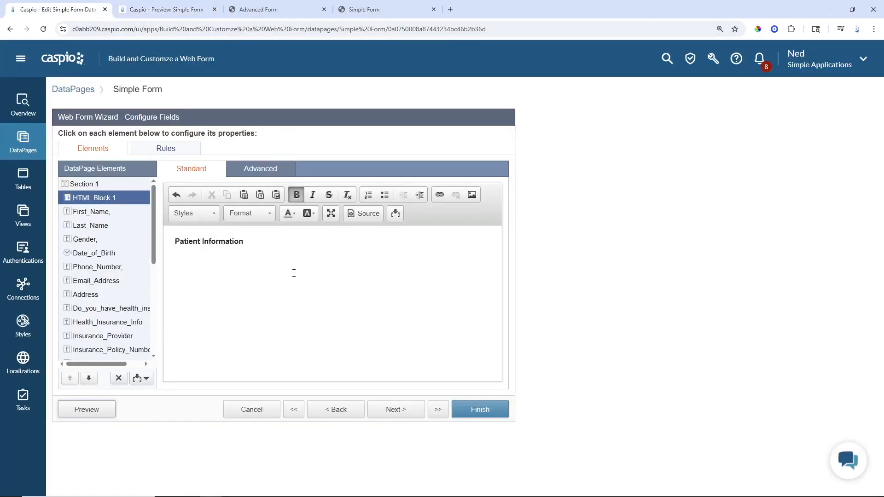
Step: Replace the block's source code with a div whose style sets background-color #e6f2ff, color #003366 and font-weight bold
{"action": "left_click", "coordinate": [362, 217]}
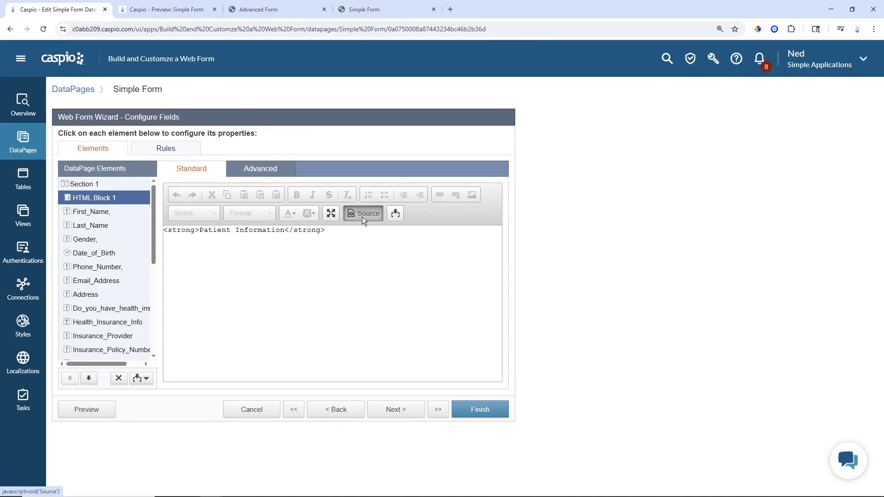
{"action": "left_click_drag", "start_coordinate": [326, 231], "coordinate": [163, 228]}
{"action": "key", "text": "Delete"}
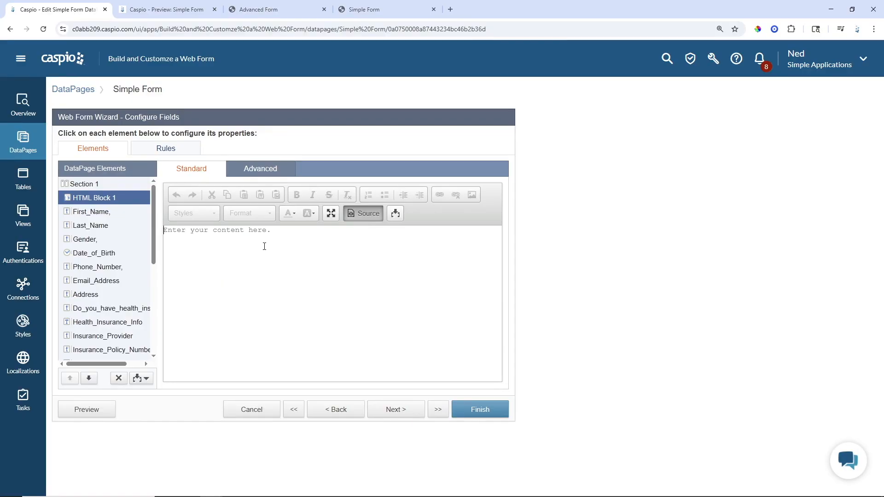
{"action": "type", "text": "<div style=\"background-color: "}
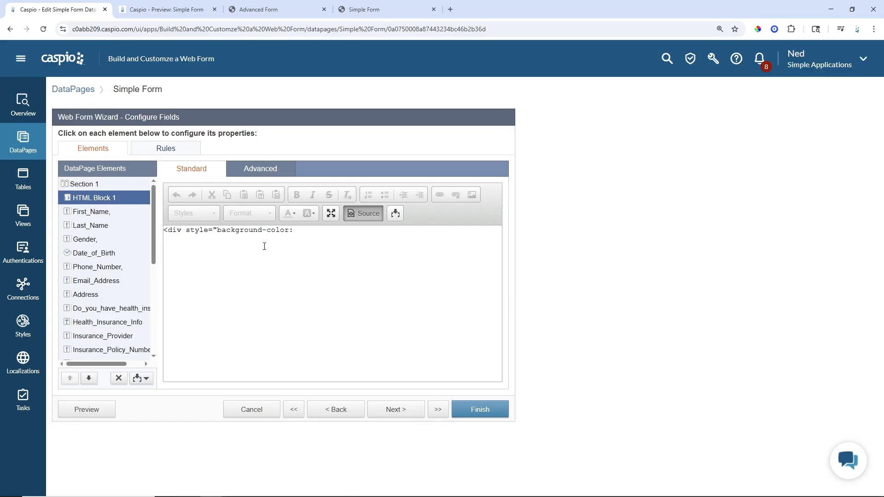
{"action": "type", "text": "#"}
{"action": "type", "text": "e6f2ff; color: #003366; font-weight: bold"}
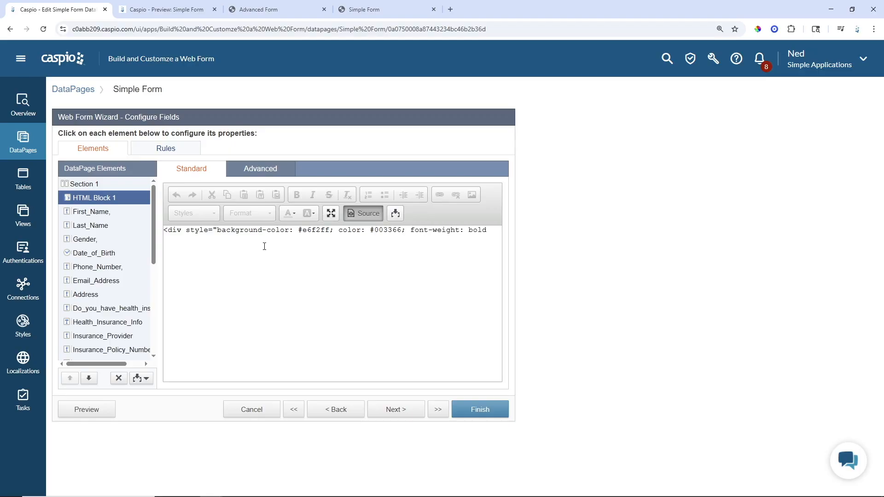
Step: Complete the div with padding 8px, border-radius 6px, margin 10px 0px and the heading text "Patient Information"
{"action": "type", "text": "; padding"}
{"action": "type", "text": ": 8px; border"}
{"action": "type", "text": "-rr"}
{"action": "type", "text": "duis:"}
{"action": "key", "text": "BackSpace"}
{"action": "key", "text": "BackSpace"}
{"action": "key", "text": "BackSpace"}
{"action": "key", "text": "BackSpace"}
{"action": "type", "text": "ius: 6px; margin"}
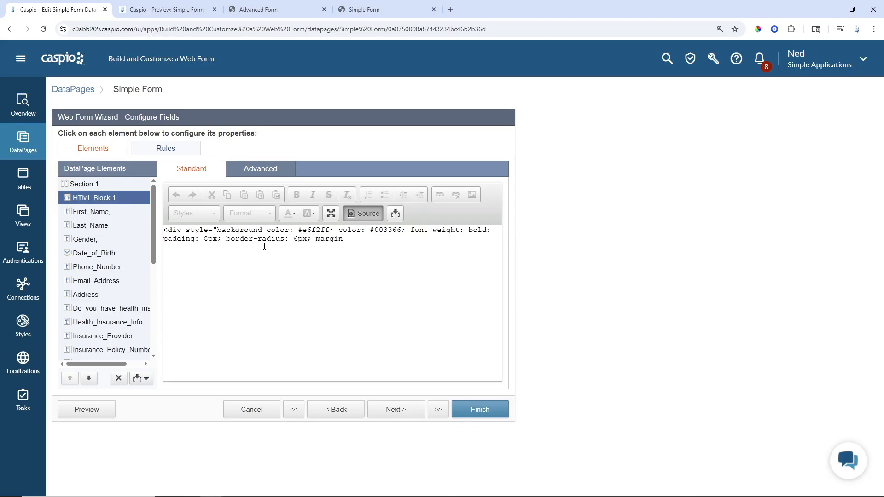
{"action": "type", "text": ": 10px 0px;\">Patient Information</div>"}
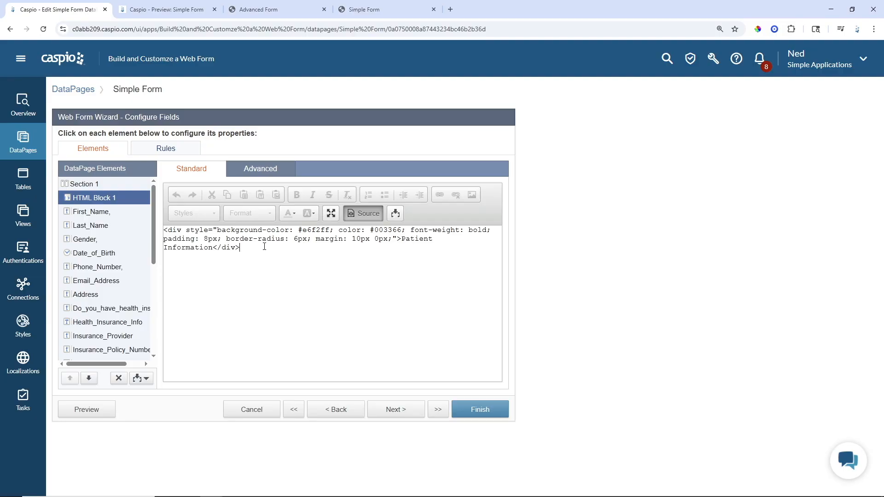
{"action": "left_click", "coordinate": [368, 216]}
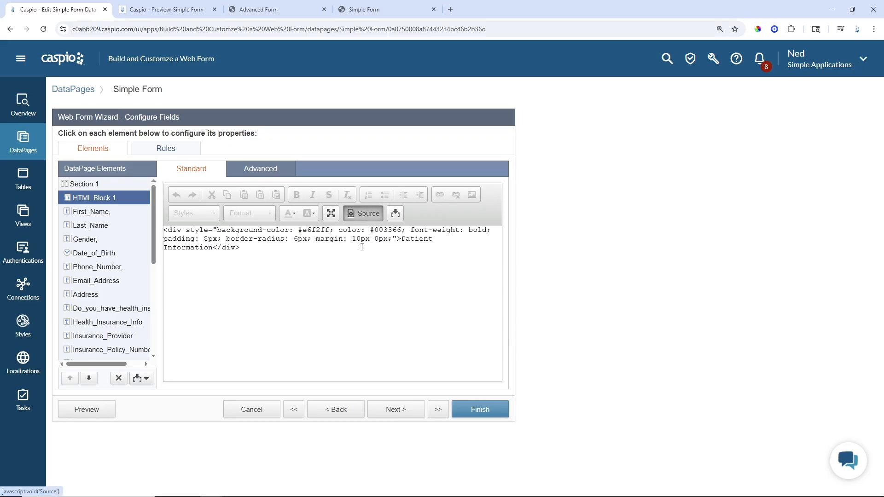
Step: Preview the Simple Form and compare its heading with the section headings throughout the Advanced Form
{"action": "left_click", "coordinate": [98, 412]}
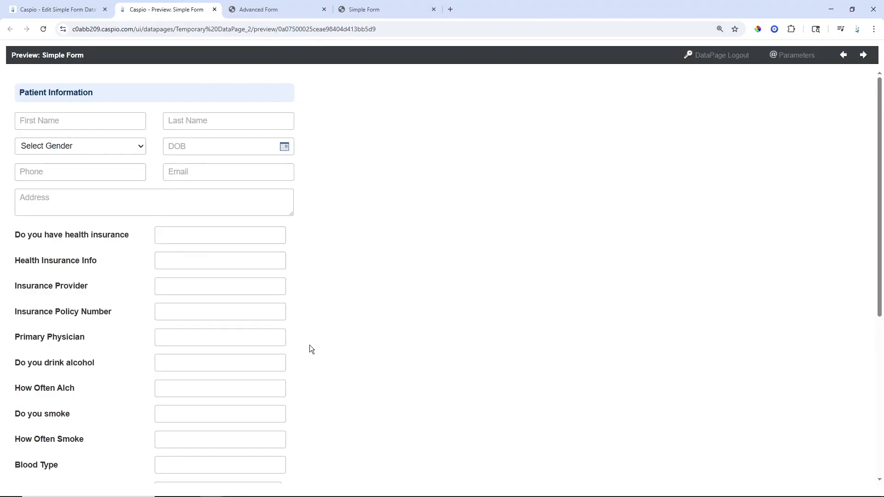
{"action": "left_click", "coordinate": [286, 12]}
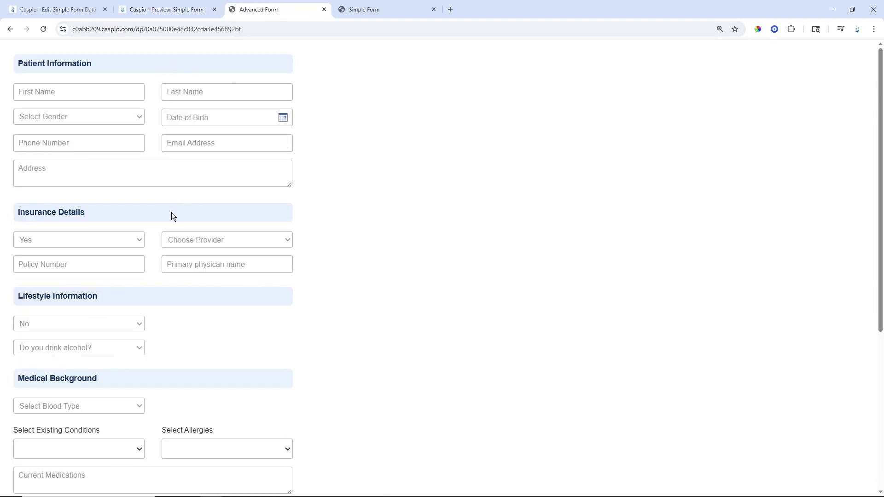
{"action": "scroll", "coordinate": [172, 215], "scroll_direction": "down", "scroll_amount": 2}
{"action": "scroll", "coordinate": [165, 286], "scroll_direction": "down", "scroll_amount": 3}
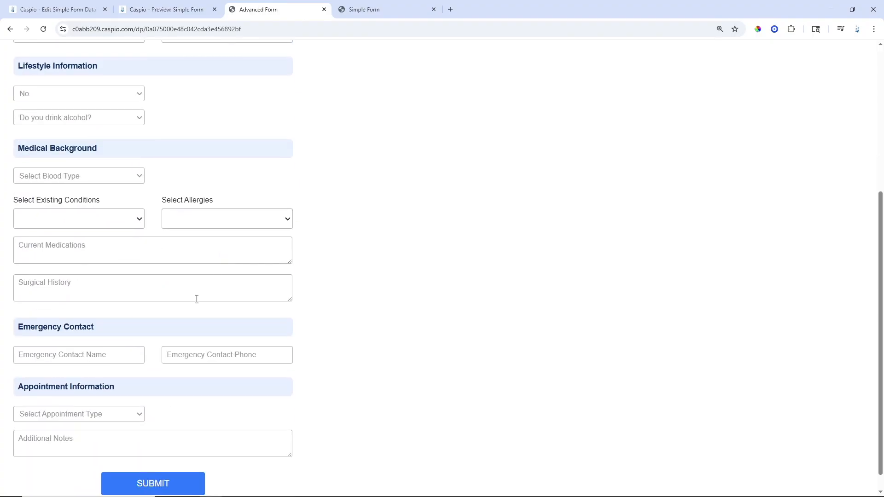
{"action": "scroll", "coordinate": [364, 251], "scroll_direction": "up", "scroll_amount": 5}
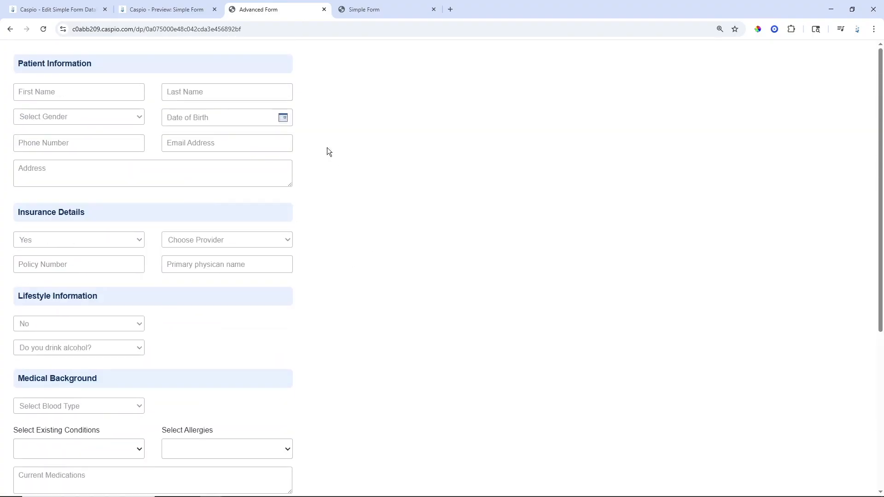
Step: Copy the Patient Information heading code into the source of a new HTML block above the "Do you have health insurance" field
{"action": "left_click", "coordinate": [51, 9]}
{"action": "left_click_drag", "start_coordinate": [245, 248], "coordinate": [153, 236]}
{"action": "key", "text": "ctrl+c"}
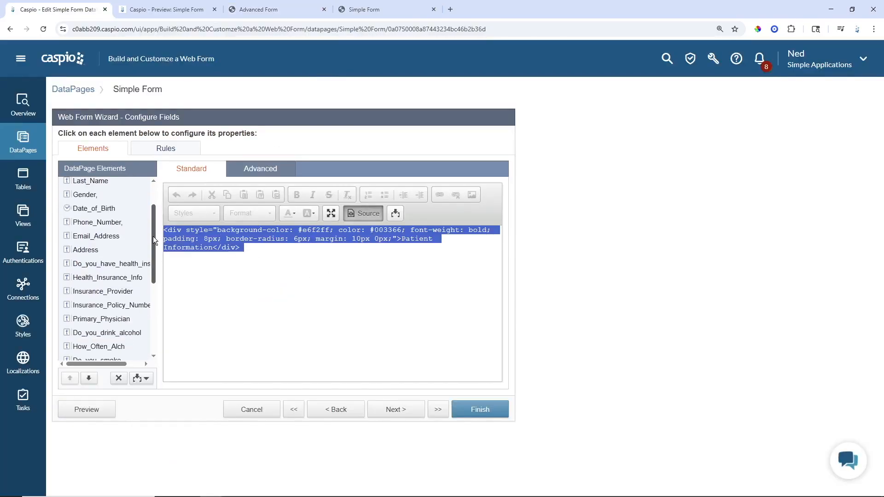
{"action": "left_click", "coordinate": [92, 261]}
{"action": "scroll", "coordinate": [92, 258], "scroll_direction": "down", "scroll_amount": 1}
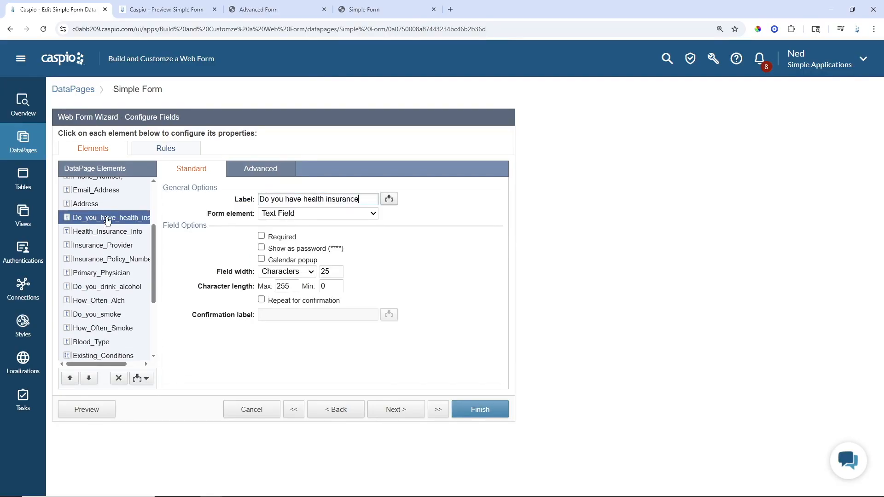
{"action": "left_click", "coordinate": [143, 379]}
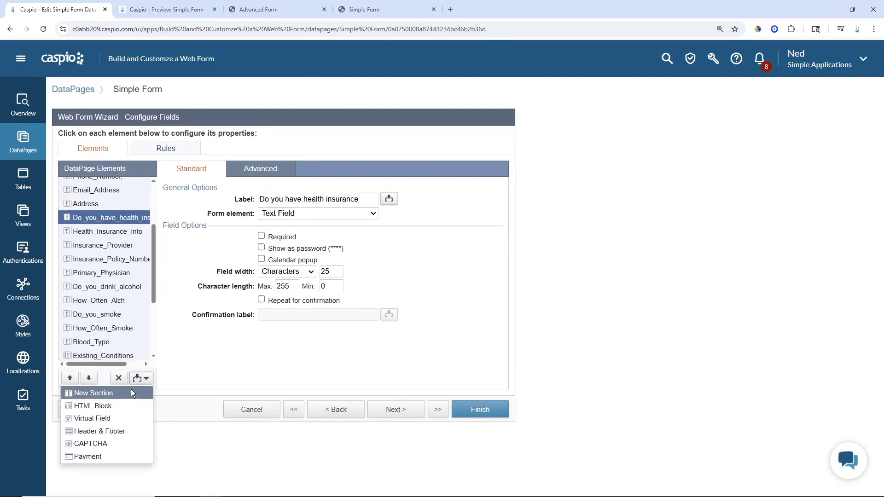
{"action": "left_click", "coordinate": [120, 400]}
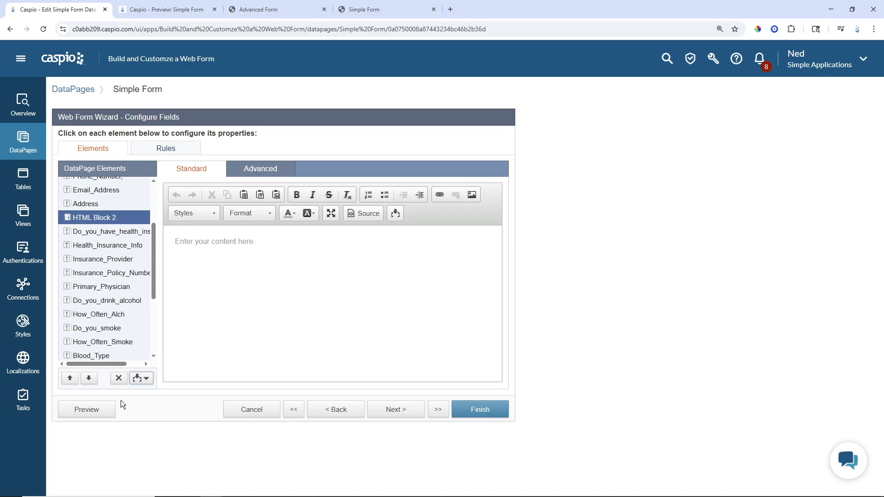
{"action": "left_click", "coordinate": [363, 213]}
{"action": "key", "text": "ctrl+v"}
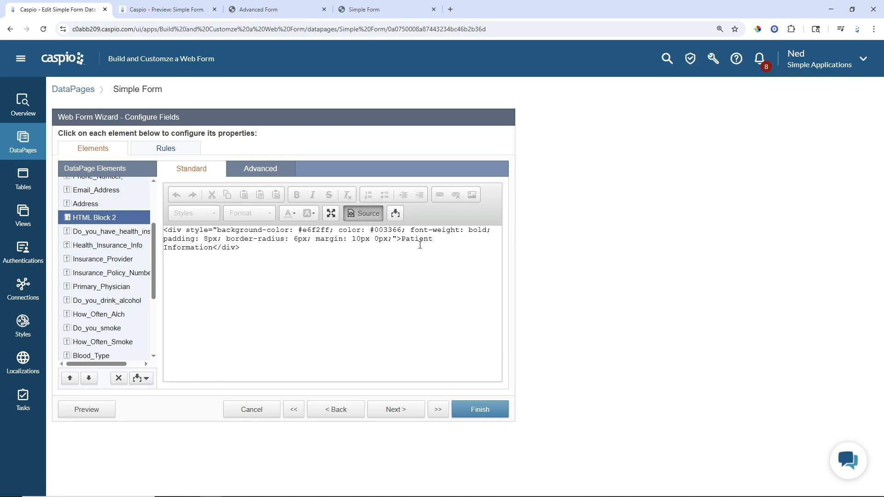
Step: Replace the heading text in the new block with "Insurance Details", copied from the Advanced Form
{"action": "left_click", "coordinate": [279, 10]}
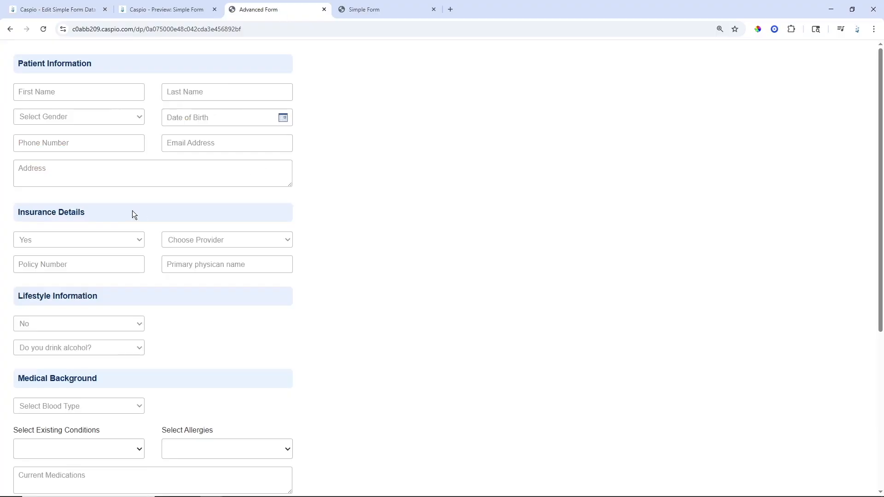
{"action": "left_click_drag", "start_coordinate": [81, 212], "coordinate": [17, 213]}
{"action": "key", "text": "ctrl+c"}
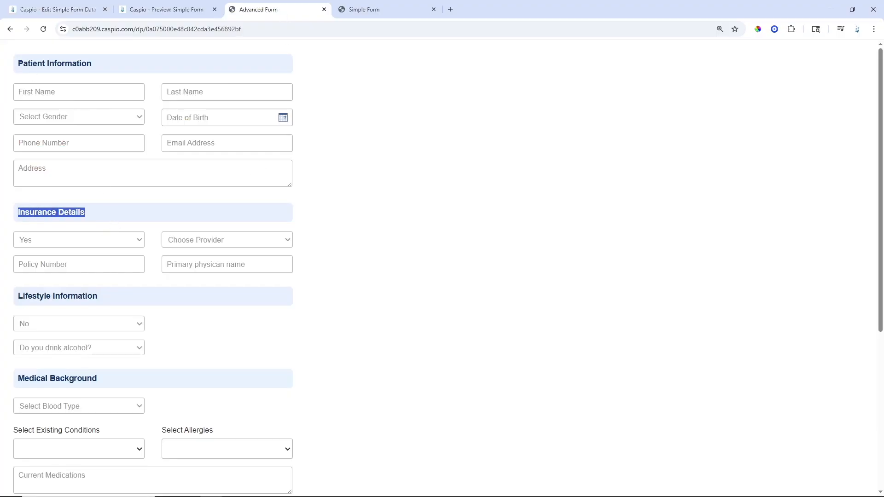
{"action": "left_click", "coordinate": [53, 9]}
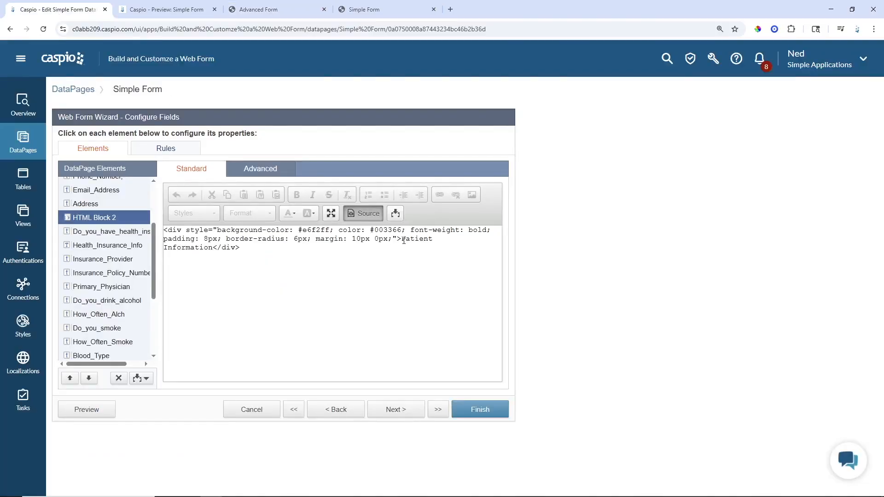
{"action": "left_click_drag", "start_coordinate": [402, 240], "coordinate": [240, 248]}
{"action": "key", "text": "ctrl+v"}
Step: Check the Advanced Form's next heading and insert an HTML block above Do_you_drink_alcohol containing the Insurance Details heading code
{"action": "left_click", "coordinate": [100, 304]}
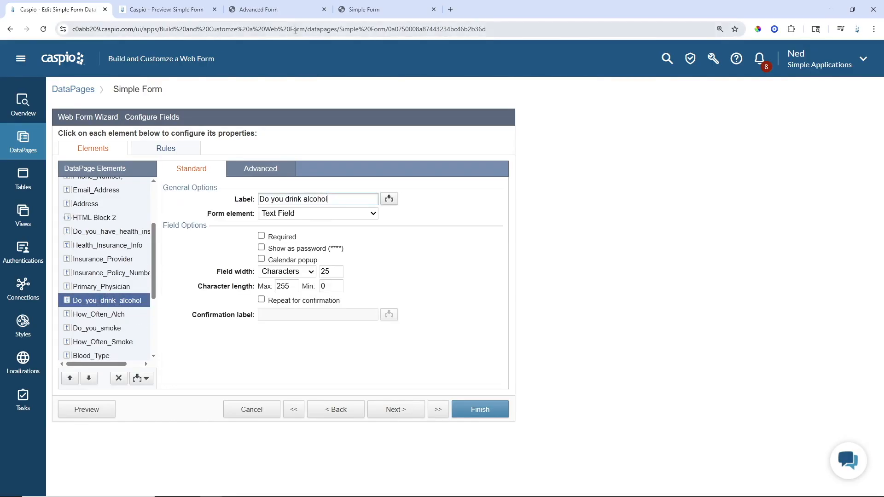
{"action": "left_click", "coordinate": [285, 14]}
{"action": "left_click_drag", "start_coordinate": [104, 293], "coordinate": [123, 304]}
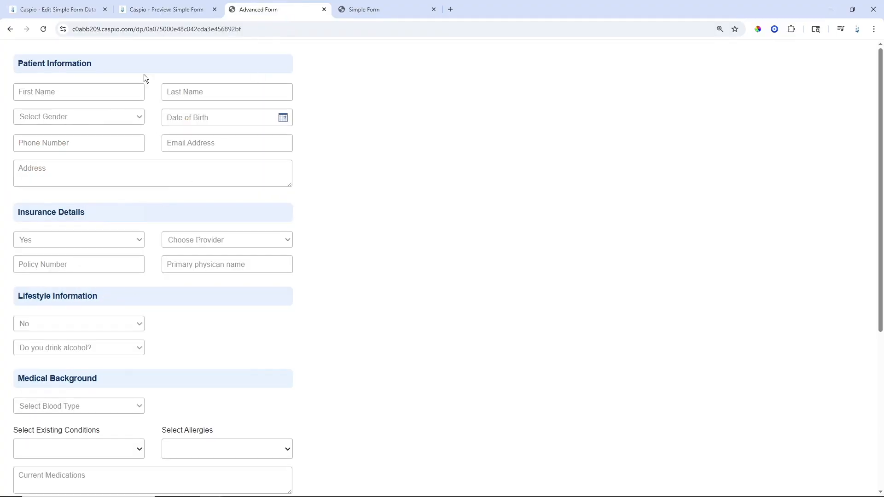
{"action": "left_click", "coordinate": [76, 9]}
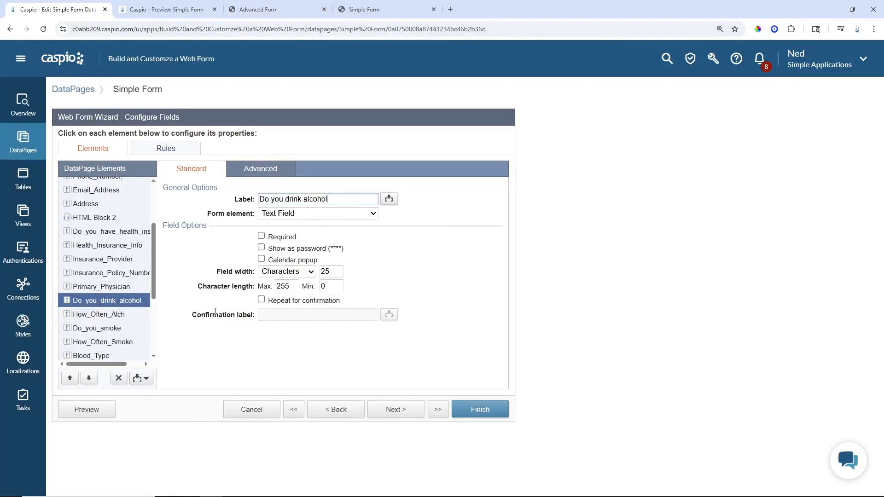
{"action": "left_click", "coordinate": [145, 378]}
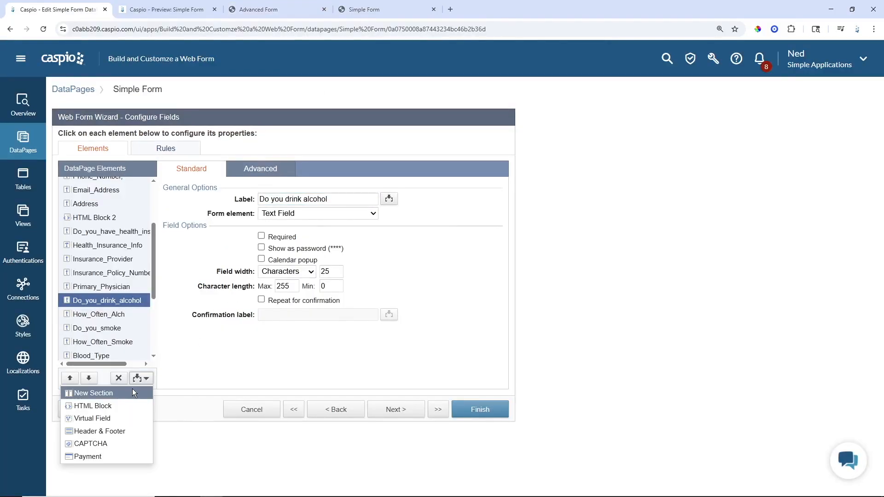
{"action": "left_click", "coordinate": [123, 399]}
{"action": "left_click", "coordinate": [363, 213]}
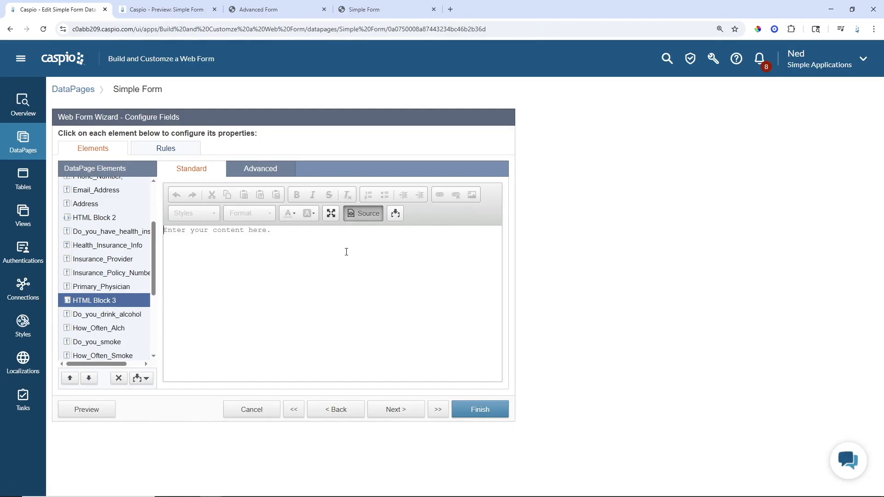
{"action": "type", "text": "<div style=\"background-color: #e6f2ff; color: #003366; font-weight: bold; padding: 8px; border-radius: 6px; margin: 10px 0px;\">Insurance Details</div>"}
Step: Change the heading text in the block above Do_you_drink_alcohol to "Lifestyle Information"
{"action": "left_click_drag", "start_coordinate": [402, 239], "coordinate": [195, 248]}
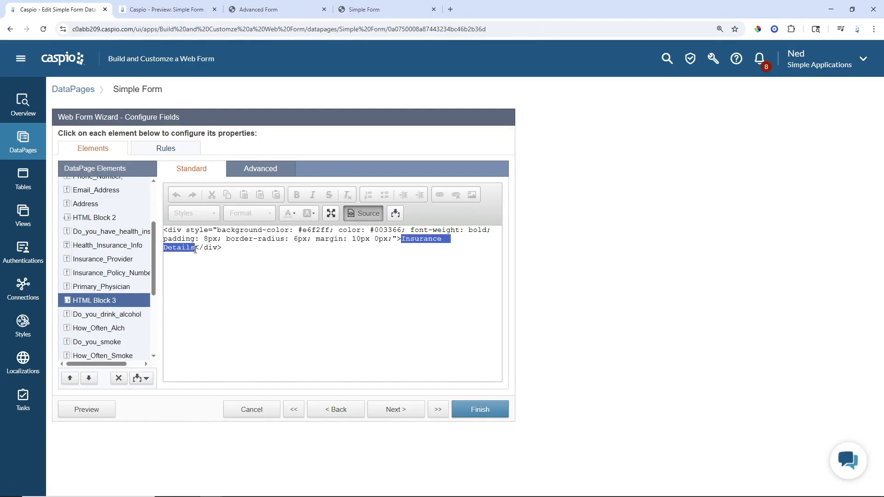
{"action": "type", "text": "Lifestyle Informa"}
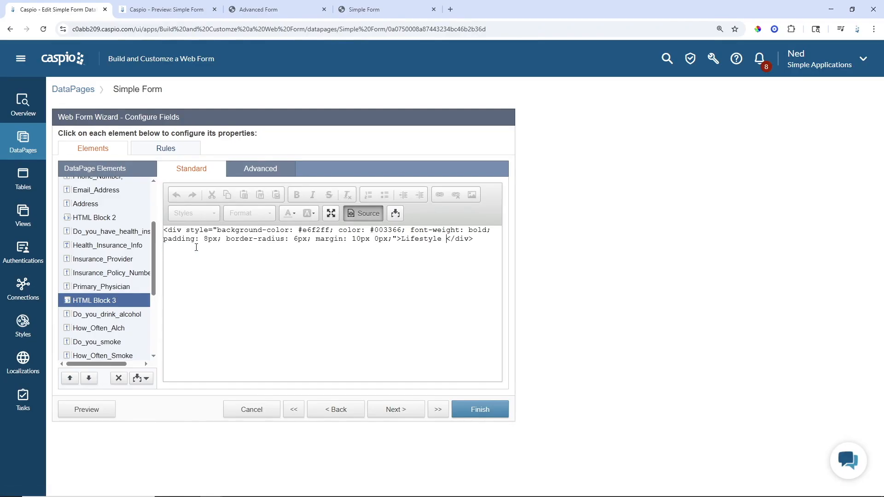
{"action": "type", "text": "tion"}
Step: Copy the Lifestyle Information heading code into the source of a new HTML block above the Blood_Type field
{"action": "left_click_drag", "start_coordinate": [154, 267], "coordinate": [160, 277]}
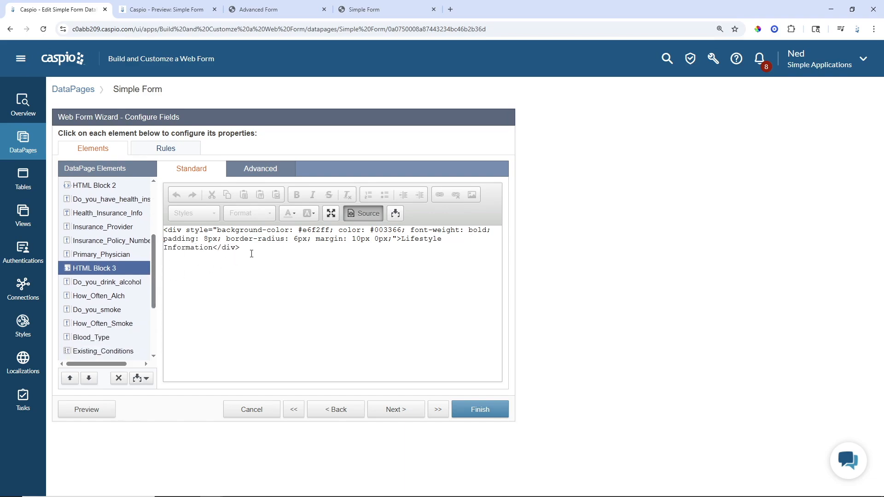
{"action": "left_click_drag", "start_coordinate": [252, 254], "coordinate": [153, 267]}
{"action": "key", "text": "ctrl+c"}
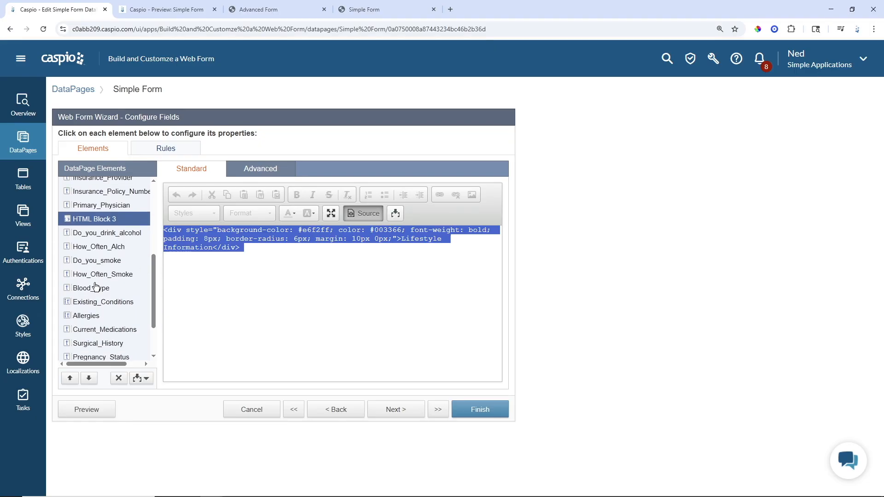
{"action": "left_click", "coordinate": [99, 288]}
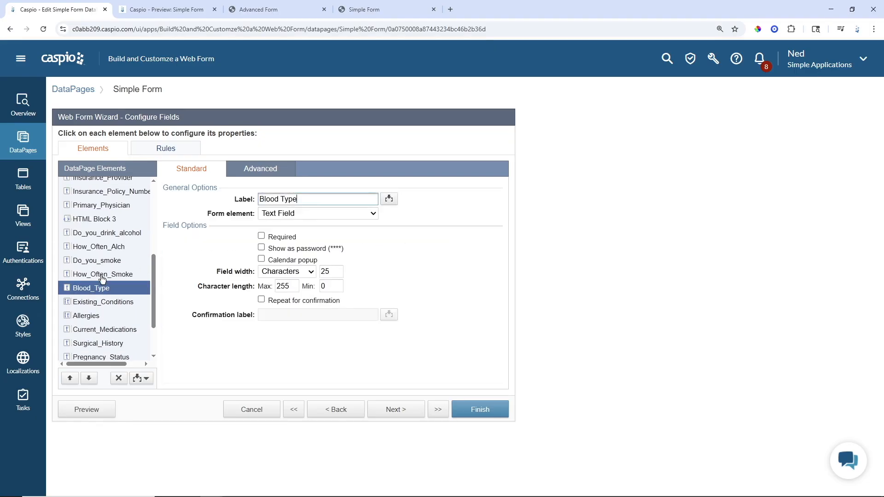
{"action": "left_click", "coordinate": [142, 377]}
{"action": "left_click", "coordinate": [116, 399]}
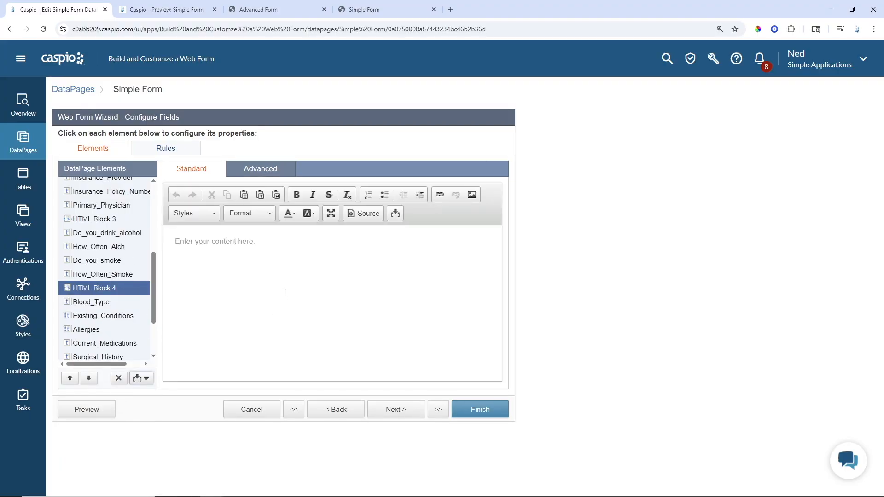
{"action": "left_click", "coordinate": [355, 216]}
{"action": "key", "text": "ctrl+v"}
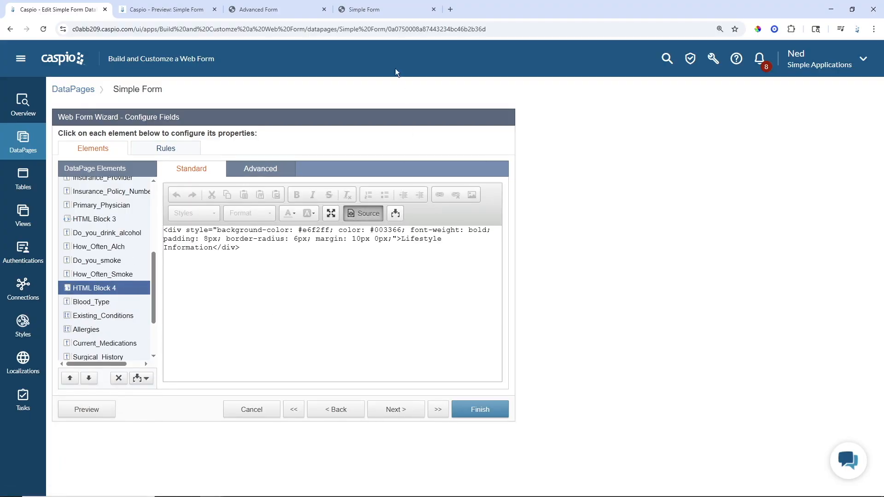
Step: Check the Advanced Form's next section title and change the heading text in the block above Blood_Type to "Medical Background"
{"action": "left_click", "coordinate": [272, 5]}
{"action": "scroll", "coordinate": [334, 202], "scroll_direction": "down", "scroll_amount": 2}
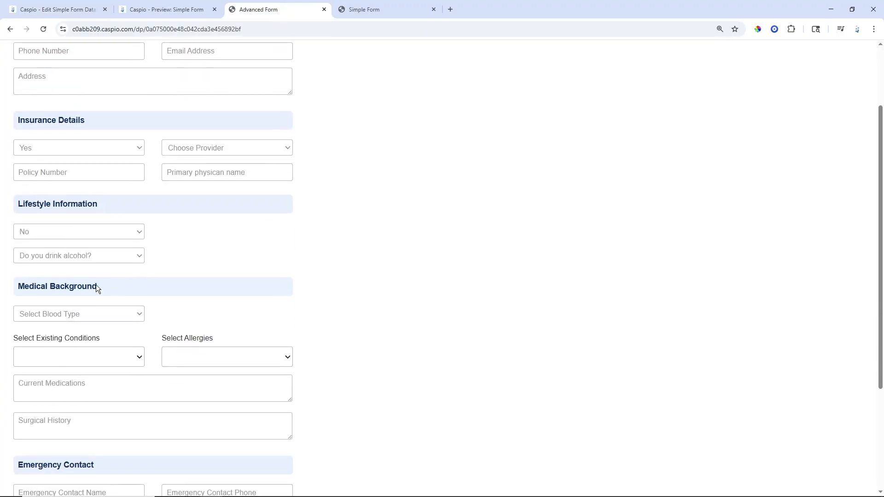
{"action": "left_click", "coordinate": [61, 8]}
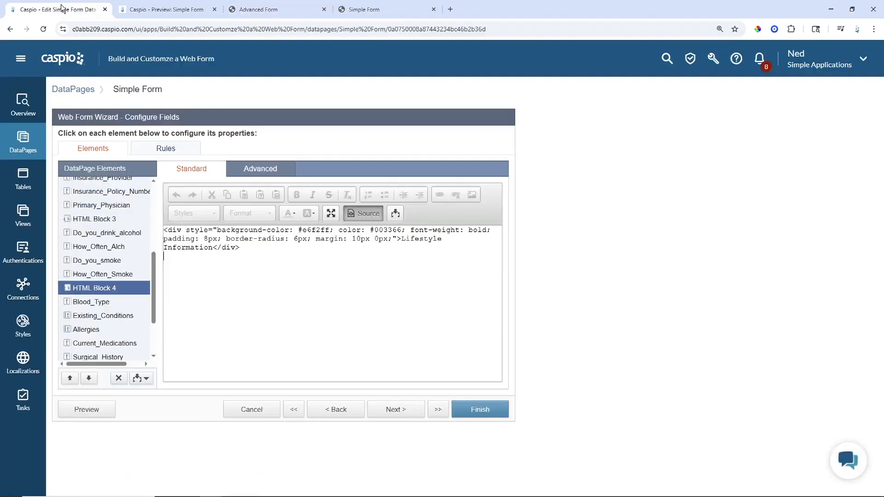
{"action": "left_click_drag", "start_coordinate": [401, 239], "coordinate": [214, 249]}
{"action": "type", "text": "Medical Backgh"}
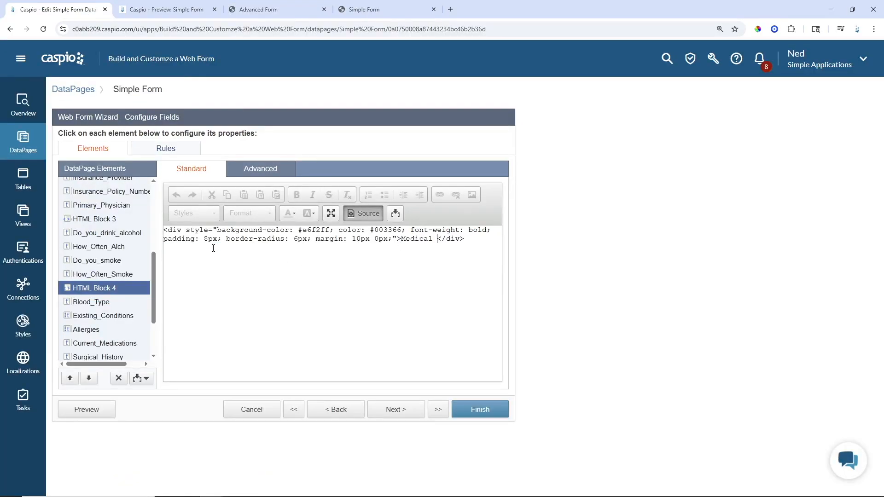
{"action": "type", "text": "ound"}
Step: Insert an HTML block above the Emergency Contact Name field and fill its source with the Lifestyle Information heading code
{"action": "left_click_drag", "start_coordinate": [153, 266], "coordinate": [152, 301]}
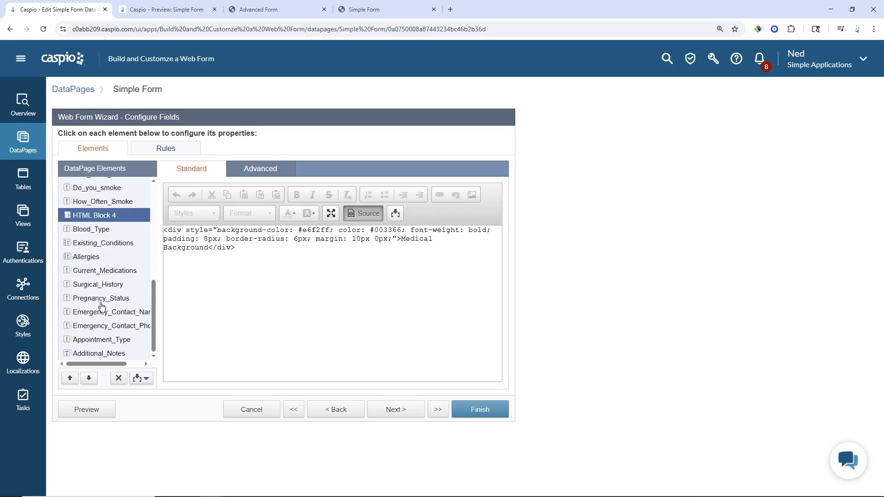
{"action": "left_click", "coordinate": [102, 315]}
{"action": "left_click", "coordinate": [143, 382]}
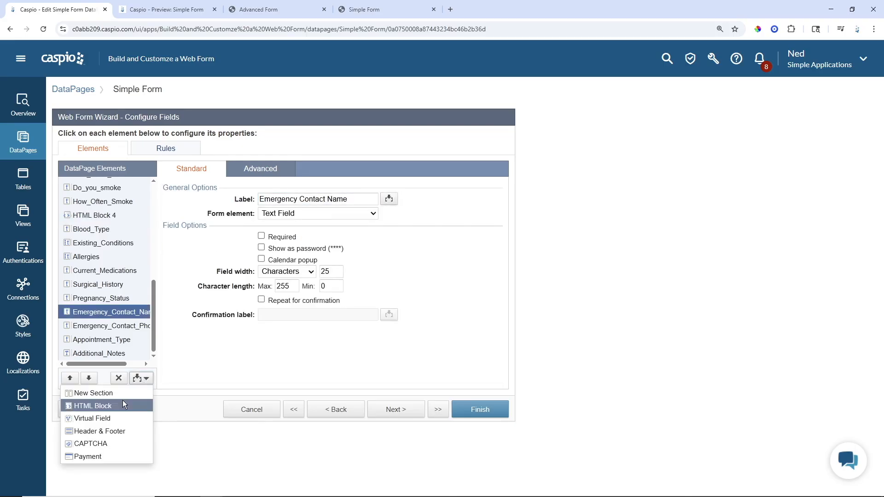
{"action": "left_click", "coordinate": [123, 401]}
{"action": "left_click", "coordinate": [363, 213]}
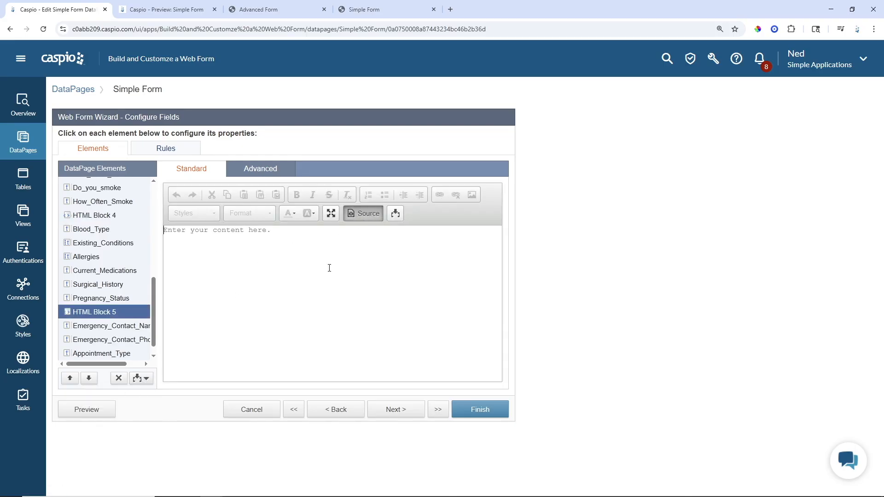
{"action": "type", "text": "<div style=\"background-color: #e6f2ff; color: #003366; font-weight: bold; padding: 8px; border-radius: 6px; margin: 10px 0px;\">Lifestyle Information</div>"}
Step: Replace the heading text in the block above Emergency Contact Name with "Emergency Contact Information"
{"action": "left_click_drag", "start_coordinate": [401, 239], "coordinate": [213, 249]}
{"action": "type", "text": "E"}
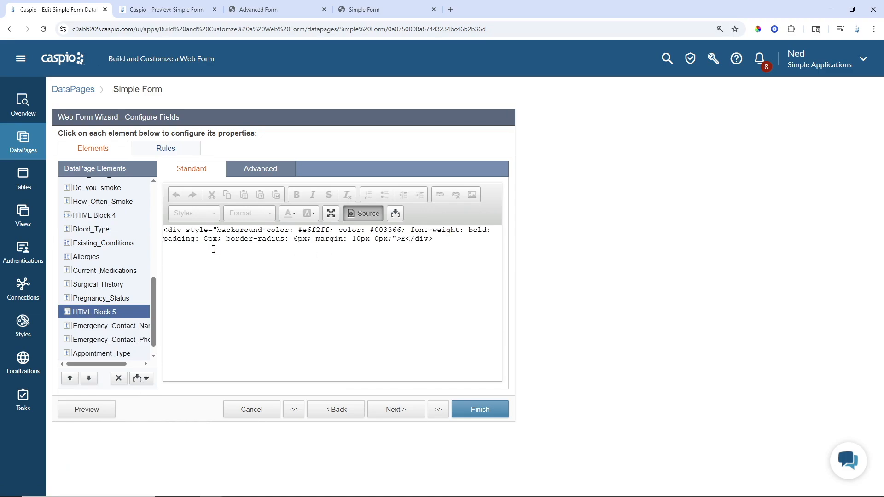
{"action": "type", "text": "mergency Contact Inf"}
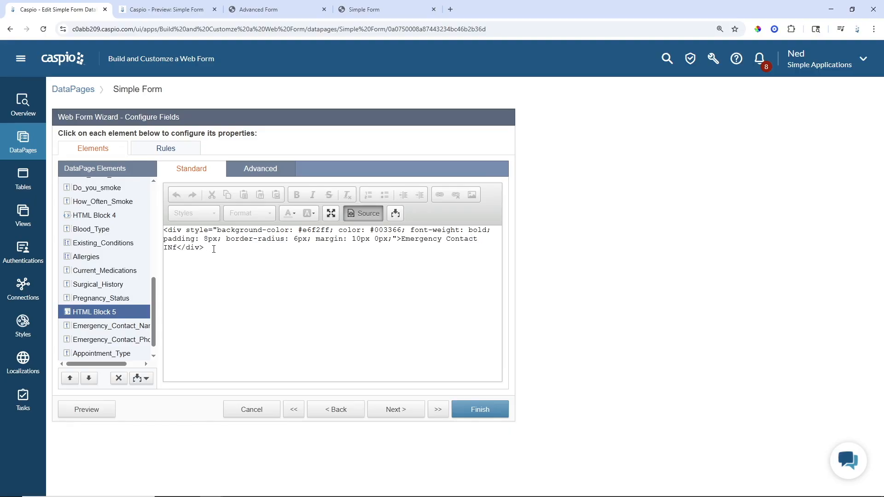
{"action": "type", "text": "ormation"}
Step: Check the matching section title on the Advanced Form and shorten the block's heading text to "Emergency Contact"
{"action": "left_click", "coordinate": [269, 11]}
{"action": "scroll", "coordinate": [323, 188], "scroll_direction": "down", "scroll_amount": 3}
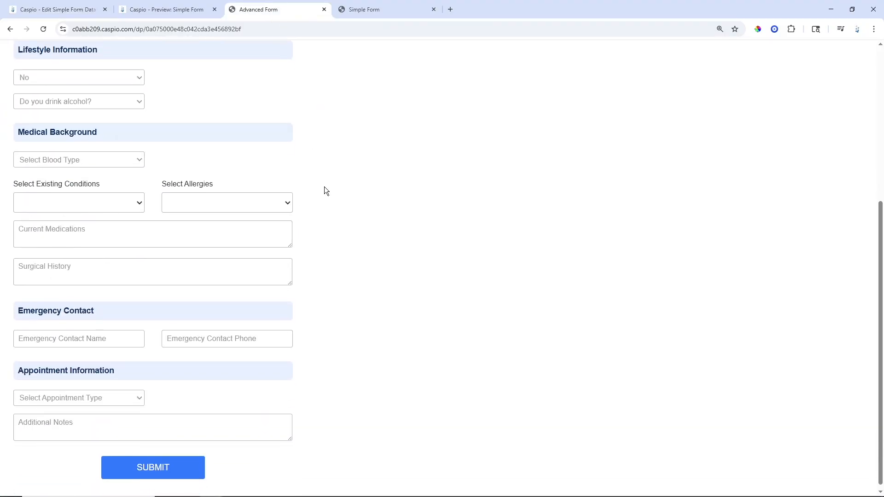
{"action": "scroll", "coordinate": [325, 193], "scroll_direction": "down", "scroll_amount": 1}
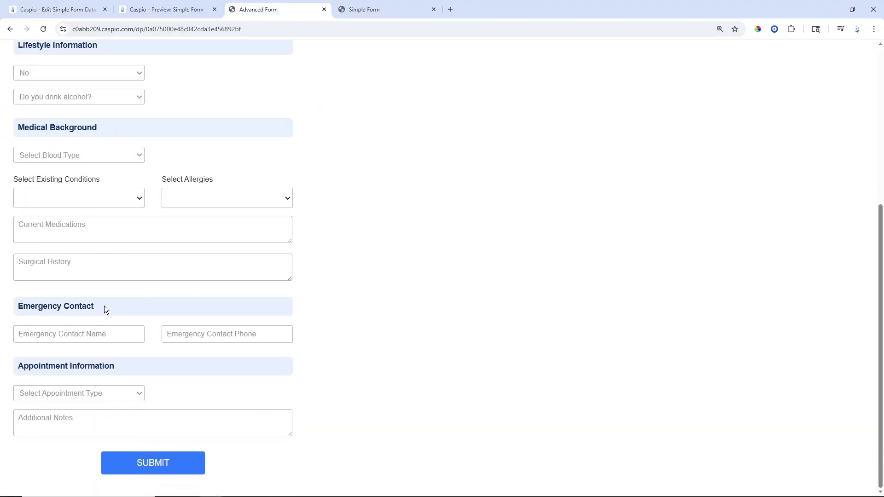
{"action": "left_click", "coordinate": [73, 12]}
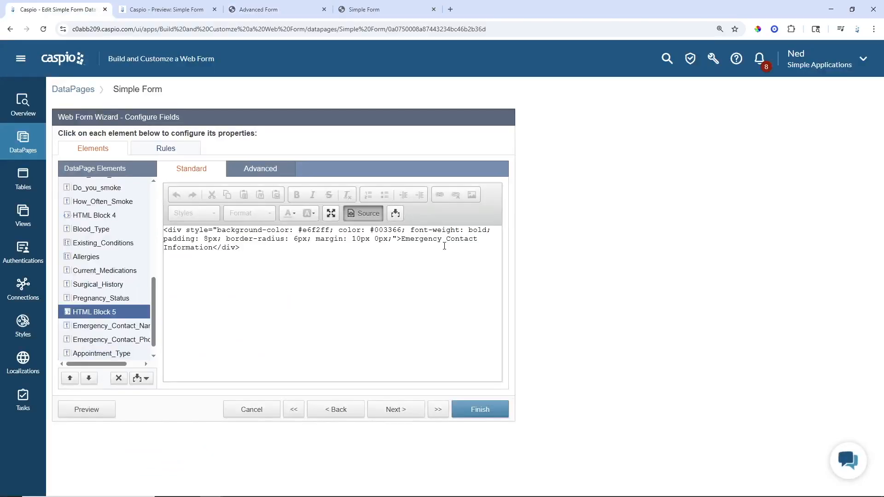
{"action": "left_click_drag", "start_coordinate": [213, 248], "coordinate": [162, 249]}
{"action": "key", "text": "BackSpace"}
{"action": "key", "text": "BackSpace"}
Step: Insert an HTML block above Appointment_Type and put the Lifestyle Information heading code in its source
{"action": "scroll", "coordinate": [148, 276], "scroll_direction": "down", "scroll_amount": 1}
{"action": "left_click", "coordinate": [108, 339]}
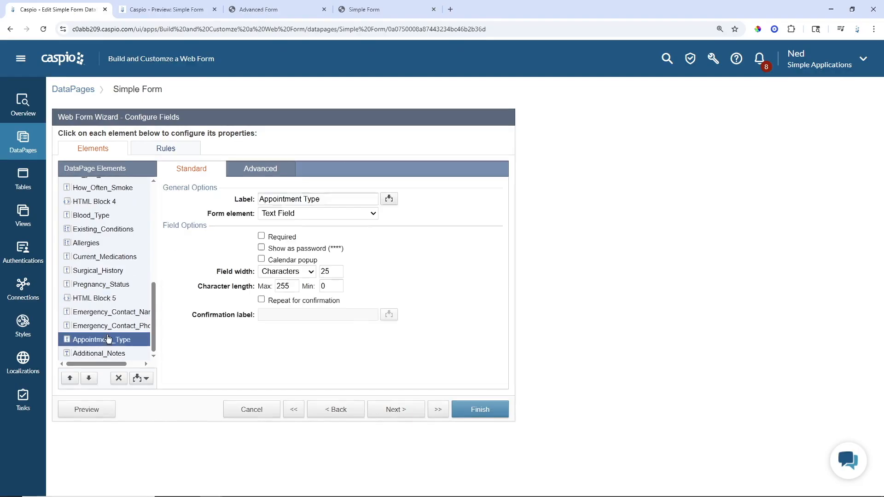
{"action": "left_click", "coordinate": [138, 379]}
{"action": "left_click", "coordinate": [131, 403]}
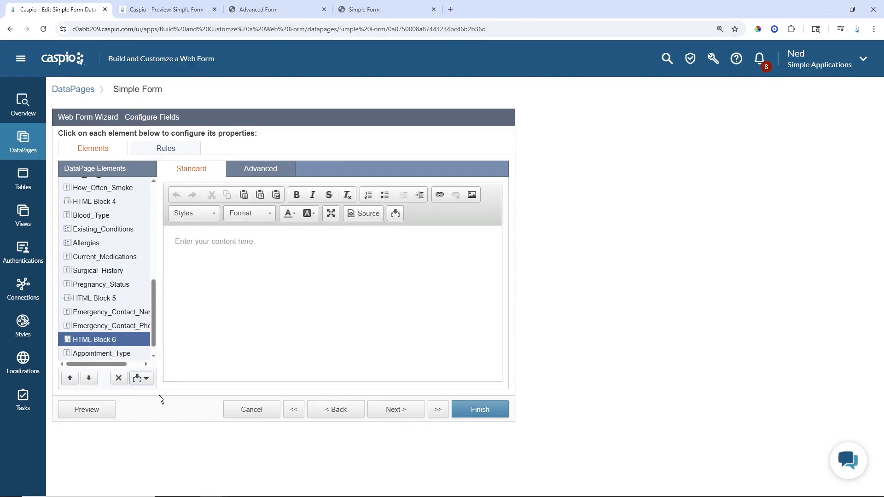
{"action": "left_click", "coordinate": [364, 213]}
{"action": "type", "text": "<div style=\"background-color: #e6f2ff; color: #003366; font-weight: bold; padding: 8px; border-radius: 6px; margin: 10px 0px;\">Lifestyle Information</div>"}
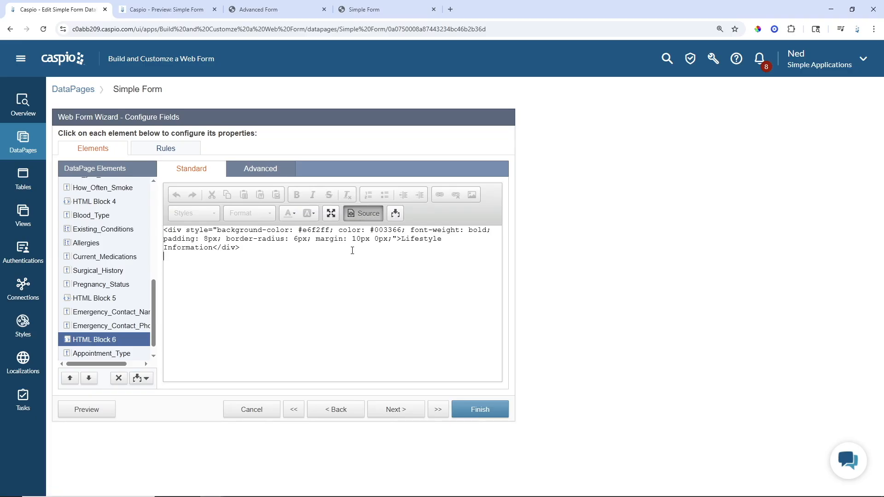
Step: Check the Advanced Form's last section title and change the heading text above Appointment_Type to "Appointment Information"
{"action": "left_click", "coordinate": [271, 10]}
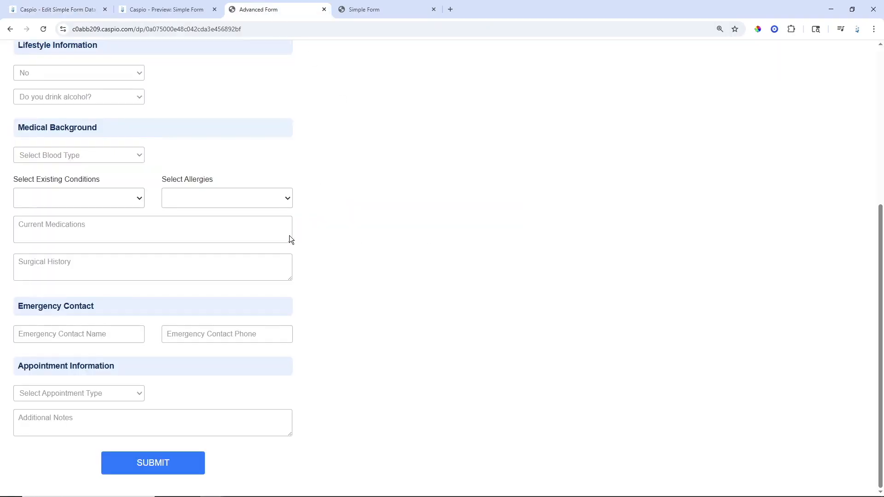
{"action": "left_click", "coordinate": [77, 14]}
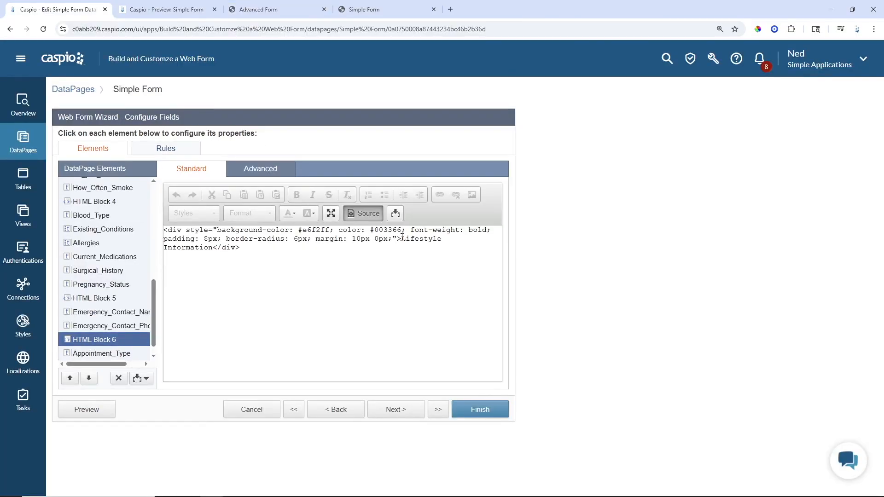
{"action": "left_click_drag", "start_coordinate": [401, 239], "coordinate": [215, 250]}
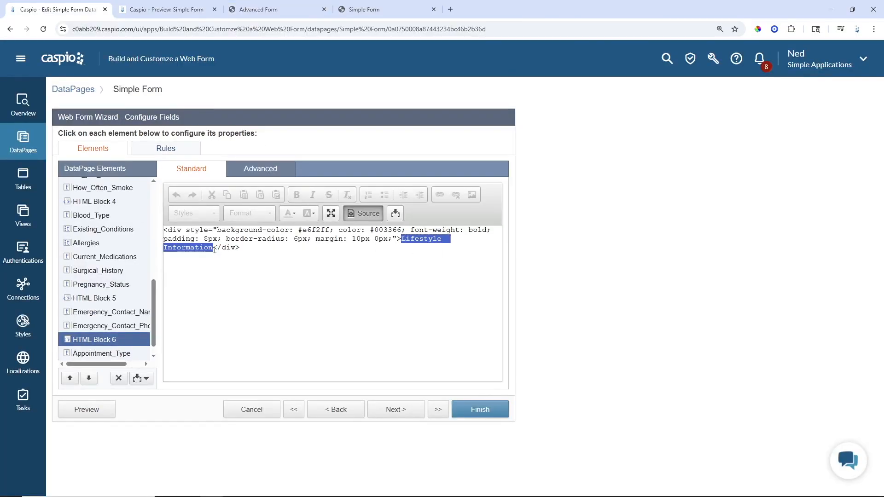
{"action": "type", "text": "Appointment Info"}
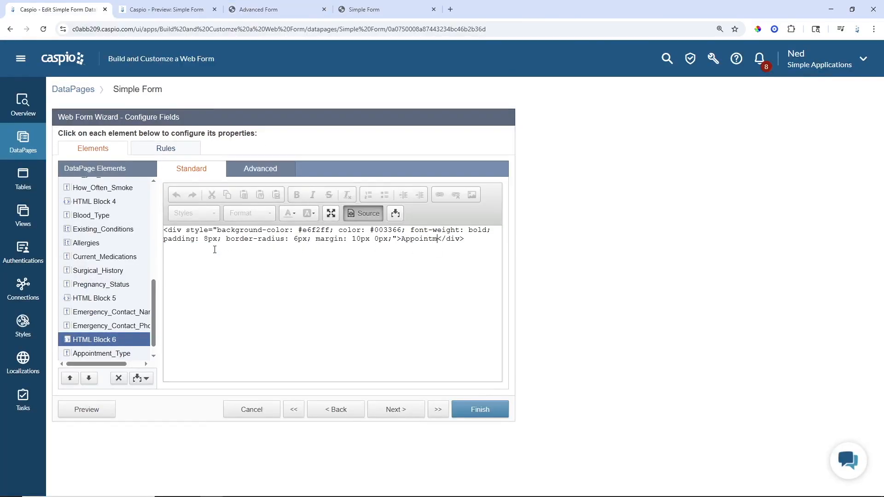
{"action": "type", "text": "rmation"}
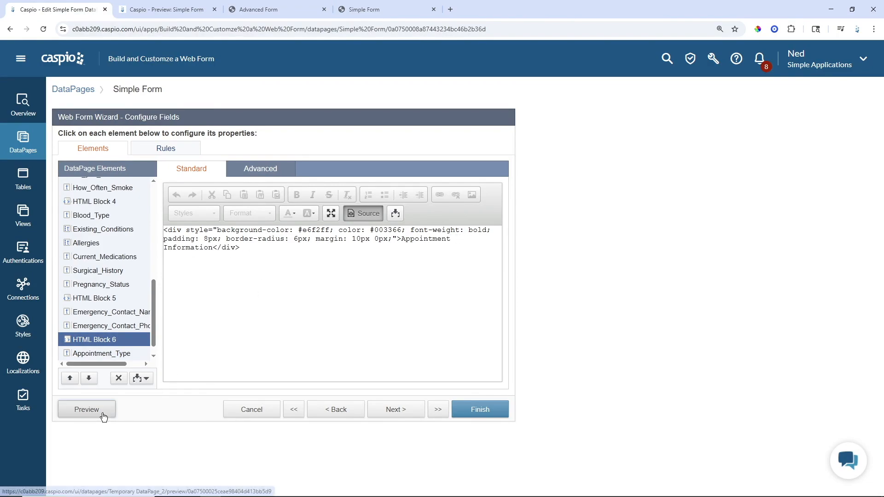
Step: Preview the Simple Form and compare its section headings and insurance fields with the Advanced Form
{"action": "left_click", "coordinate": [80, 411]}
{"action": "scroll", "coordinate": [352, 216], "scroll_direction": "down", "scroll_amount": 10}
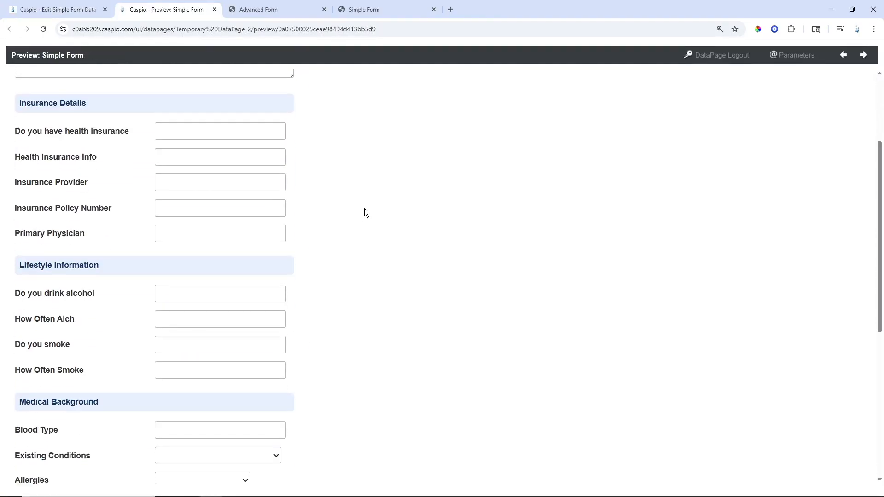
{"action": "scroll", "coordinate": [371, 211], "scroll_direction": "up", "scroll_amount": 10}
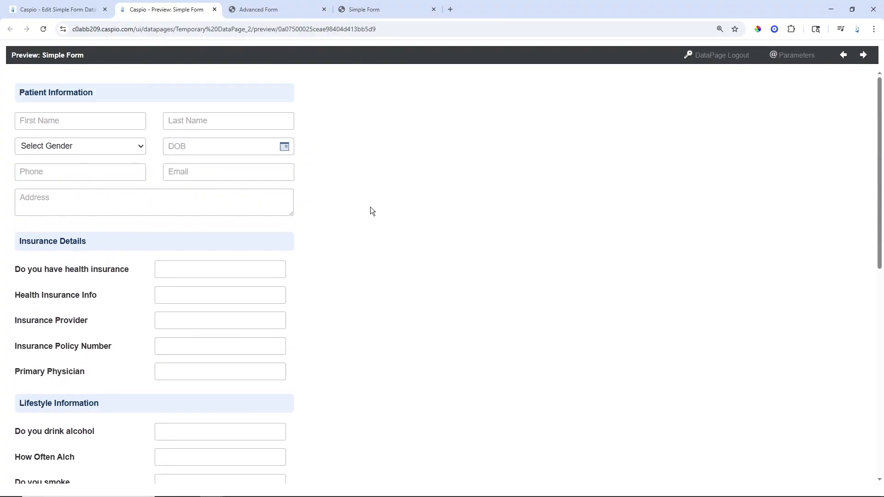
{"action": "scroll", "coordinate": [374, 209], "scroll_direction": "down", "scroll_amount": 1}
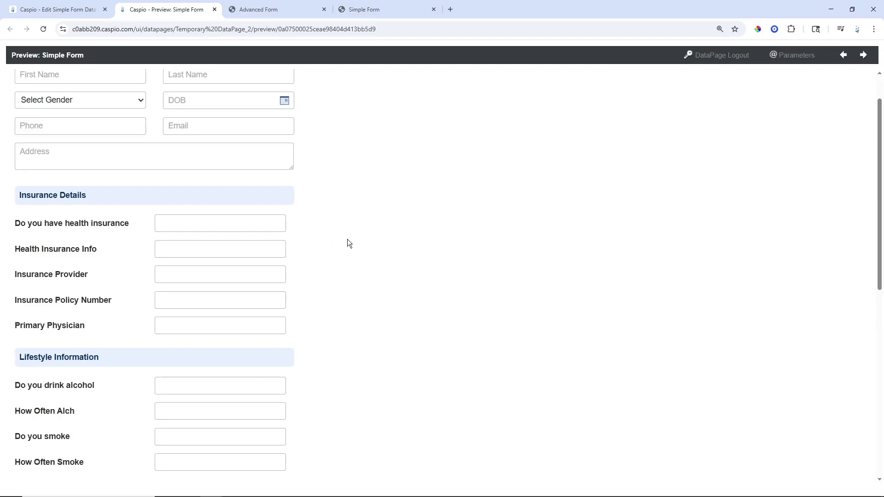
{"action": "scroll", "coordinate": [375, 183], "scroll_direction": "up", "scroll_amount": 1}
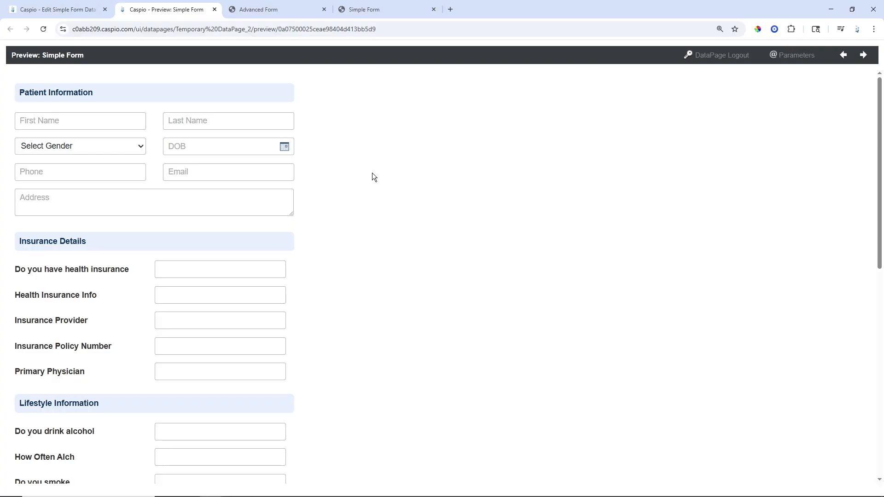
{"action": "left_click", "coordinate": [286, 16]}
{"action": "scroll", "coordinate": [391, 167], "scroll_direction": "up", "scroll_amount": 5}
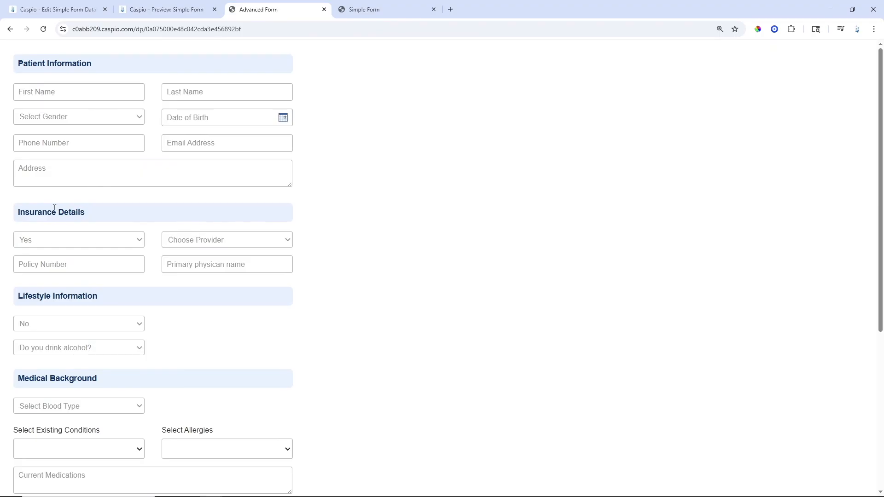
{"action": "left_click", "coordinate": [158, 10]}
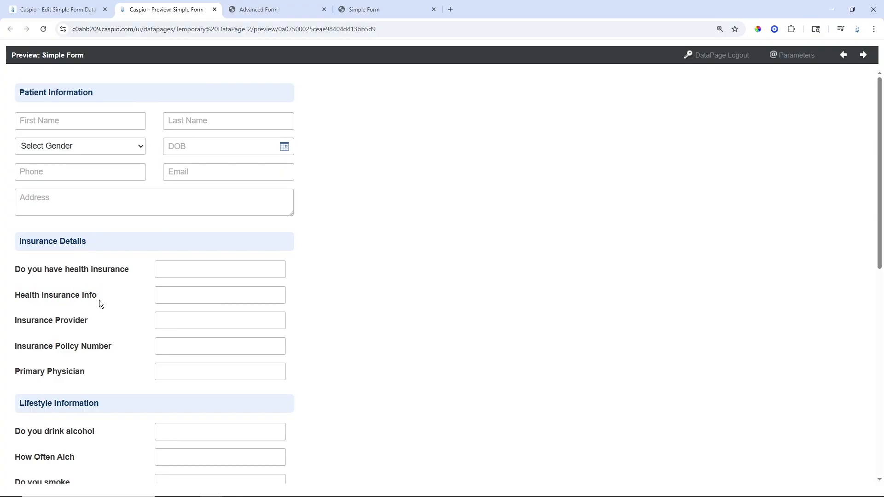
Step: Remove the Health_Insurance_Info field from the Simple Form's elements
{"action": "left_click", "coordinate": [83, 10]}
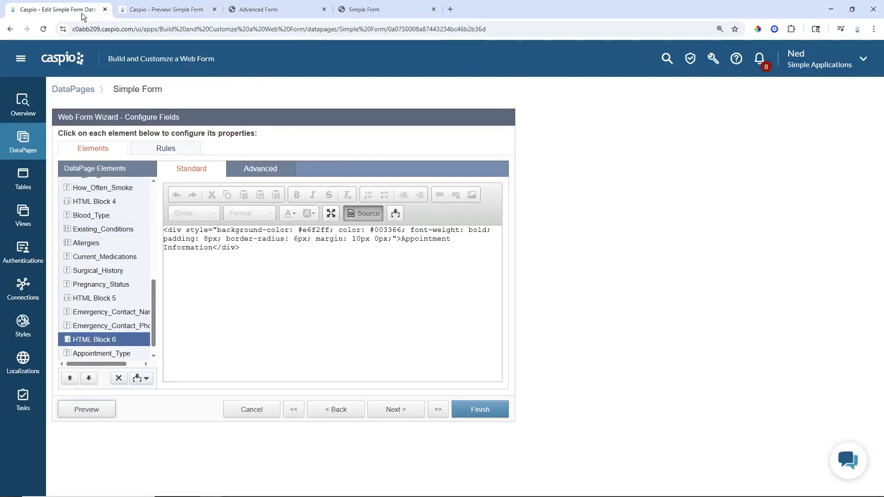
{"action": "left_click_drag", "start_coordinate": [155, 306], "coordinate": [156, 236]}
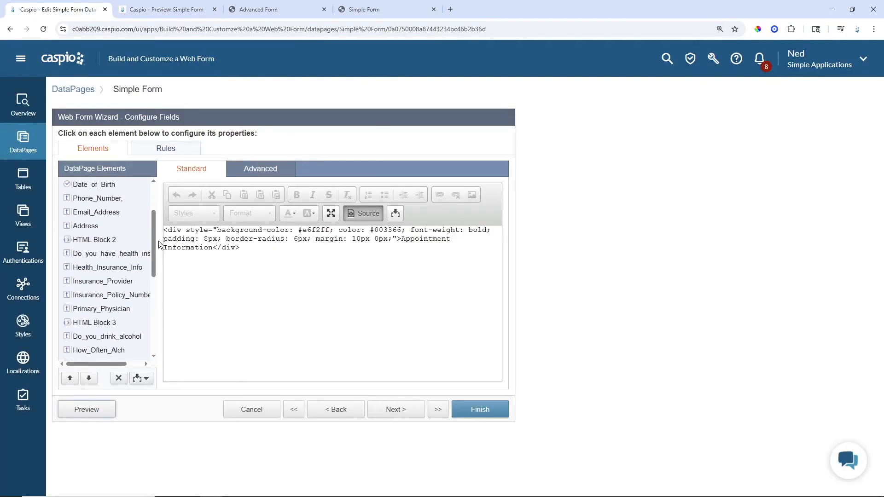
{"action": "left_click", "coordinate": [106, 271]}
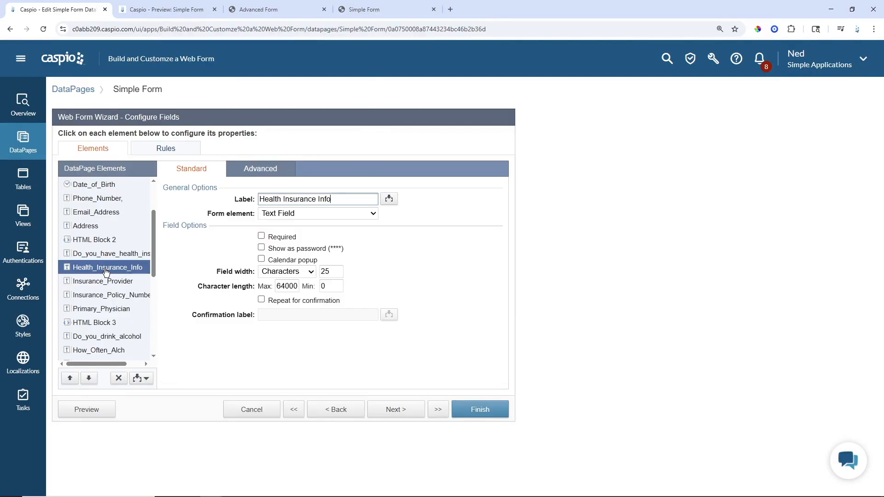
{"action": "left_click", "coordinate": [118, 378]}
{"action": "left_click", "coordinate": [545, 257]}
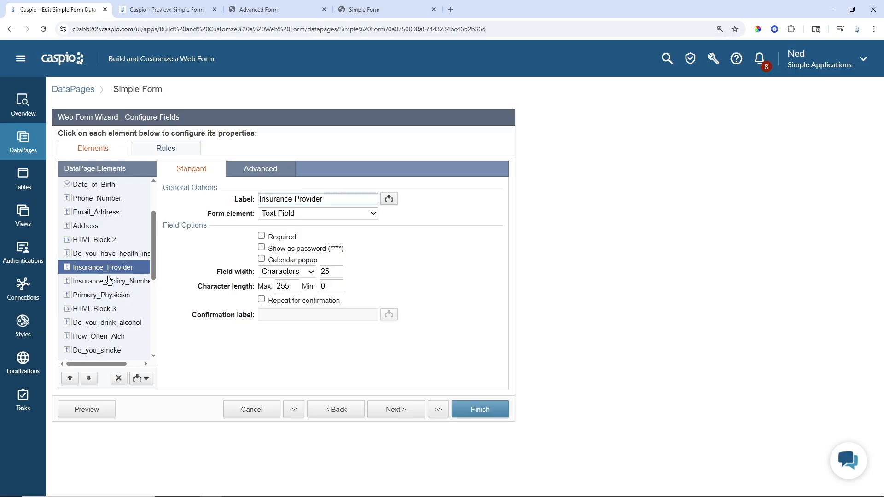
Step: Make the health insurance question a dropdown with custom values, its first option displaying "Health Insurance?" with an empty value
{"action": "left_click", "coordinate": [113, 254]}
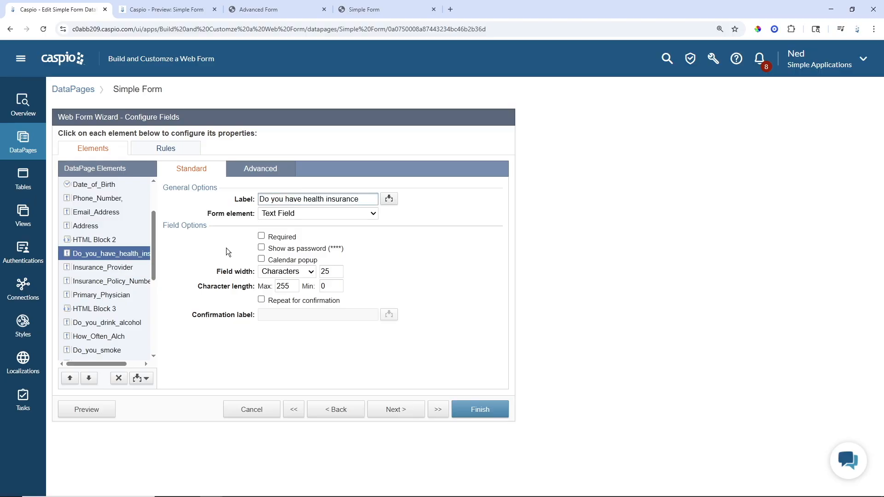
{"action": "left_click", "coordinate": [311, 212]}
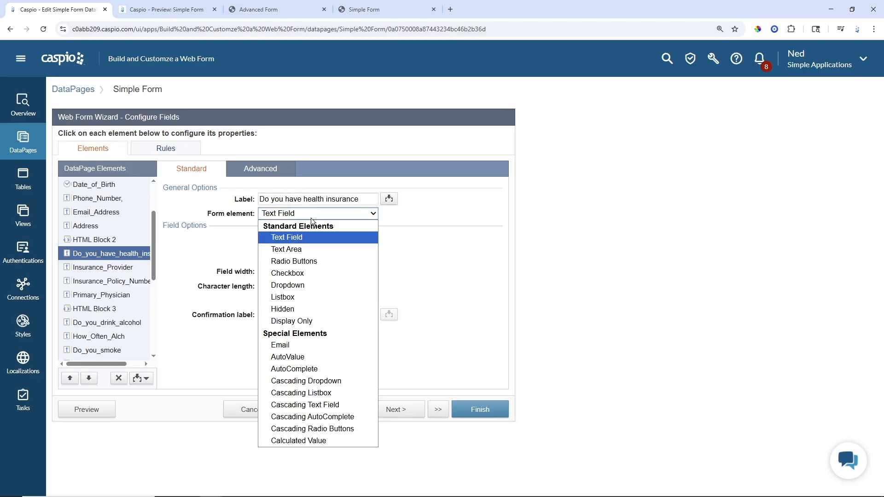
{"action": "left_click", "coordinate": [310, 284]}
{"action": "left_click", "coordinate": [284, 306]}
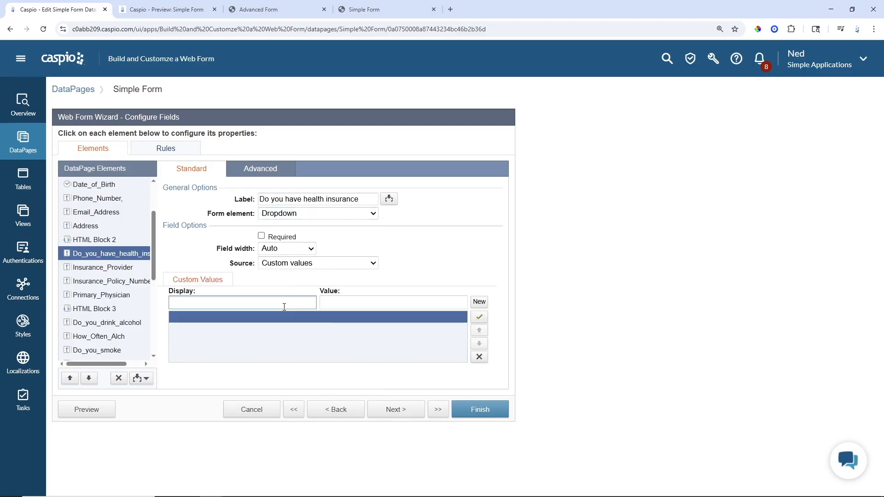
{"action": "type", "text": "Health Insurance?"}
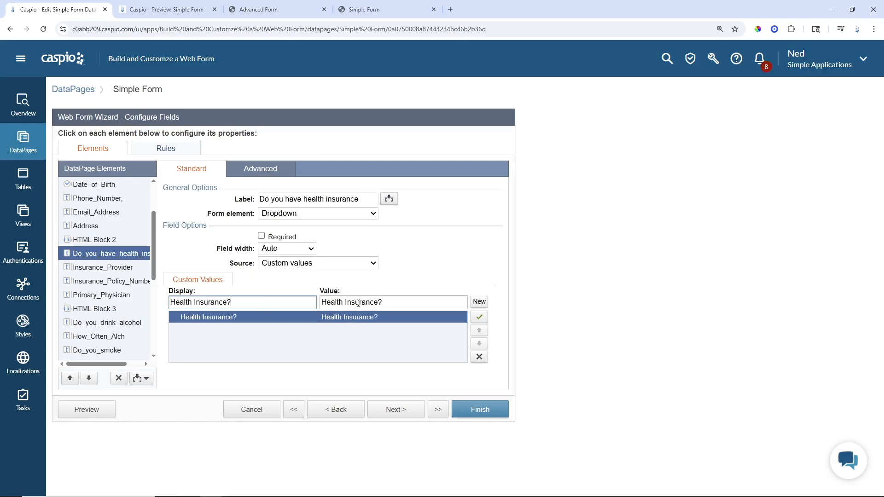
{"action": "key", "text": "Tab"}
{"action": "key", "text": "BackSpace"}
Step: Add the options "Yes" and "No" to the health insurance dropdown and set its field width to 228 pixels
{"action": "left_click", "coordinate": [479, 305]}
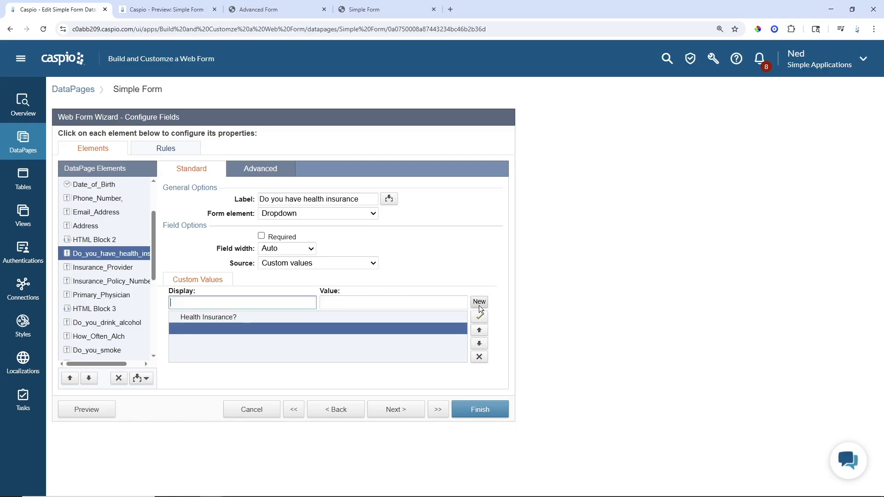
{"action": "type", "text": "Yes"}
{"action": "left_click", "coordinate": [479, 301]}
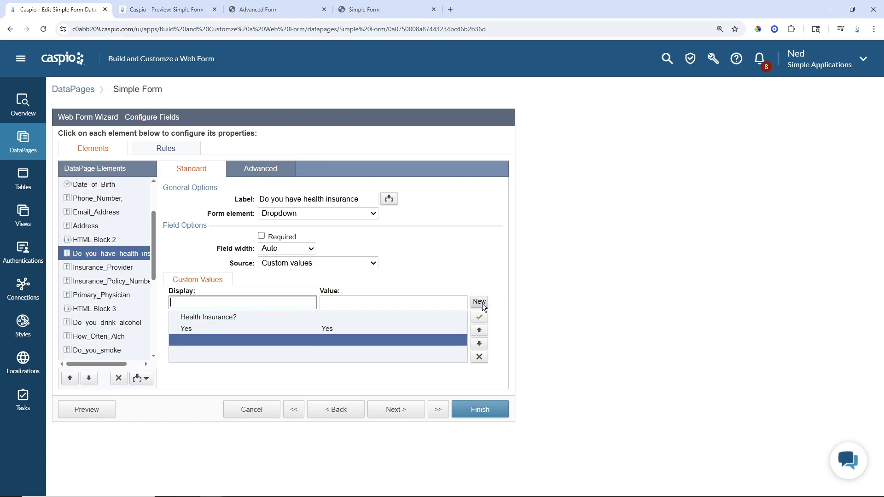
{"action": "type", "text": "No"}
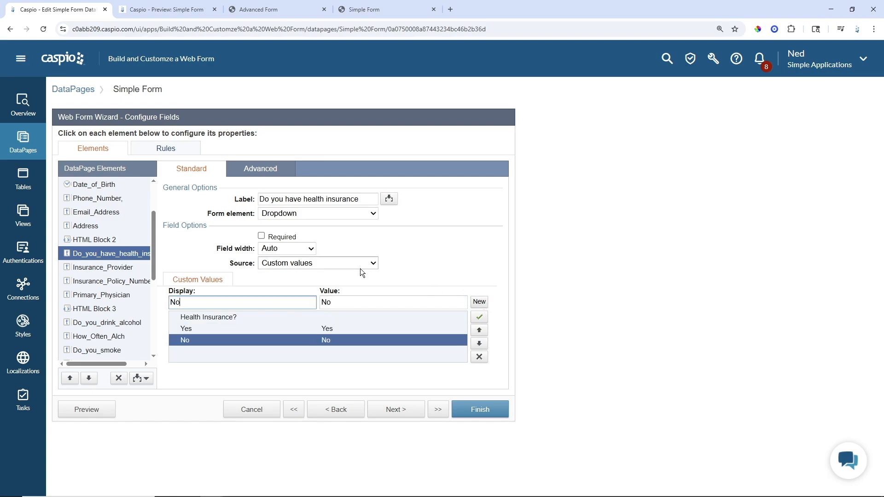
{"action": "left_click", "coordinate": [289, 249]}
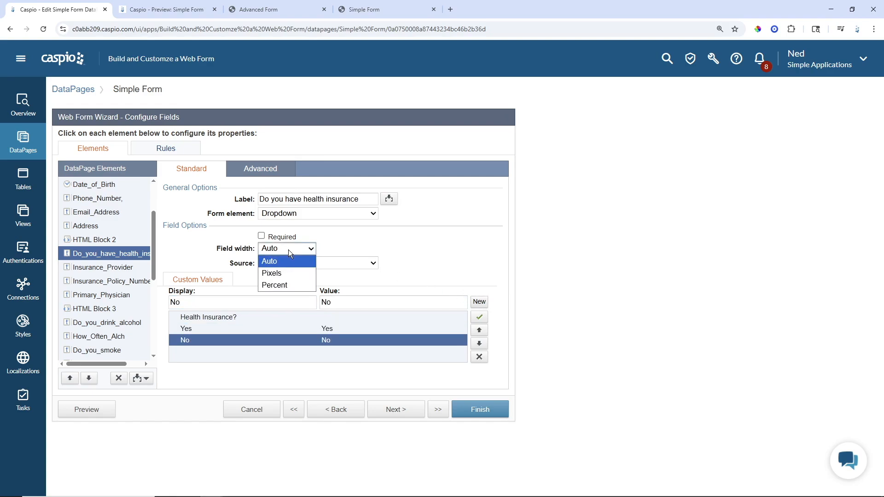
{"action": "left_click", "coordinate": [285, 273]}
{"action": "key", "text": "Tab"}
{"action": "type", "text": "228"}
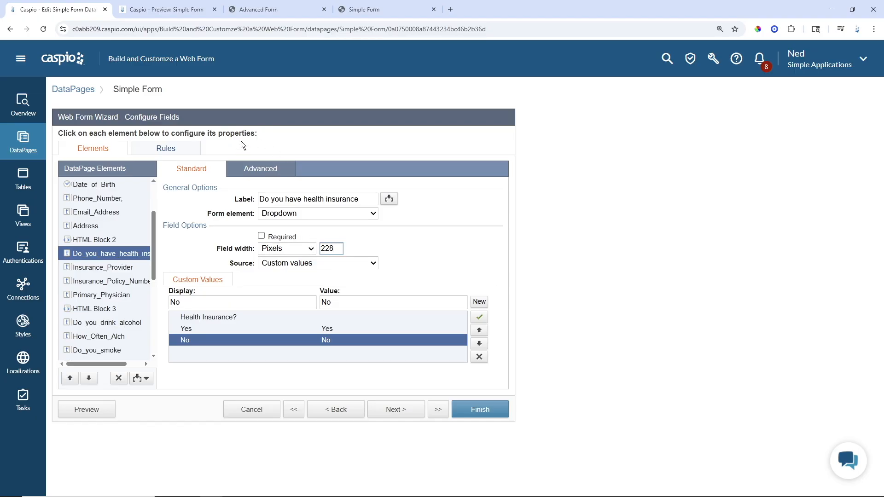
Step: Set the health insurance dropdown's label position to No Label and continue the next element on the same line
{"action": "left_click", "coordinate": [271, 178]}
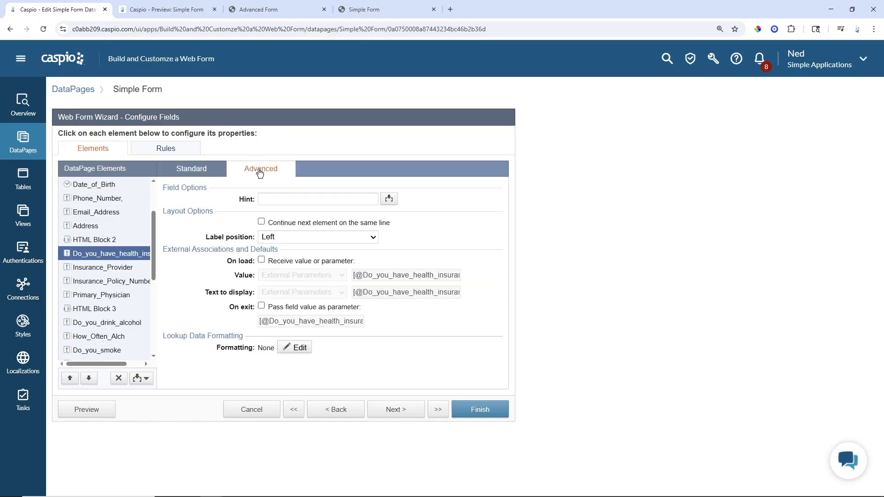
{"action": "left_click", "coordinate": [283, 234]}
{"action": "left_click", "coordinate": [280, 272]}
{"action": "left_click", "coordinate": [284, 225]}
Step: Make Insurance_Provider a dropdown with custom values, its first option displaying "Select Provider" with an empty value
{"action": "left_click", "coordinate": [104, 271]}
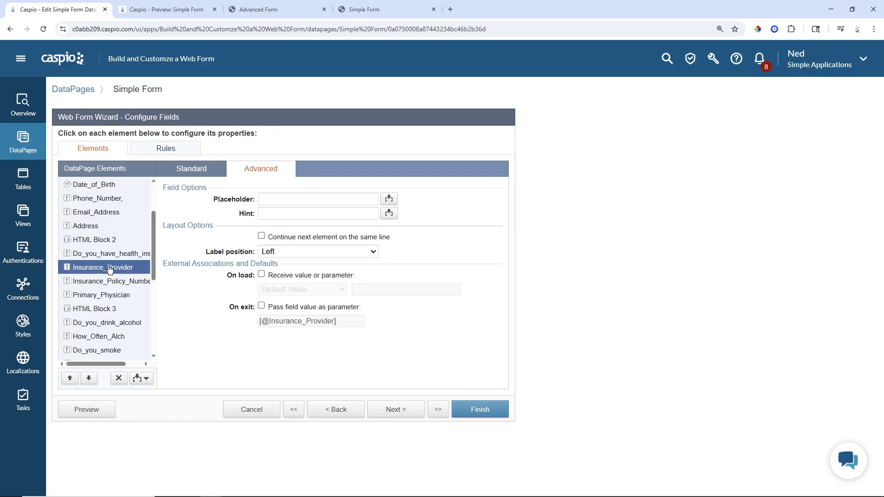
{"action": "left_click", "coordinate": [192, 169]}
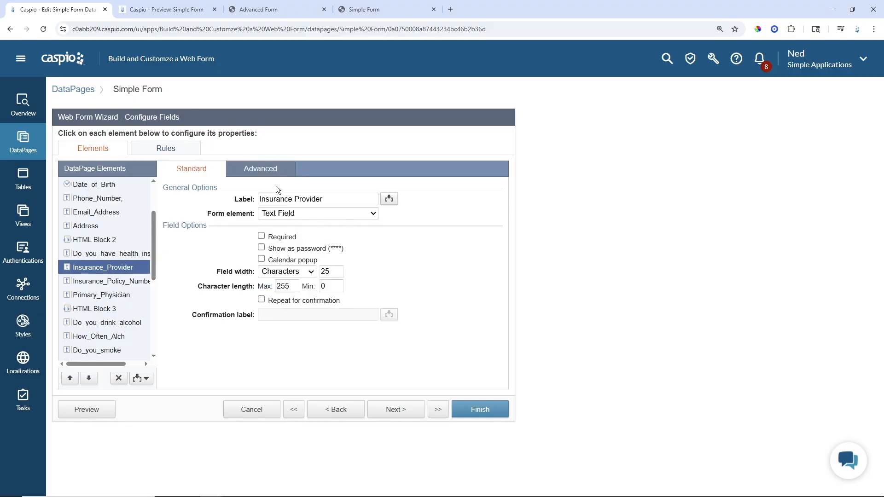
{"action": "left_click", "coordinate": [301, 213]}
{"action": "left_click", "coordinate": [297, 284]}
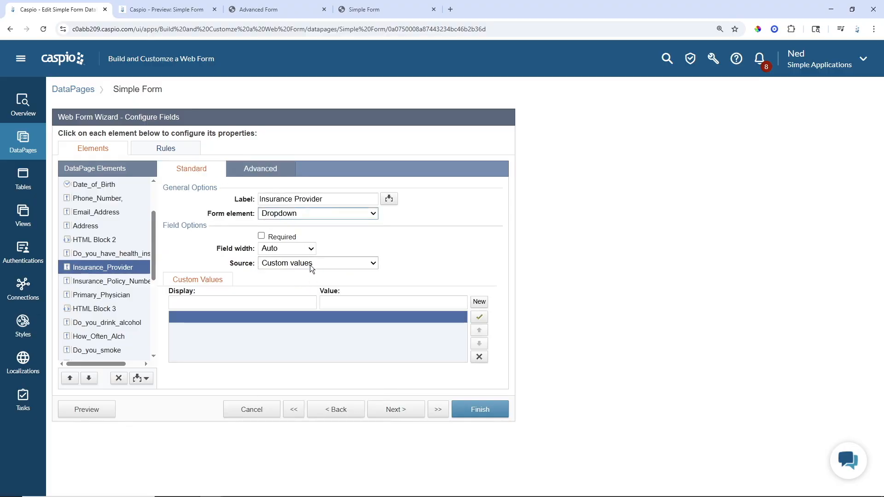
{"action": "left_click", "coordinate": [310, 264]}
{"action": "left_click", "coordinate": [300, 274]}
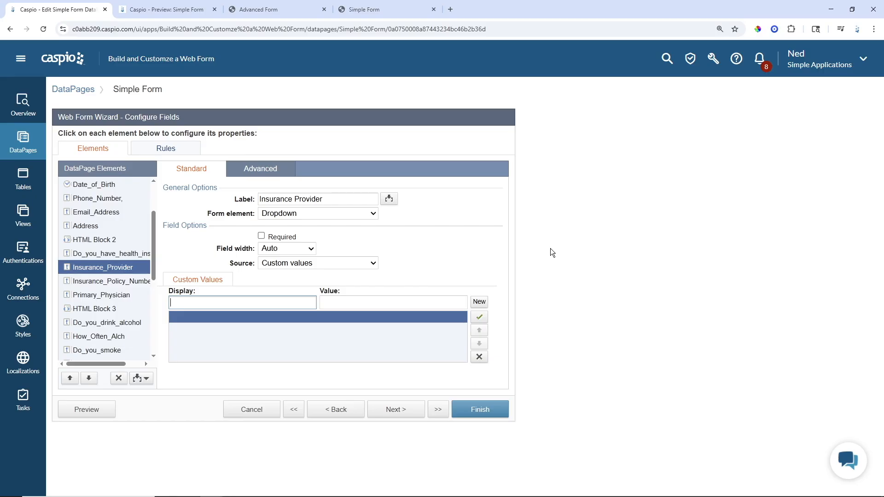
{"action": "type", "text": "Select Pr"}
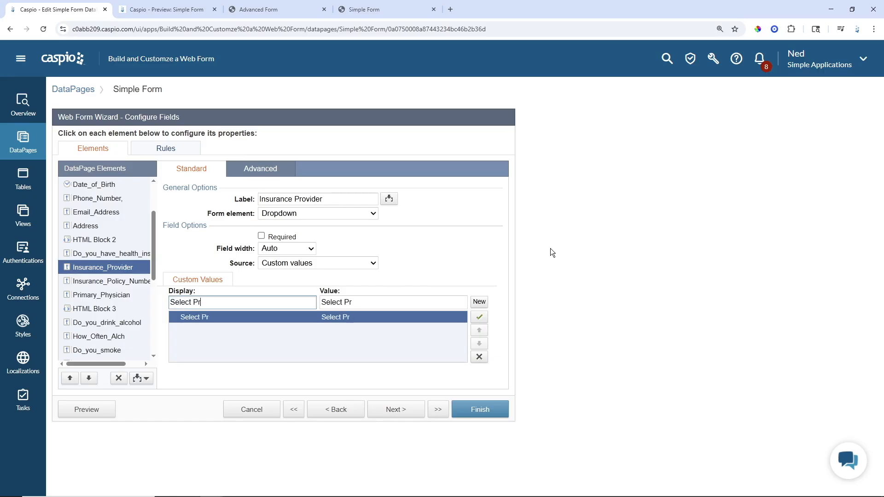
{"action": "type", "text": "ovider"}
{"action": "left_click_drag", "start_coordinate": [404, 306], "coordinate": [320, 303]}
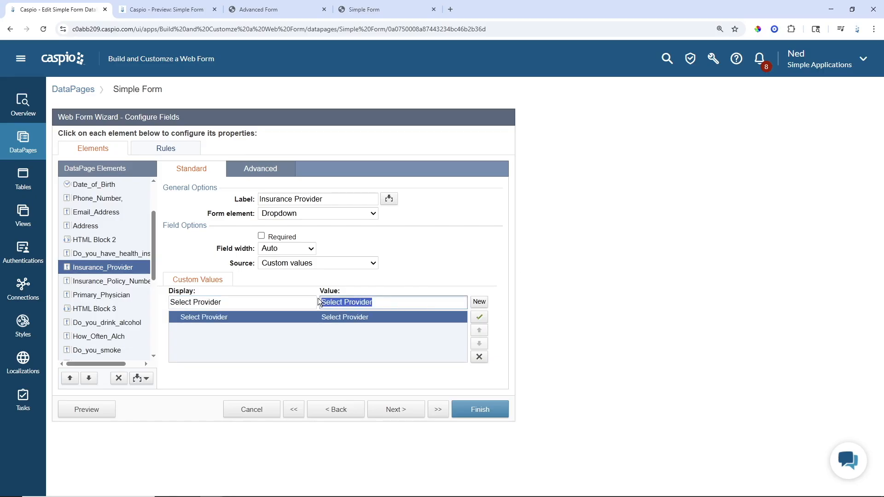
{"action": "key", "text": "BackSpace"}
Step: Add the options "Kaiser", "Blue Shield" and "Medicare" to the Insurance_Provider dropdown
{"action": "left_click", "coordinate": [479, 302]}
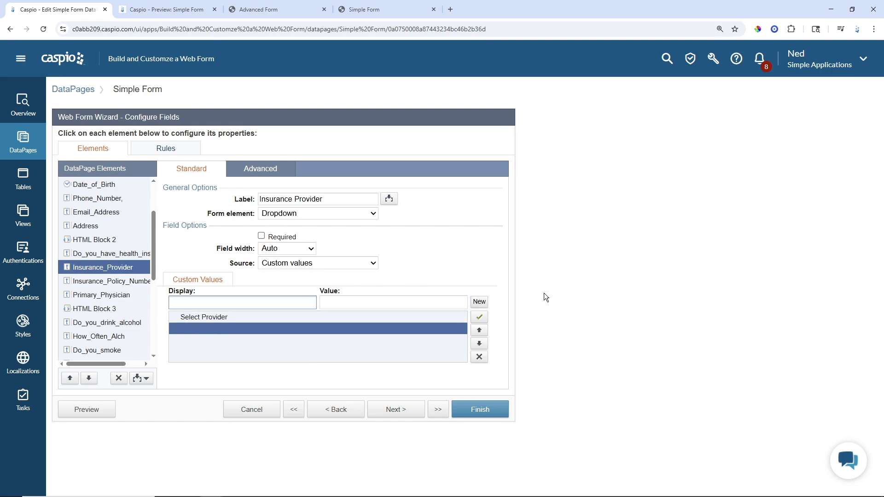
{"action": "type", "text": "Kail"}
{"action": "type", "text": "ser"}
{"action": "left_click", "coordinate": [479, 303]}
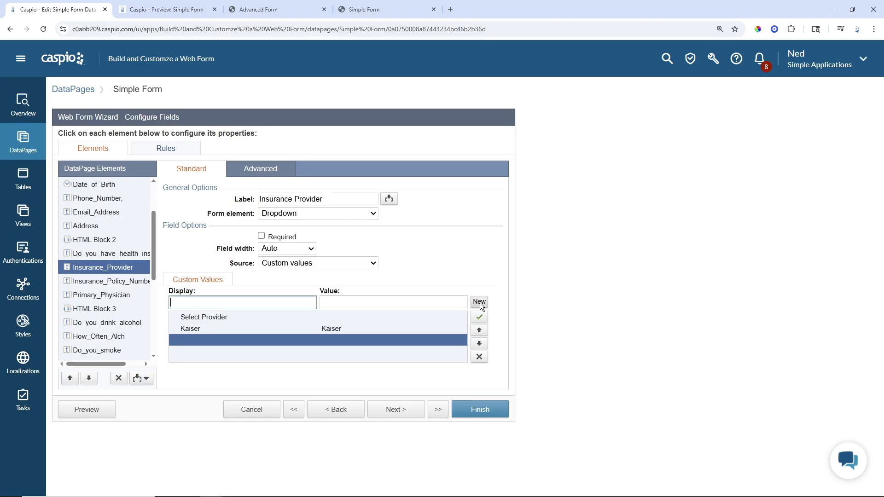
{"action": "type", "text": "Blue Shield"}
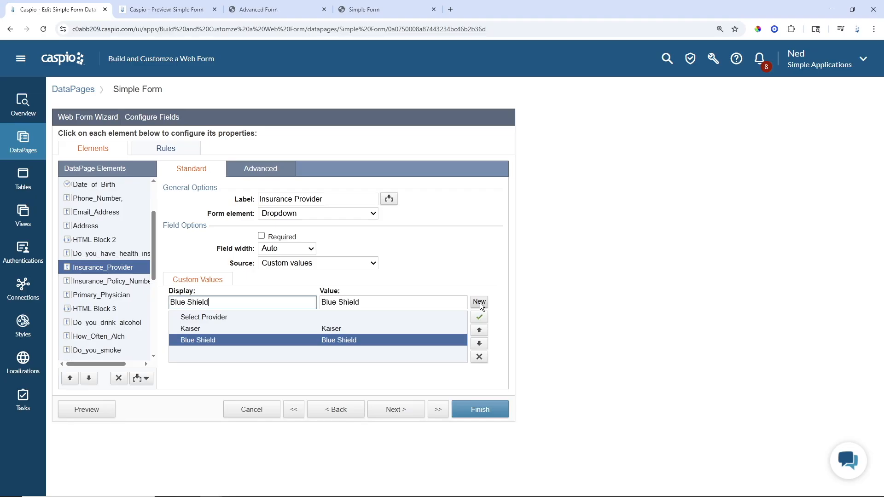
{"action": "left_click", "coordinate": [479, 303]}
{"action": "type", "text": "Medicare"}
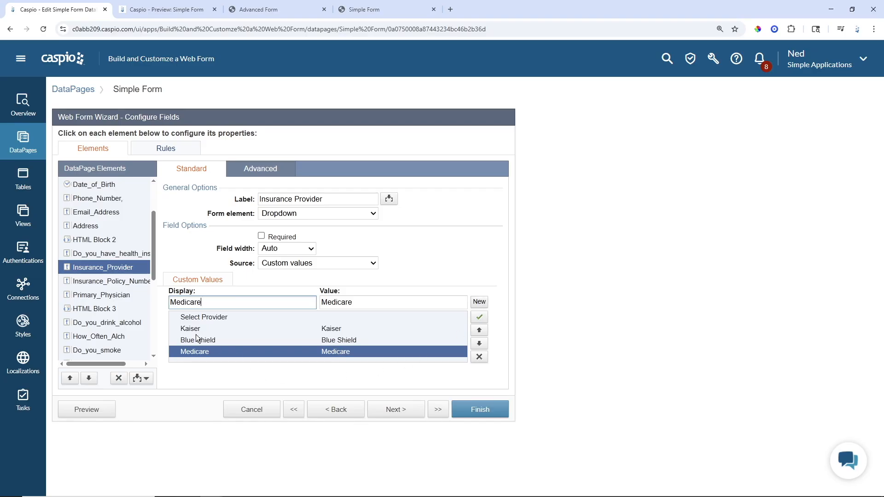
Step: Give Insurance_Policy_Number the placeholder "Policy Number" and No Label, with the next element continuing on the same line
{"action": "left_click", "coordinate": [102, 282]}
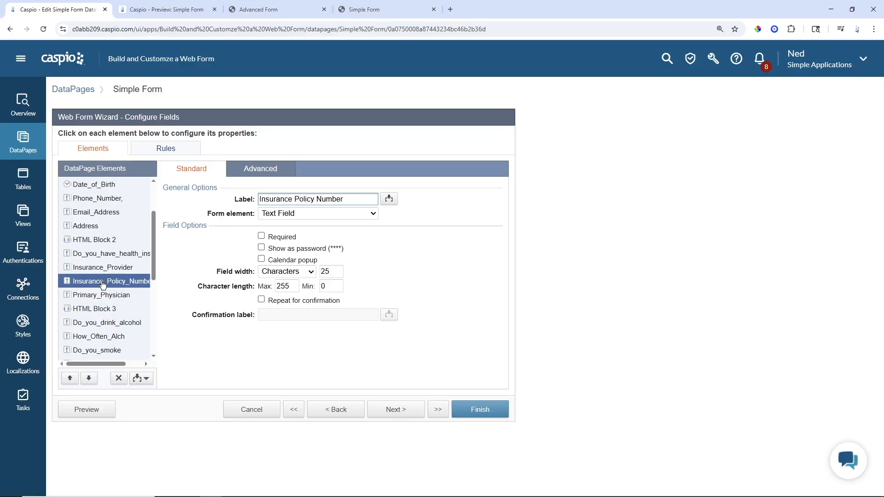
{"action": "left_click", "coordinate": [260, 168]}
{"action": "left_click", "coordinate": [277, 199]}
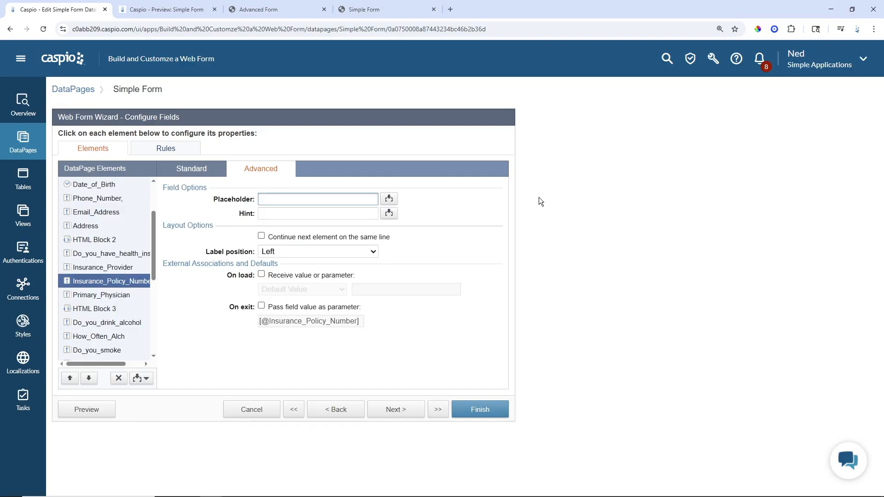
{"action": "type", "text": "Policy Number"}
{"action": "left_click", "coordinate": [339, 252]}
{"action": "left_click", "coordinate": [311, 287]}
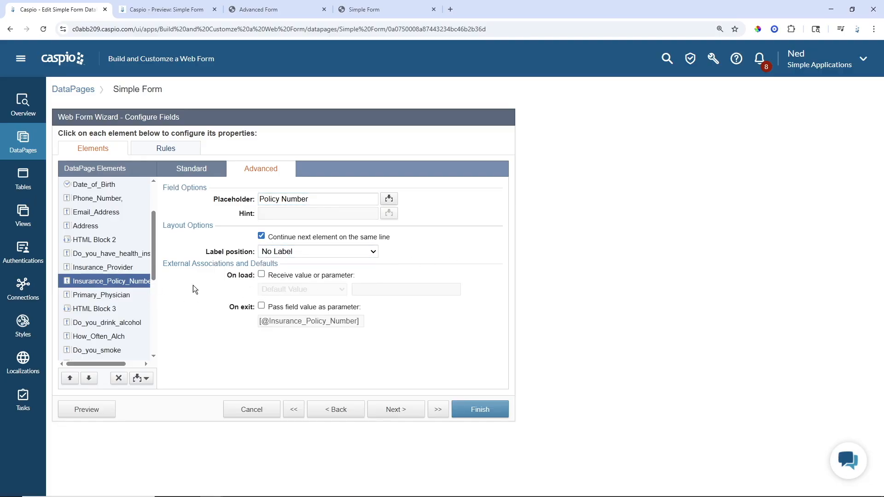
Step: Set Primary_Physician's label position to No Label and its placeholder to "Primary Physican"
{"action": "left_click", "coordinate": [103, 296]}
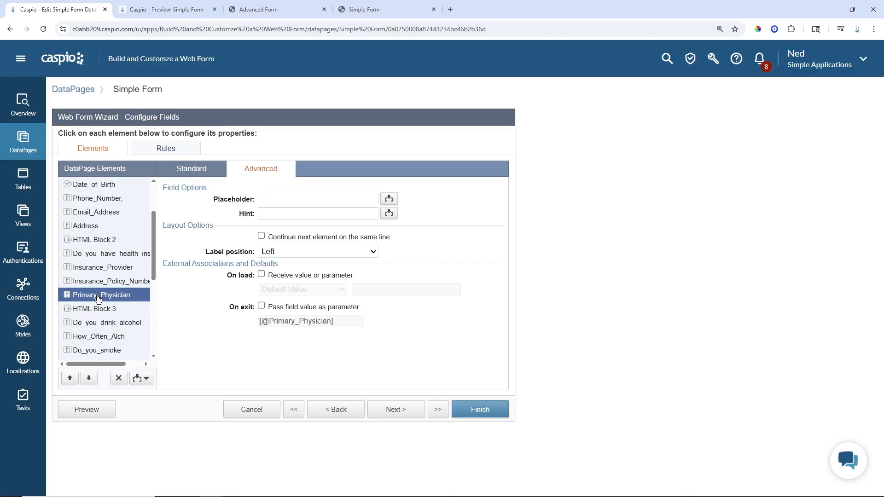
{"action": "left_click", "coordinate": [298, 252]}
{"action": "left_click", "coordinate": [283, 287]}
{"action": "left_click", "coordinate": [291, 201]}
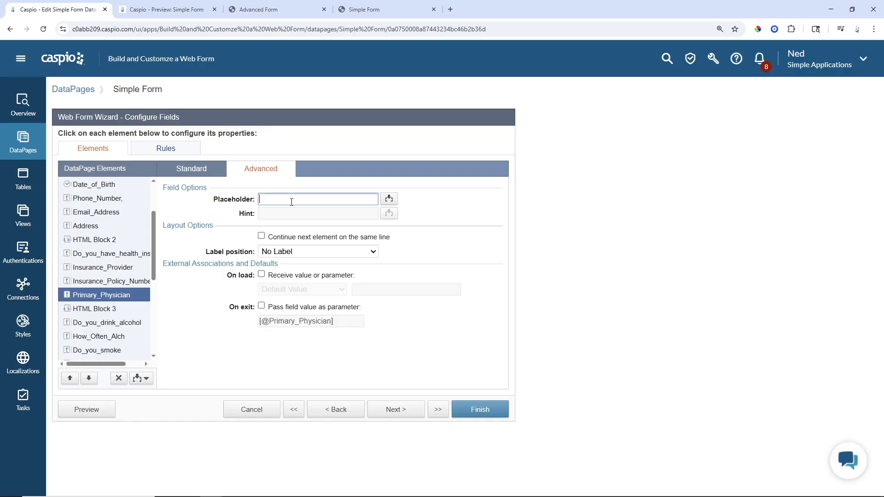
{"action": "type", "text": "Primary Physican"}
Step: Preview the Simple Form and set Insurance_Provider's label position to No Label
{"action": "left_click", "coordinate": [86, 409]}
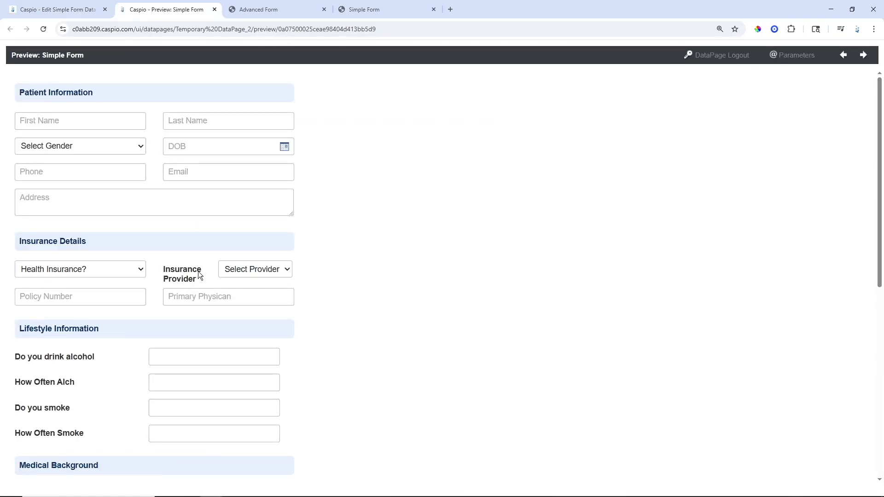
{"action": "left_click", "coordinate": [69, 9]}
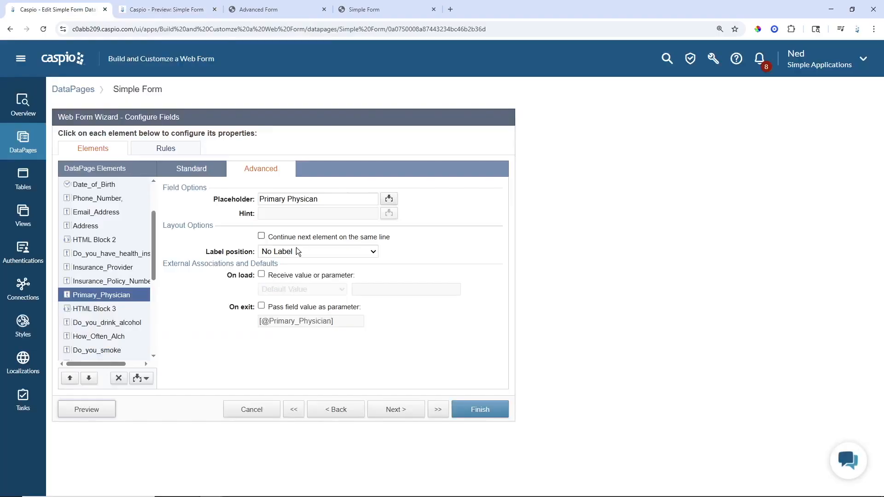
{"action": "left_click", "coordinate": [128, 269]}
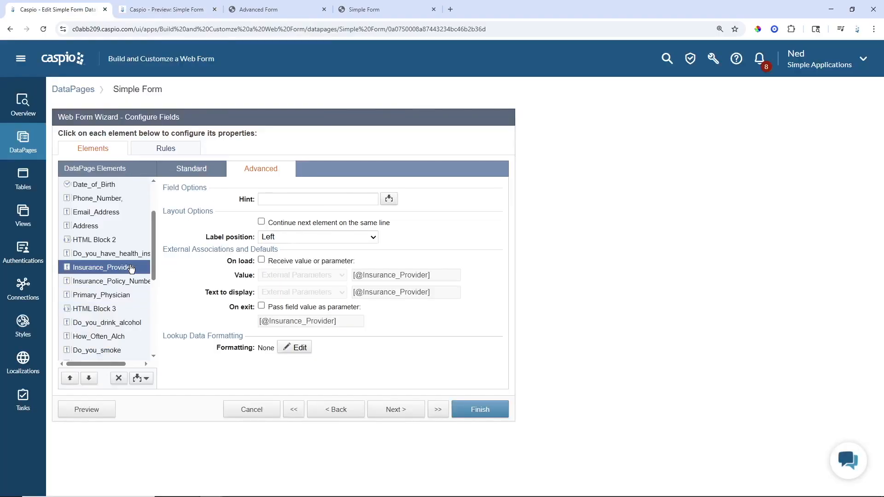
{"action": "left_click", "coordinate": [286, 238]}
{"action": "left_click", "coordinate": [278, 261]}
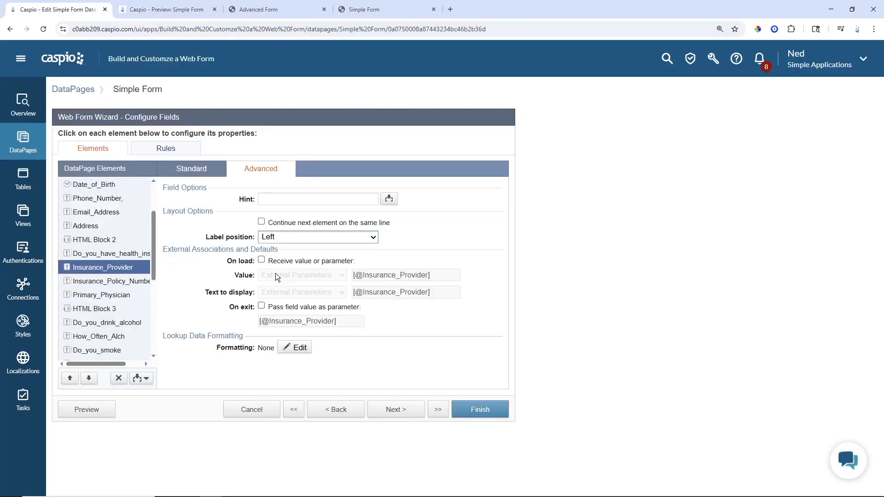
Step: Preview the form again and set the Insurance_Provider dropdown's field width to 228 pixels
{"action": "left_click", "coordinate": [87, 410]}
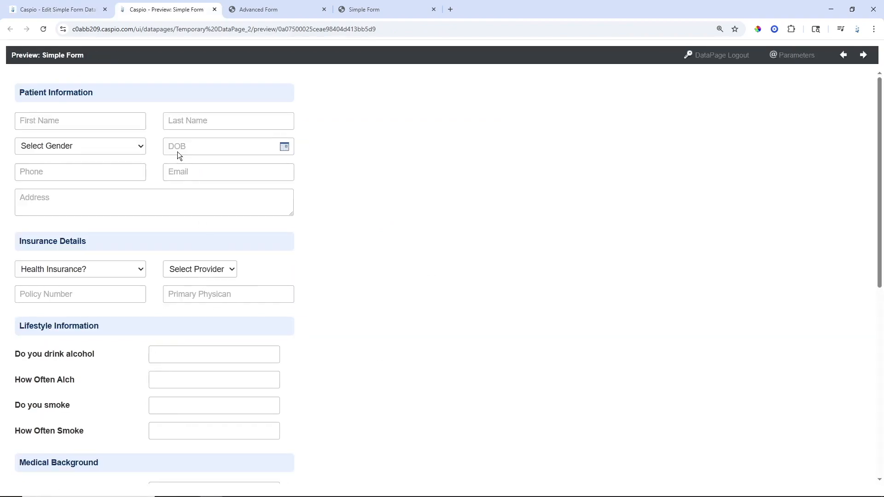
{"action": "left_click", "coordinate": [86, 13]}
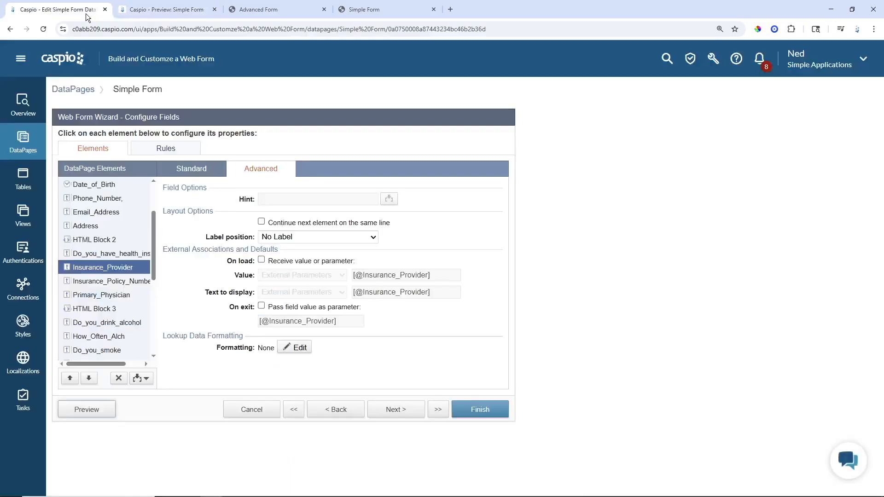
{"action": "left_click", "coordinate": [192, 169]}
{"action": "left_click", "coordinate": [291, 247]}
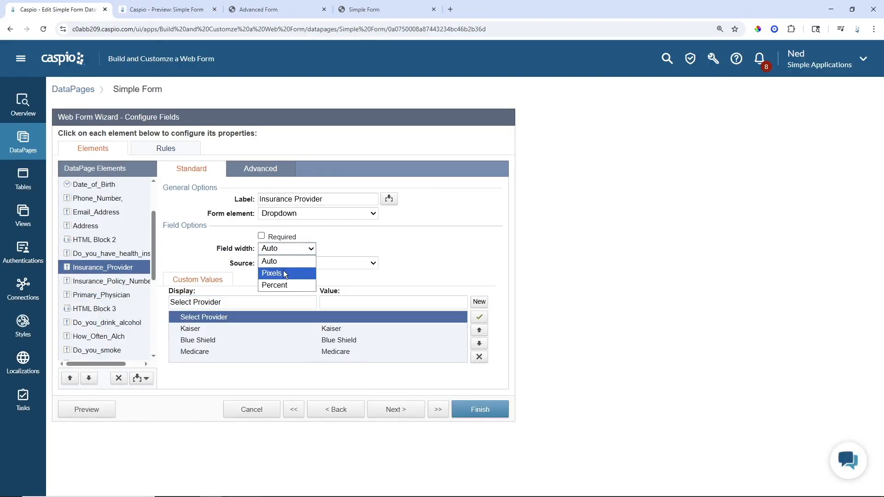
{"action": "left_click", "coordinate": [283, 270]}
{"action": "type", "text": "228"}
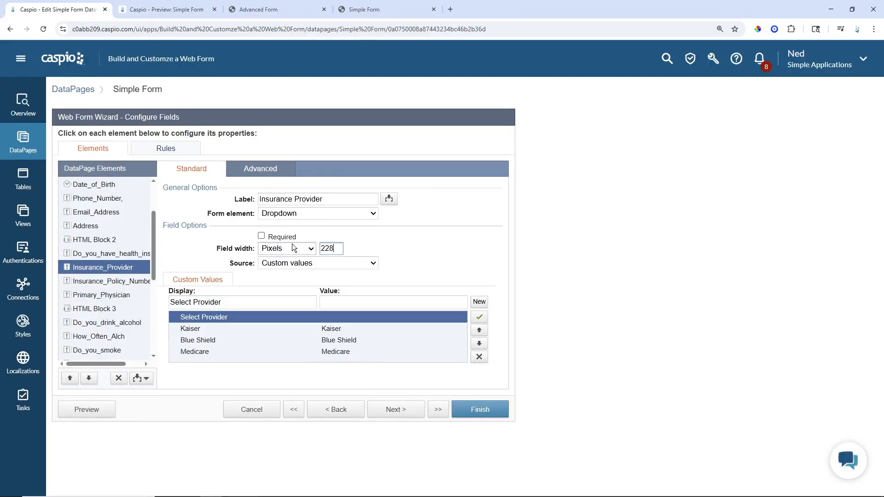
Step: Preview the Simple Form and check the insurance section's layout and the health insurance dropdown's options
{"action": "left_click", "coordinate": [81, 410]}
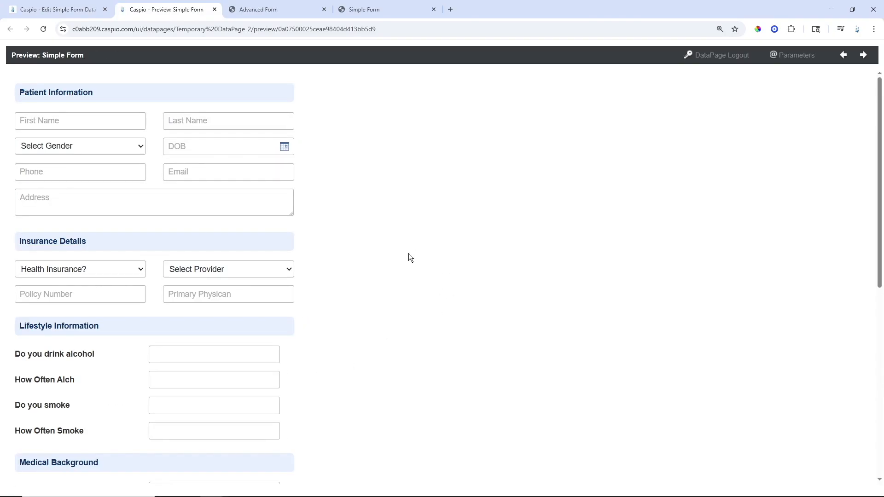
{"action": "left_click", "coordinate": [125, 269]}
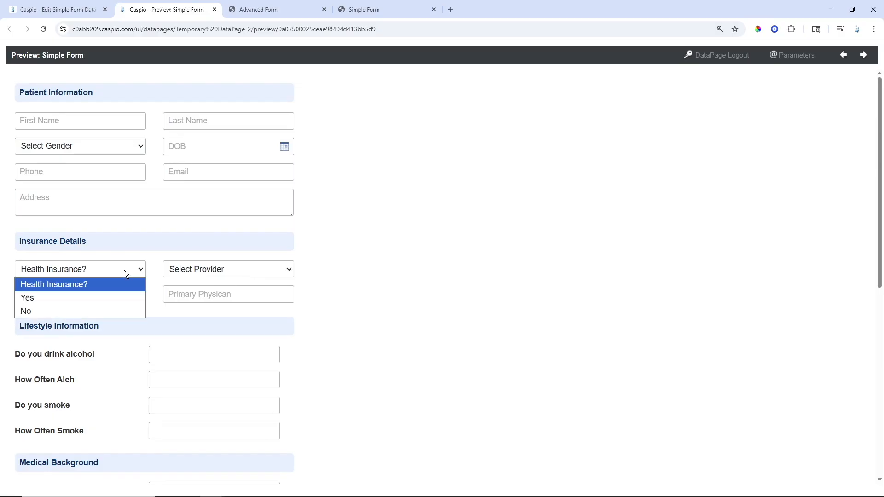
{"action": "left_click", "coordinate": [407, 271]}
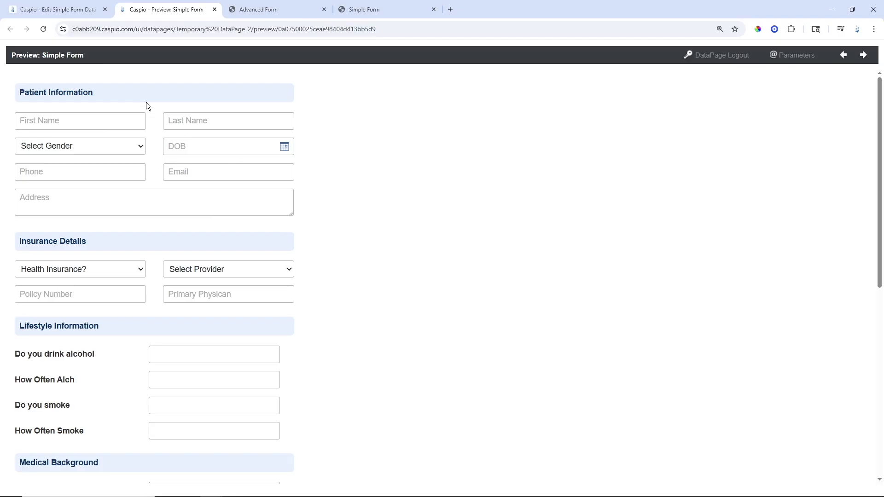
Step: Add a rule to the Simple Form with the criterion Do_you_have_health_insurance Not Equal to the value Yes
{"action": "left_click", "coordinate": [81, 9]}
{"action": "left_click", "coordinate": [175, 153]}
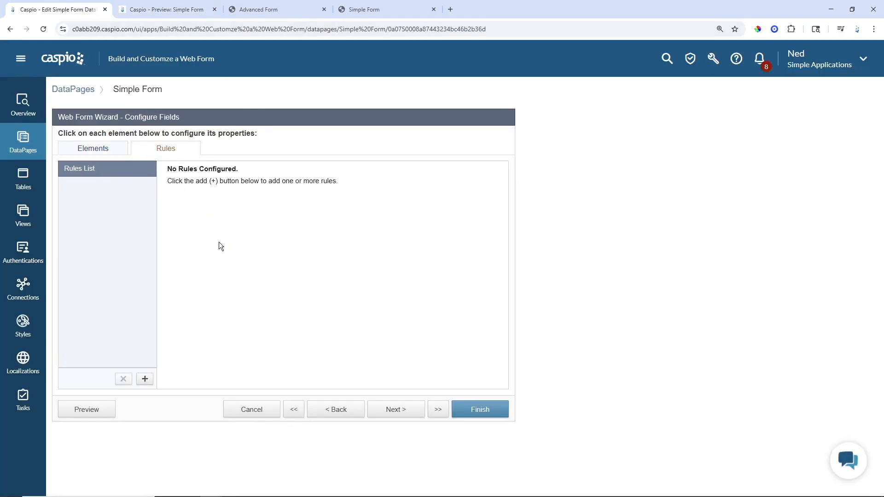
{"action": "left_click", "coordinate": [145, 380]}
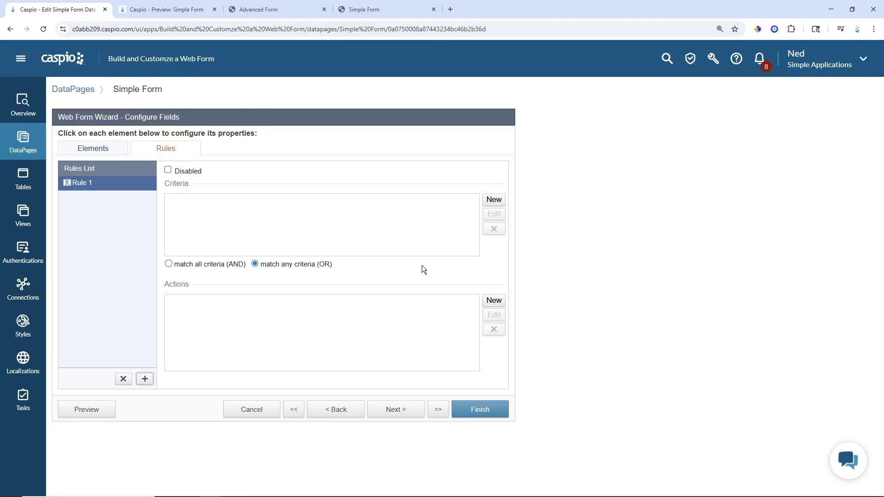
{"action": "left_click", "coordinate": [490, 201]}
{"action": "left_click", "coordinate": [490, 226]}
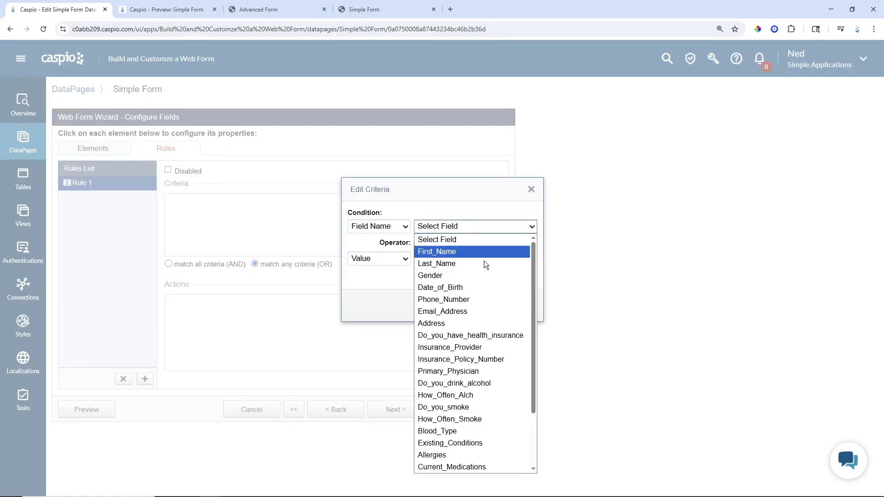
{"action": "left_click", "coordinate": [465, 335]}
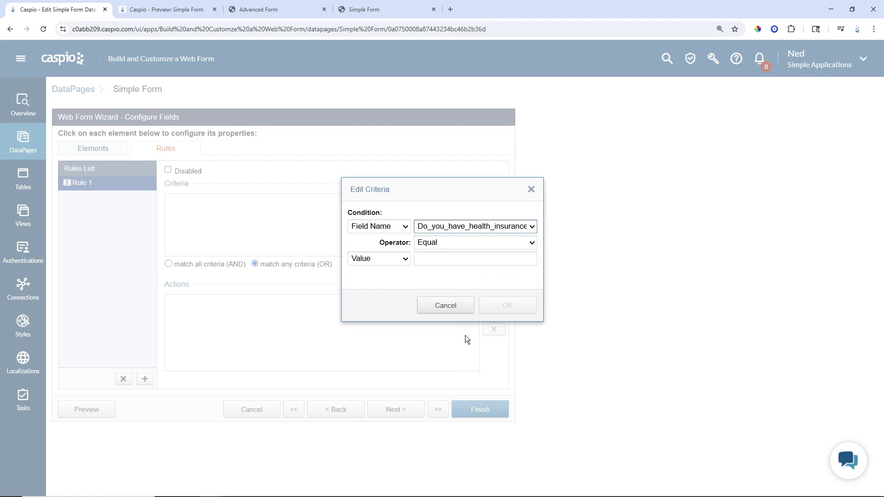
{"action": "left_click", "coordinate": [446, 244]}
{"action": "left_click", "coordinate": [448, 267]}
{"action": "left_click", "coordinate": [448, 260]}
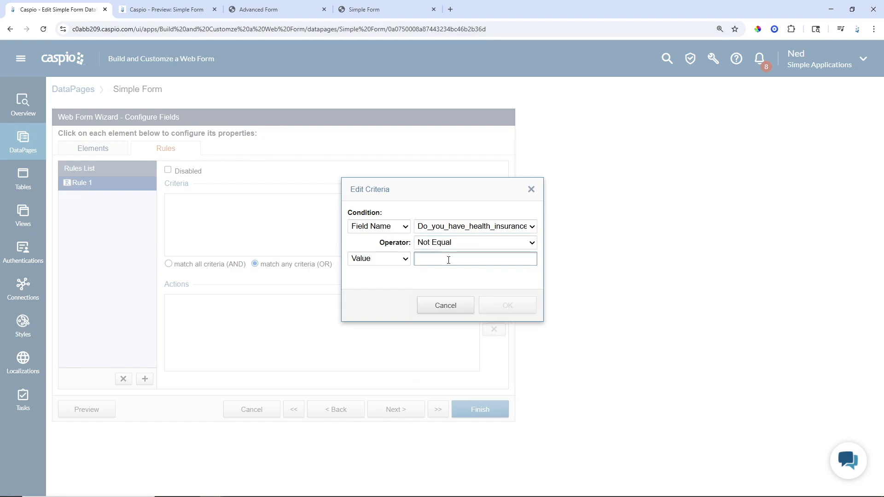
{"action": "type", "text": "Yes"}
{"action": "left_click", "coordinate": [483, 306]}
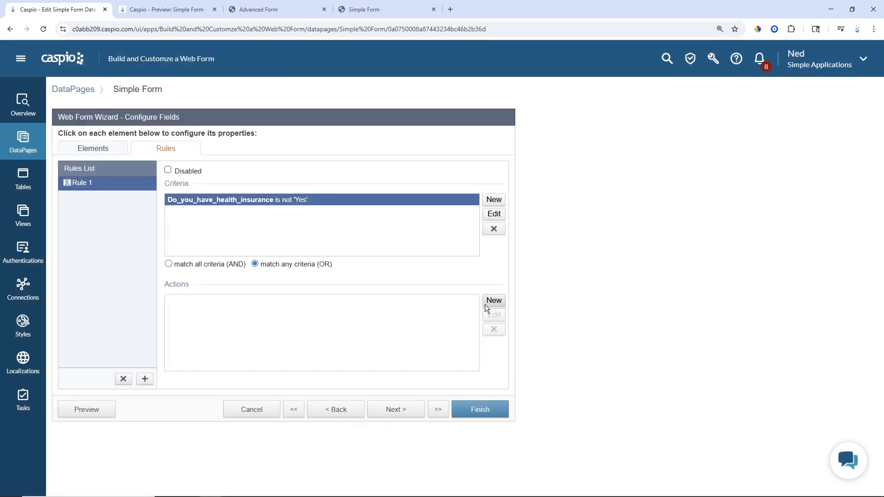
Step: Add an action to the health insurance rule that hides the Insurance_Provider field
{"action": "left_click", "coordinate": [497, 301]}
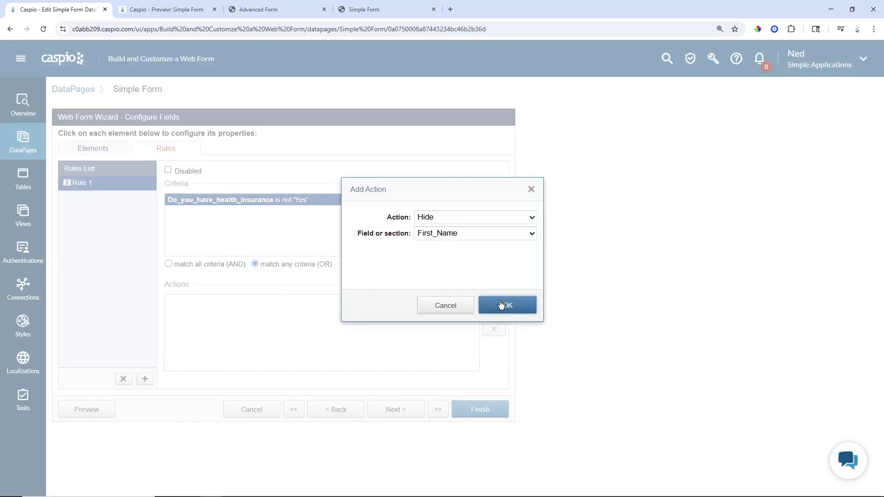
{"action": "left_click", "coordinate": [453, 219]}
{"action": "left_click", "coordinate": [452, 220]}
{"action": "left_click", "coordinate": [454, 234]}
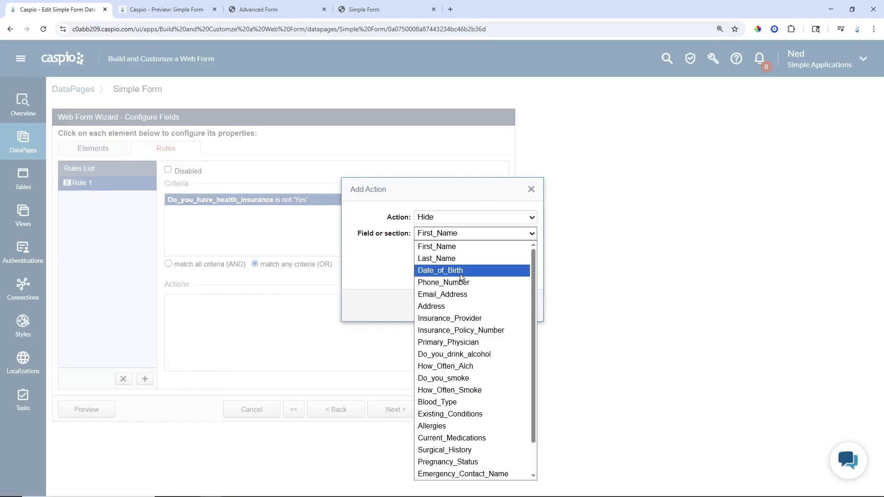
{"action": "left_click", "coordinate": [455, 318]}
{"action": "left_click", "coordinate": [490, 305]}
Step: Add two more Hide actions to the rule for Insurance_Policy_Number and Primary_Physician
{"action": "left_click", "coordinate": [492, 301]}
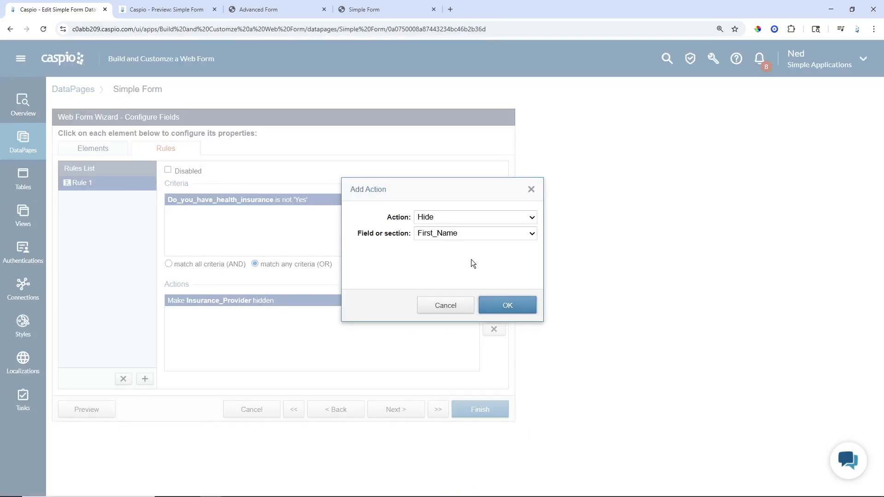
{"action": "left_click", "coordinate": [449, 233]}
{"action": "left_click", "coordinate": [455, 317]}
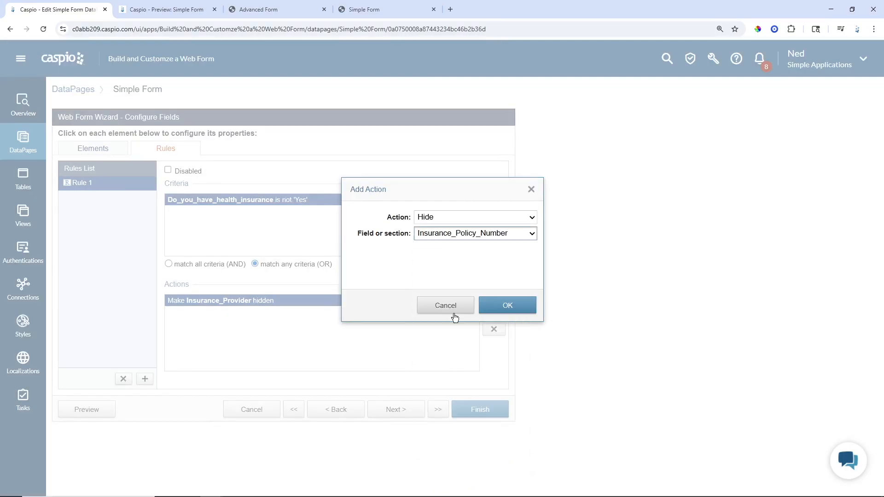
{"action": "left_click", "coordinate": [490, 306]}
{"action": "left_click", "coordinate": [493, 303]}
{"action": "left_click", "coordinate": [451, 233]}
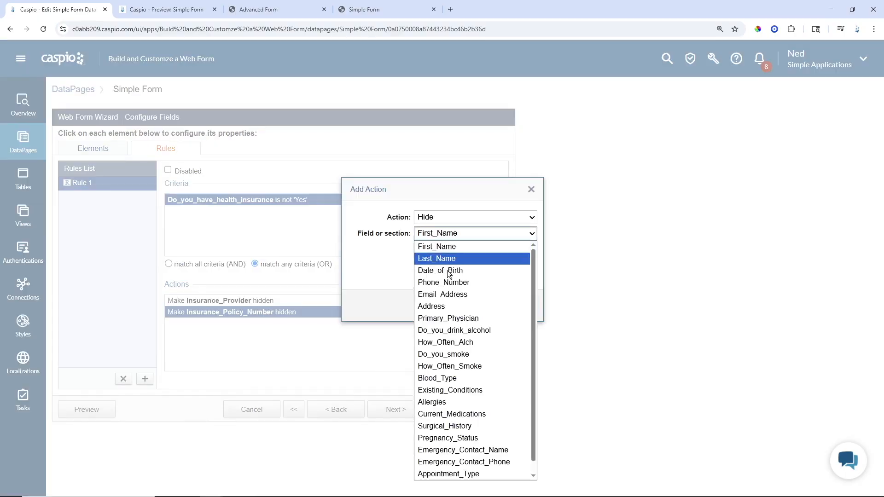
{"action": "left_click", "coordinate": [449, 316]}
{"action": "left_click", "coordinate": [503, 306]}
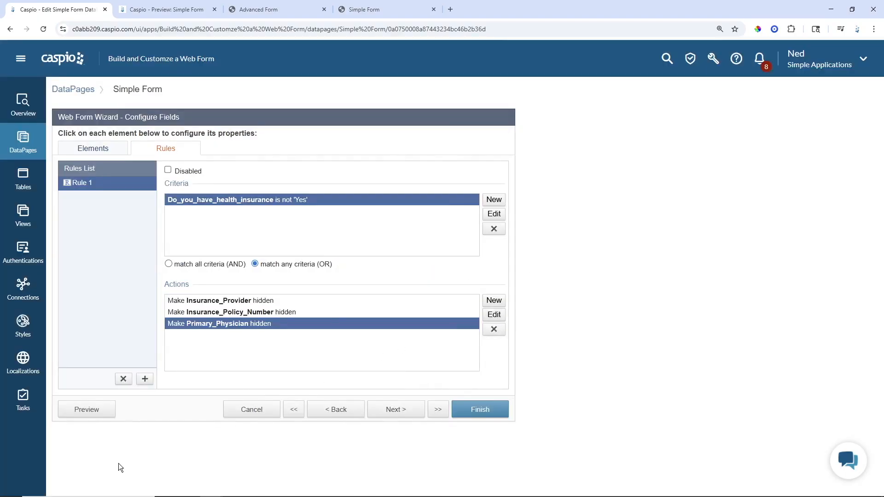
Step: Preview the Simple Form and test the rule by answering the health insurance dropdown with No and Yes
{"action": "left_click", "coordinate": [89, 412]}
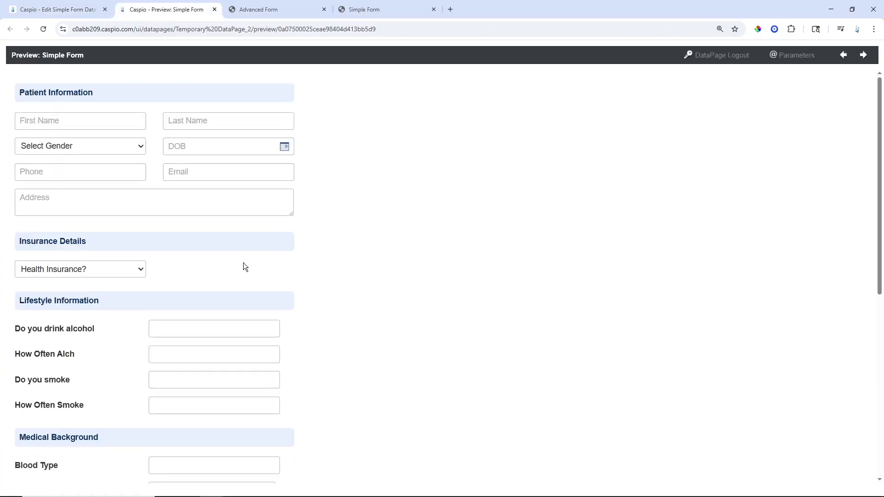
{"action": "left_click", "coordinate": [128, 273]}
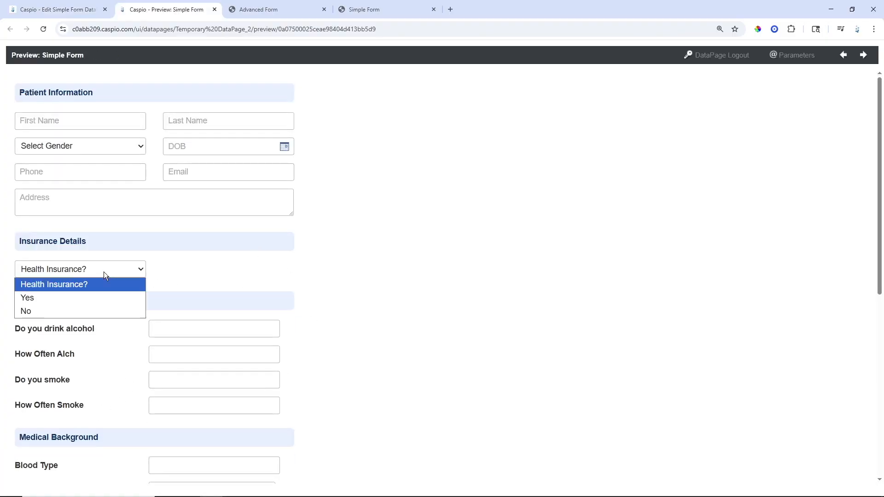
{"action": "left_click", "coordinate": [84, 310]}
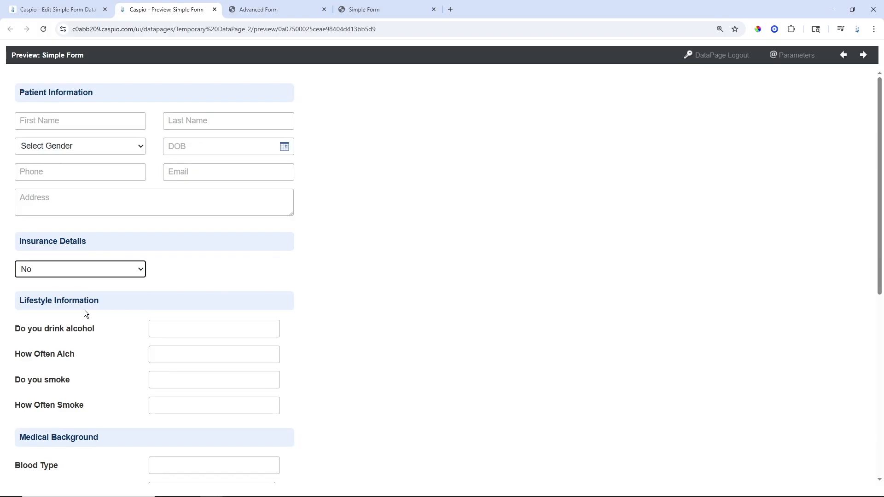
{"action": "left_click", "coordinate": [69, 273]}
{"action": "left_click", "coordinate": [57, 297]}
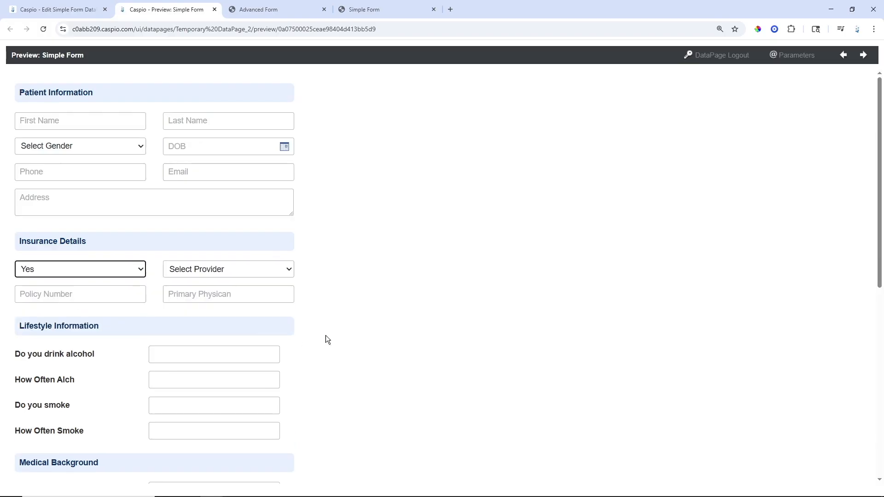
{"action": "left_click", "coordinate": [350, 318]}
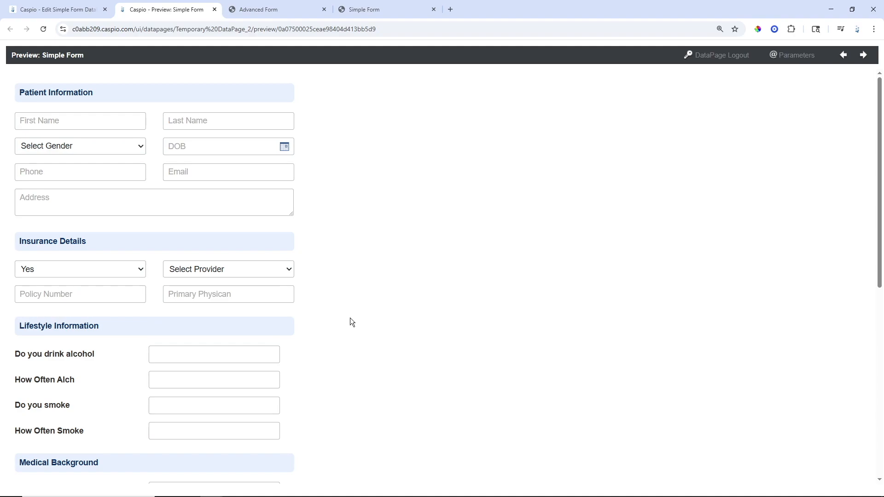
{"action": "scroll", "coordinate": [374, 262], "scroll_direction": "down", "scroll_amount": 5}
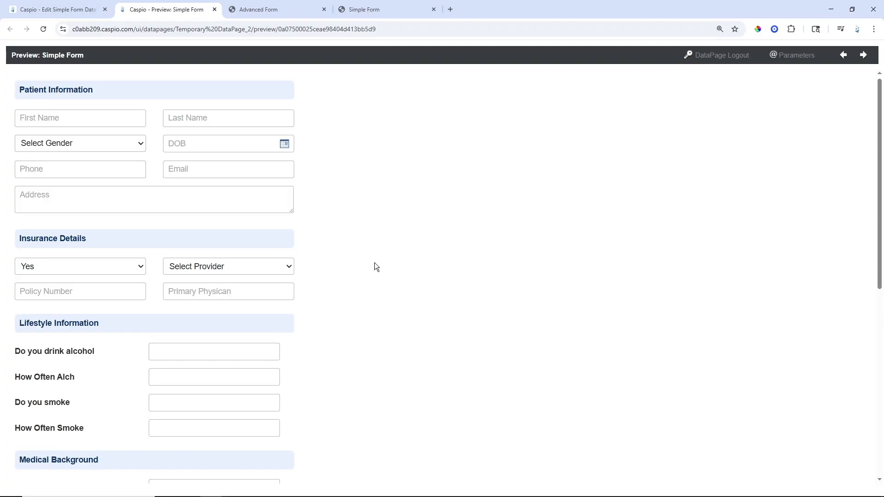
{"action": "scroll", "coordinate": [383, 259], "scroll_direction": "up", "scroll_amount": 3}
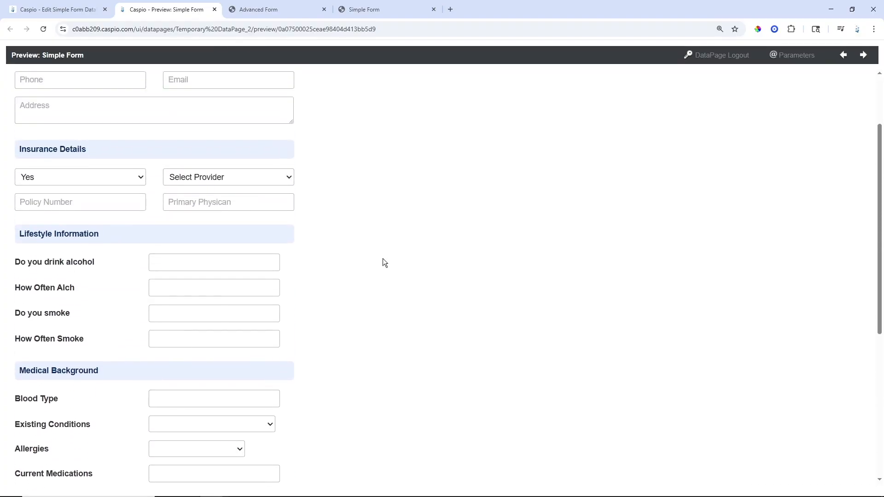
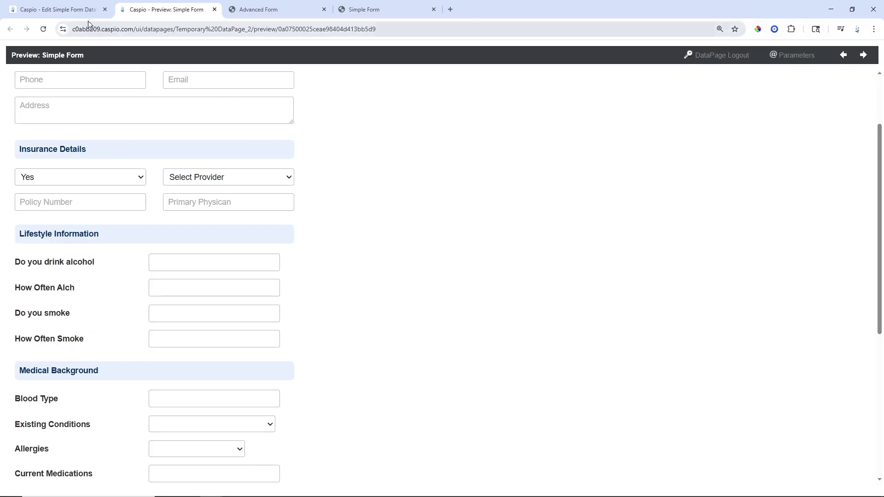
Step: Return to the form's field configuration and change Do_you_drink_alcohol's form element to Dropdown
{"action": "left_click", "coordinate": [62, 9]}
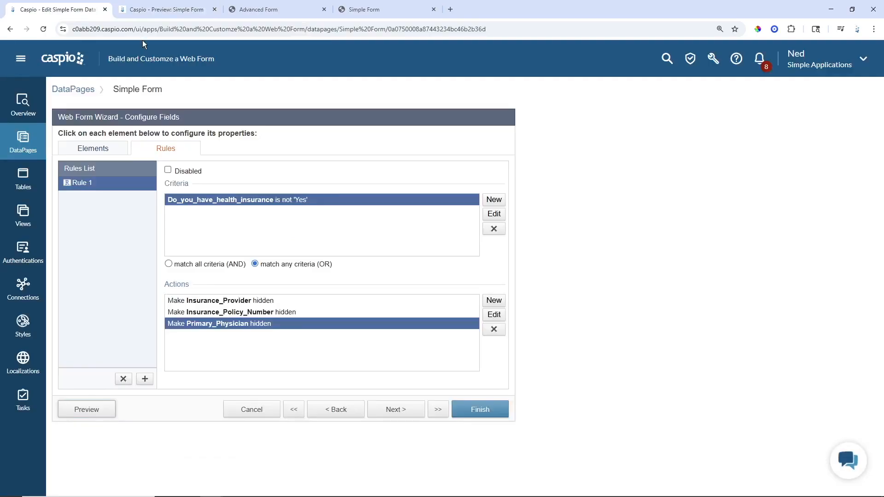
{"action": "left_click", "coordinate": [82, 154]}
{"action": "scroll", "coordinate": [123, 221], "scroll_direction": "down", "scroll_amount": 5}
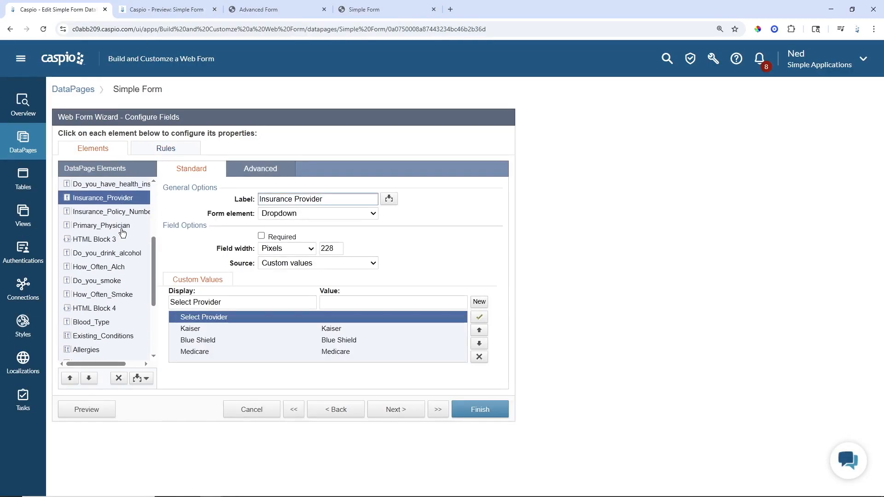
{"action": "left_click", "coordinate": [97, 256]}
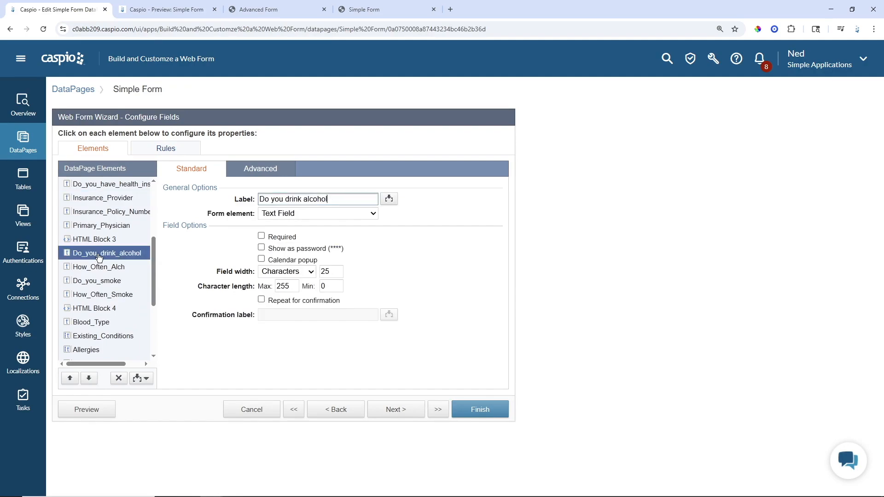
{"action": "left_click", "coordinate": [304, 215]}
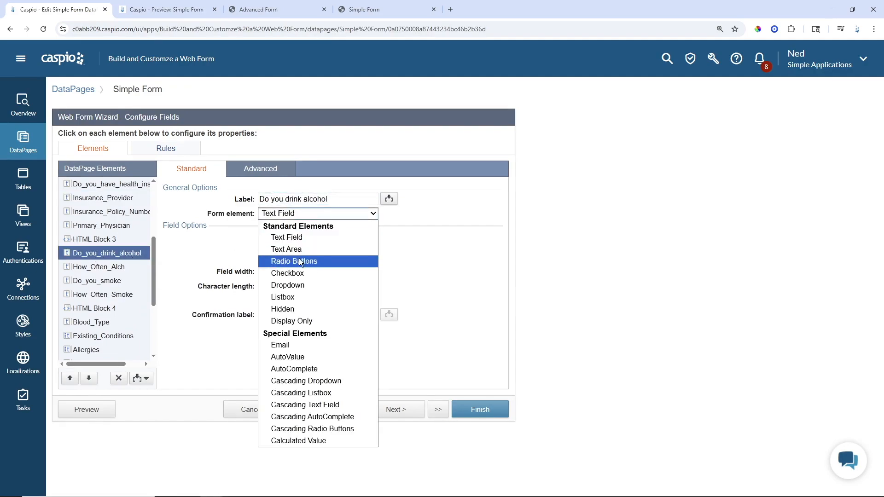
{"action": "left_click", "coordinate": [296, 285]}
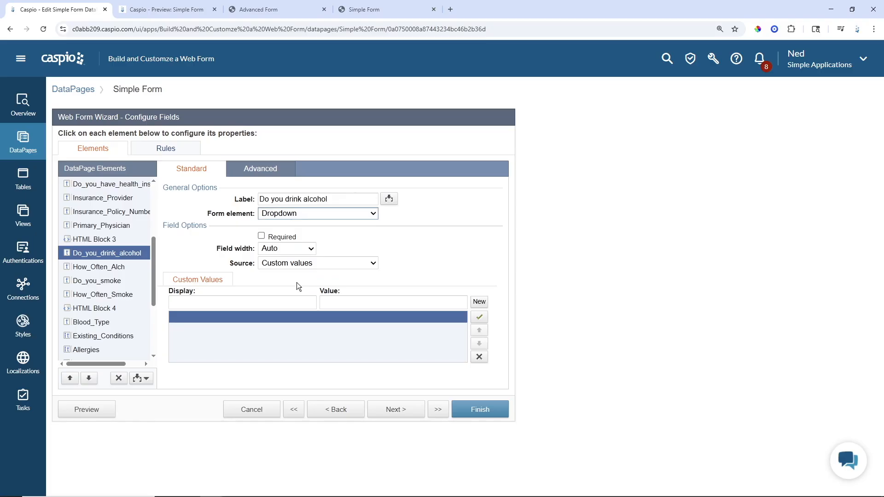
{"action": "left_click", "coordinate": [303, 214]}
{"action": "left_click", "coordinate": [303, 214]}
Step: Give the alcohol dropdown the custom options "Do you drink alcohol?" with an empty value, "Yes", "No" and "Prefer not to answer"
{"action": "left_click", "coordinate": [271, 302]}
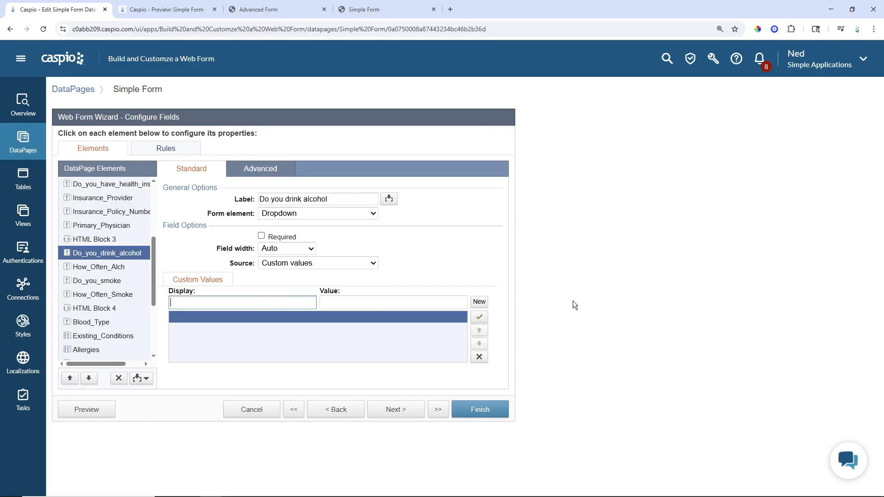
{"action": "type", "text": "Do you drink "}
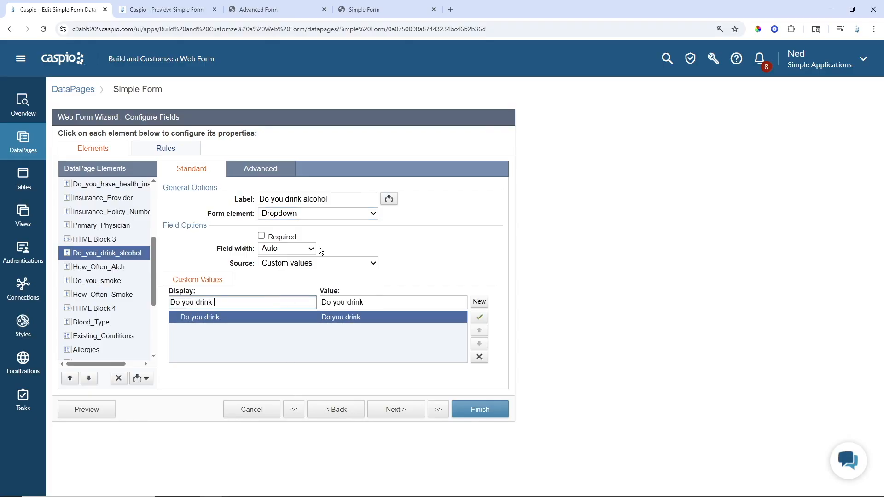
{"action": "type", "text": "alcohol?"}
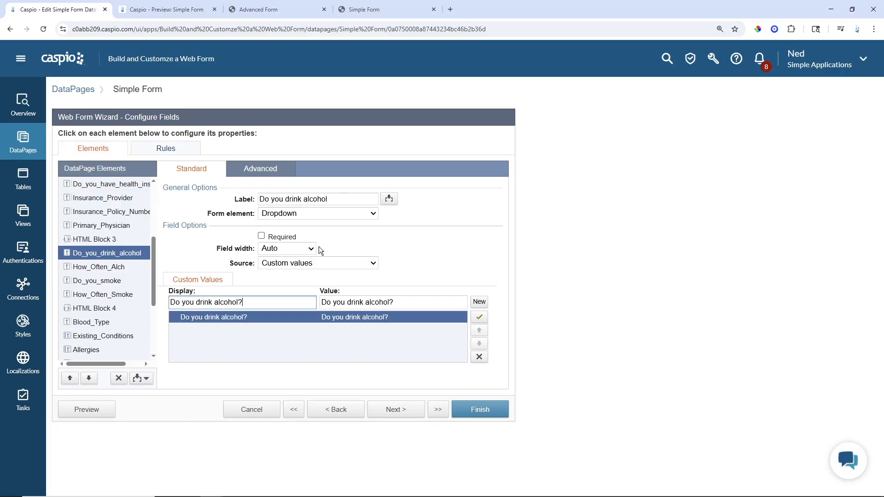
{"action": "left_click", "coordinate": [476, 301]}
{"action": "type", "text": "Yesa"}
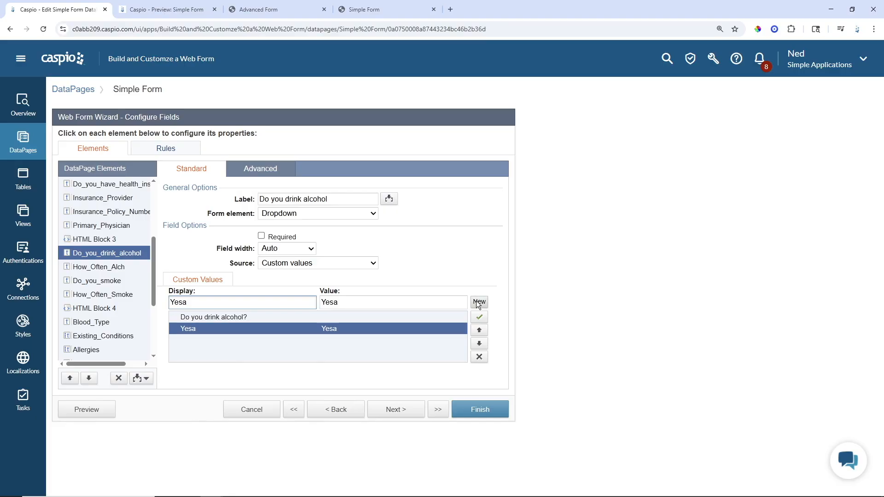
{"action": "key", "text": "BackSpace"}
{"action": "left_click", "coordinate": [476, 301]}
{"action": "type", "text": "No"}
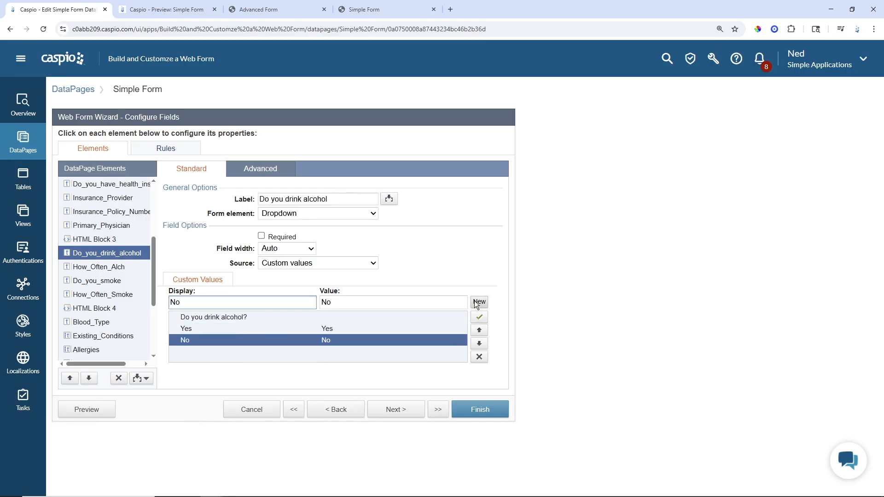
{"action": "left_click", "coordinate": [476, 302]}
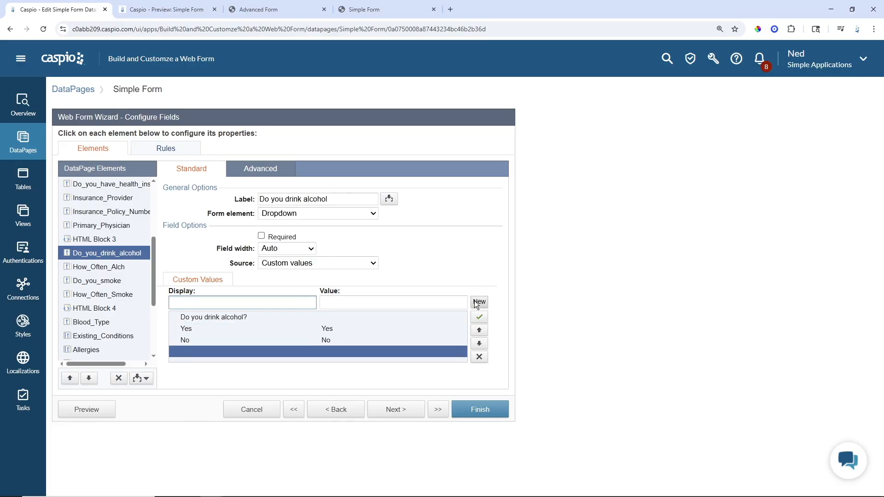
{"action": "type", "text": "Prefer not to an"}
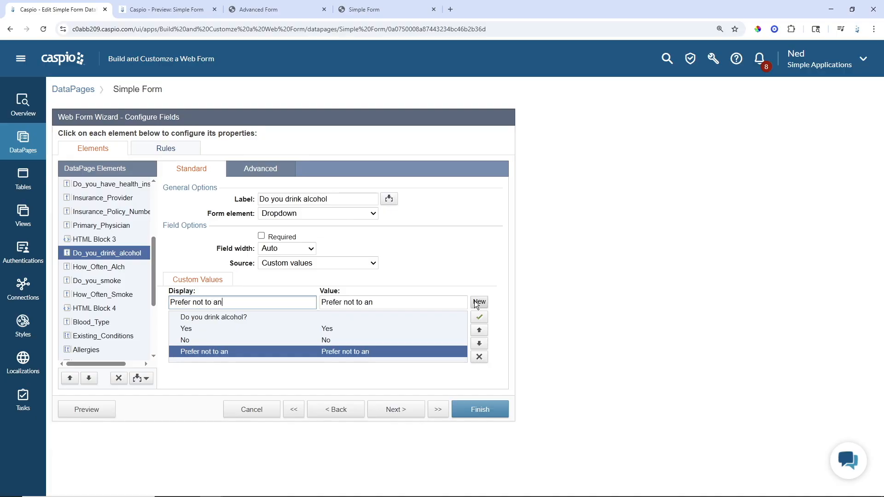
{"action": "type", "text": "swer"}
Step: Set the Do_you_drink_alcohol dropdown's field width to 228 pixels
{"action": "left_click", "coordinate": [289, 249]}
{"action": "left_click", "coordinate": [289, 270]}
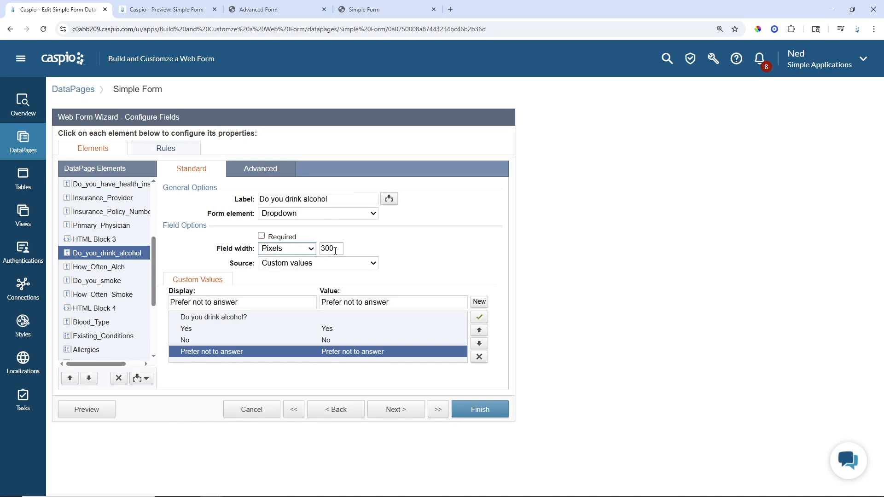
{"action": "double_click", "coordinate": [335, 250]}
{"action": "type", "text": "228"}
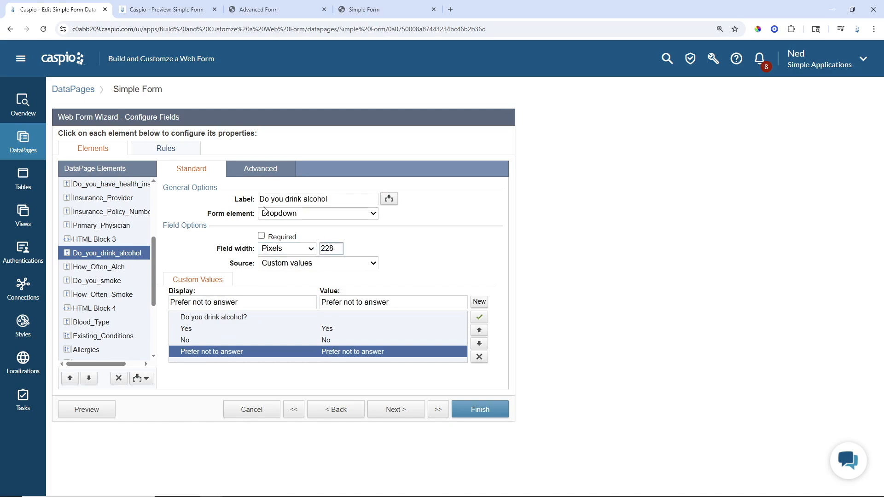
Step: Set Do_you_drink_alcohol's label position to No Label and continue the next element on the same line
{"action": "left_click", "coordinate": [253, 169]}
{"action": "left_click", "coordinate": [285, 236]}
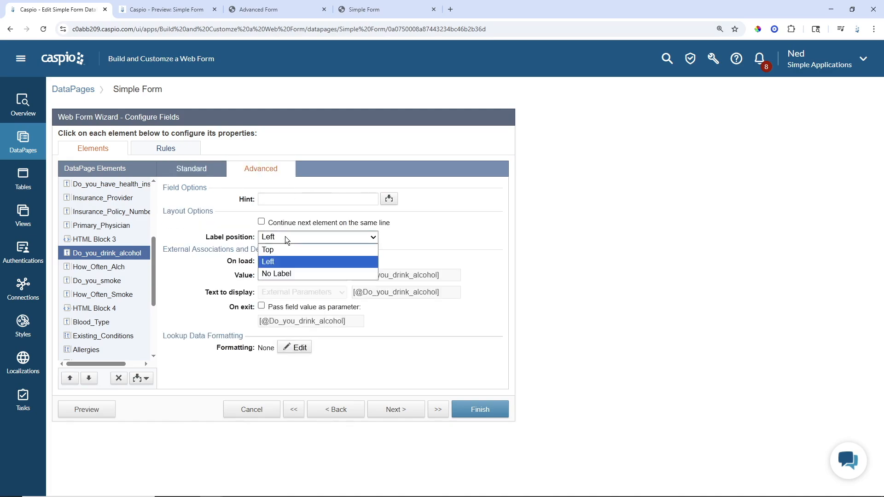
{"action": "left_click", "coordinate": [281, 272]}
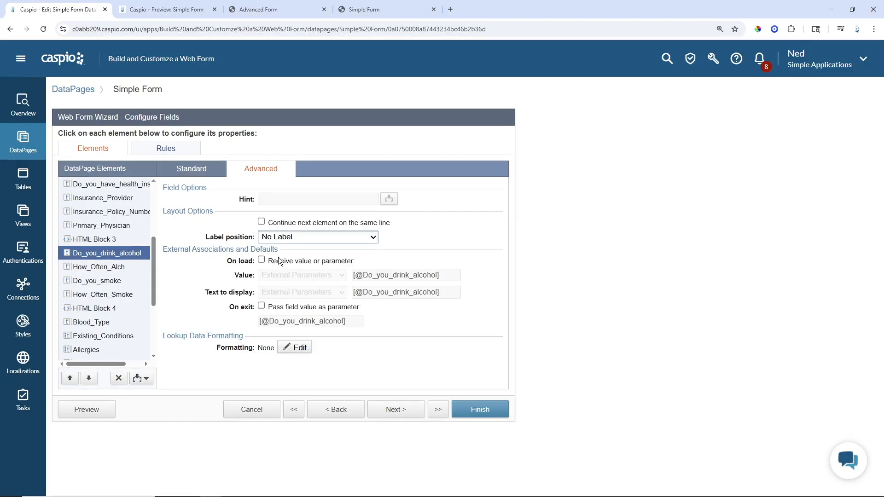
{"action": "left_click", "coordinate": [284, 223]}
Step: Change How_Often_Alch's form element to Dropdown and set its field width to 228 pixels
{"action": "left_click", "coordinate": [120, 267]}
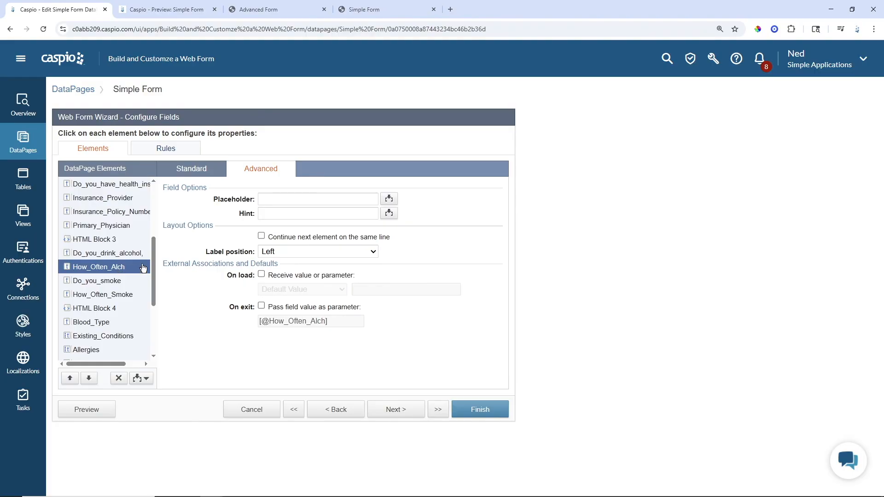
{"action": "left_click", "coordinate": [193, 174]}
{"action": "left_click", "coordinate": [286, 215]}
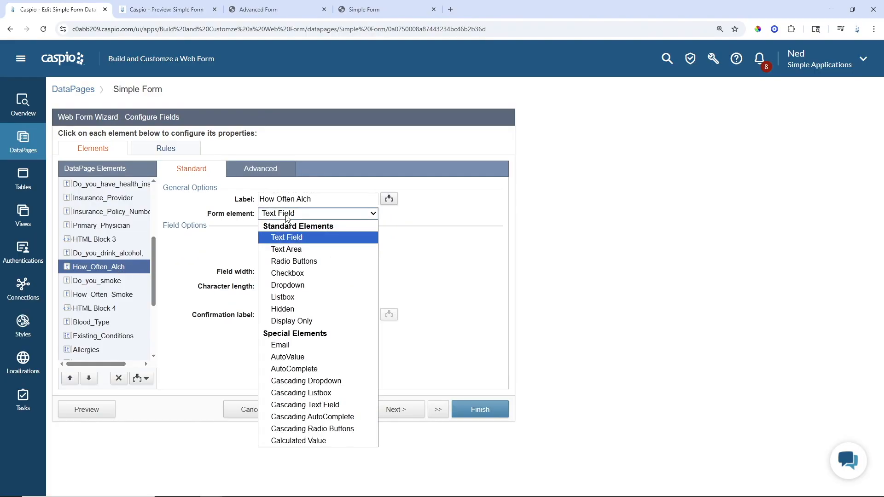
{"action": "left_click", "coordinate": [297, 285]}
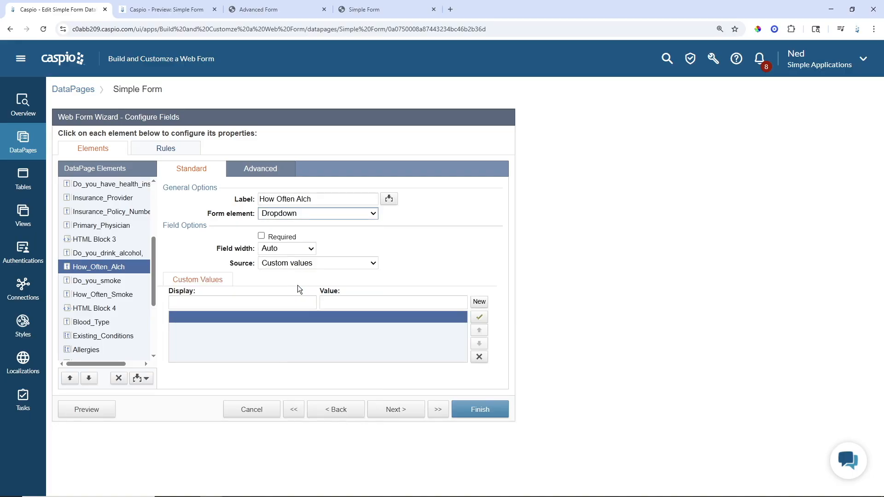
{"action": "left_click", "coordinate": [286, 249]}
{"action": "left_click", "coordinate": [277, 271]}
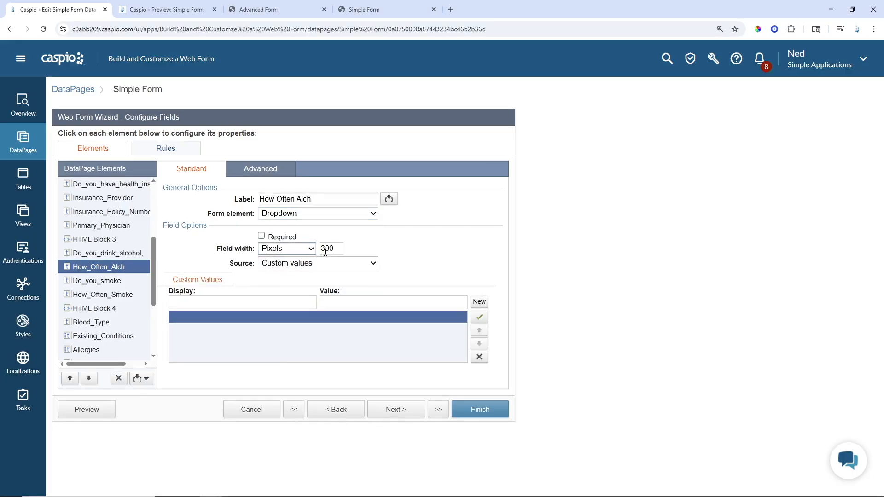
{"action": "key", "text": "Tab"}
{"action": "type", "text": "228"}
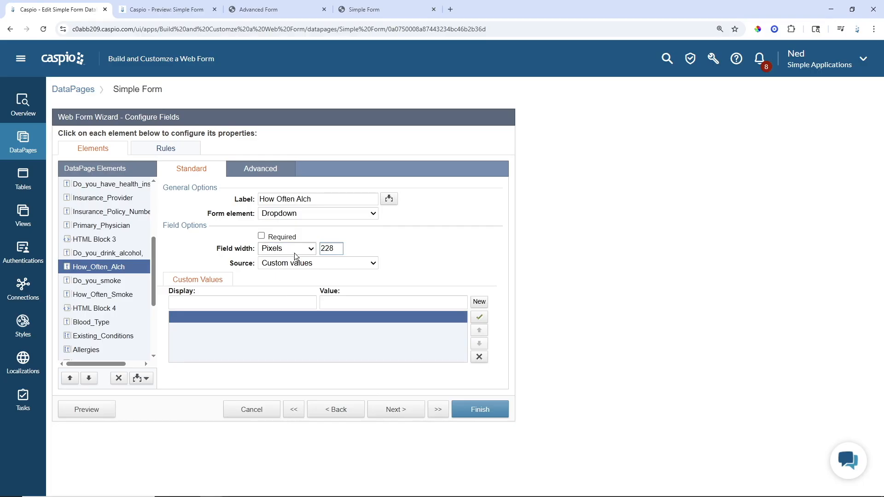
Step: Give the How_Often_Alch dropdown the custom options "Never", "1-3 drinks a week" and "4-7 drinks per week"
{"action": "left_click", "coordinate": [302, 303]}
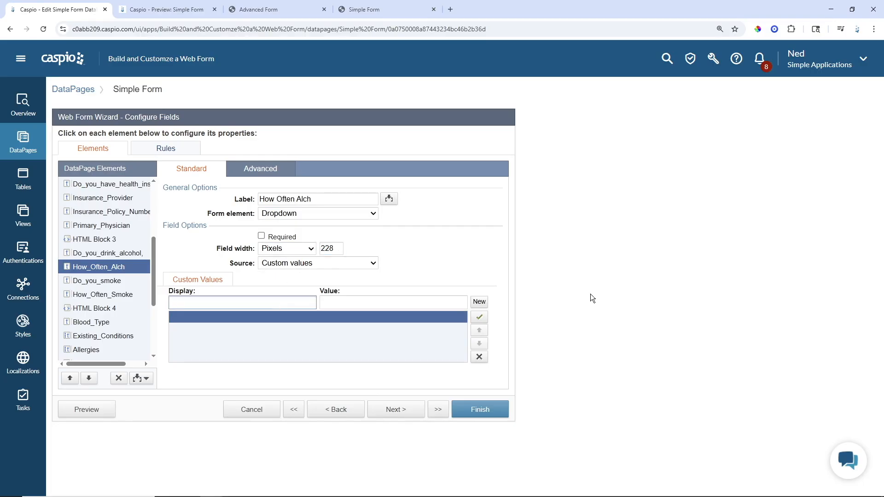
{"action": "type", "text": "Never"}
{"action": "left_click", "coordinate": [484, 302]}
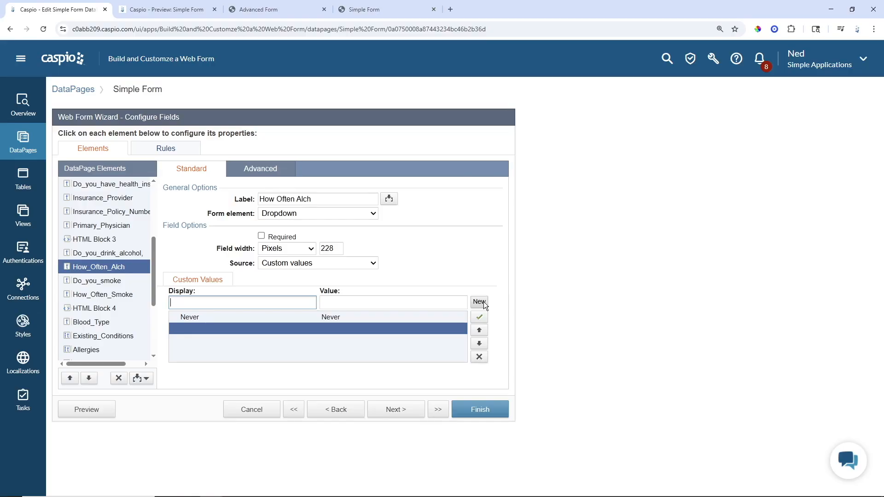
{"action": "type", "text": "1-3 drinks a week"}
{"action": "left_click", "coordinate": [483, 302]}
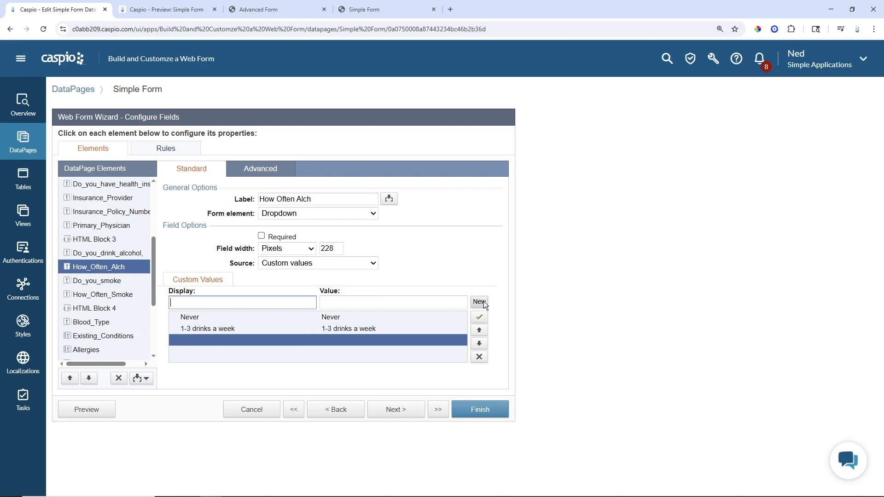
{"action": "type", "text": "4-7 drinks per week"}
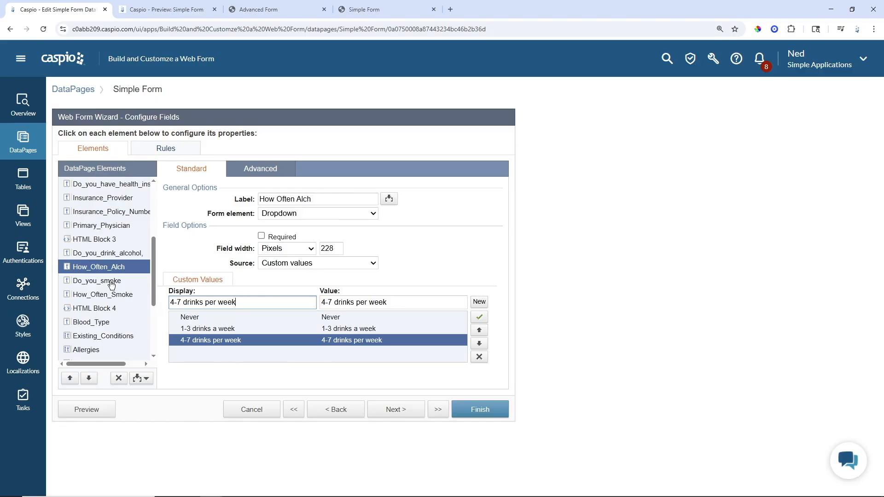
Step: Set How_Often_Alch's label position to No Label
{"action": "left_click", "coordinate": [252, 171]}
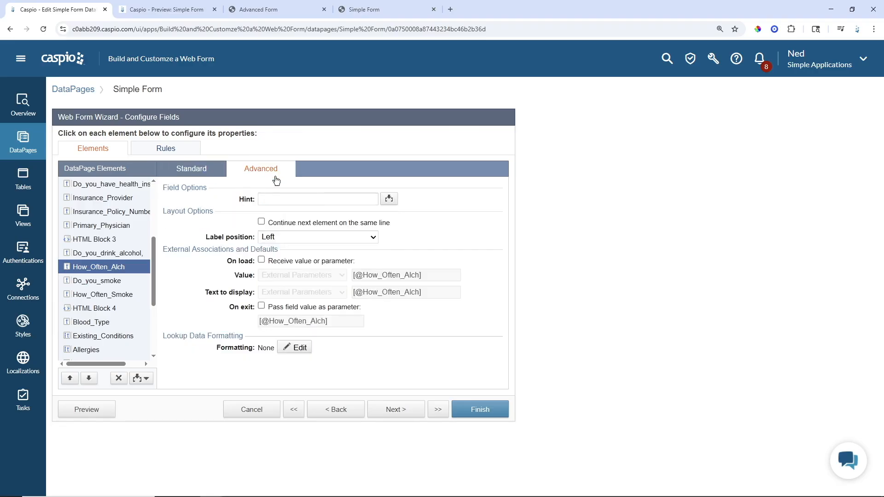
{"action": "left_click", "coordinate": [296, 237]}
{"action": "left_click", "coordinate": [291, 273]}
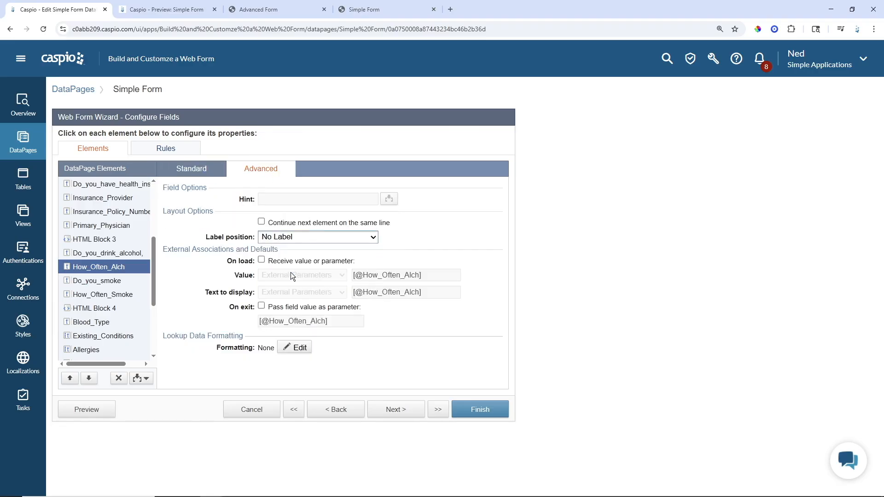
Step: Add a "How often?" option with an empty value as the first entry of the How_Often_Alch dropdown
{"action": "left_click", "coordinate": [189, 176]}
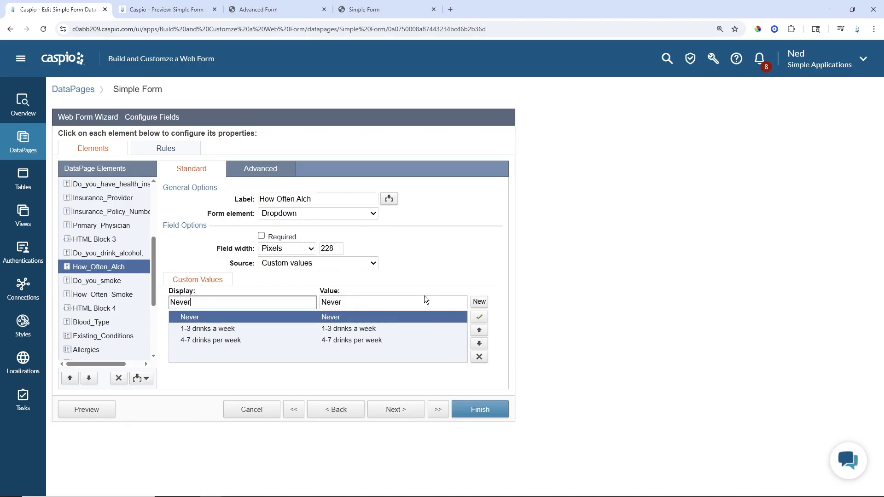
{"action": "left_click", "coordinate": [476, 305]}
{"action": "type", "text": "How often?"}
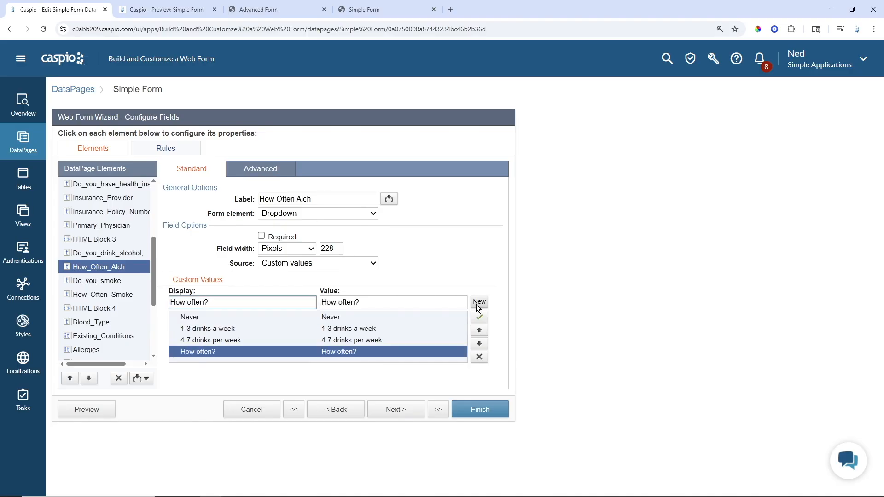
{"action": "left_click", "coordinate": [478, 330]}
{"action": "left_click", "coordinate": [479, 330]}
{"action": "left_click", "coordinate": [479, 331]}
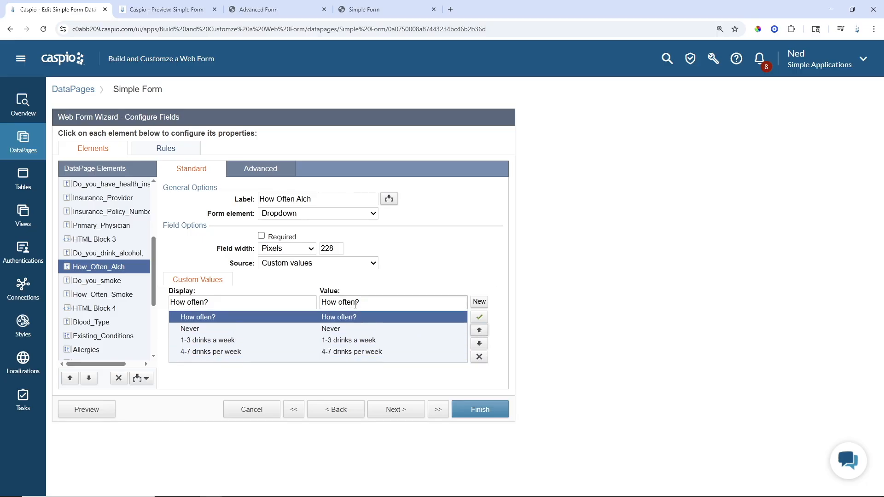
{"action": "triple_click", "coordinate": [369, 305]}
{"action": "key", "text": "BackSpace"}
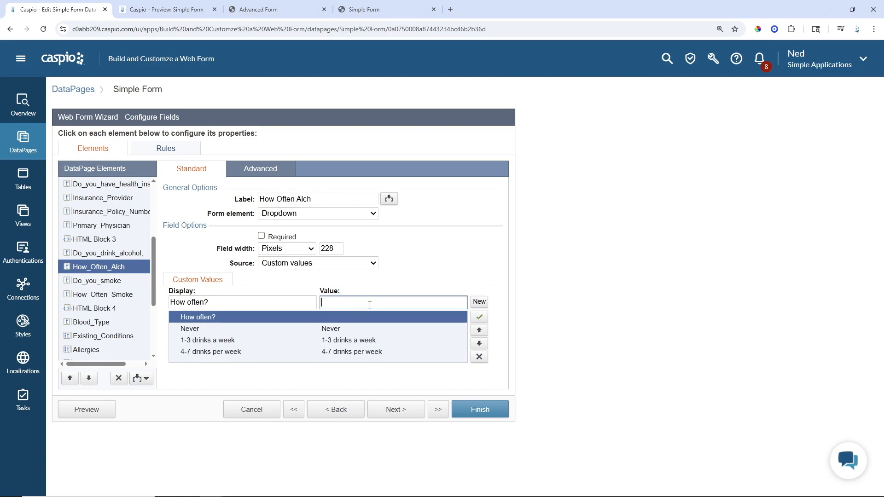
Step: Change Do_you_smoke's form element to Dropdown, keeping custom values as its source
{"action": "left_click", "coordinate": [91, 283]}
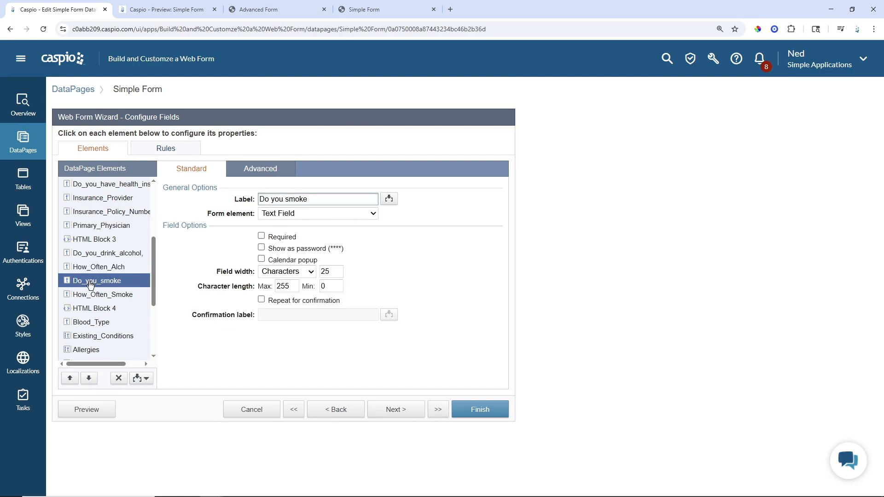
{"action": "left_click", "coordinate": [300, 213]}
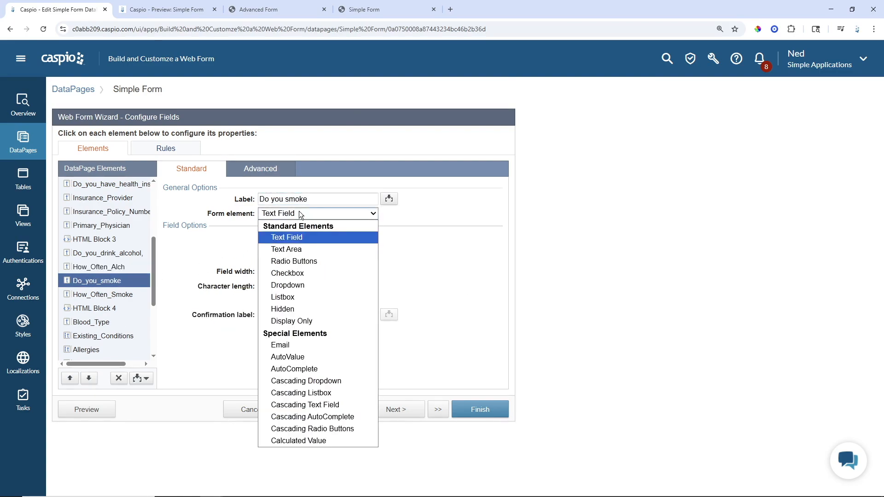
{"action": "left_click", "coordinate": [292, 284]}
{"action": "left_click", "coordinate": [300, 264]}
{"action": "left_click", "coordinate": [300, 264]}
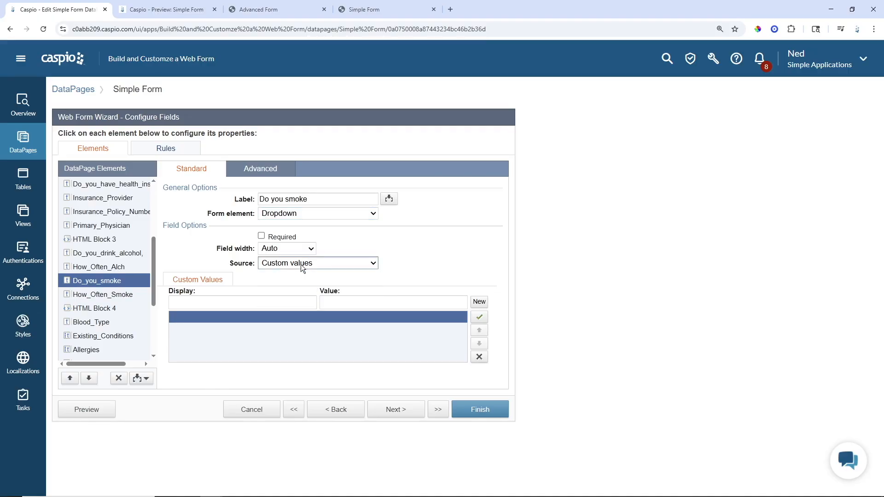
Step: Give the Do_you_smoke dropdown the custom options "Do you smoke?" with an empty value, "Yes", "No" and "Prefer not to answer"
{"action": "left_click", "coordinate": [250, 301]}
{"action": "type", "text": "Do you smoke"}
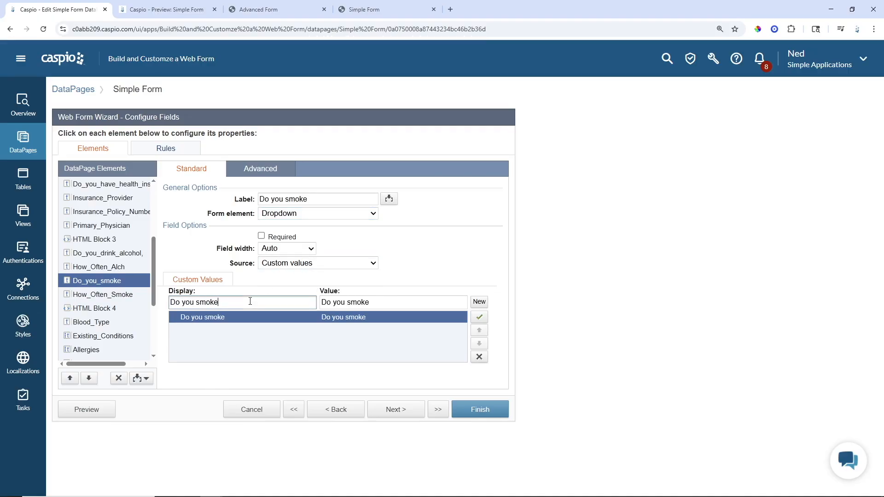
{"action": "type", "text": "?"}
{"action": "triple_click", "coordinate": [332, 299]}
{"action": "key", "text": "BackSpace"}
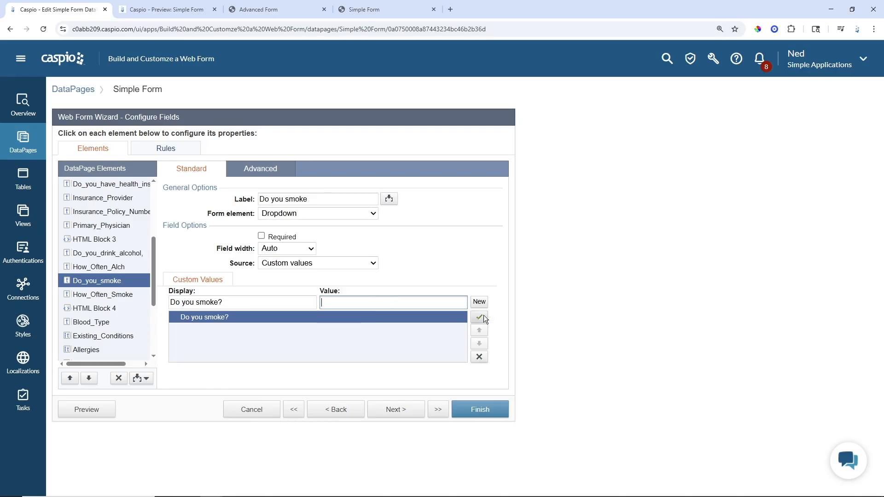
{"action": "left_click", "coordinate": [479, 302]}
{"action": "type", "text": "Yes"}
{"action": "left_click", "coordinate": [479, 302]}
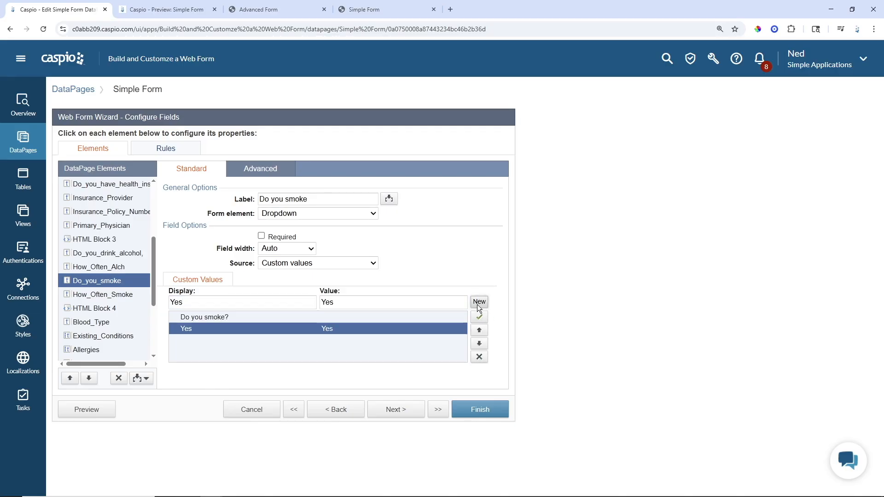
{"action": "type", "text": "No"}
{"action": "left_click", "coordinate": [478, 303]}
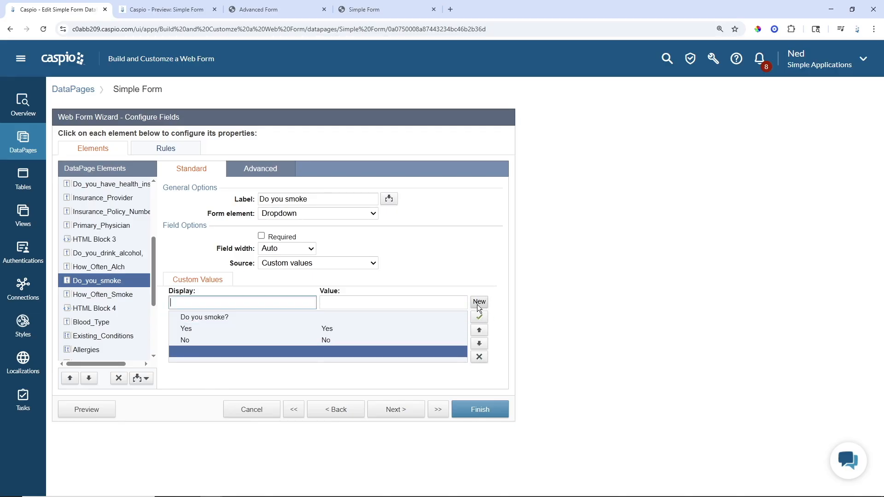
{"action": "type", "text": "Prefer not to answer"}
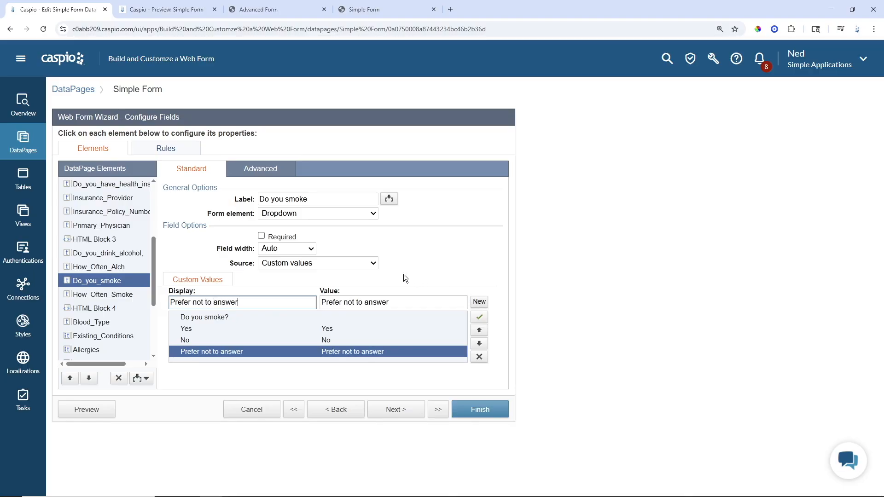
Step: Set the Do_you_smoke dropdown's field width to 200 pixels
{"action": "left_click", "coordinate": [283, 248]}
{"action": "left_click", "coordinate": [279, 270]}
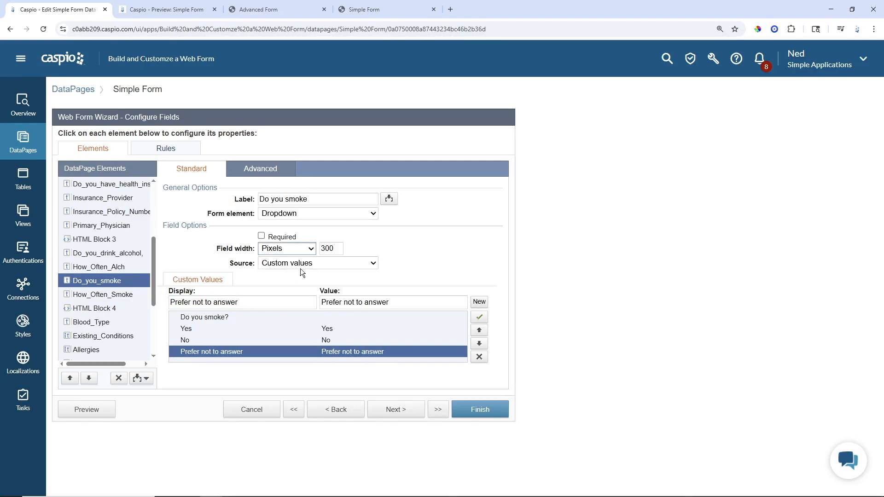
{"action": "double_click", "coordinate": [337, 248]}
{"action": "type", "text": "200"}
Step: Set Do_you_smoke's label position to No Label and continue the next element on the same line
{"action": "left_click", "coordinate": [263, 177]}
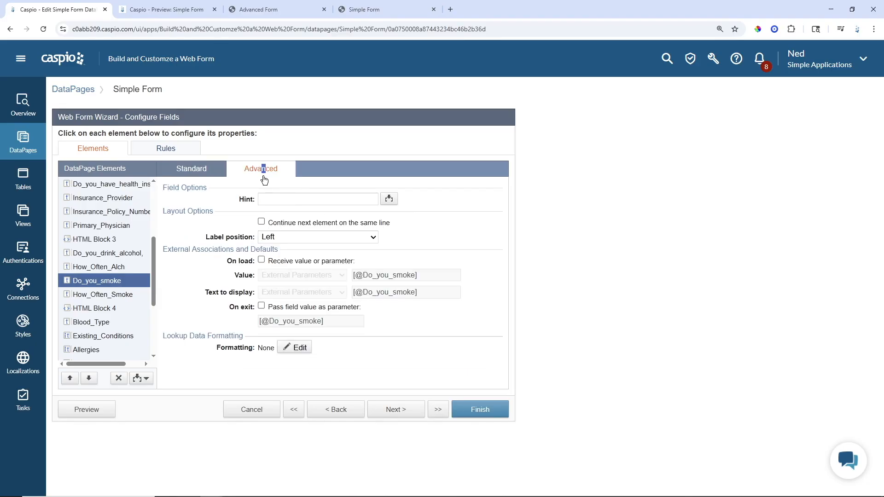
{"action": "left_click", "coordinate": [302, 237]}
{"action": "left_click", "coordinate": [289, 274]}
Step: Change How_Often_Smoke's form element to Dropdown
{"action": "left_click", "coordinate": [103, 294]}
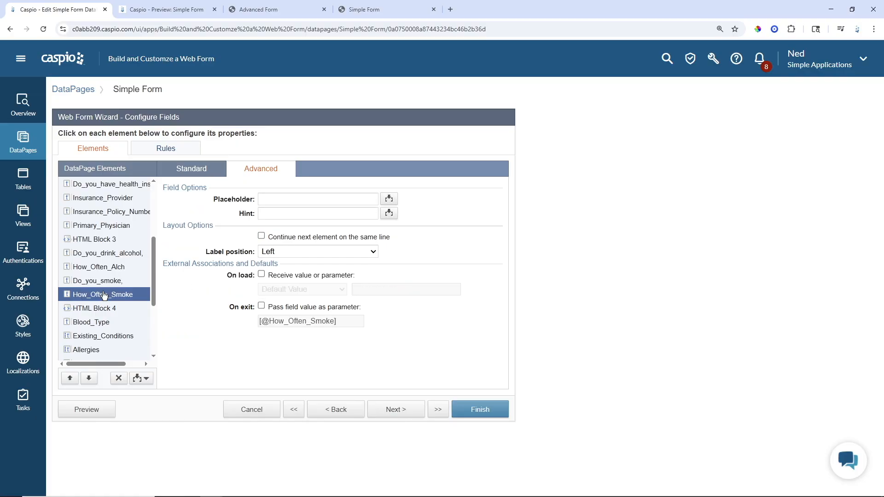
{"action": "left_click", "coordinate": [190, 169]}
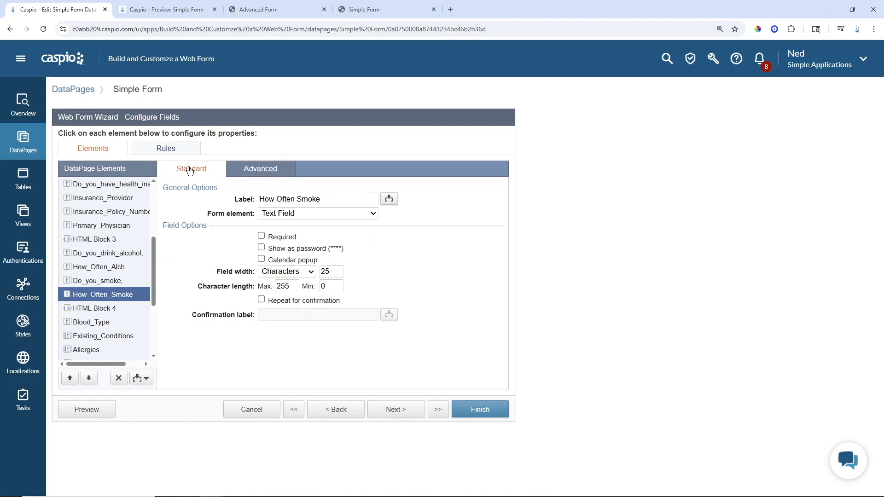
{"action": "left_click", "coordinate": [286, 216]}
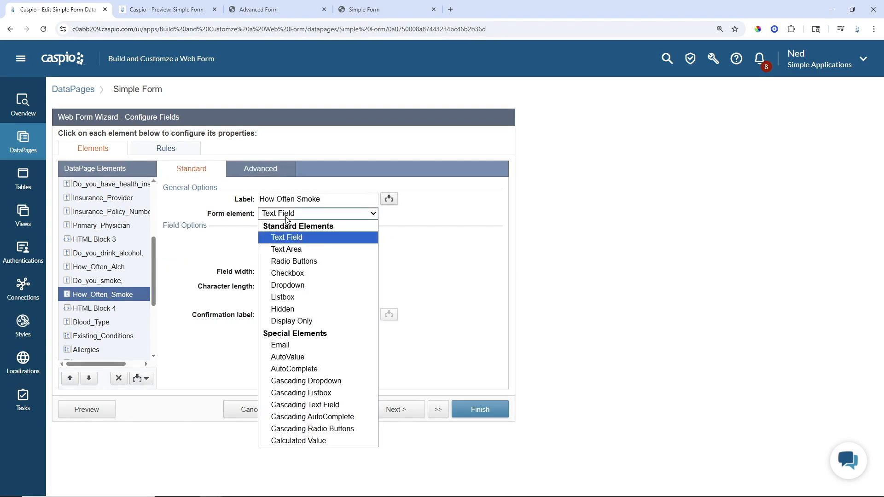
{"action": "left_click", "coordinate": [283, 285]}
Step: Give the How_Often_Smoke dropdown the custom options "How often?" with an empty value and "Never"
{"action": "left_click", "coordinate": [272, 302]}
{"action": "type", "text": "How often?"}
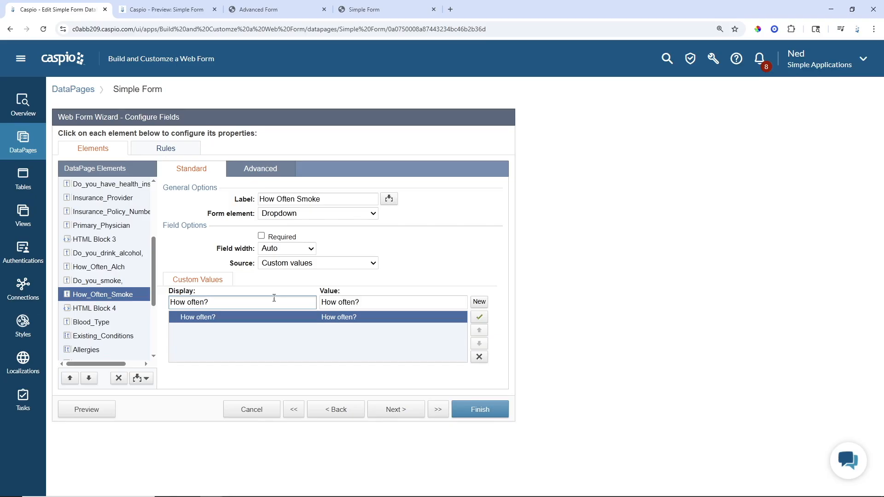
{"action": "left_click", "coordinate": [374, 302]}
{"action": "key", "text": "ctrl+a"}
{"action": "key", "text": "BackSpace"}
{"action": "left_click", "coordinate": [479, 302]}
{"action": "type", "text": "Never"}
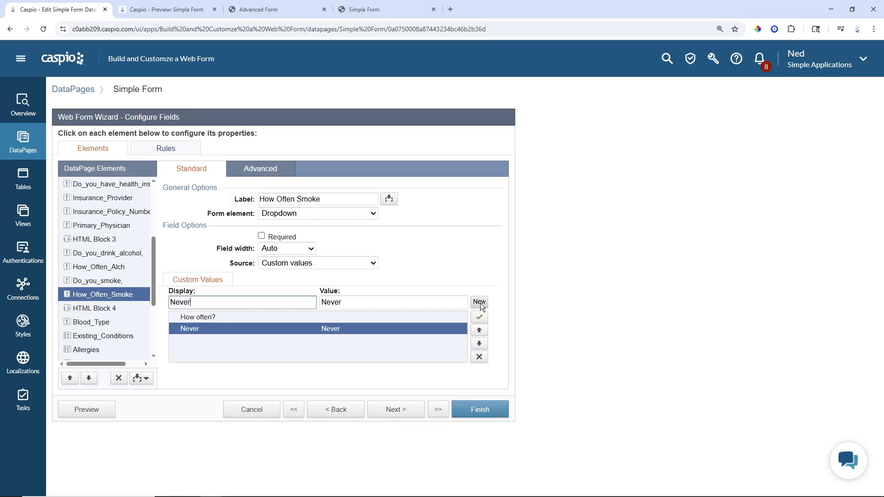
Step: Add the option "1-2 cigarettes per week" to the How_Often_Smoke dropdown and begin another option starting with "3-"
{"action": "left_click", "coordinate": [480, 302]}
{"action": "type", "text": "1"}
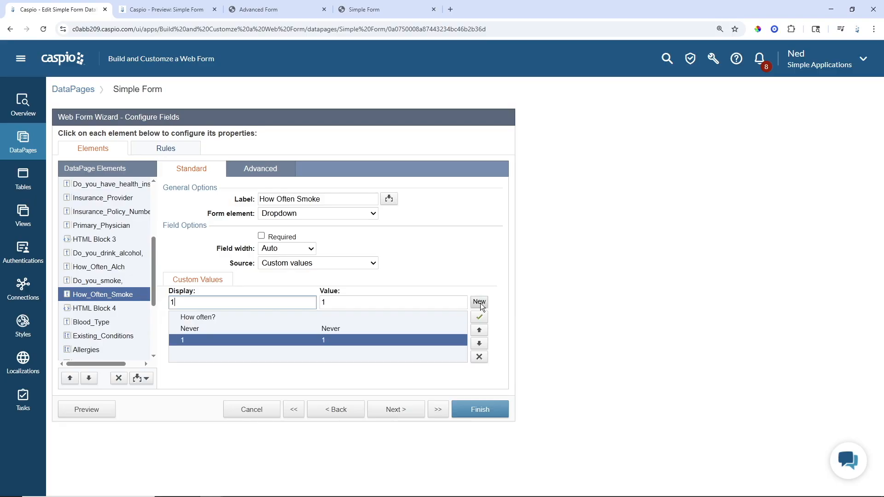
{"action": "type", "text": "-2 cigarettes pwer"}
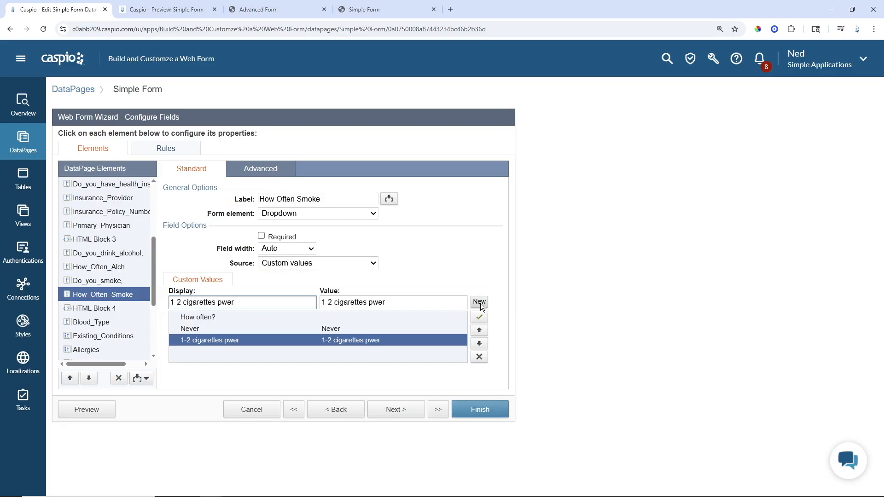
{"action": "key", "text": "BackSpace"}
{"action": "key", "text": "BackSpace"}
{"action": "key", "text": "BackSpace"}
{"action": "key", "text": "BackSpace"}
{"action": "type", "text": "er week"}
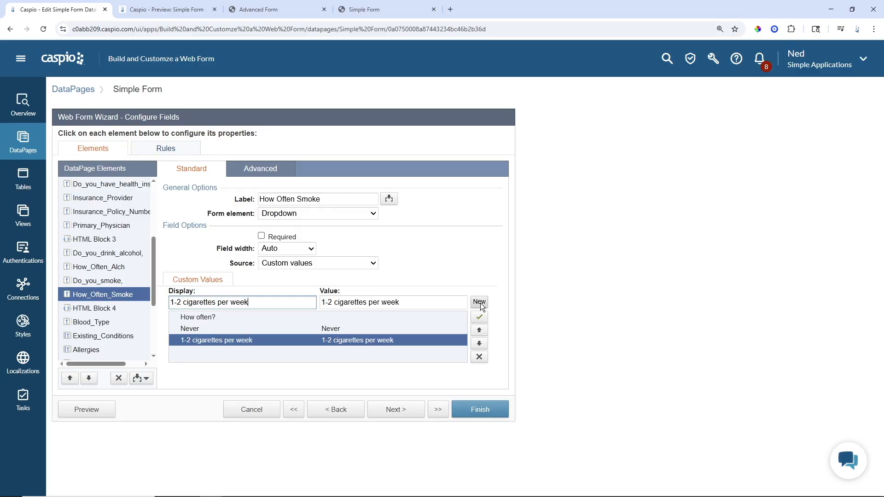
{"action": "left_click", "coordinate": [478, 302]}
{"action": "type", "text": "3-"}
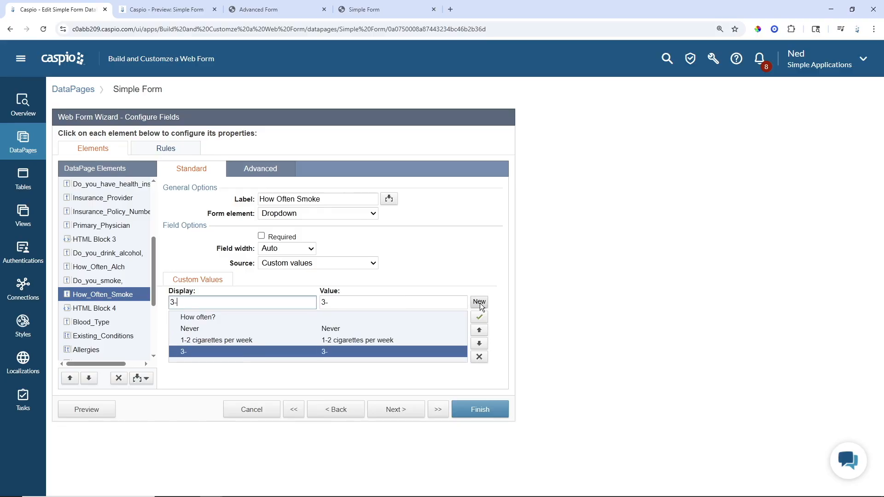
Step: Complete the last custom value of the How_Often_Smoke dropdown as "3-7 cigarettes per week"
{"action": "type", "text": "7 cis"}
{"action": "key", "text": "BackSpace"}
{"action": "type", "text": "ga"}
{"action": "type", "text": "rettes"}
{"action": "key", "text": "BackSpace"}
{"action": "key", "text": "BackSpace"}
{"action": "key", "text": "BackSpace"}
{"action": "key", "text": "BackSpace"}
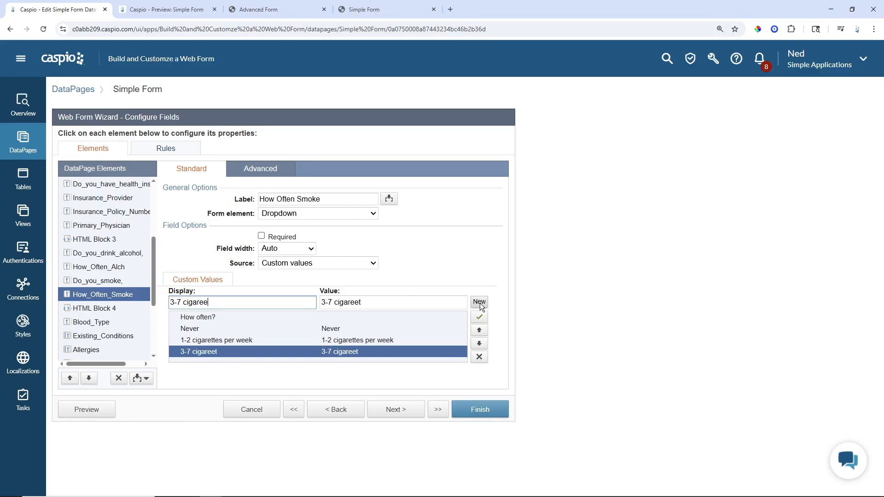
{"action": "type", "text": "ttes per week"}
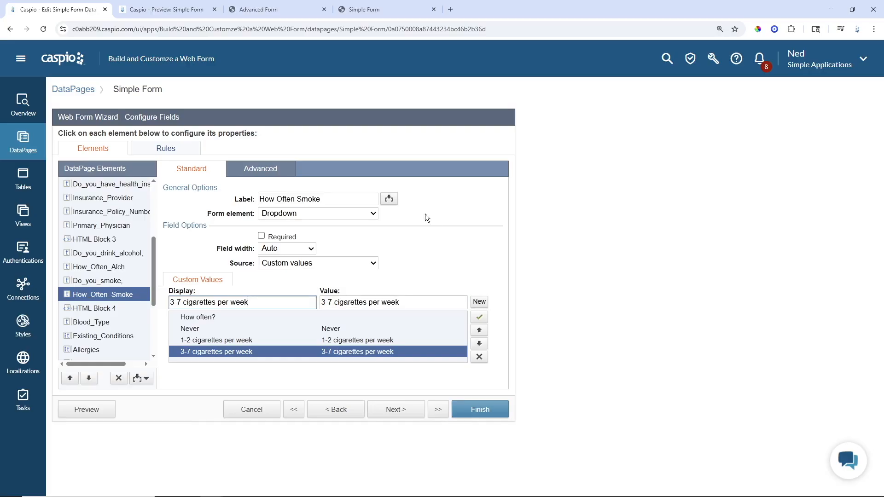
Step: Set the label position of How_Often_Smoke to No Label and preview the form down to its lifestyle section
{"action": "left_click", "coordinate": [281, 175]}
{"action": "left_click", "coordinate": [295, 237]}
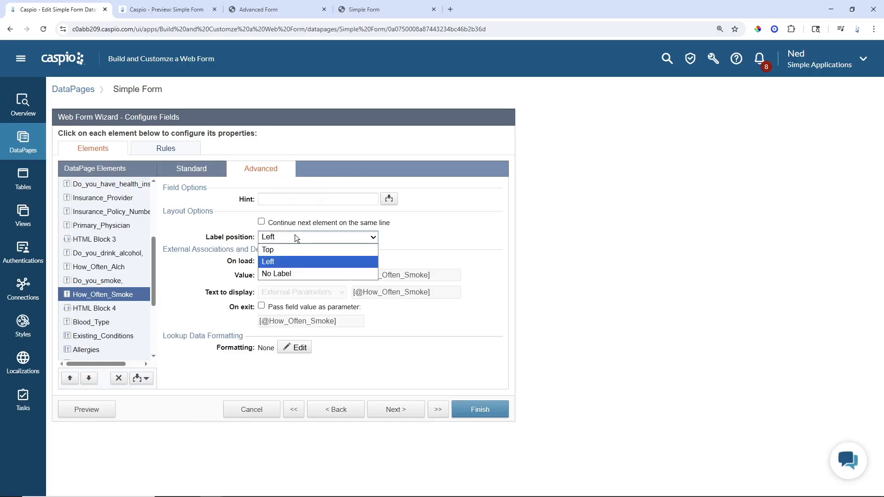
{"action": "left_click", "coordinate": [277, 273]}
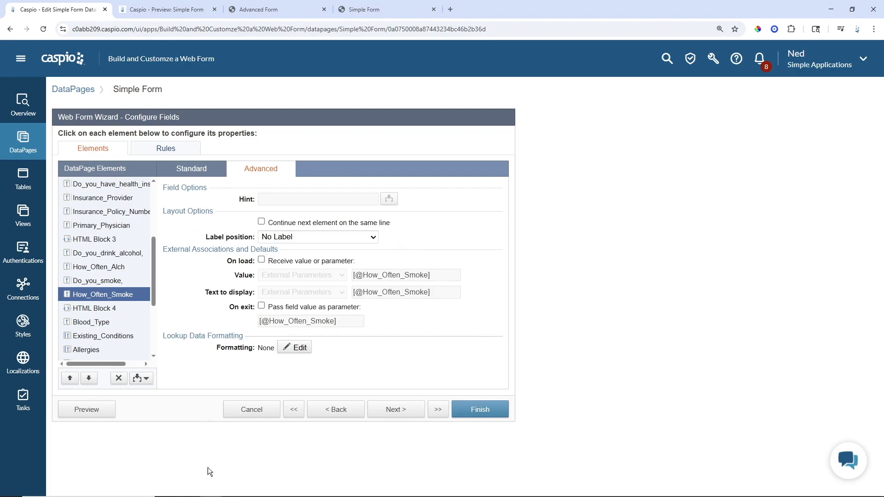
{"action": "left_click", "coordinate": [86, 409]}
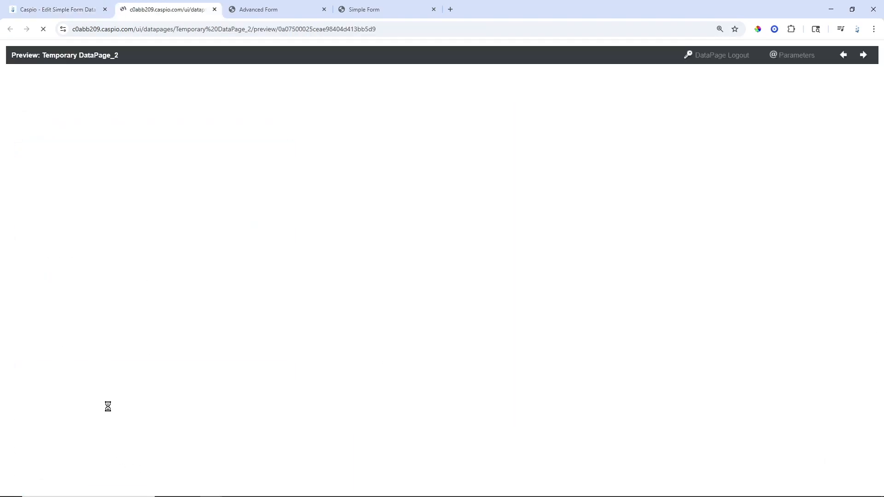
{"action": "scroll", "coordinate": [435, 210], "scroll_direction": "down", "scroll_amount": 1}
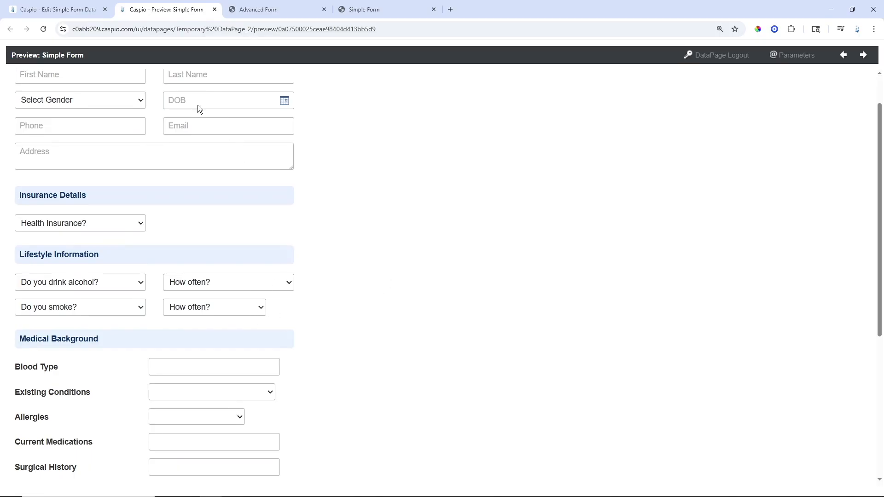
Step: Return to the form editor and set the field width of How_Often_Smoke to 228 pixels
{"action": "left_click", "coordinate": [56, 9]}
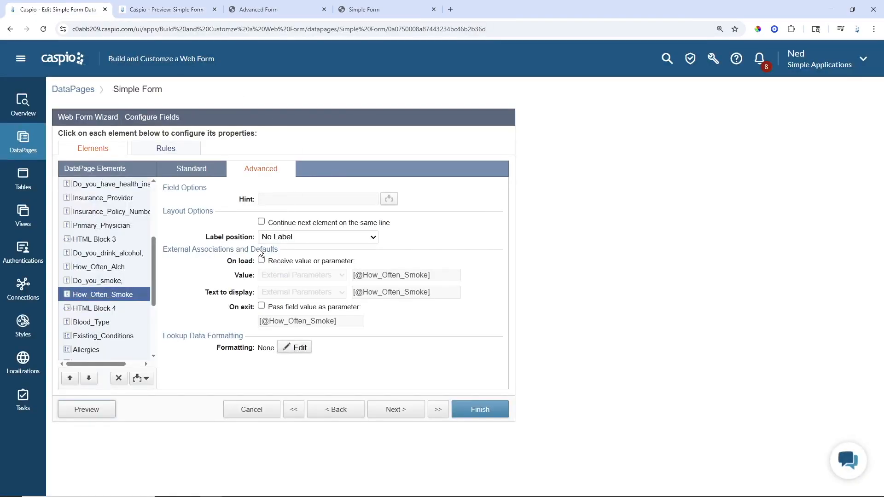
{"action": "left_click", "coordinate": [191, 168]}
{"action": "left_click", "coordinate": [278, 248]}
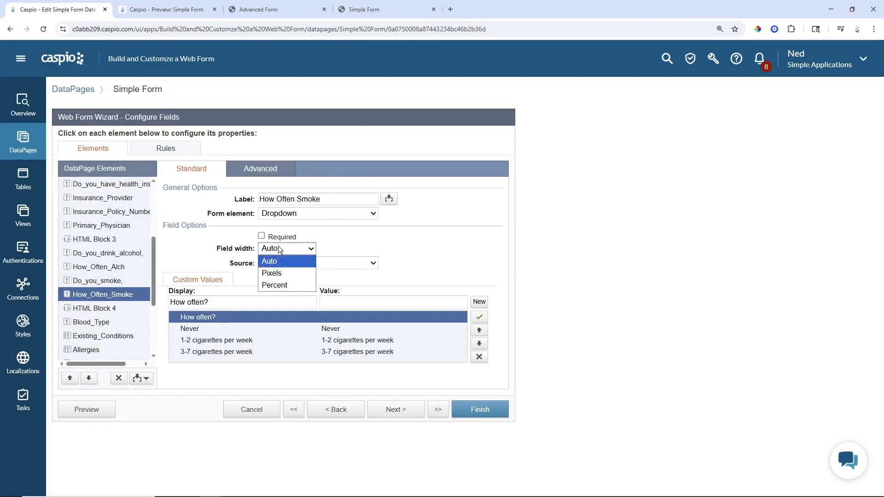
{"action": "left_click", "coordinate": [279, 273]}
{"action": "key", "text": "Tab"}
{"action": "type", "text": "228"}
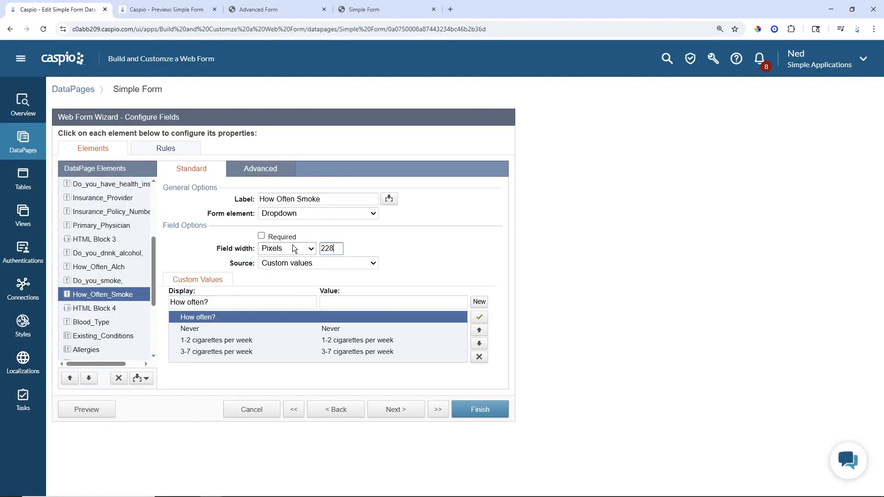
Step: Preview the form and check the options of the "Do you drink alcohol?" dropdown
{"action": "left_click", "coordinate": [108, 410]}
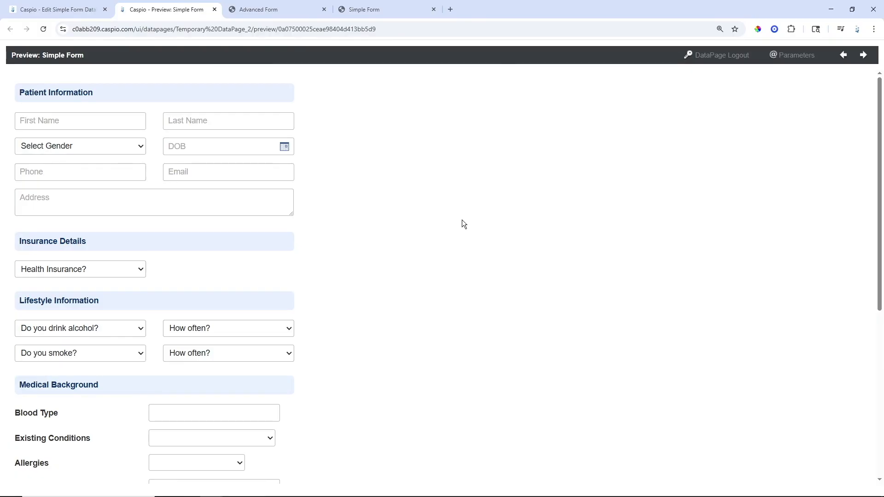
{"action": "left_click", "coordinate": [85, 326]}
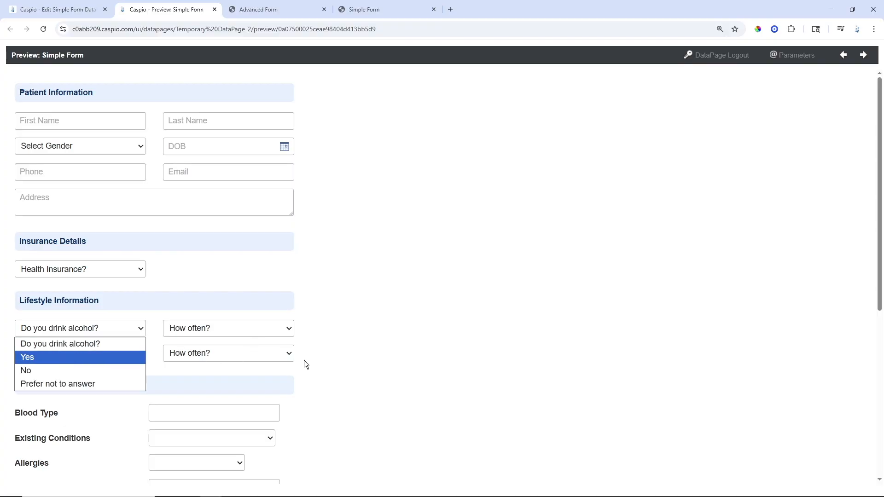
{"action": "left_click", "coordinate": [390, 300]}
Step: Back in the form editor, add a new rule with the criterion Do_you_drink_alcohol Not Equal "Yes"
{"action": "left_click", "coordinate": [89, 10]}
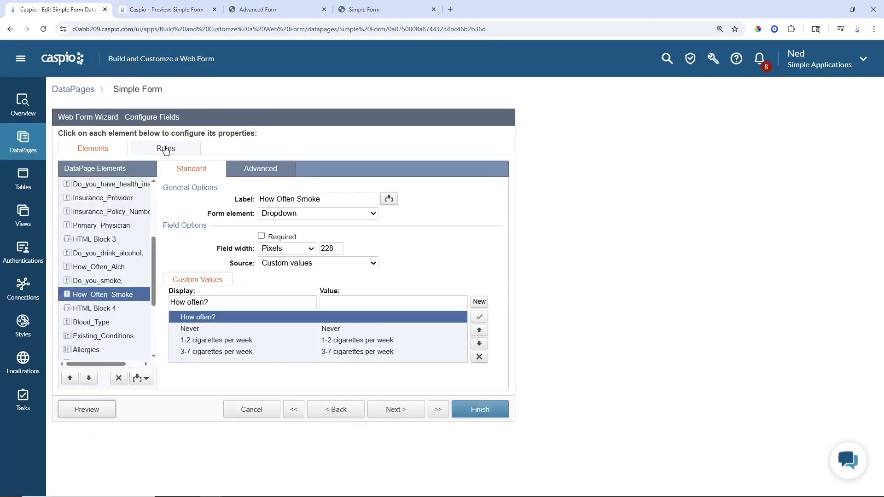
{"action": "left_click", "coordinate": [165, 147]}
{"action": "left_click", "coordinate": [145, 380]}
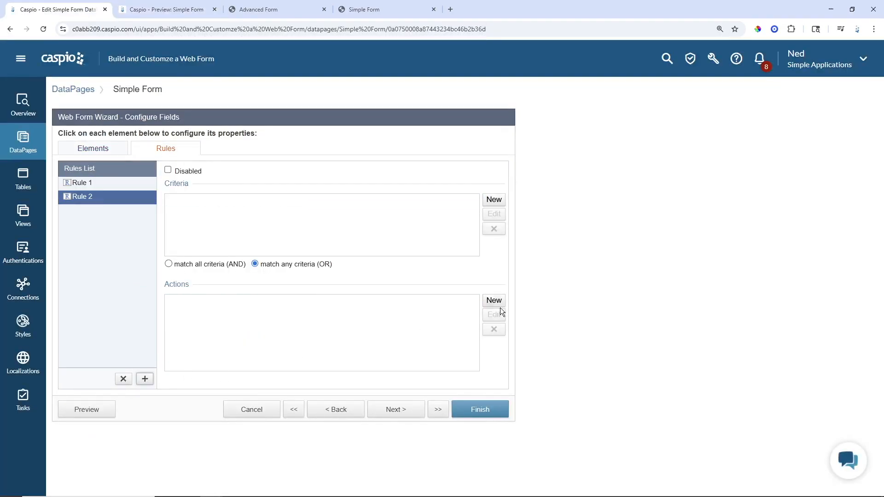
{"action": "left_click", "coordinate": [496, 202]}
{"action": "left_click", "coordinate": [495, 230]}
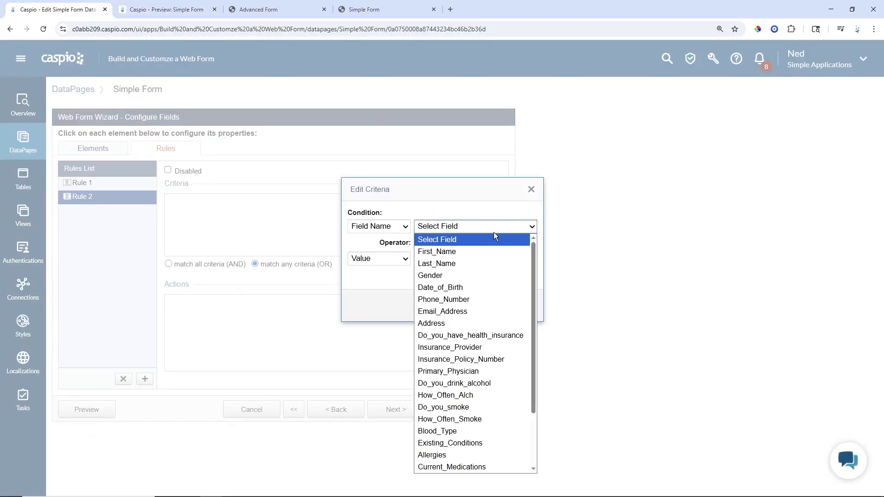
{"action": "left_click", "coordinate": [470, 384]}
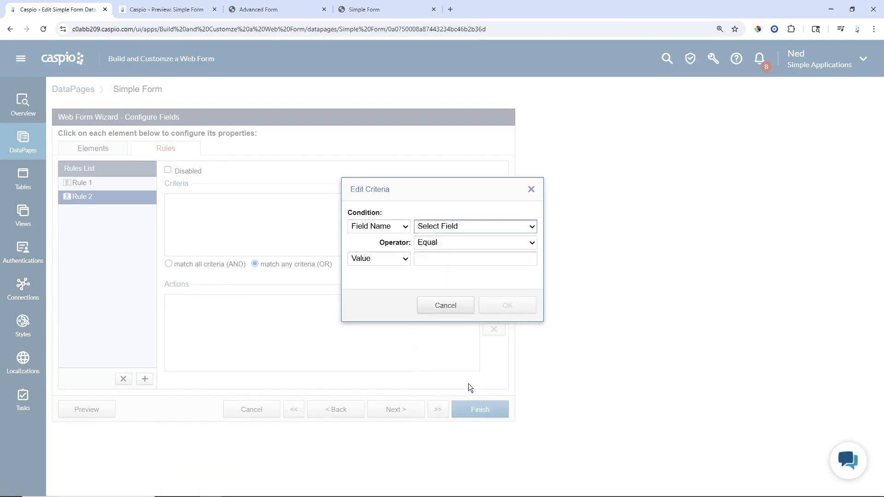
{"action": "left_click", "coordinate": [444, 244]}
{"action": "left_click", "coordinate": [445, 265]}
{"action": "left_click", "coordinate": [445, 261]}
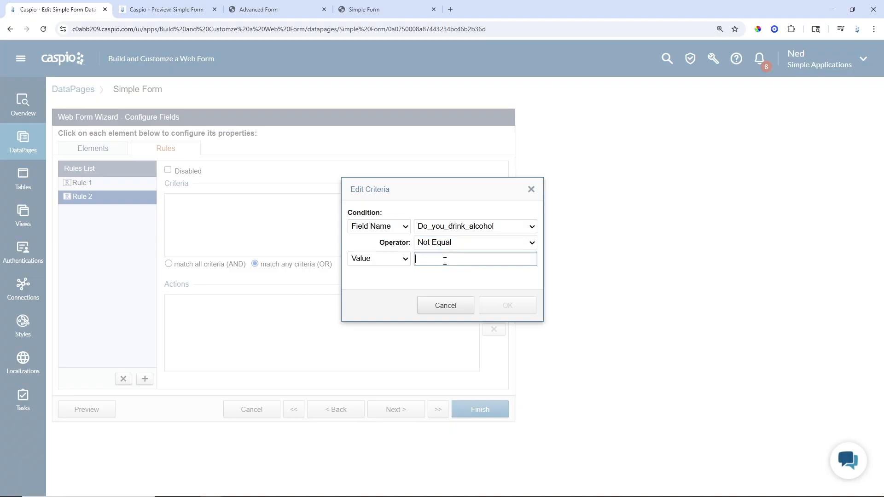
{"action": "type", "text": "Yes"}
{"action": "left_click", "coordinate": [497, 304]}
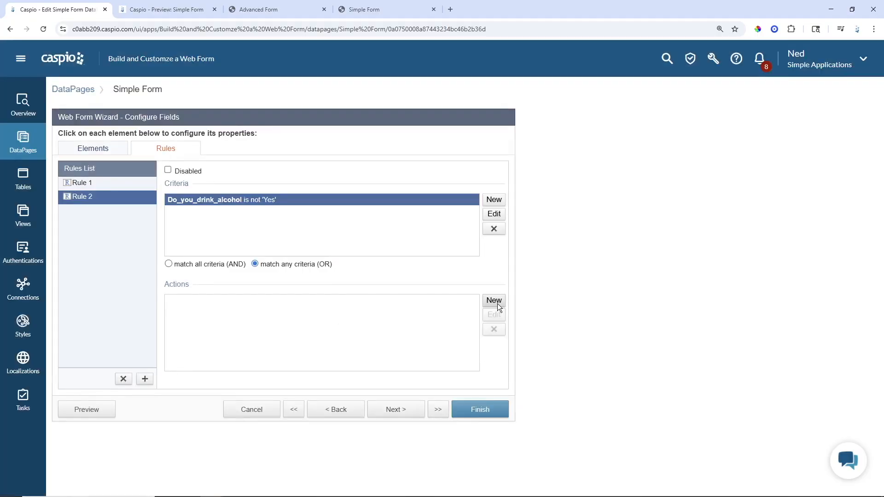
Step: Add a Hide action for the How_Often_Alch field to the alcohol rule
{"action": "left_click", "coordinate": [494, 301]}
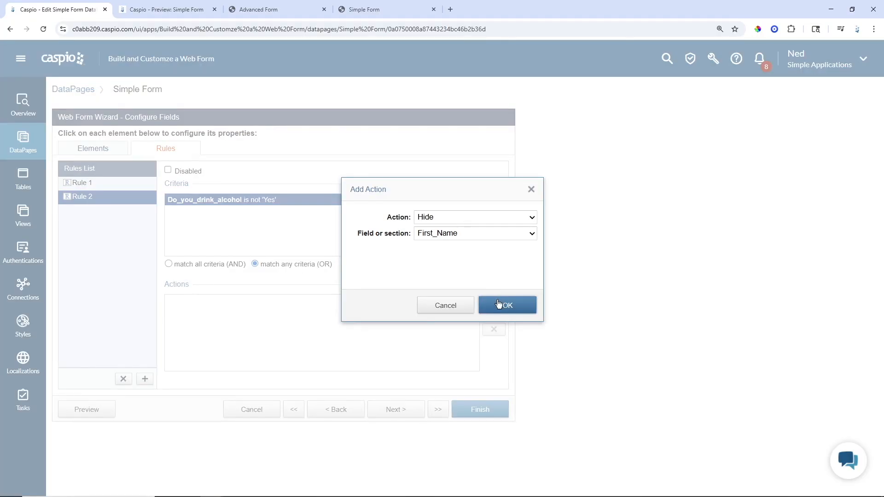
{"action": "left_click", "coordinate": [469, 234]}
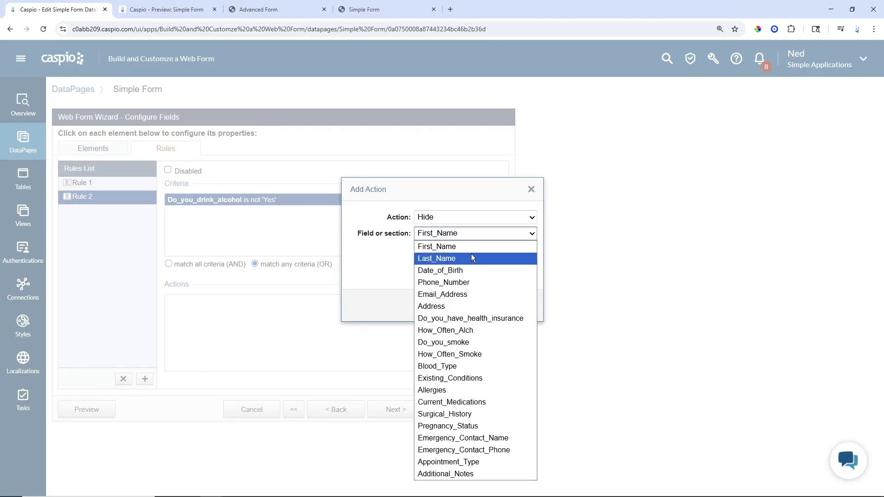
{"action": "left_click", "coordinate": [467, 331]}
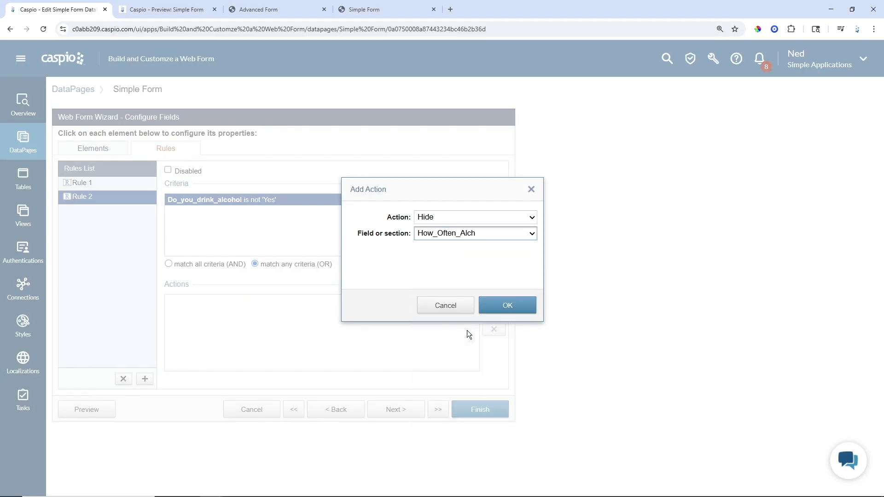
{"action": "left_click", "coordinate": [500, 303]}
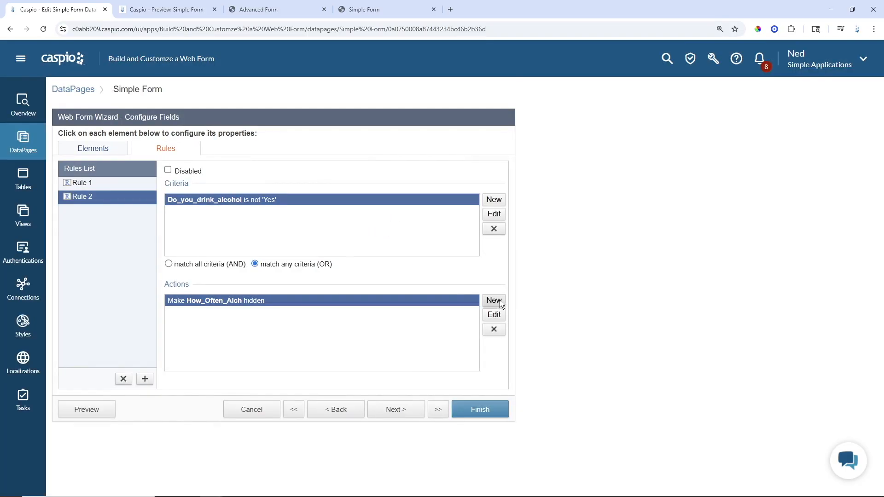
Step: Add another rule with the criterion Do_you_smoke Not Equal "Yes"
{"action": "left_click", "coordinate": [145, 378]}
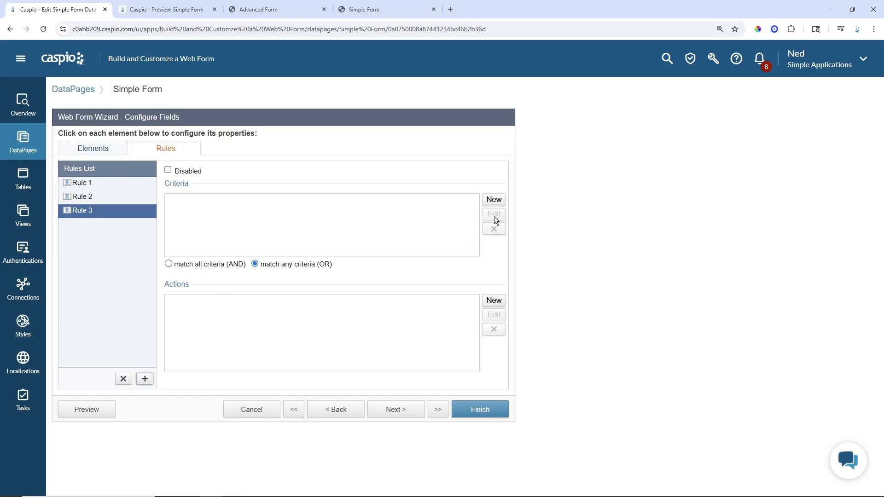
{"action": "left_click", "coordinate": [494, 200]}
{"action": "left_click", "coordinate": [483, 227]}
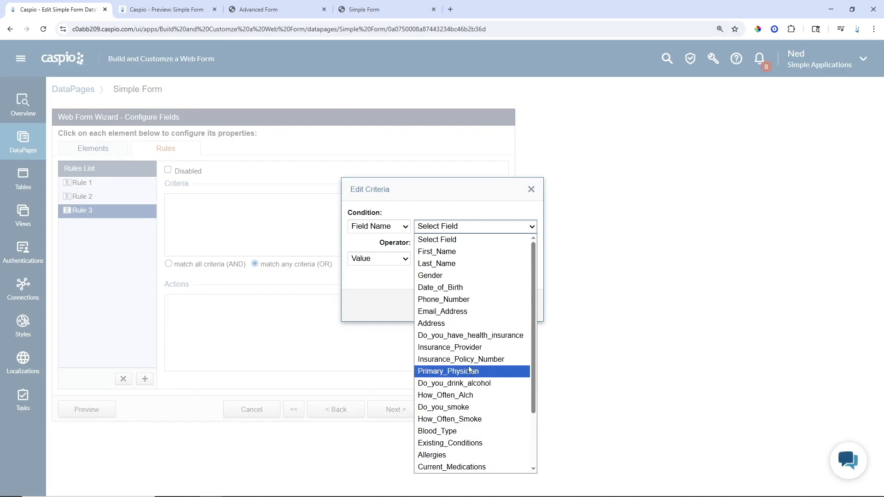
{"action": "left_click", "coordinate": [454, 408]}
{"action": "left_click", "coordinate": [459, 243]}
{"action": "left_click", "coordinate": [450, 272]}
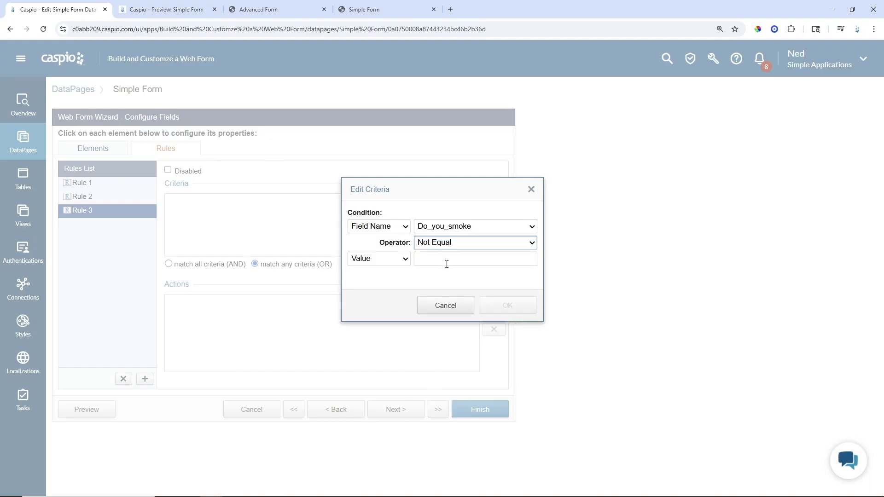
{"action": "left_click", "coordinate": [446, 259]}
{"action": "type", "text": "Yes"}
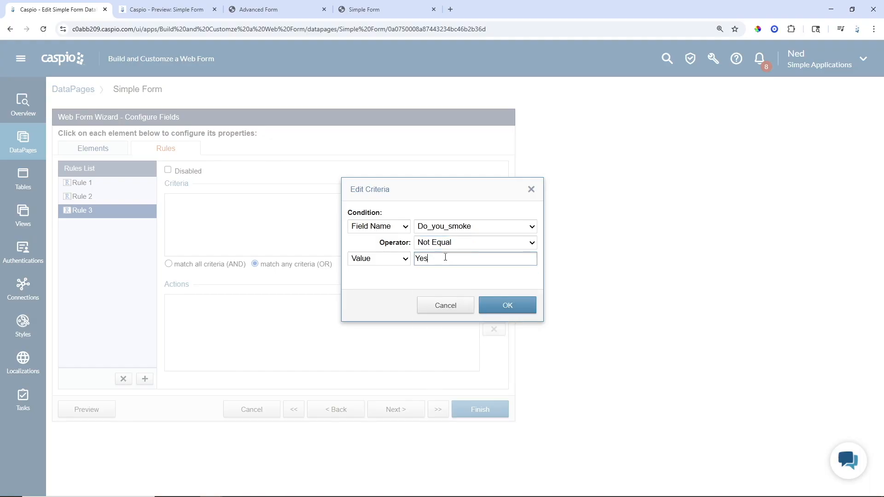
{"action": "left_click", "coordinate": [501, 305]}
Step: Add a Hide action for the How_Often_Smoke field to the smoking rule
{"action": "left_click", "coordinate": [497, 304]}
{"action": "left_click", "coordinate": [476, 236]}
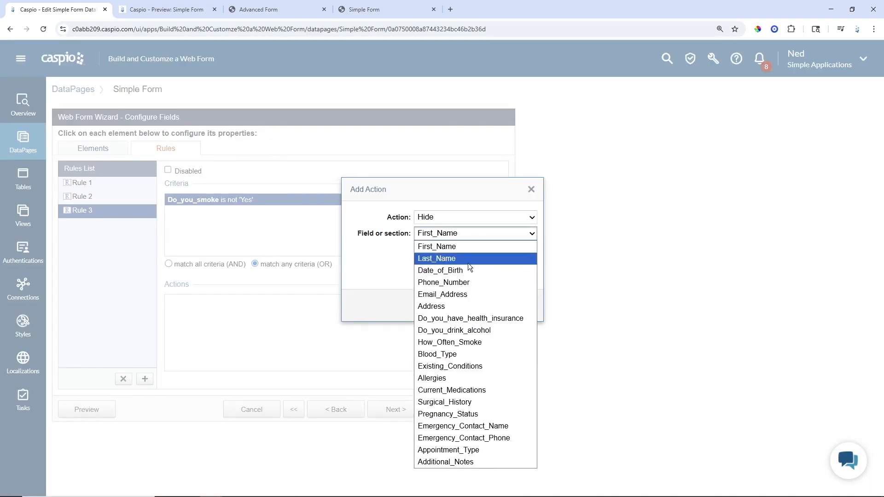
{"action": "left_click", "coordinate": [452, 343]}
{"action": "left_click", "coordinate": [507, 305]}
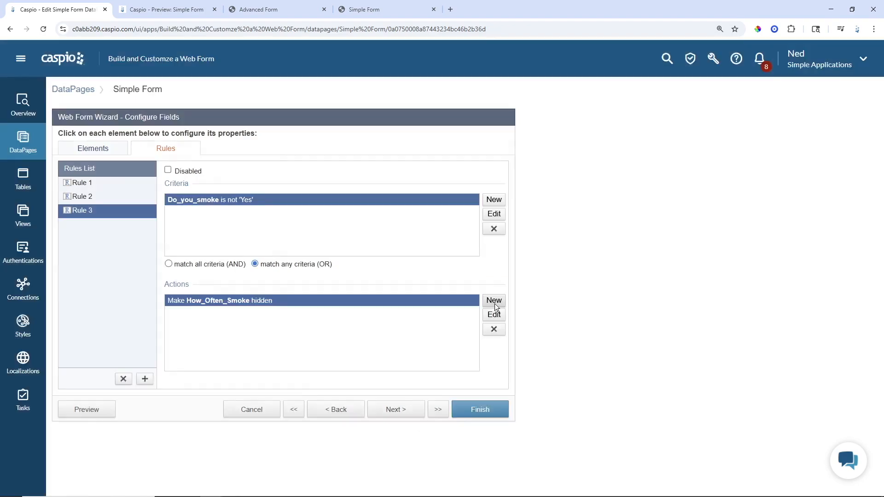
Step: Preview the form with the new rules and compare it with the Advanced Form page
{"action": "left_click", "coordinate": [109, 409]}
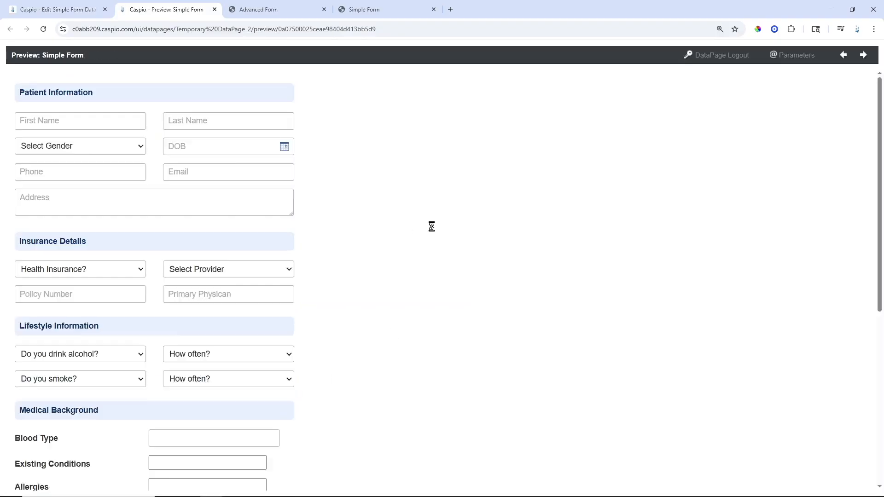
{"action": "scroll", "coordinate": [419, 209], "scroll_direction": "down", "scroll_amount": 2}
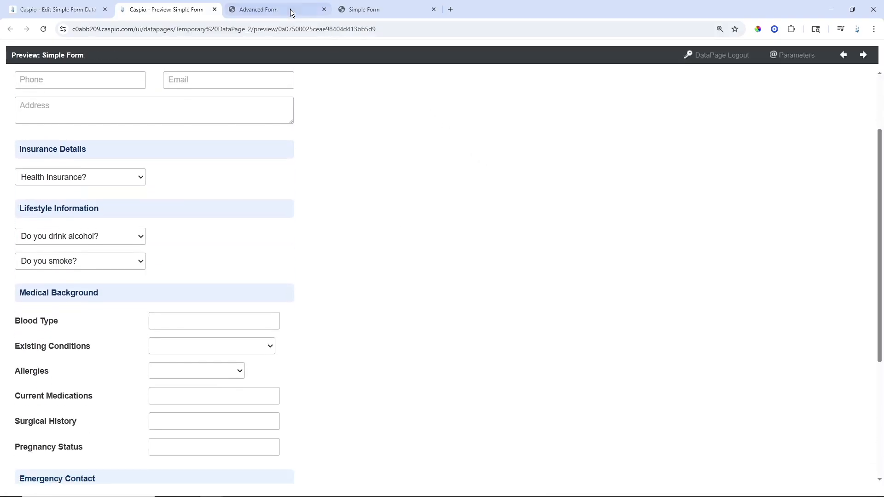
{"action": "scroll", "coordinate": [365, 150], "scroll_direction": "up", "scroll_amount": 2}
{"action": "left_click", "coordinate": [265, 13]}
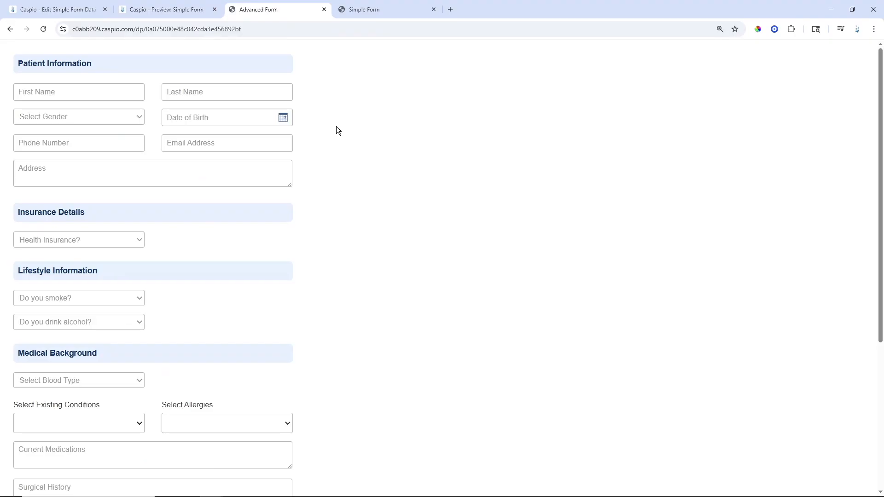
{"action": "left_click", "coordinate": [164, 10]}
Step: Test the alcohol rule in the preview by answering No, Prefer not to answer, and Yes
{"action": "left_click", "coordinate": [100, 335]}
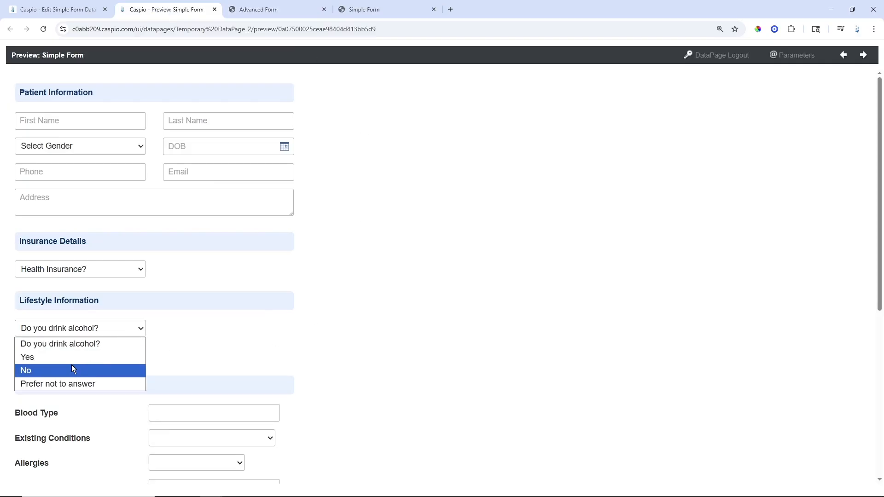
{"action": "left_click", "coordinate": [71, 364]}
{"action": "left_click", "coordinate": [75, 331]}
{"action": "left_click", "coordinate": [62, 382]}
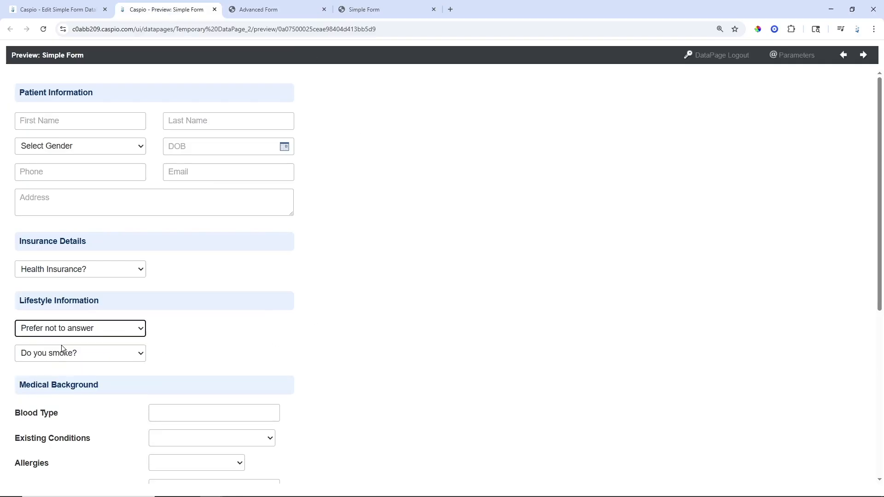
{"action": "left_click", "coordinate": [62, 327]}
{"action": "left_click", "coordinate": [56, 356]}
Step: Check the alcohol "How often?" choices and reset the alcohol question to its "Do you drink alcohol?" placeholder
{"action": "left_click", "coordinate": [206, 331]}
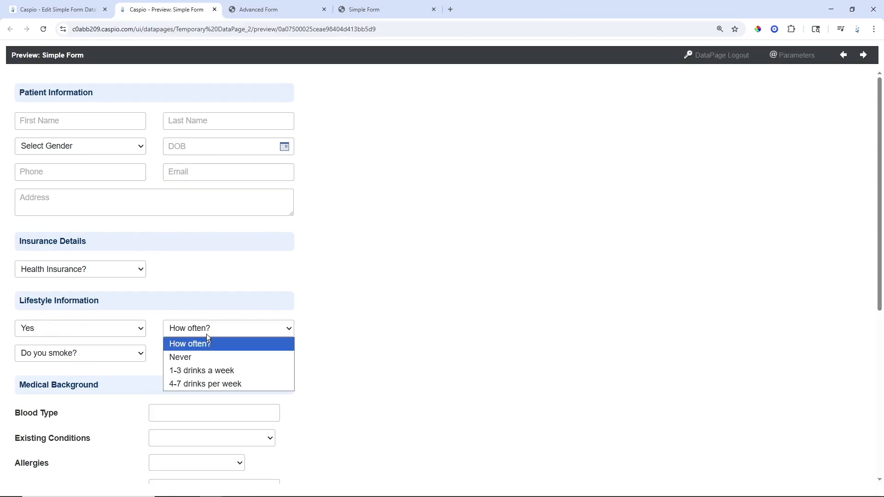
{"action": "left_click", "coordinate": [352, 297]}
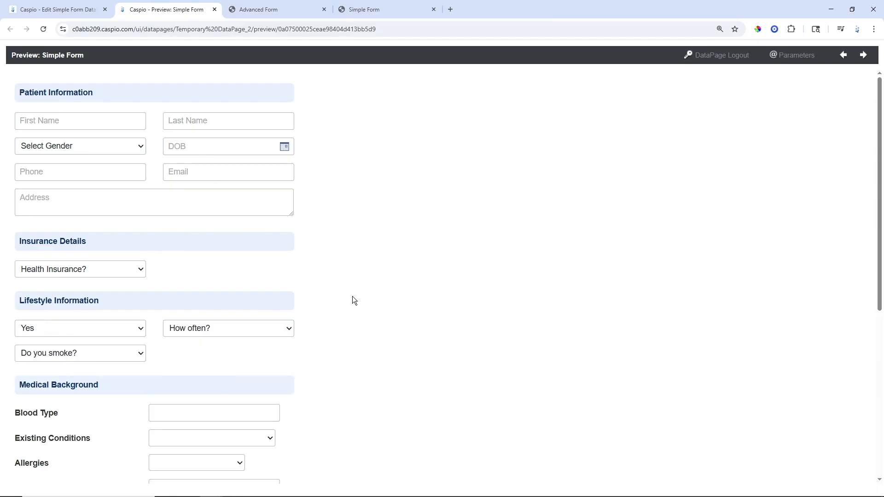
{"action": "left_click", "coordinate": [107, 330]}
{"action": "left_click", "coordinate": [87, 341]}
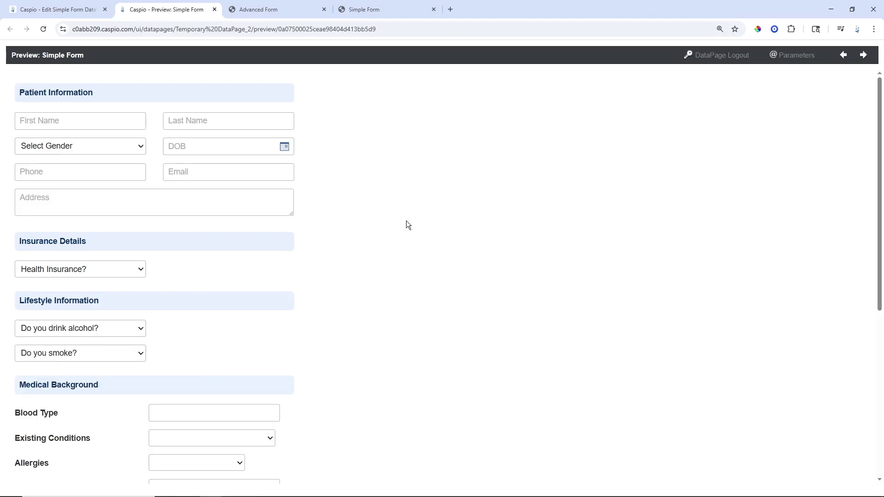
Step: Examine the choices of the Existing Conditions and Allergies multiselect dropdowns in the form preview
{"action": "scroll", "coordinate": [423, 214], "scroll_direction": "down", "scroll_amount": 6}
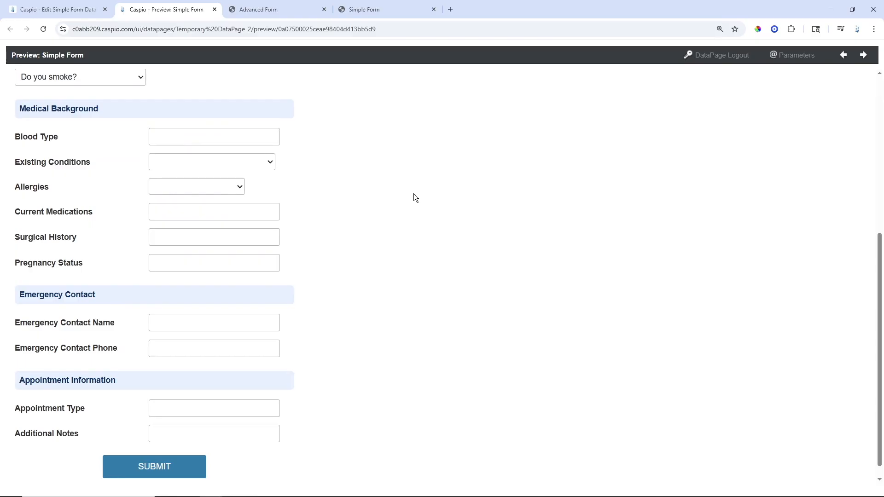
{"action": "left_click", "coordinate": [254, 164]}
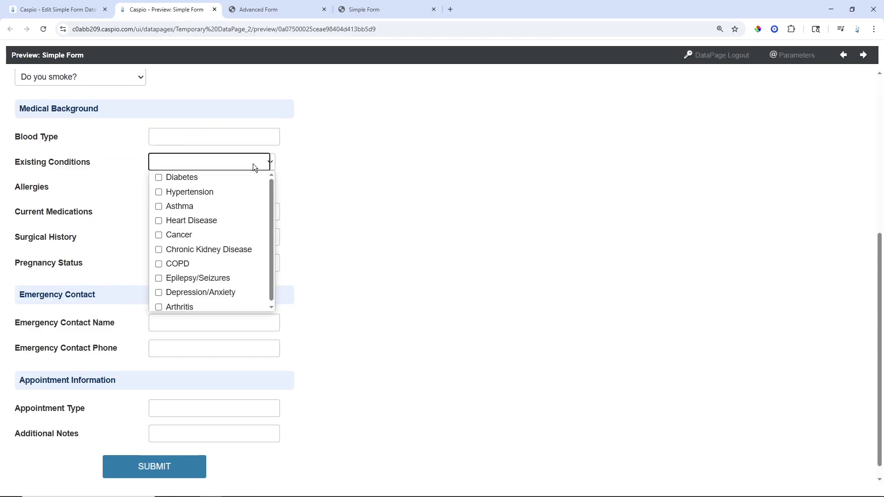
{"action": "left_click", "coordinate": [300, 163]}
{"action": "left_click", "coordinate": [234, 185]}
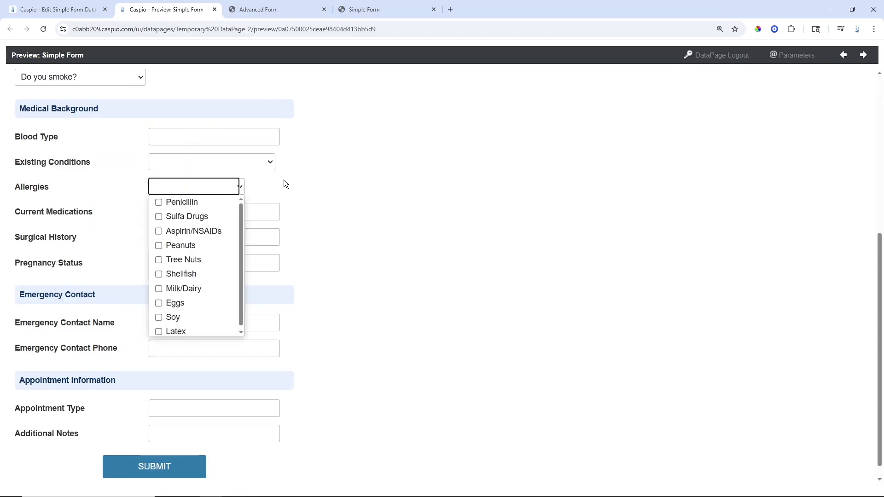
{"action": "left_click", "coordinate": [355, 179]}
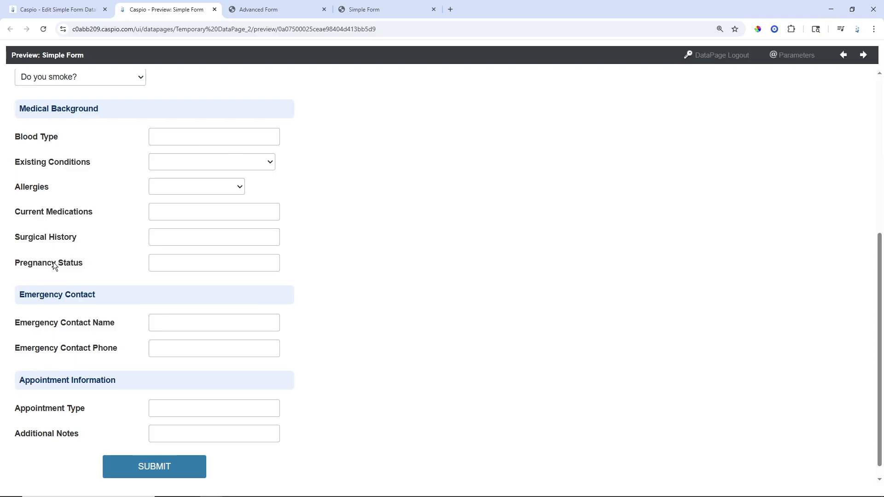
Step: Check the Select Gender choices in the preview, and compare the remaining unstyled sections with the Advanced Form page
{"action": "scroll", "coordinate": [79, 256], "scroll_direction": "up", "scroll_amount": 6}
{"action": "left_click", "coordinate": [64, 145]}
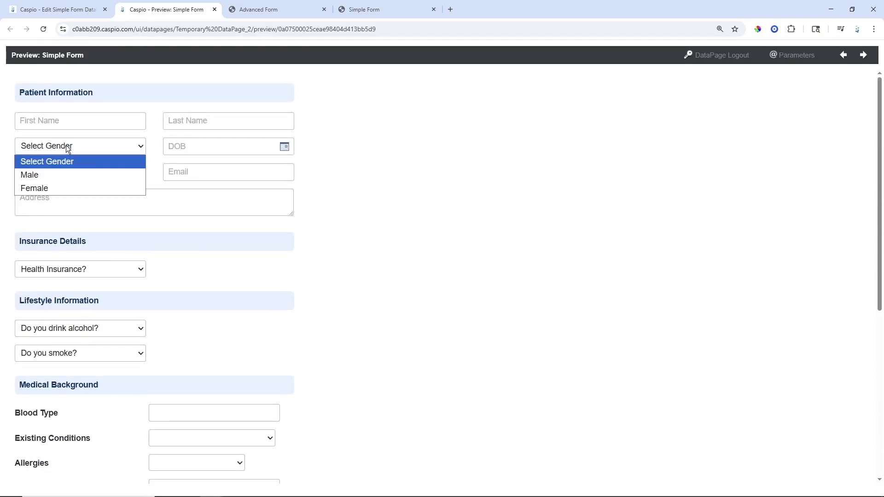
{"action": "left_click", "coordinate": [418, 161]}
{"action": "scroll", "coordinate": [404, 171], "scroll_direction": "down", "scroll_amount": 5}
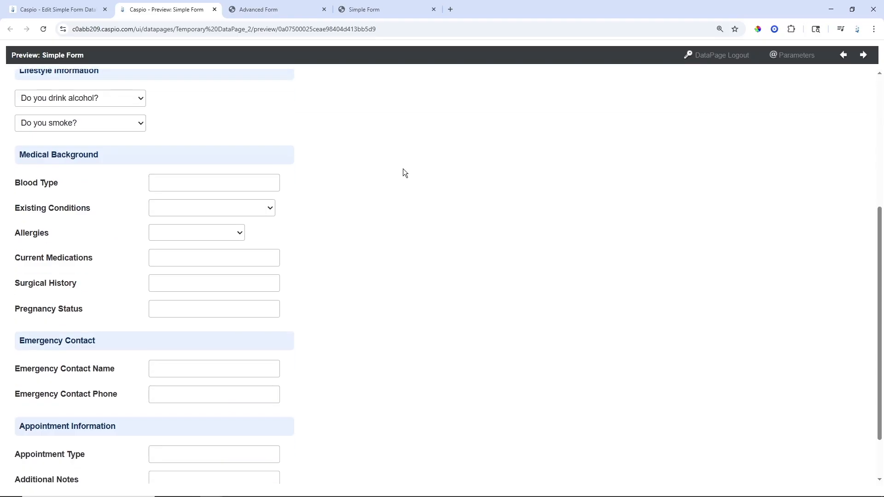
{"action": "scroll", "coordinate": [404, 172], "scroll_direction": "up", "scroll_amount": 5}
{"action": "left_click", "coordinate": [288, 11]}
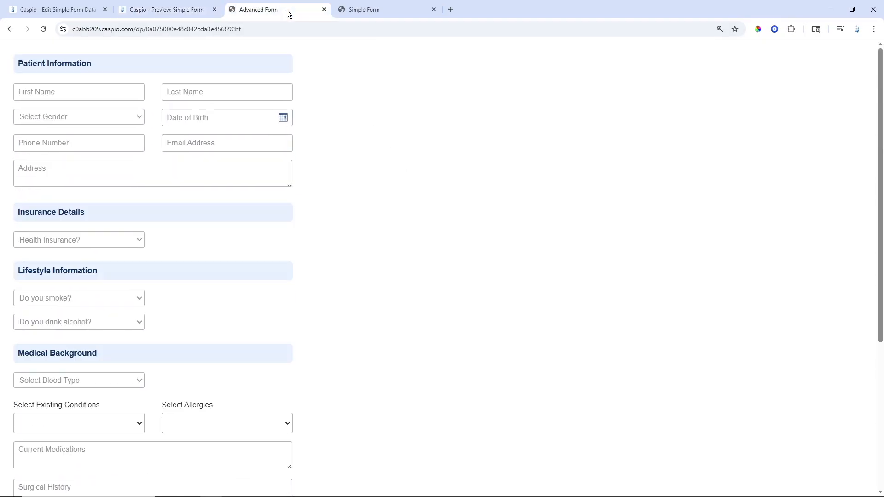
{"action": "scroll", "coordinate": [401, 164], "scroll_direction": "down", "scroll_amount": 5}
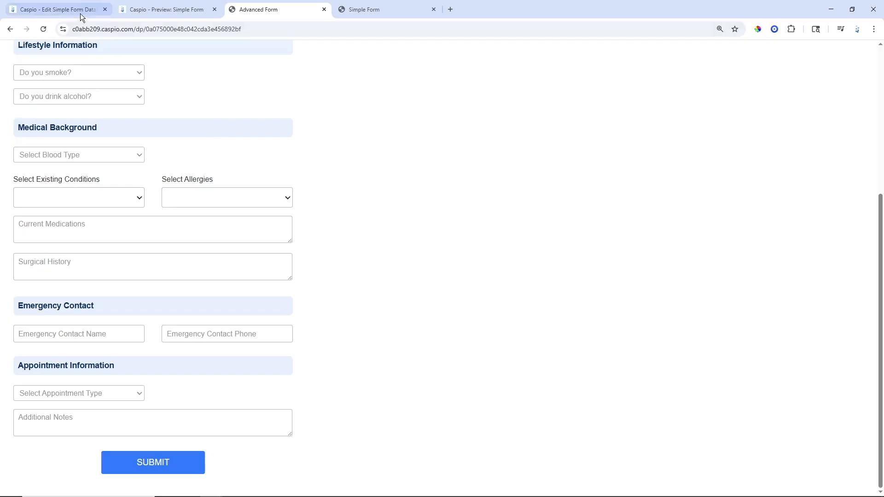
Step: In the Simple Form editor, change the Blood_Type field to a Dropdown with a width of 228 pixels
{"action": "left_click", "coordinate": [94, 16]}
{"action": "left_click", "coordinate": [101, 152]}
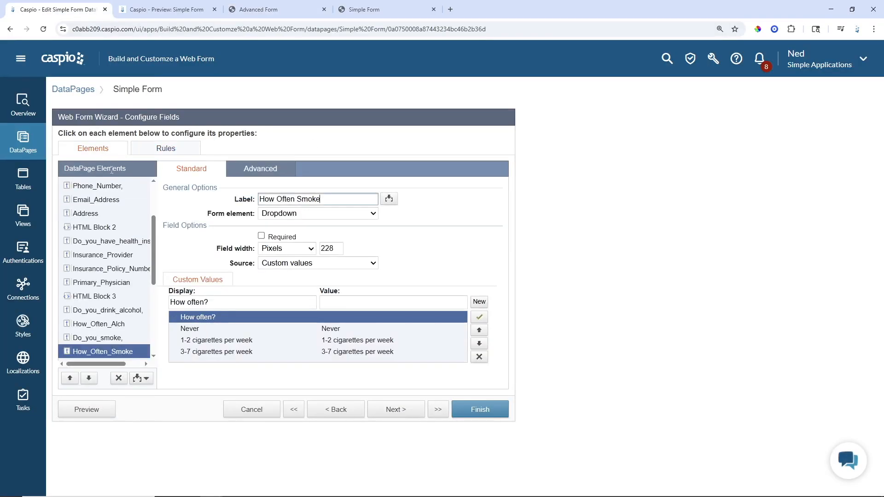
{"action": "scroll", "coordinate": [119, 226], "scroll_direction": "down", "scroll_amount": 3}
{"action": "left_click", "coordinate": [99, 245]}
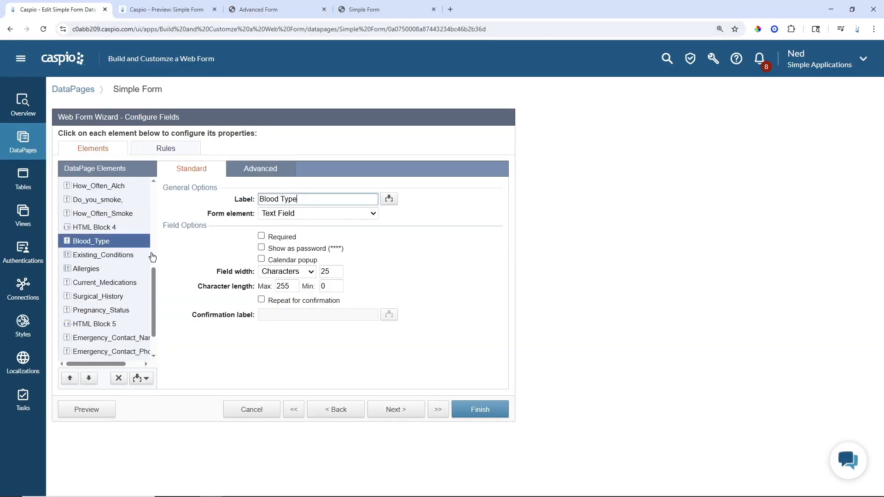
{"action": "left_click", "coordinate": [305, 213]}
{"action": "left_click", "coordinate": [295, 285]}
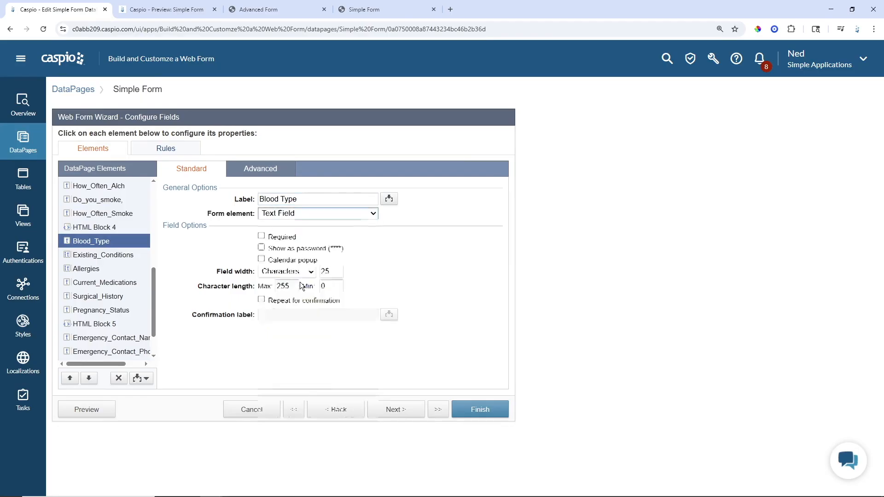
{"action": "left_click", "coordinate": [287, 249]}
{"action": "left_click", "coordinate": [288, 262]}
{"action": "left_click_drag", "start_coordinate": [328, 249], "coordinate": [306, 251]}
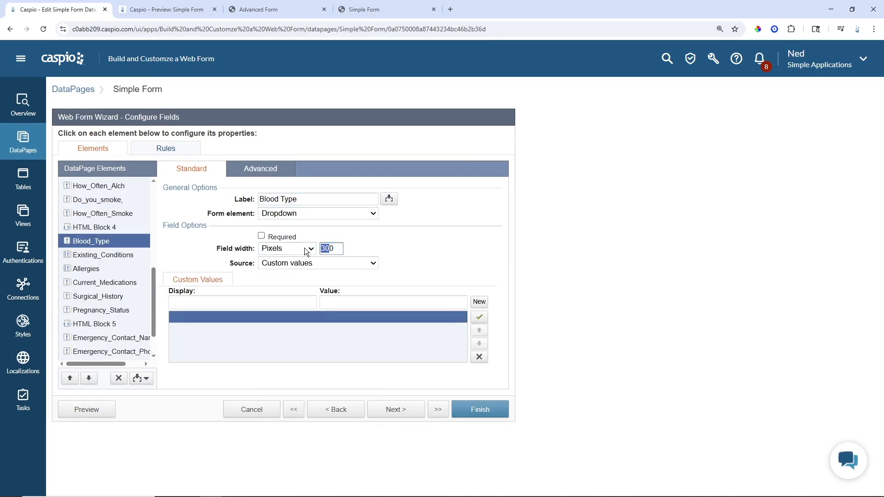
{"action": "type", "text": "228"}
Step: Set the Blood_Type field's label position to No Label
{"action": "left_click", "coordinate": [264, 169]}
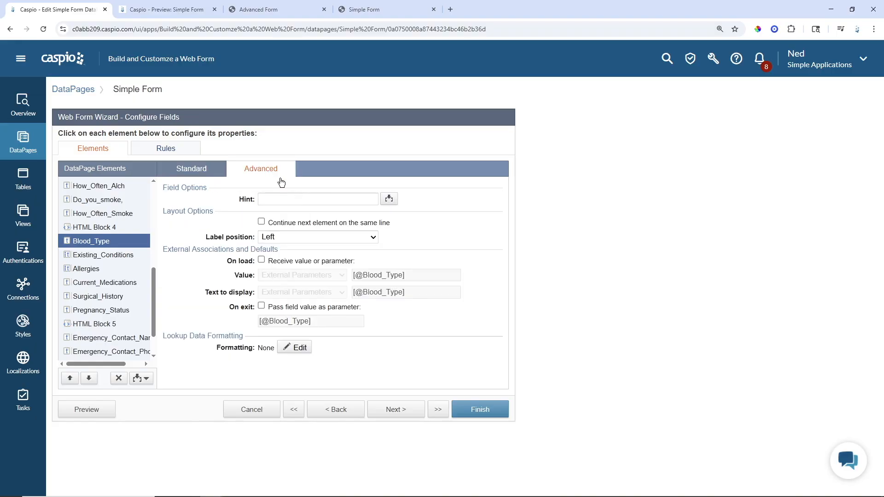
{"action": "left_click", "coordinate": [285, 237]}
{"action": "left_click", "coordinate": [281, 274]}
Step: Add the custom values O+, O- and AB to the Blood_Type dropdown
{"action": "left_click", "coordinate": [191, 168]}
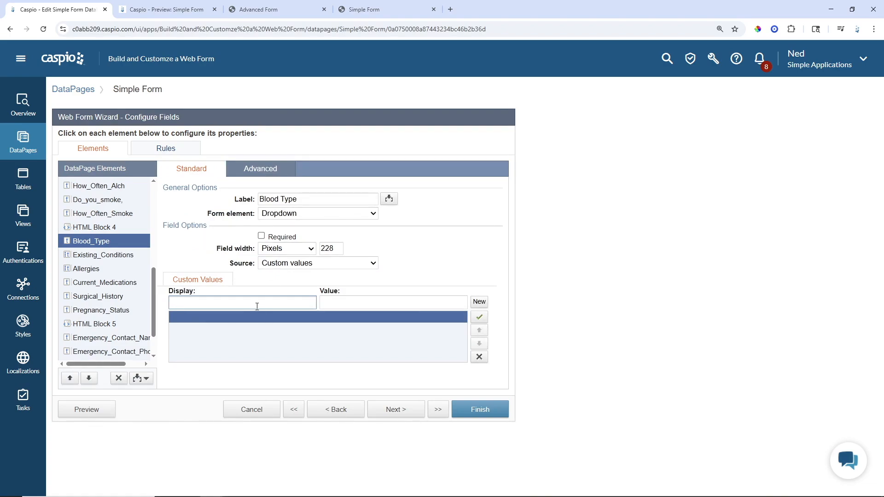
{"action": "type", "text": "O+"}
{"action": "left_click", "coordinate": [477, 303]}
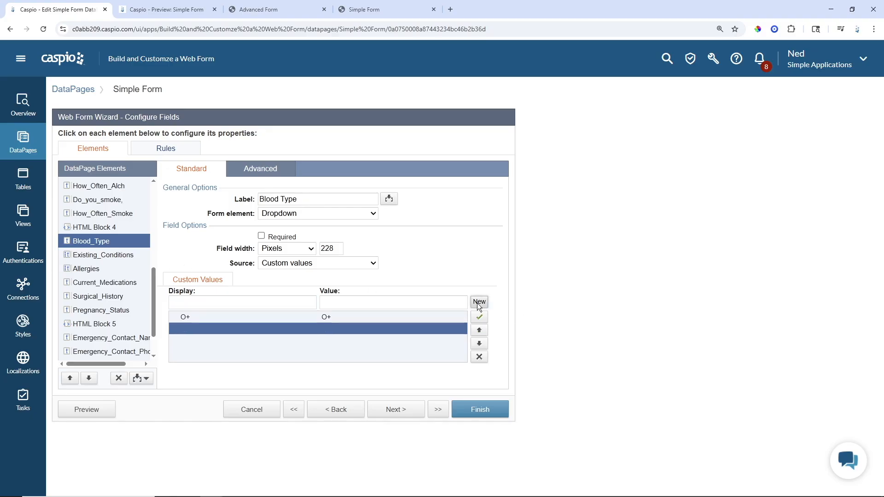
{"action": "type", "text": "O-"}
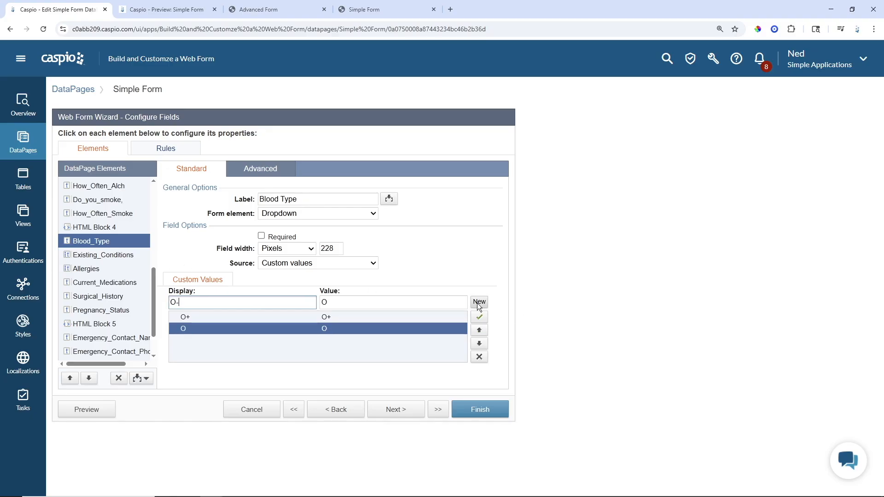
{"action": "left_click", "coordinate": [477, 303]}
{"action": "type", "text": "A"}
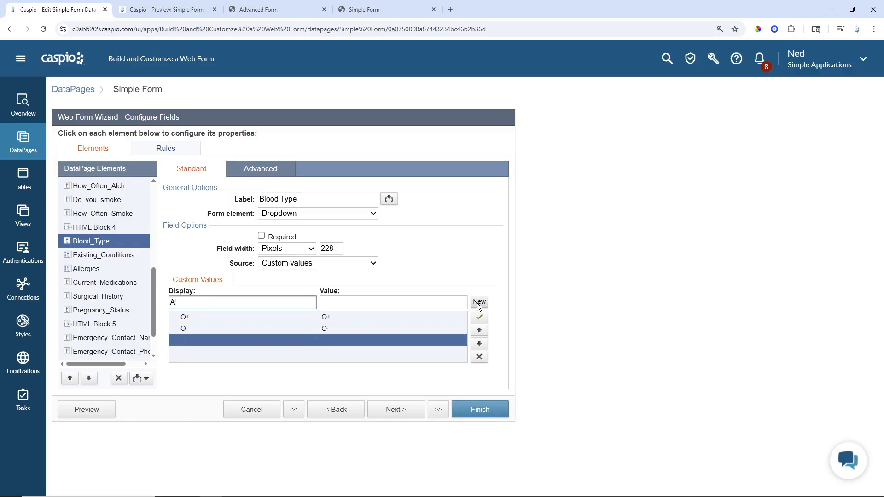
{"action": "type", "text": "B"}
{"action": "left_click", "coordinate": [479, 304]}
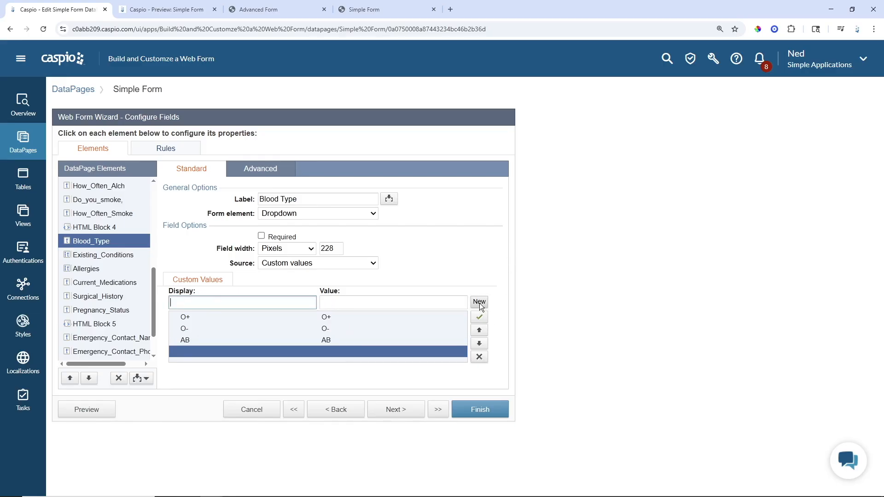
Step: Add a "Select Blood Type" choice to the Blood_Type dropdown, make it the first entry and leave its value blank
{"action": "type", "text": "Select Blood Type"}
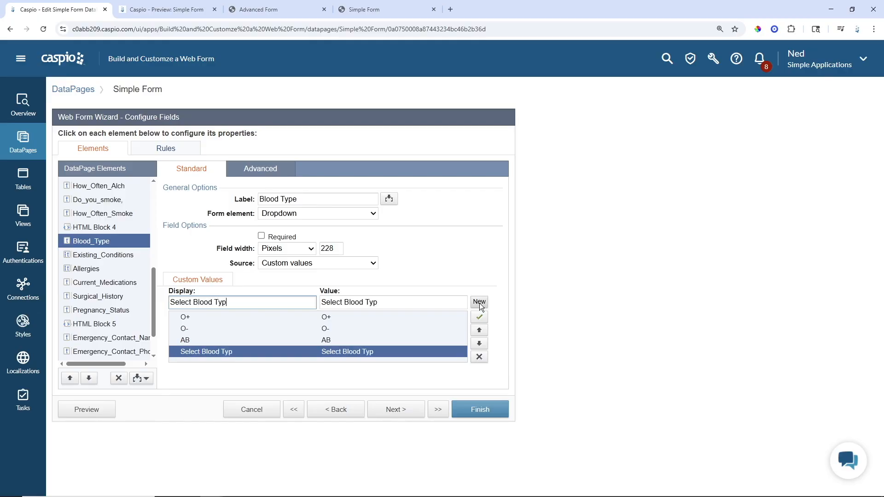
{"action": "left_click", "coordinate": [479, 330]}
{"action": "left_click", "coordinate": [479, 330]}
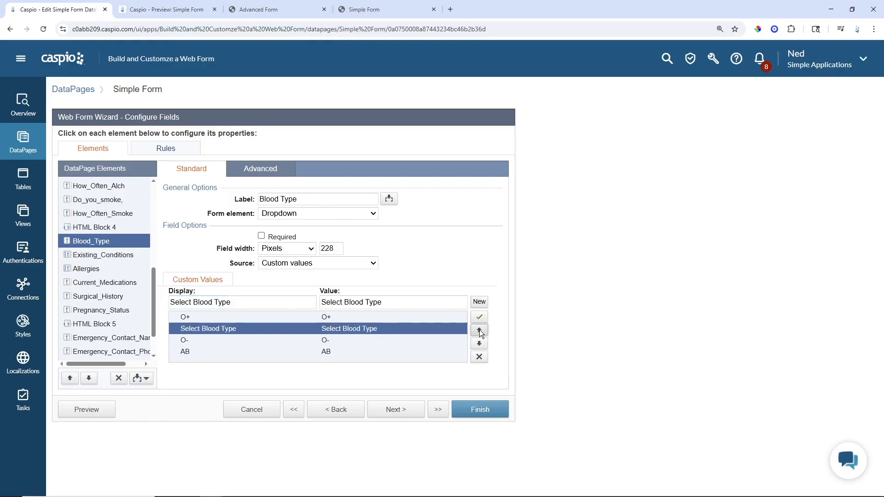
{"action": "left_click", "coordinate": [479, 330]}
{"action": "key", "text": "BackSpace"}
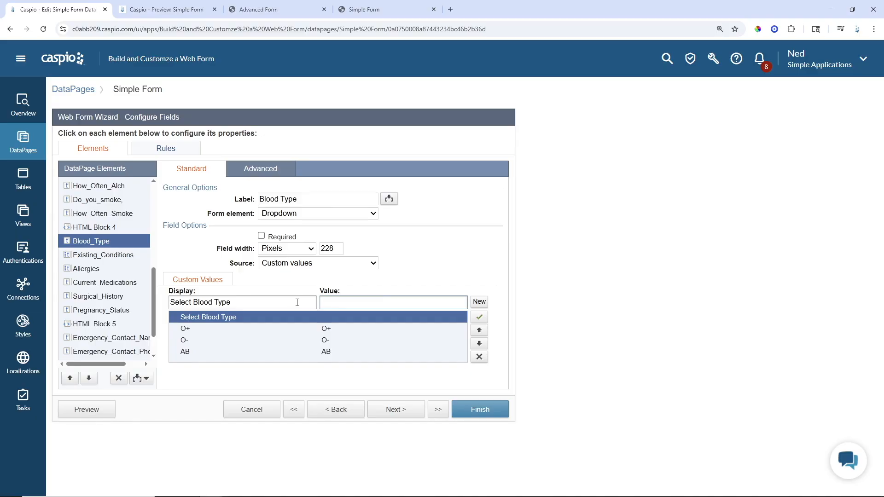
Step: Set the Existing_Conditions field width to 228 pixels
{"action": "left_click", "coordinate": [99, 258]}
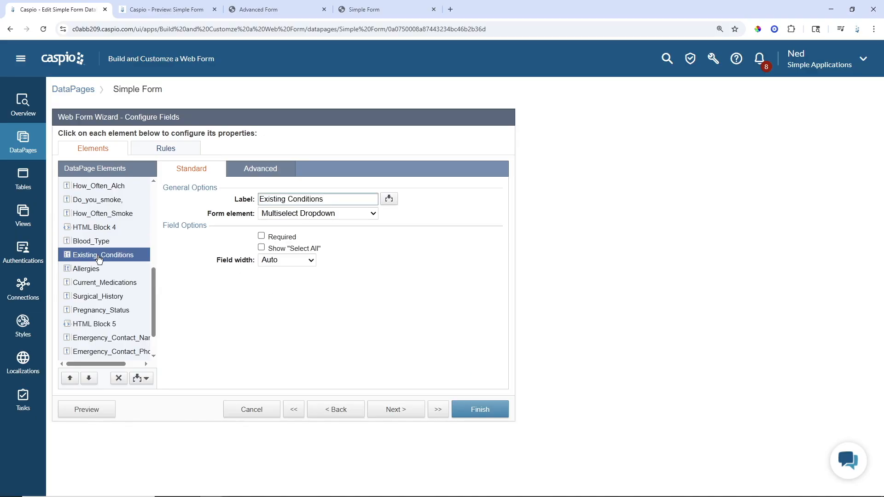
{"action": "left_click", "coordinate": [279, 261]}
{"action": "left_click", "coordinate": [277, 286]}
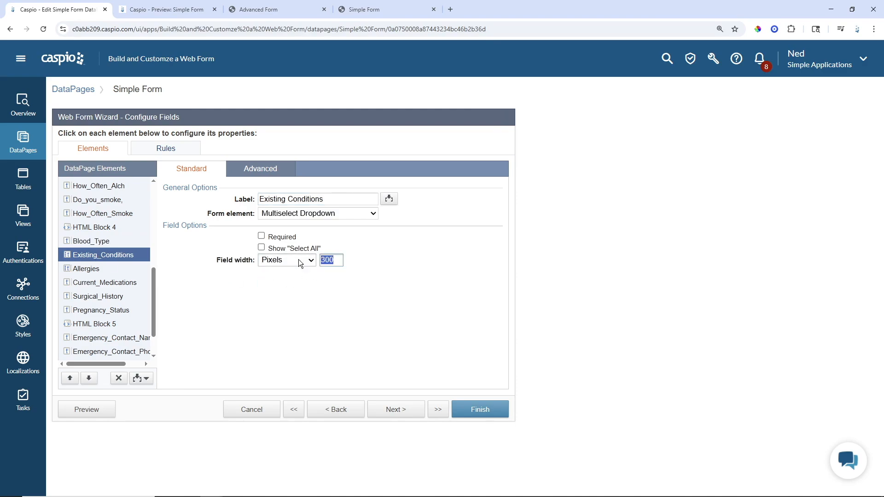
Step: Set the Existing_Conditions label position to Top and continue the next element on the same line
{"action": "left_click", "coordinate": [270, 171]}
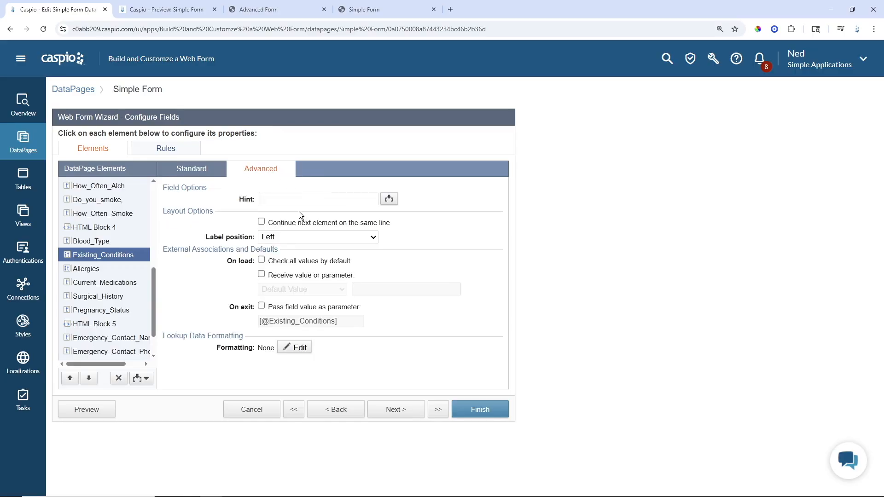
{"action": "left_click", "coordinate": [278, 237]}
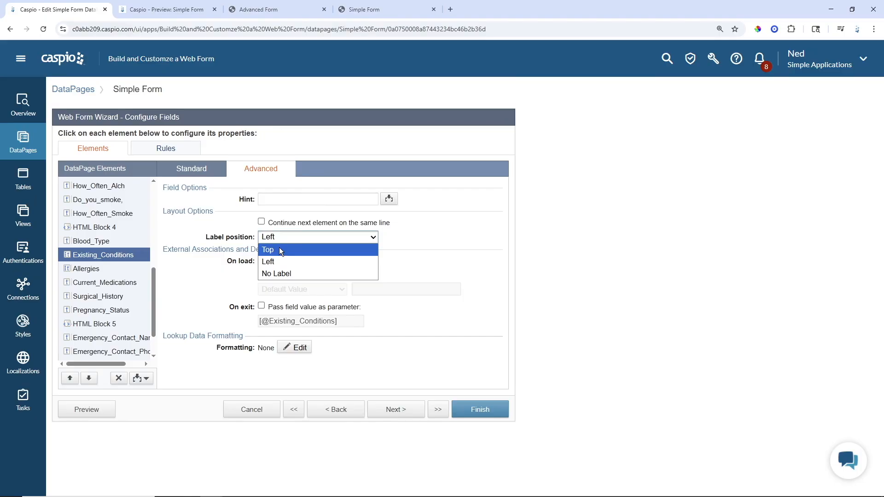
{"action": "key", "text": "Escape"}
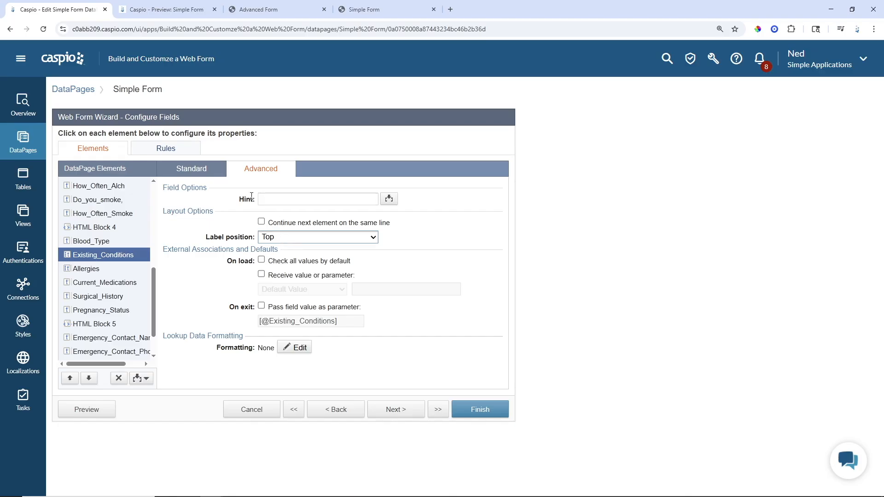
{"action": "left_click", "coordinate": [203, 170]}
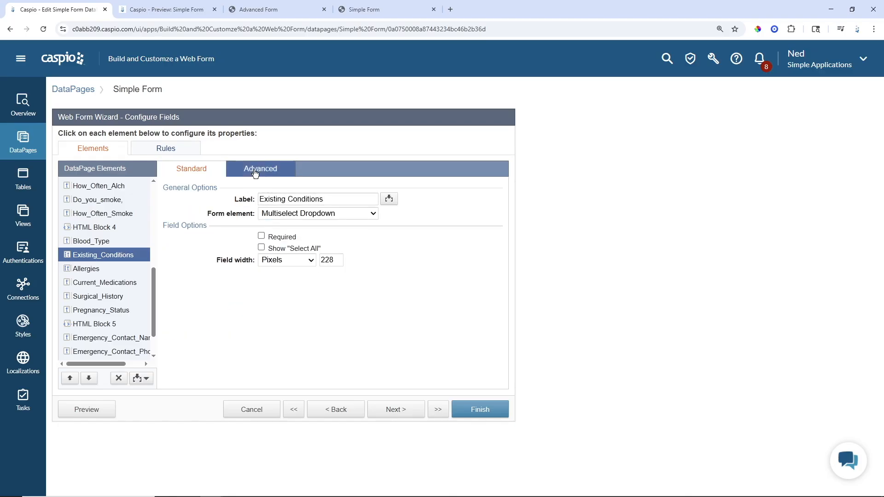
{"action": "left_click", "coordinate": [276, 169]}
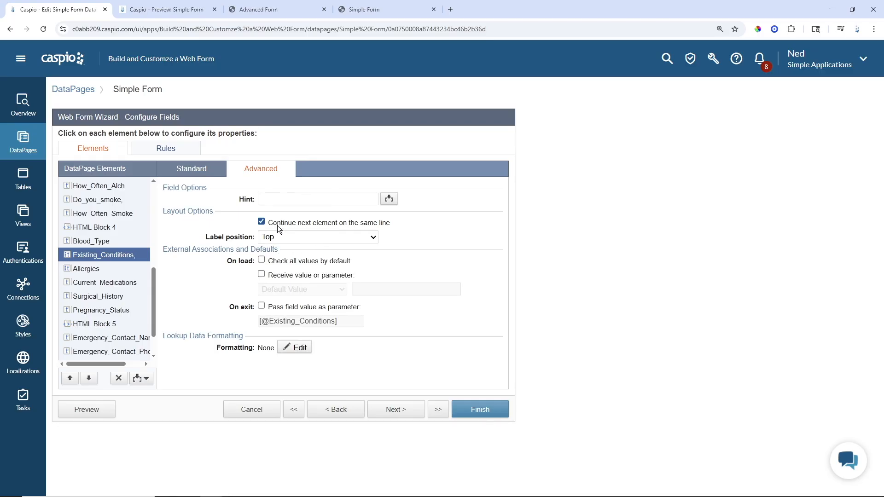
Step: Set the Allergies label position to Top and its field width to 228 pixels
{"action": "left_click", "coordinate": [97, 269]}
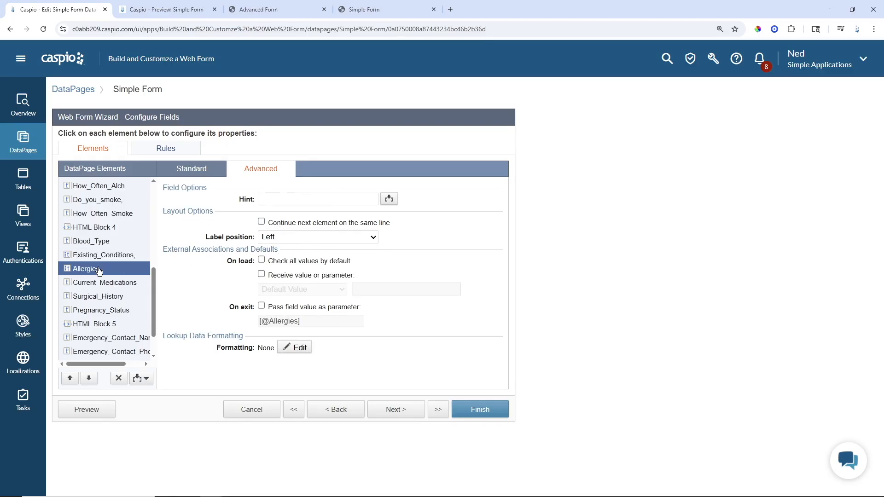
{"action": "left_click", "coordinate": [275, 236]}
{"action": "left_click", "coordinate": [279, 249]}
{"action": "left_click", "coordinate": [200, 177]}
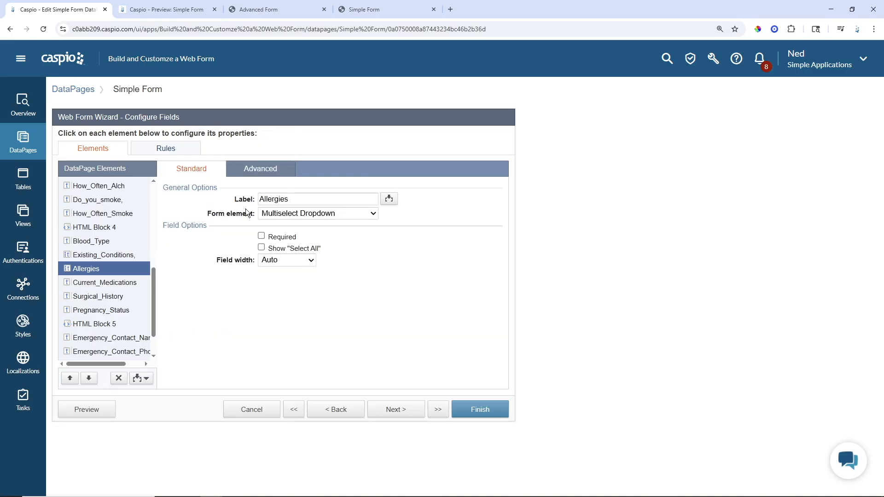
{"action": "left_click", "coordinate": [286, 260]}
{"action": "left_click", "coordinate": [274, 295]}
{"action": "double_click", "coordinate": [340, 262]}
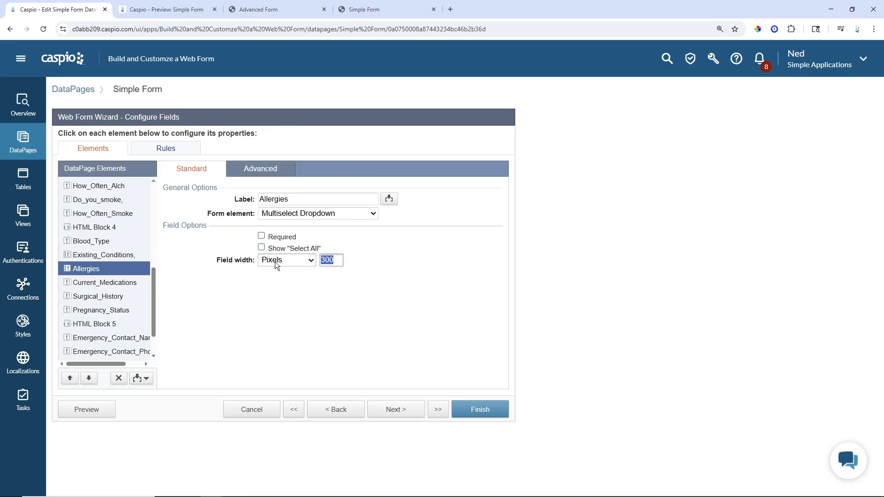
{"action": "type", "text": "228"}
Step: Give the Current_Medications field the placeholder "Current Medications" and set its label position to No Label
{"action": "left_click", "coordinate": [85, 288]}
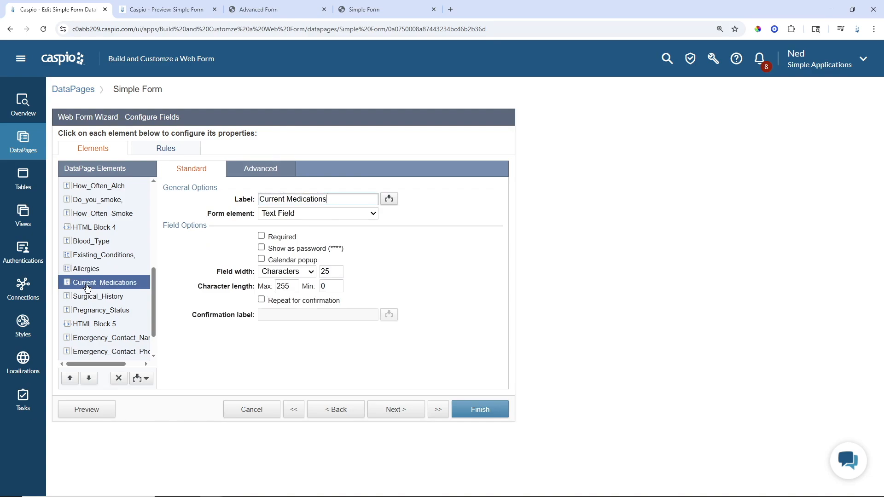
{"action": "left_click", "coordinate": [260, 168]}
{"action": "left_click", "coordinate": [270, 199]}
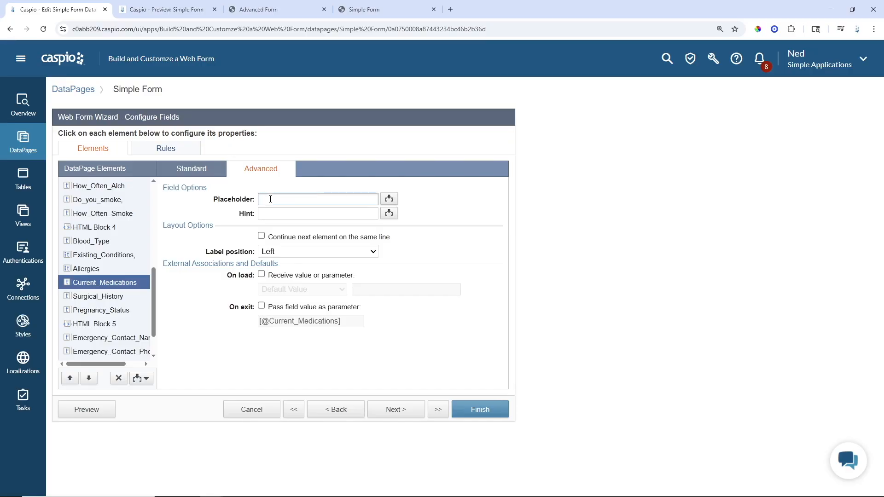
{"action": "type", "text": "Current Medications"}
{"action": "left_click", "coordinate": [300, 253]}
{"action": "left_click", "coordinate": [283, 285]}
Step: Make Current_Medications a text area 485 pixels wide and 2 rows high
{"action": "left_click", "coordinate": [207, 178]}
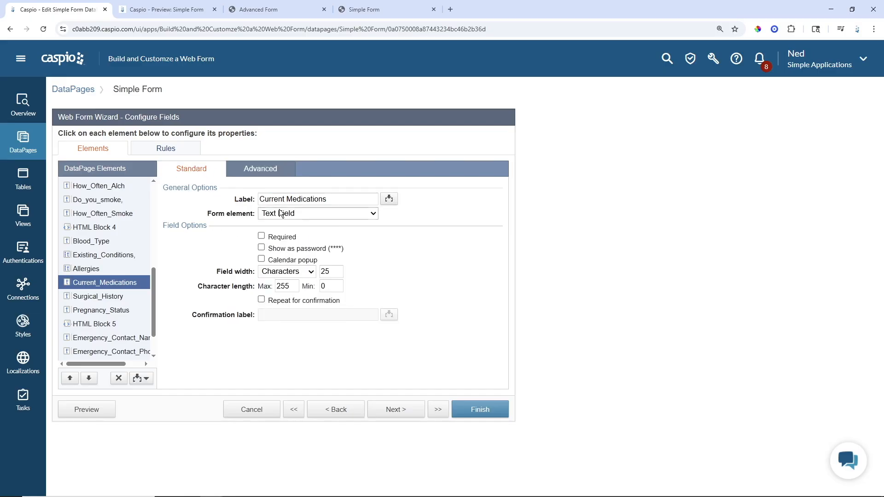
{"action": "left_click", "coordinate": [318, 213]}
{"action": "left_click", "coordinate": [286, 244]}
{"action": "left_click", "coordinate": [286, 249]}
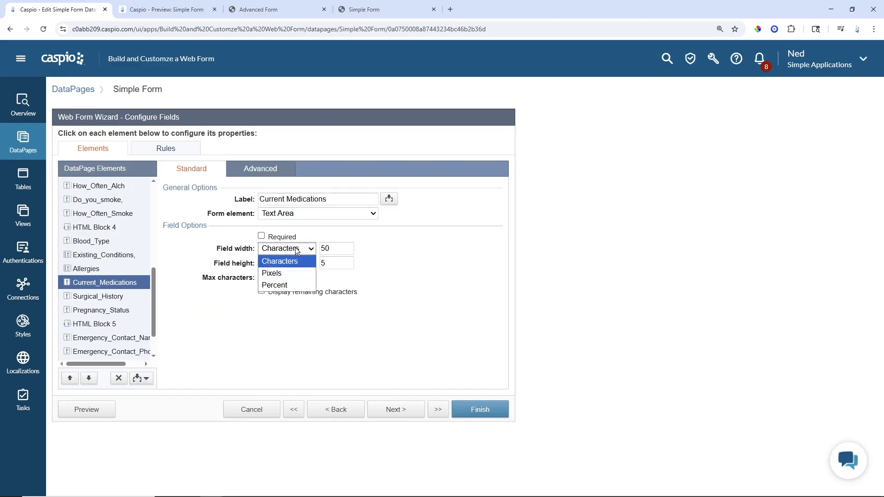
{"action": "left_click", "coordinate": [288, 270]}
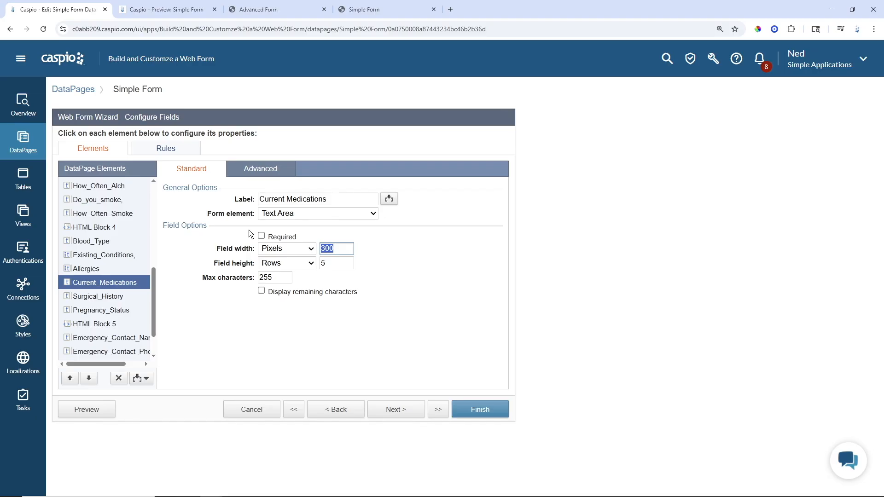
{"action": "type", "text": "485"}
{"action": "double_click", "coordinate": [332, 261]}
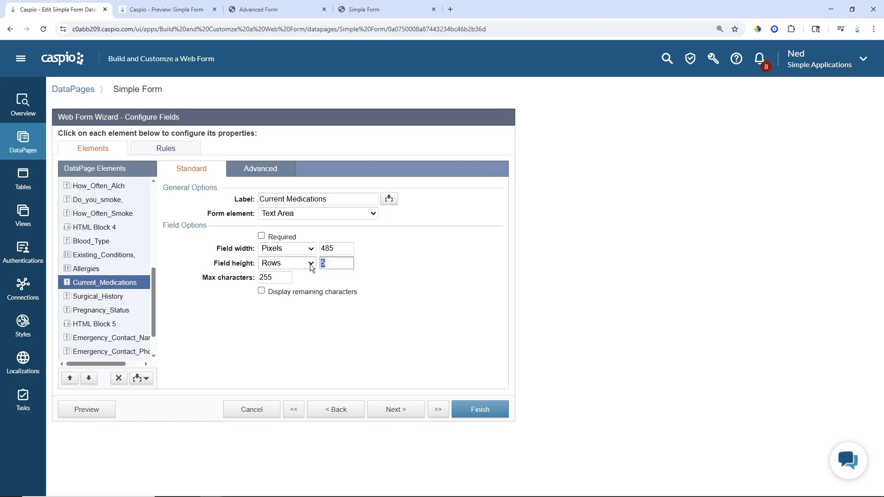
{"action": "type", "text": "2"}
Step: Make Surgical_History a text area 485 pixels wide and 2 rows high
{"action": "left_click", "coordinate": [90, 297]}
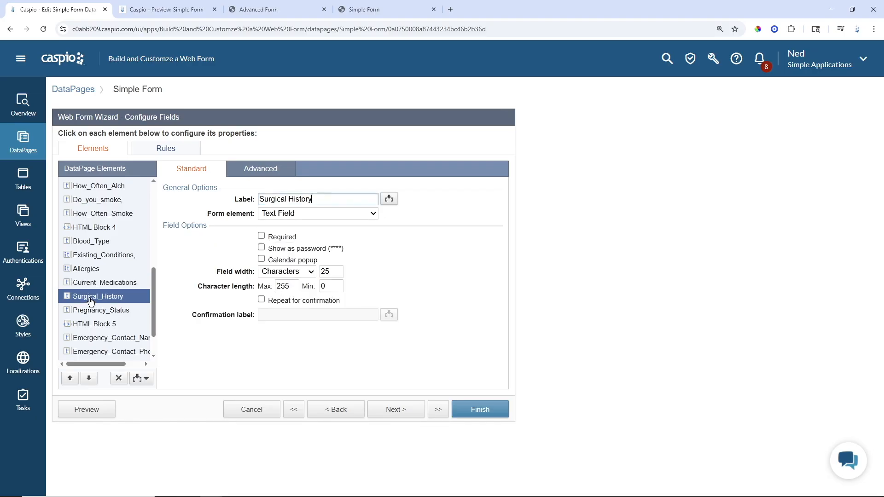
{"action": "left_click", "coordinate": [299, 217]}
{"action": "left_click", "coordinate": [291, 245]}
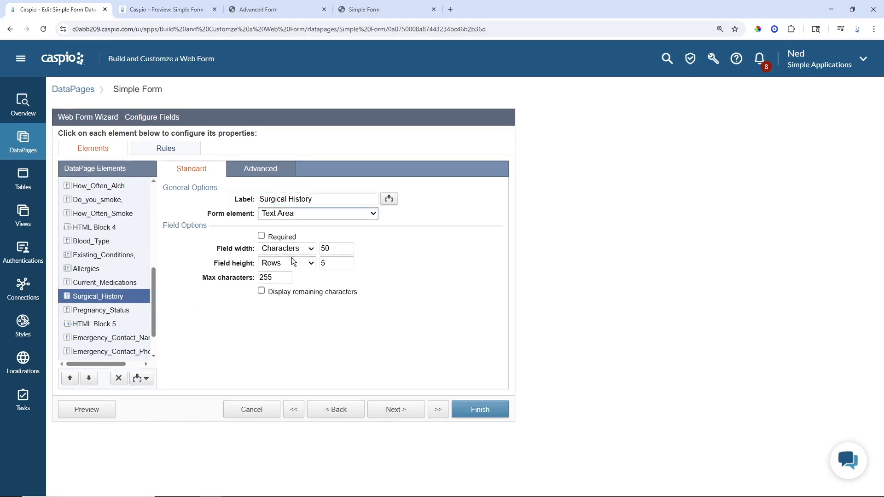
{"action": "left_click", "coordinate": [286, 247]}
{"action": "left_click", "coordinate": [271, 273]}
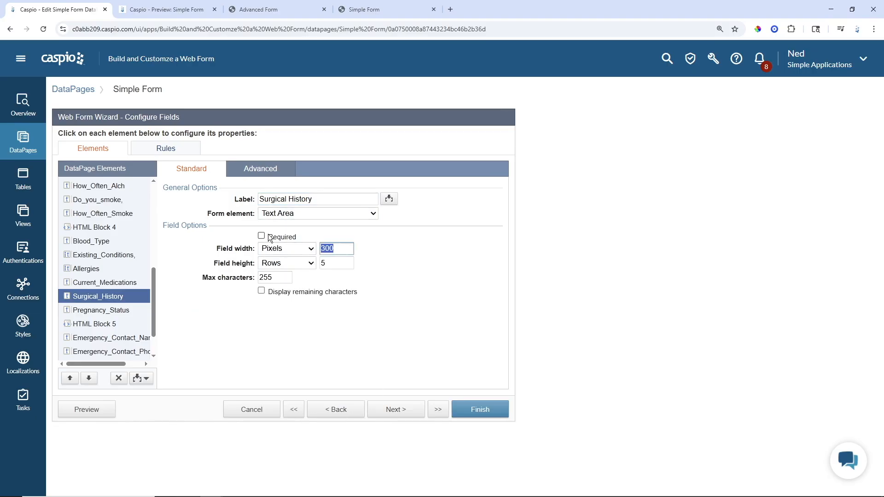
{"action": "type", "text": "485"}
{"action": "key", "text": "Tab"}
{"action": "key", "text": "Tab"}
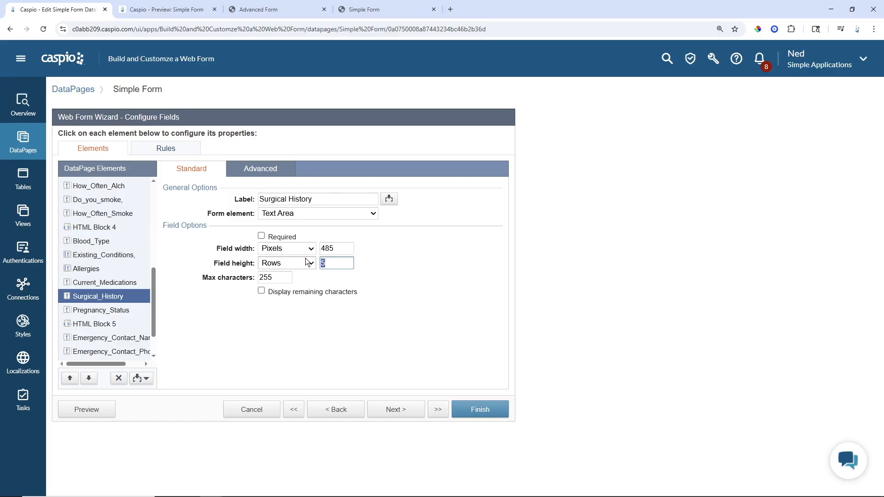
Step: Set the Surgical_History label position to No Label
{"action": "left_click", "coordinate": [259, 173]}
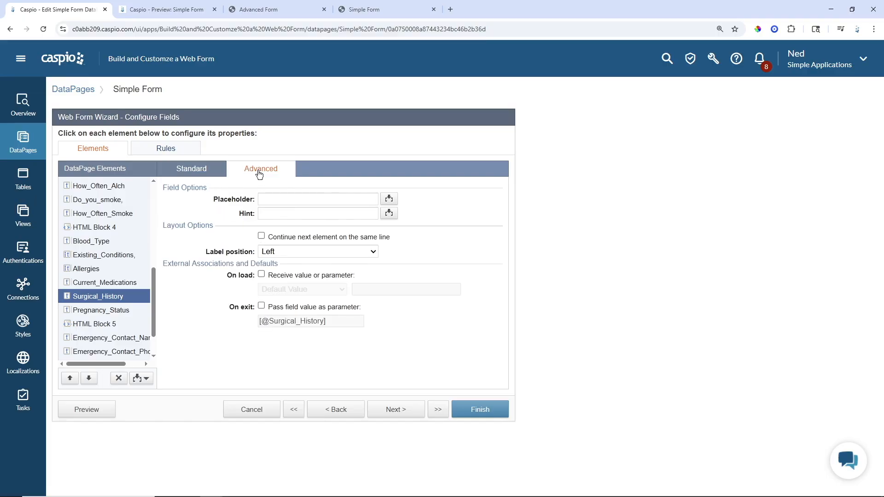
{"action": "left_click", "coordinate": [303, 251]}
{"action": "left_click", "coordinate": [291, 286]}
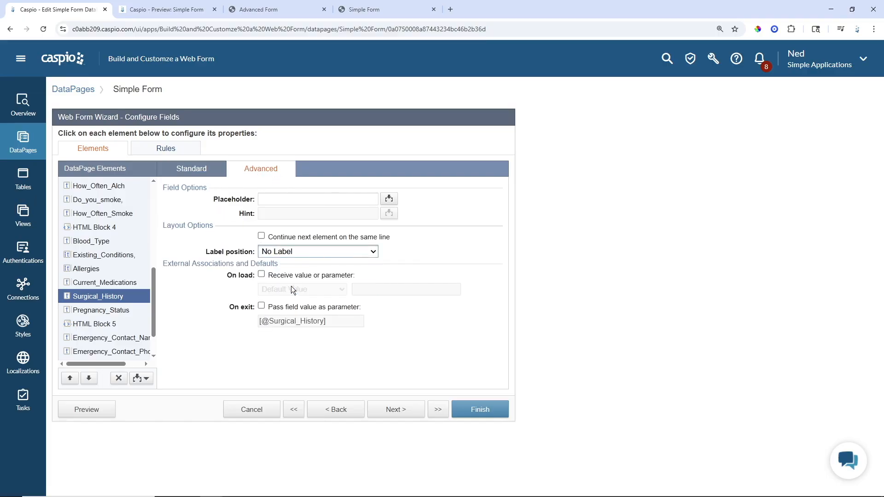
Step: Preview the form and check the Medical Background layout, including the Existing Conditions and Allergies option lists
{"action": "left_click", "coordinate": [88, 312]}
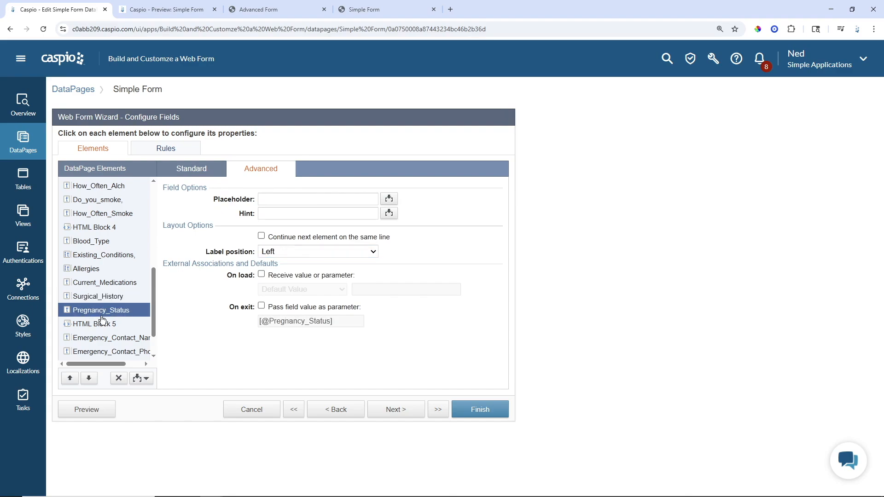
{"action": "left_click", "coordinate": [76, 410]}
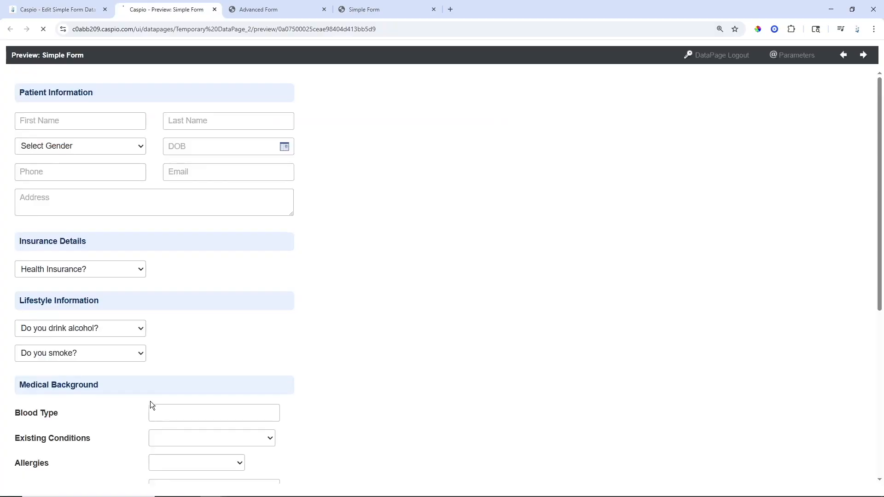
{"action": "scroll", "coordinate": [451, 225], "scroll_direction": "down", "scroll_amount": 2}
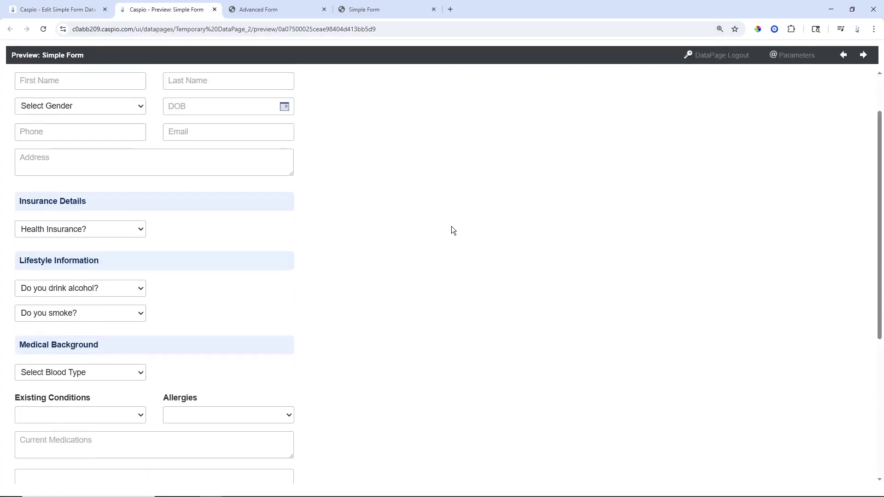
{"action": "scroll", "coordinate": [452, 221], "scroll_direction": "down", "scroll_amount": 4}
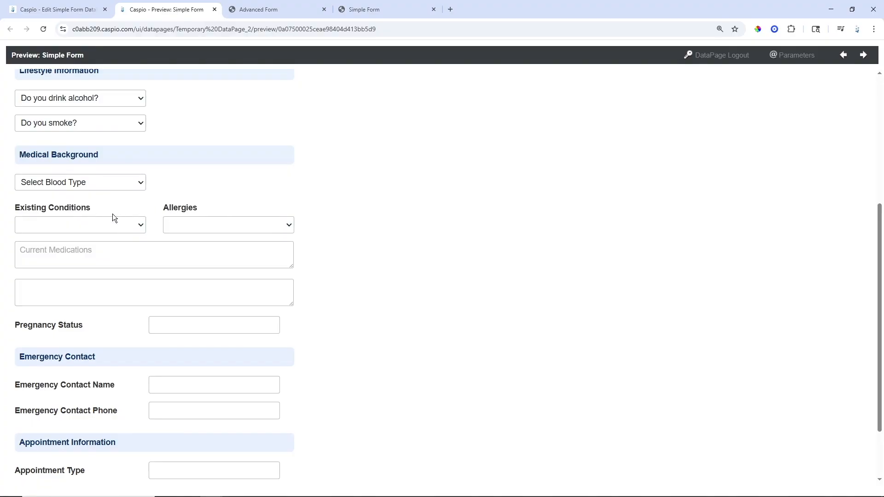
{"action": "left_click", "coordinate": [118, 225]}
{"action": "left_click", "coordinate": [205, 225]}
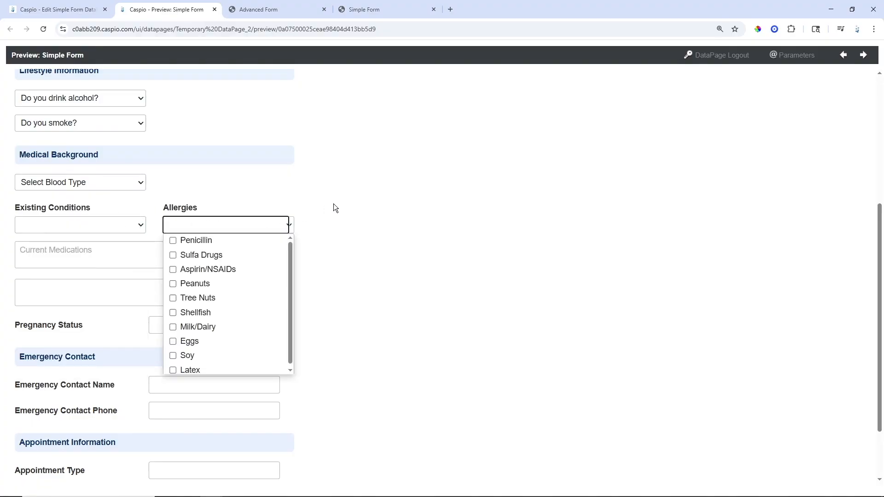
{"action": "left_click", "coordinate": [334, 207]}
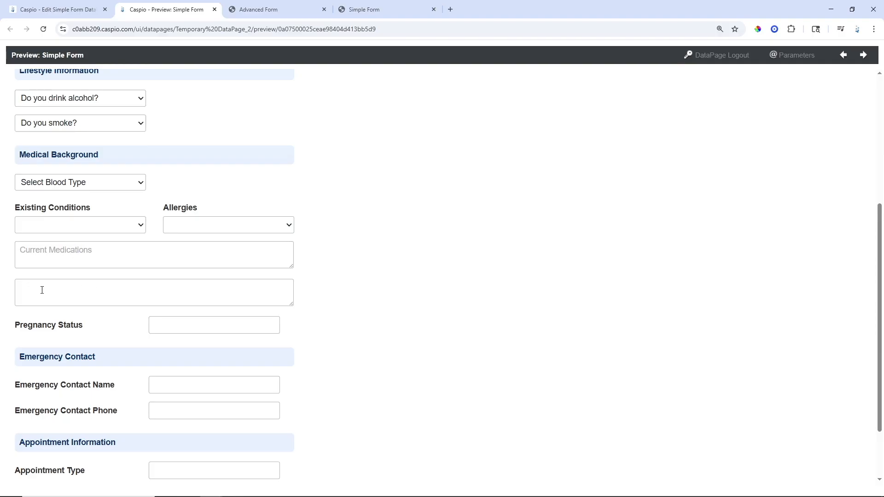
Step: Return to the form editor and give the Surgical_History field the placeholder "Surgical History"
{"action": "left_click", "coordinate": [74, 10]}
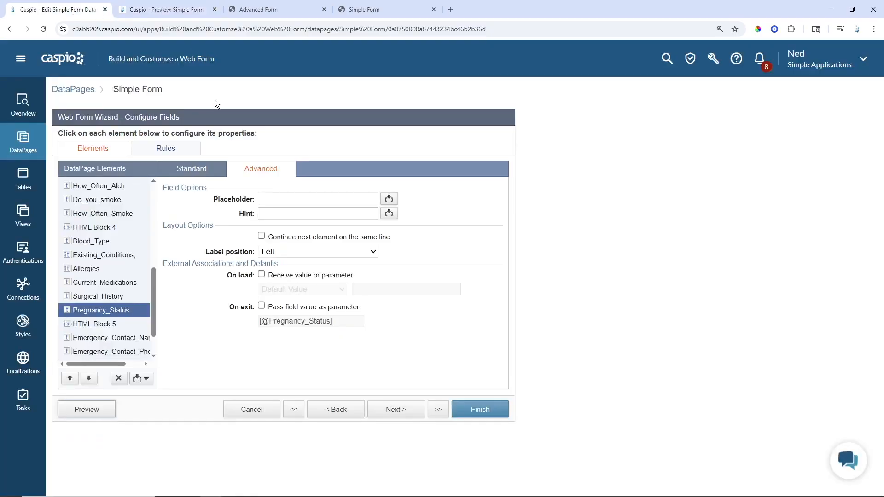
{"action": "left_click", "coordinate": [98, 272]}
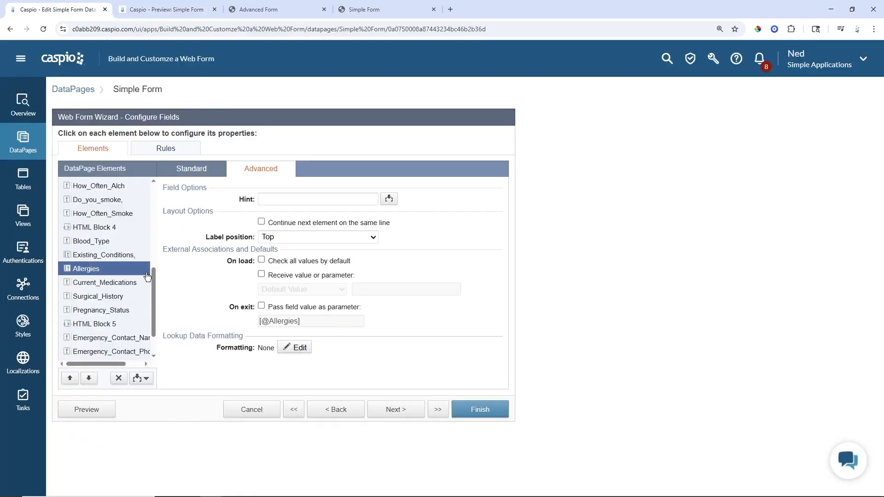
{"action": "left_click", "coordinate": [102, 299]}
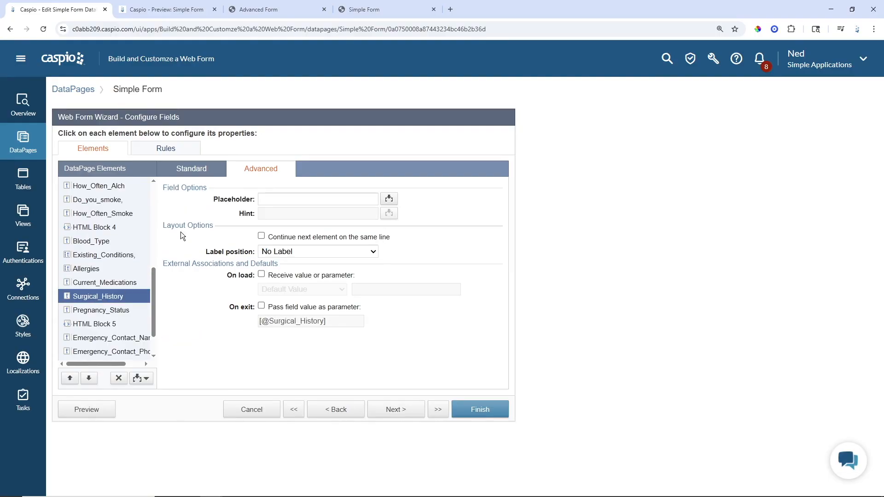
{"action": "left_click", "coordinate": [269, 202]}
{"action": "type", "text": "Surgical His"}
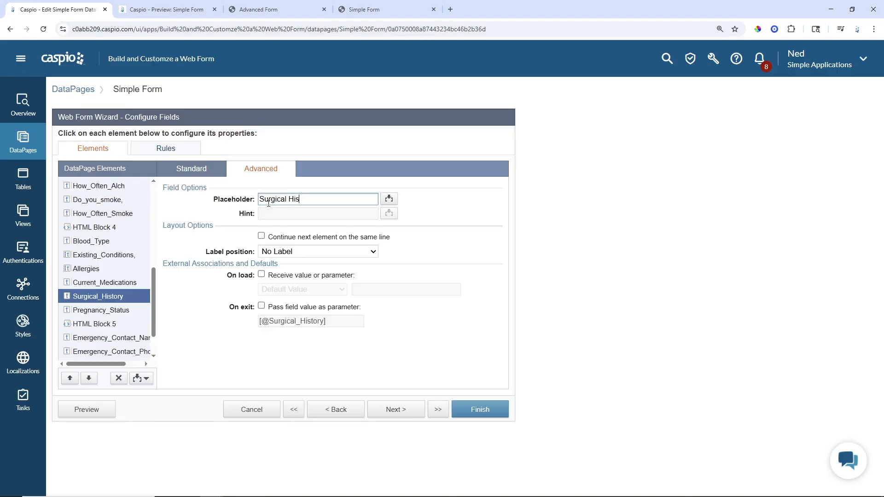
{"action": "type", "text": "tory"}
Step: In the Advanced Form, choose Female as the gender and examine the pregnancy status options
{"action": "left_click", "coordinate": [283, 11]}
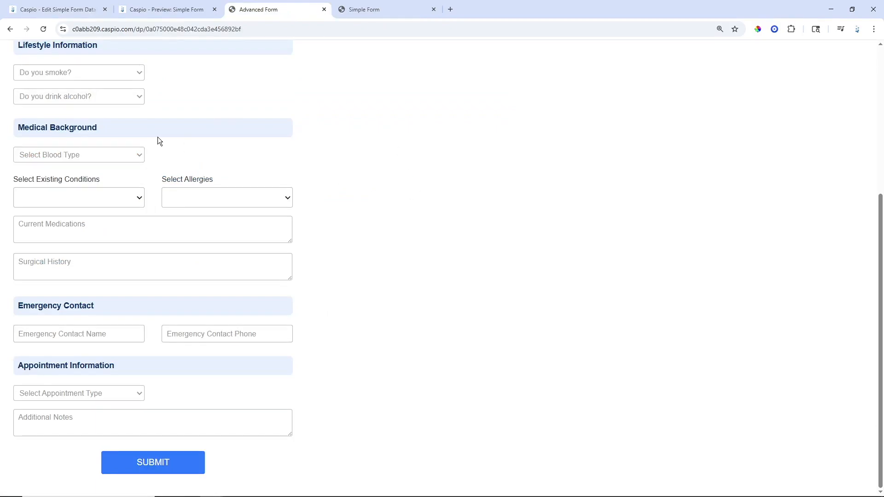
{"action": "scroll", "coordinate": [158, 140], "scroll_direction": "up", "scroll_amount": 5}
{"action": "left_click", "coordinate": [56, 117]}
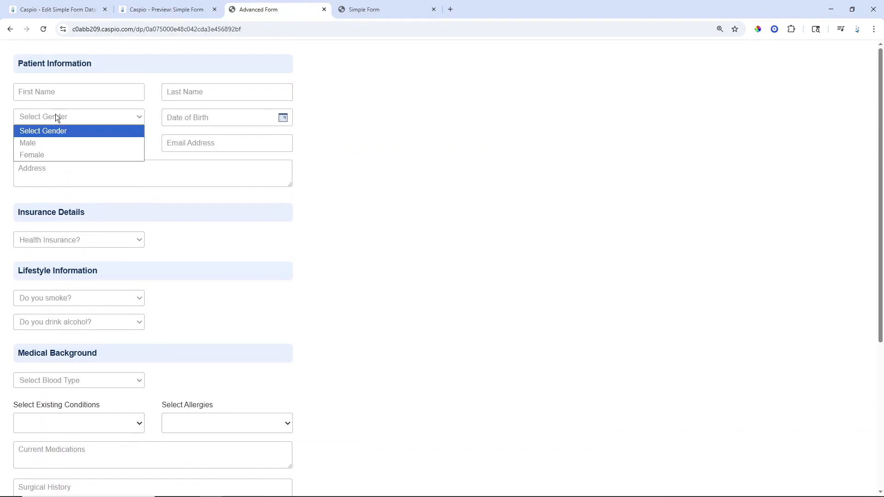
{"action": "left_click", "coordinate": [49, 154]}
{"action": "scroll", "coordinate": [369, 221], "scroll_direction": "down", "scroll_amount": 6}
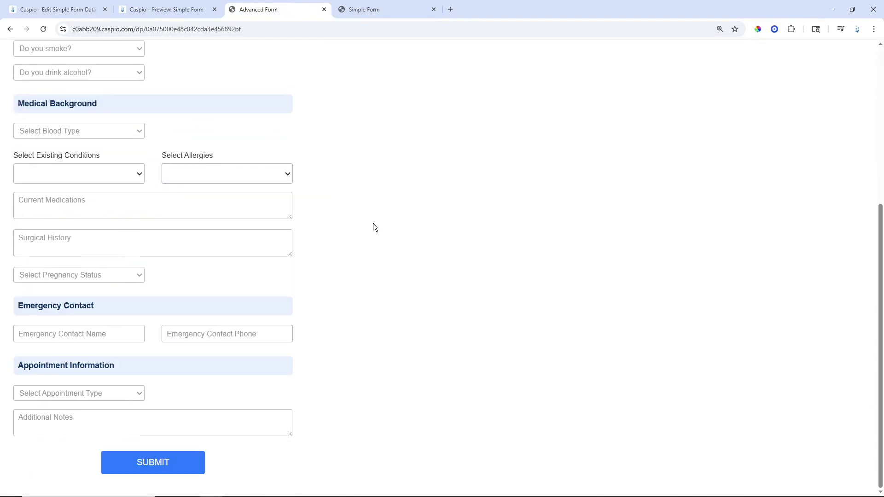
{"action": "left_click", "coordinate": [86, 279]}
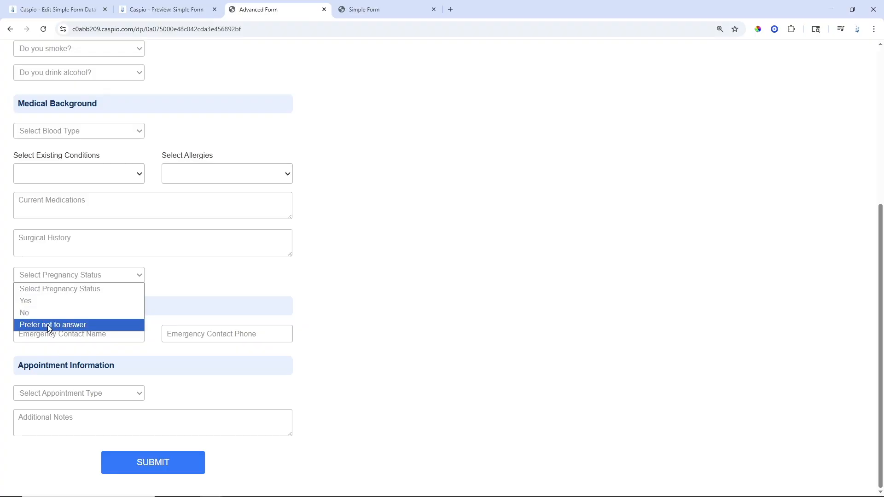
{"action": "left_click", "coordinate": [429, 319]}
Step: Back in the form editor, make Pregnancy_Status a dropdown with custom values and a field width of 228 pixels
{"action": "left_click", "coordinate": [88, 10]}
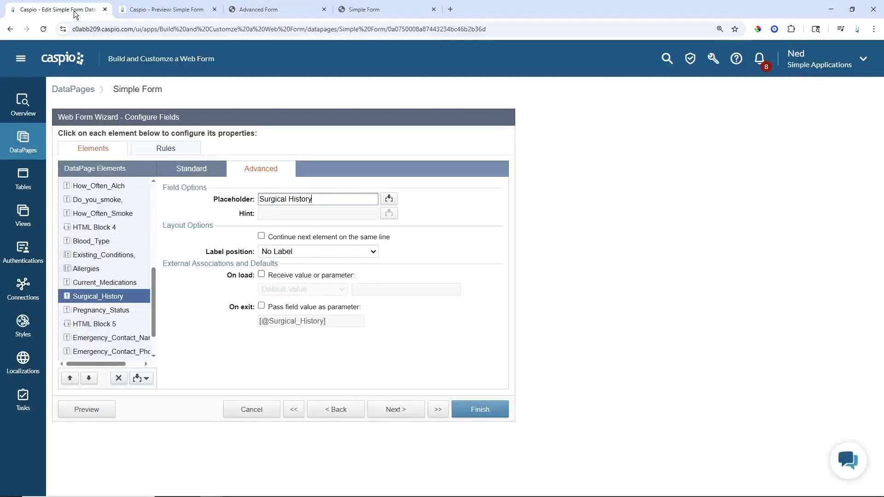
{"action": "left_click", "coordinate": [95, 311]}
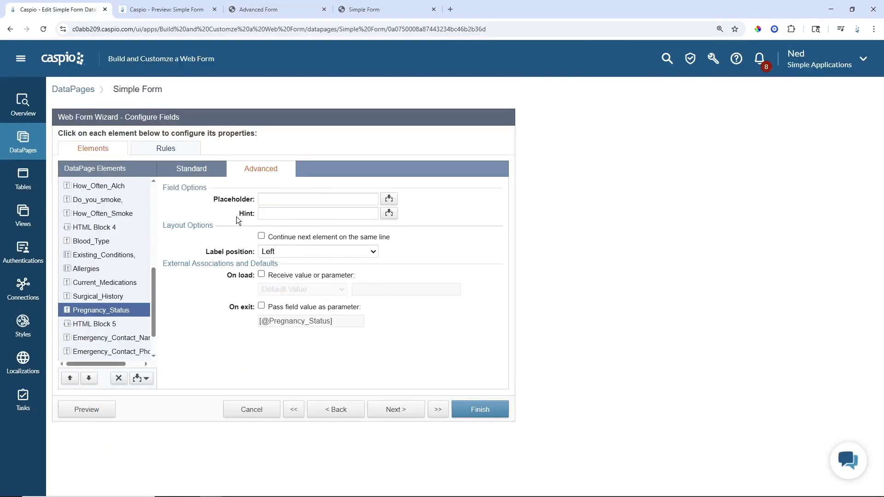
{"action": "left_click", "coordinate": [209, 169]}
{"action": "left_click", "coordinate": [289, 213]}
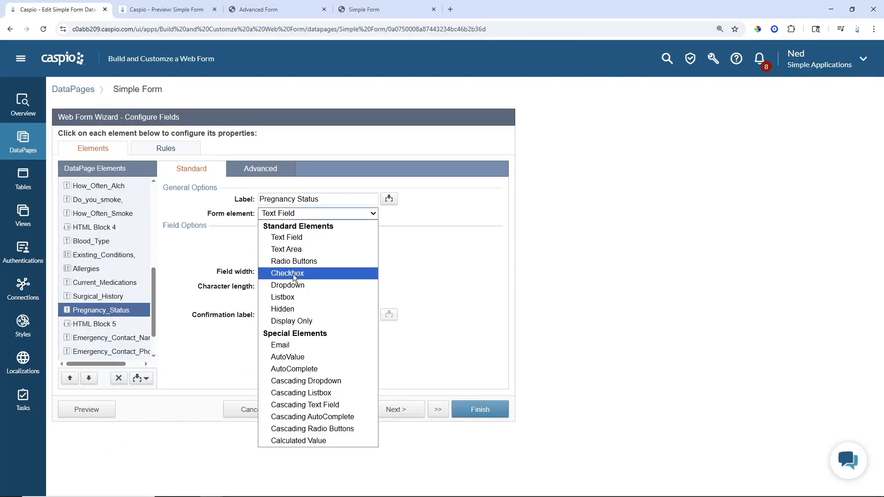
{"action": "left_click", "coordinate": [287, 285]}
{"action": "left_click", "coordinate": [283, 262]}
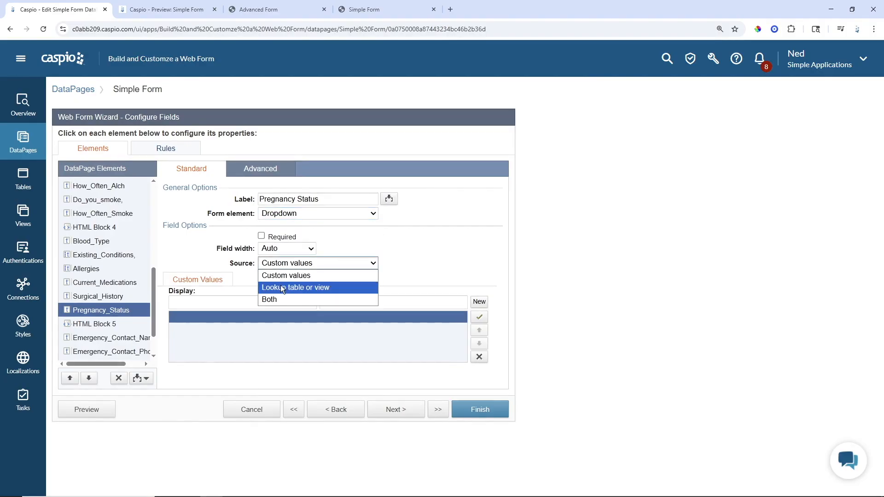
{"action": "left_click", "coordinate": [278, 275]}
{"action": "left_click", "coordinate": [287, 248]}
{"action": "left_click", "coordinate": [278, 270]}
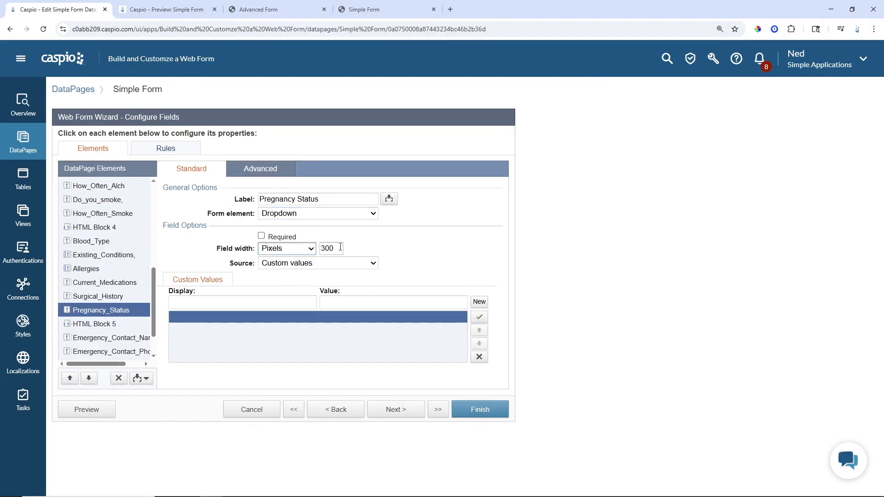
{"action": "type", "text": "228"}
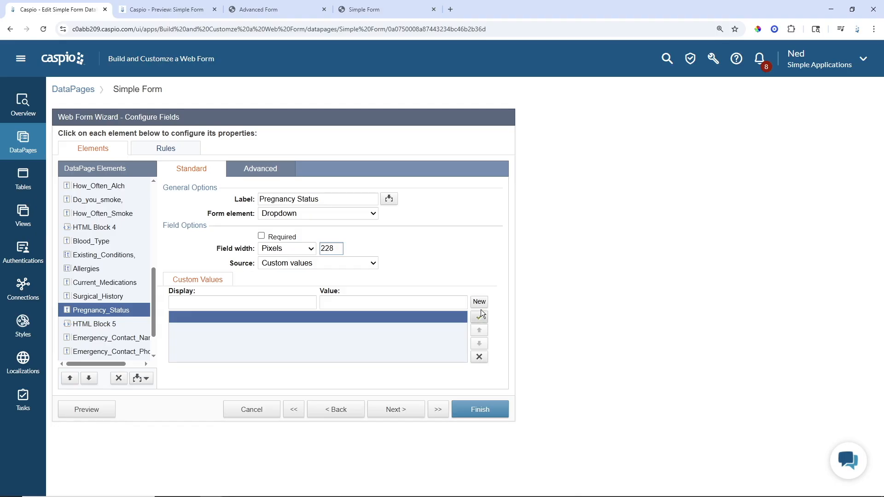
Step: Add "Select pregnancy status" as the first Pregnancy_Status dropdown option, with an empty value
{"action": "left_click", "coordinate": [257, 303]}
{"action": "type", "text": "Select preg"}
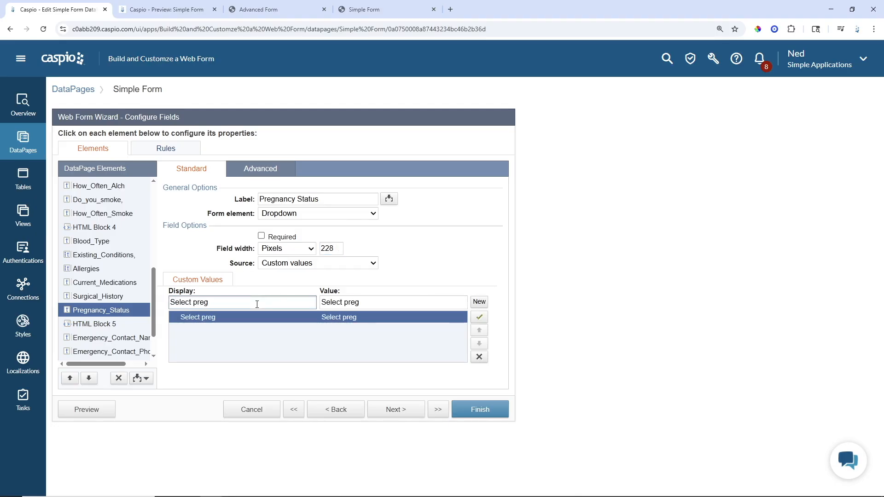
{"action": "type", "text": "nancy status"}
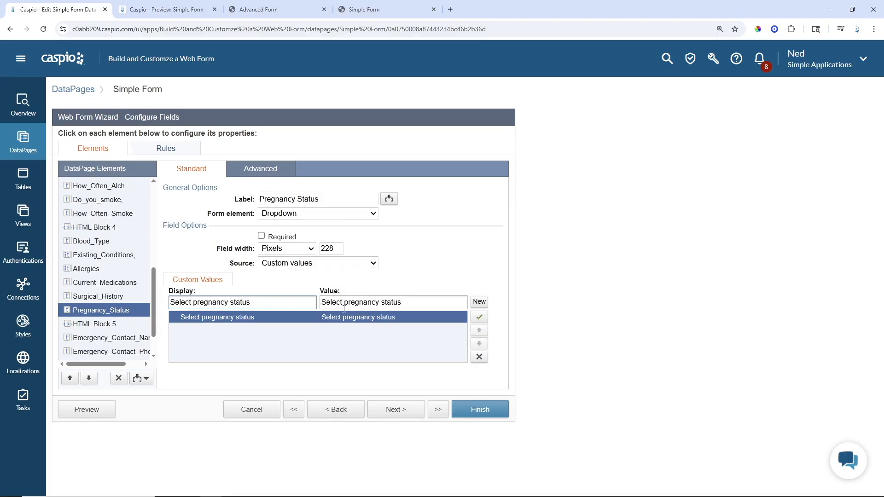
{"action": "triple_click", "coordinate": [375, 303]}
{"action": "key", "text": "BackSpace"}
Step: Add the custom values "Yes", "No" and "Prefer not to answer" to the Pregnancy_Status dropdown
{"action": "left_click", "coordinate": [478, 302]}
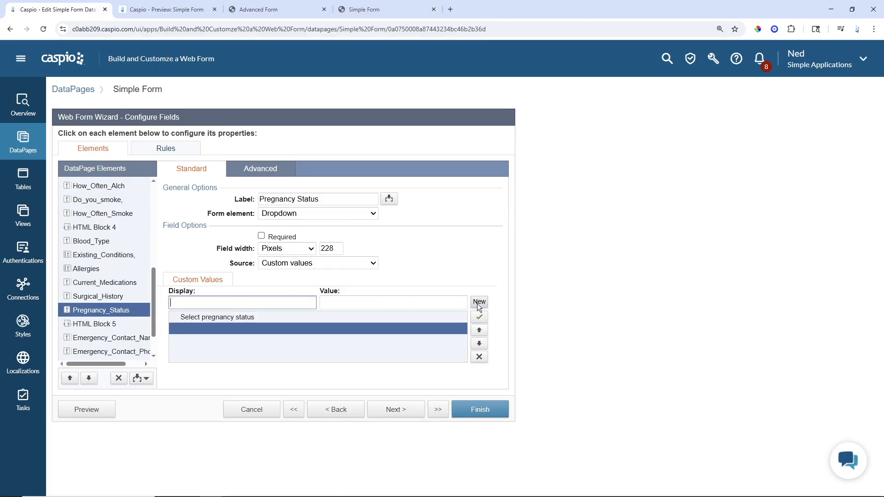
{"action": "type", "text": "Yes"}
{"action": "left_click", "coordinate": [477, 302]}
{"action": "type", "text": "No"}
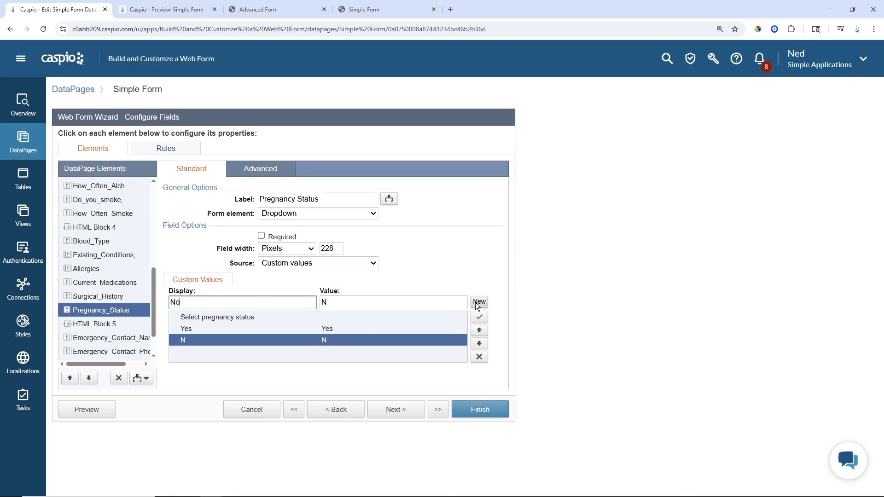
{"action": "left_click", "coordinate": [477, 302]}
{"action": "type", "text": "Prefe"}
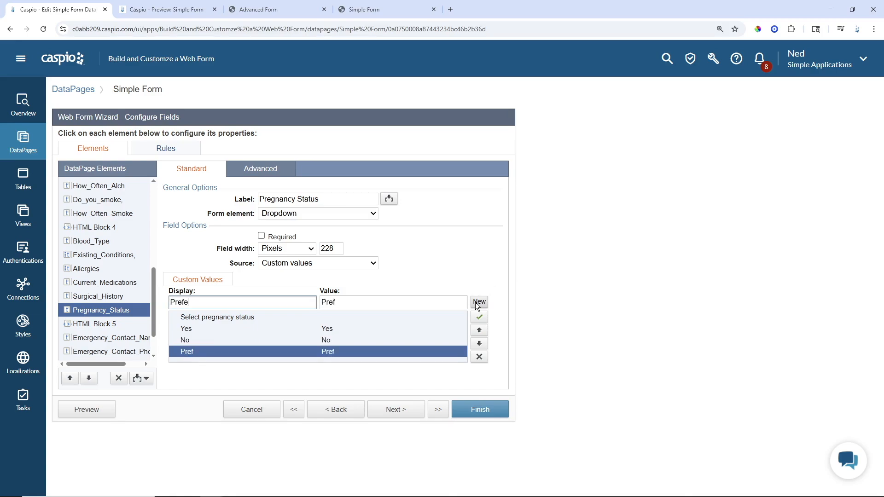
{"action": "type", "text": "r not to answer"}
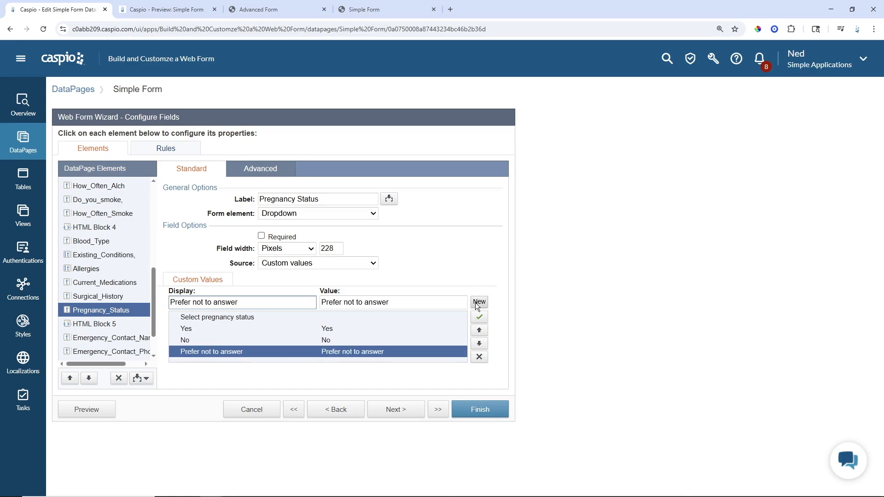
Step: Change the label position of Pregnancy_Status so that the field is shown without its label
{"action": "left_click", "coordinate": [291, 177]}
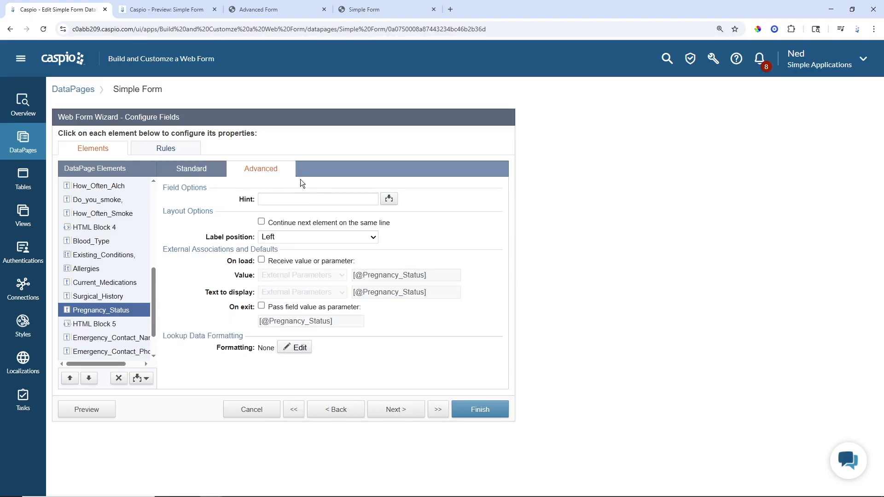
{"action": "left_click", "coordinate": [294, 237]}
{"action": "left_click", "coordinate": [288, 269]}
Step: Create a new form rule, Rule 4, with the criterion that Gender is not equal to "Female"
{"action": "left_click", "coordinate": [164, 149]}
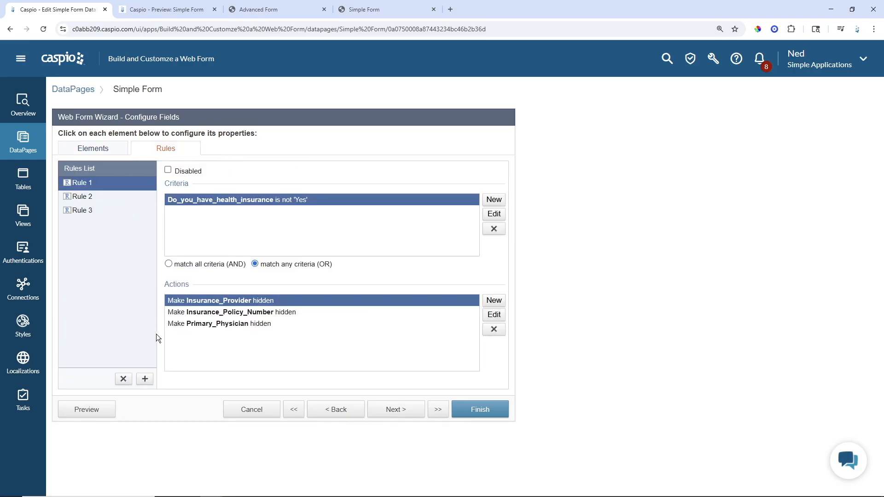
{"action": "left_click", "coordinate": [145, 379]}
{"action": "left_click", "coordinate": [494, 199]}
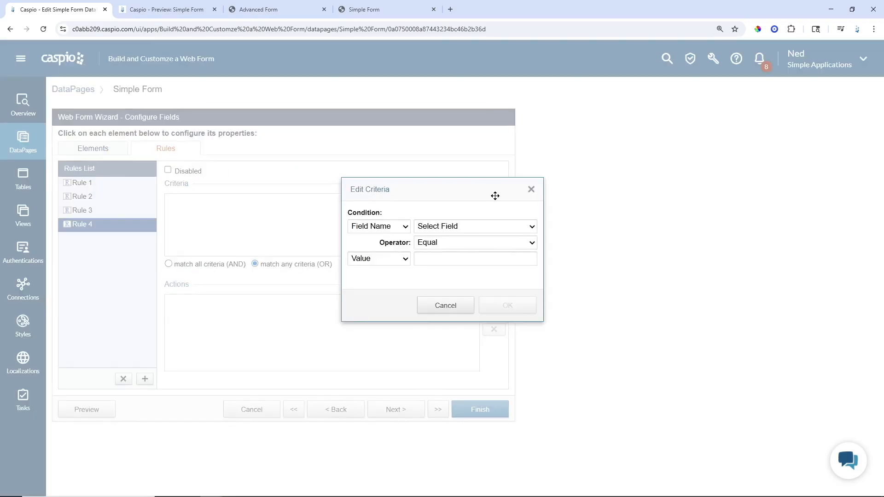
{"action": "left_click", "coordinate": [470, 226]}
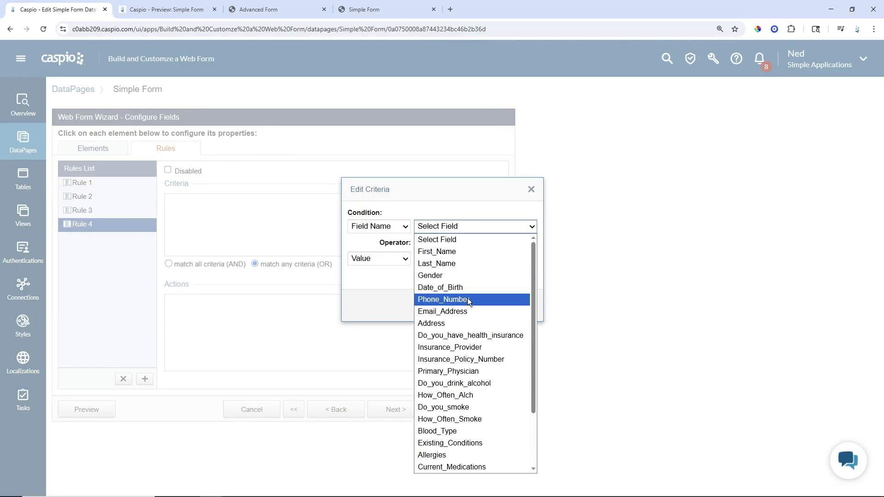
{"action": "left_click", "coordinate": [455, 276]}
{"action": "left_click", "coordinate": [449, 243]}
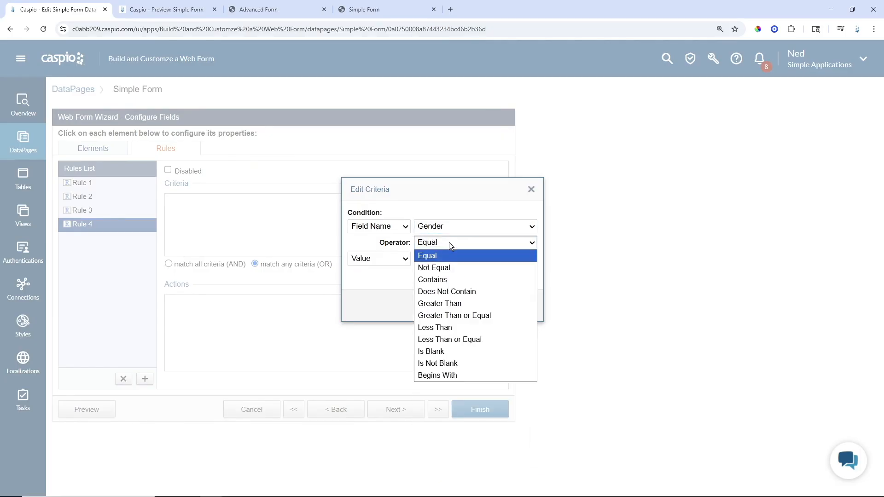
{"action": "left_click", "coordinate": [441, 266]}
{"action": "left_click", "coordinate": [442, 263]}
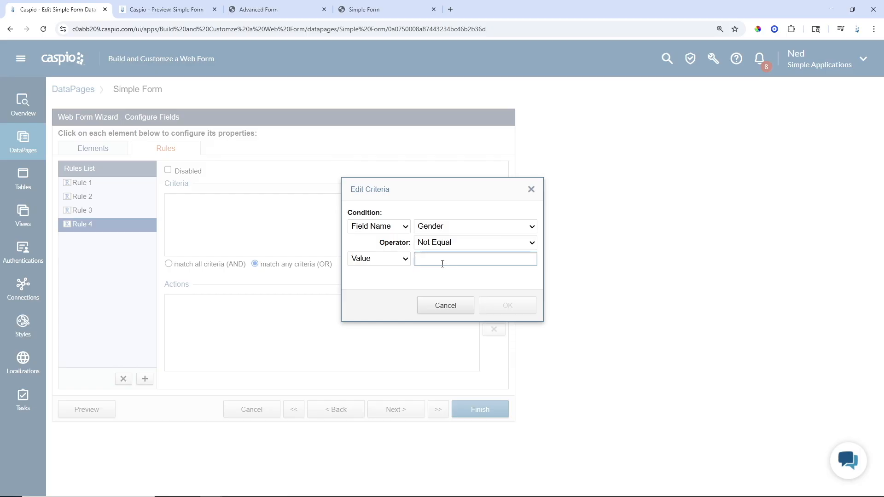
{"action": "type", "text": "Female"}
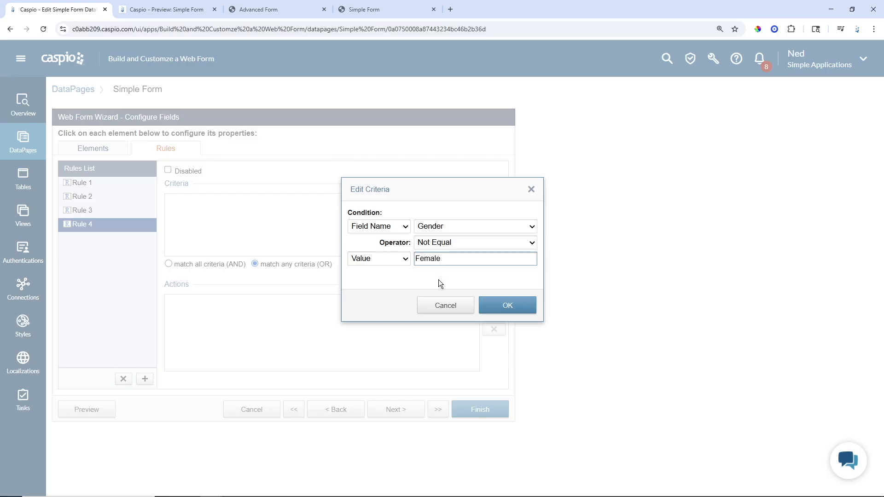
{"action": "left_click", "coordinate": [484, 305]}
Step: Add an action to Rule 4 that hides the Pregnancy_Status field
{"action": "left_click", "coordinate": [489, 300]}
{"action": "left_click", "coordinate": [466, 233]}
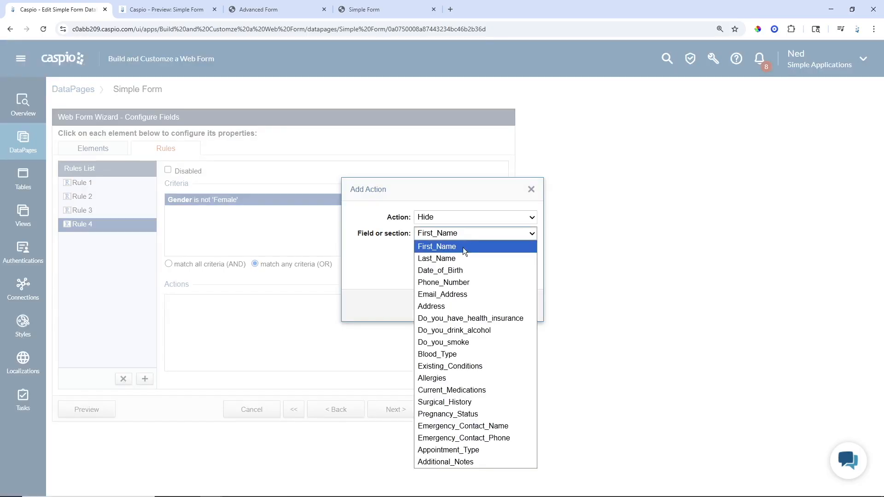
{"action": "left_click", "coordinate": [462, 414]}
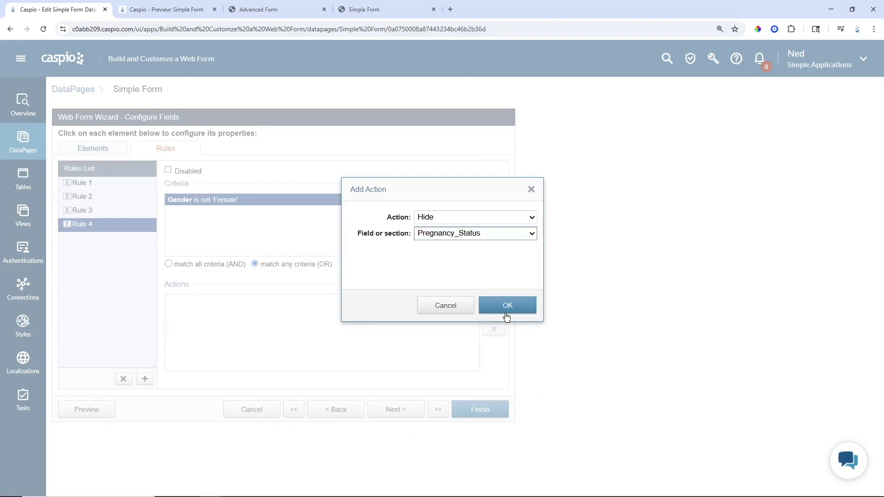
{"action": "left_click", "coordinate": [505, 306]}
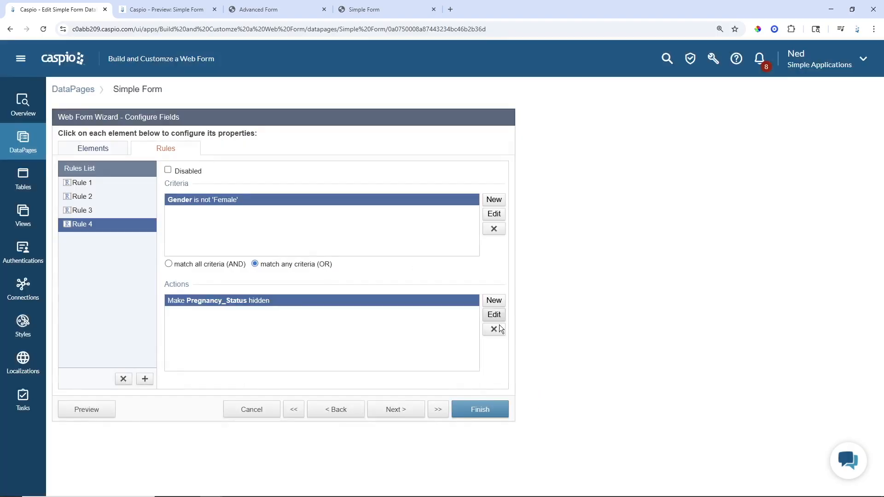
Step: Preview the form and check the Medical Background section for Pregnancy Status with a gender other than Female selected
{"action": "left_click", "coordinate": [92, 409]}
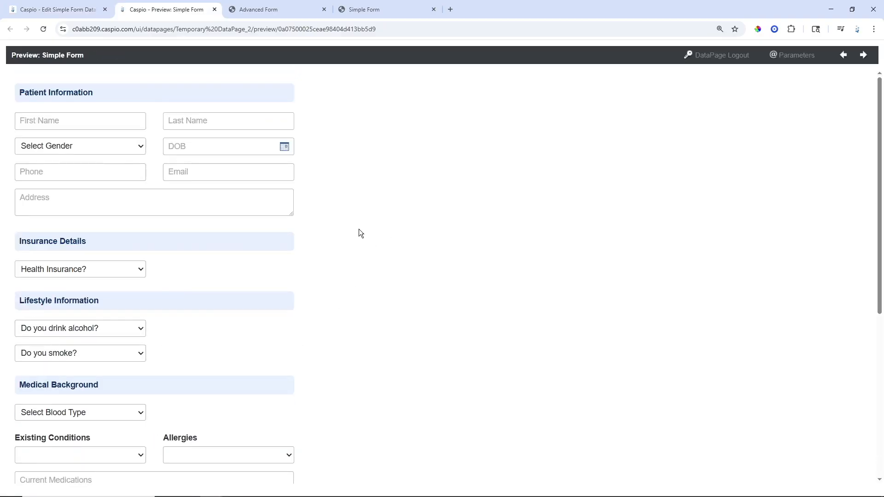
{"action": "scroll", "coordinate": [359, 227], "scroll_direction": "down", "scroll_amount": 4}
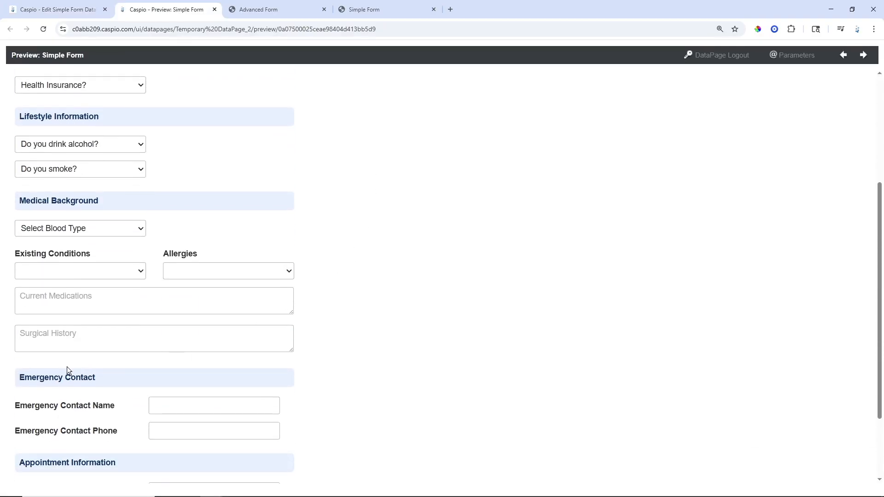
{"action": "scroll", "coordinate": [80, 357], "scroll_direction": "up", "scroll_amount": 4}
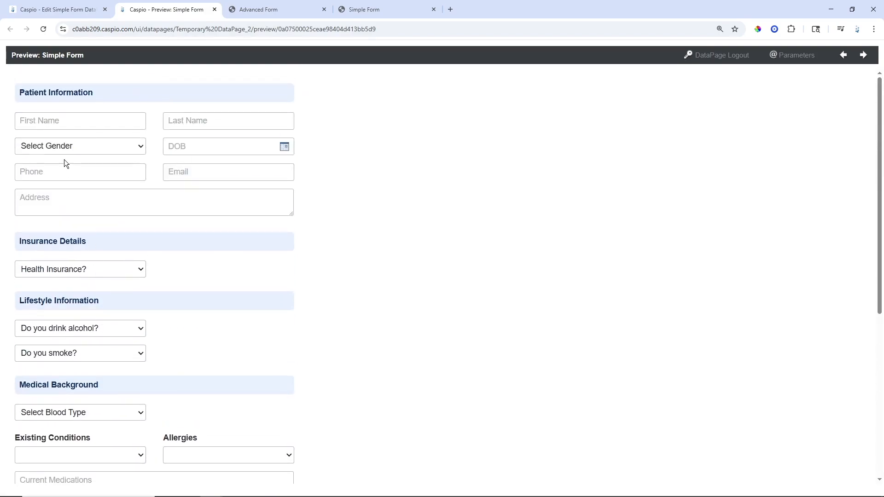
{"action": "left_click", "coordinate": [59, 146]}
{"action": "left_click", "coordinate": [54, 175]}
{"action": "scroll", "coordinate": [345, 249], "scroll_direction": "down", "scroll_amount": 6}
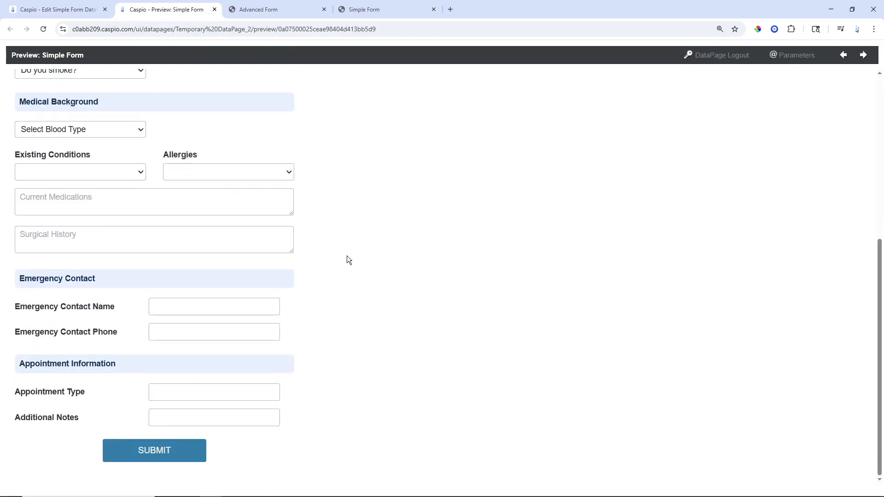
{"action": "scroll", "coordinate": [347, 256], "scroll_direction": "up", "scroll_amount": 6}
Step: In the preview, choose Female as the gender and examine the pregnancy status dropdown's options
{"action": "left_click", "coordinate": [80, 148]}
{"action": "left_click", "coordinate": [62, 189]}
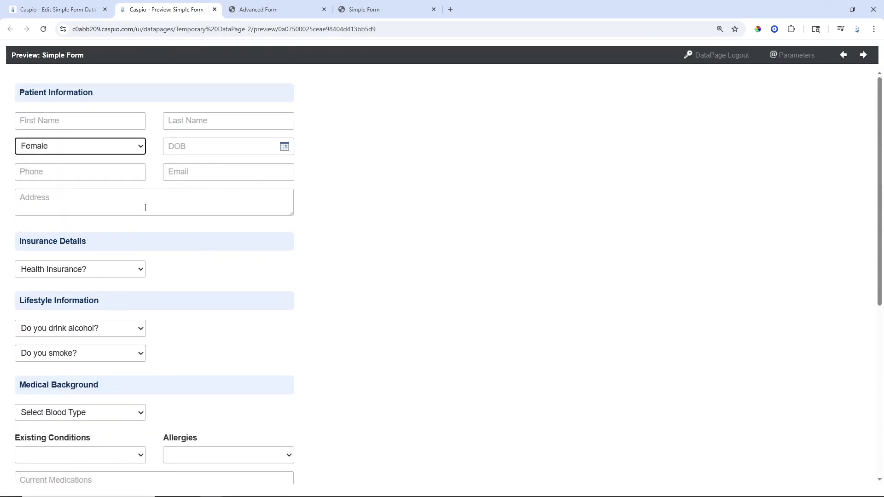
{"action": "scroll", "coordinate": [446, 283], "scroll_direction": "down", "scroll_amount": 5}
{"action": "left_click", "coordinate": [125, 326]}
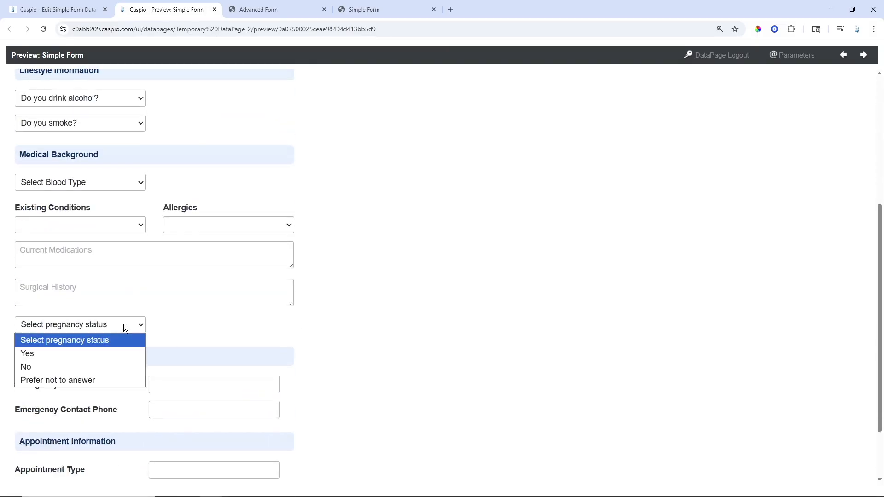
{"action": "left_click", "coordinate": [217, 332]}
{"action": "scroll", "coordinate": [364, 316], "scroll_direction": "down", "scroll_amount": 2}
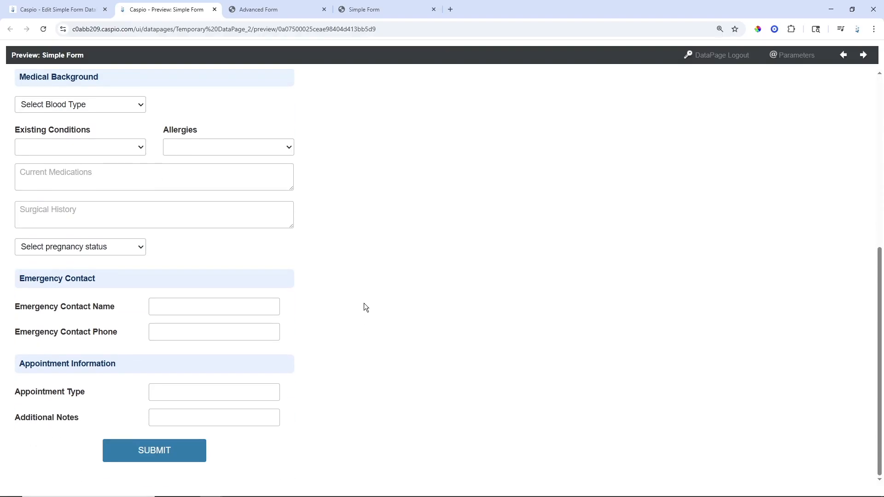
Step: Switch to the Advanced Form and examine its Emergency Contact and Appointment Information fields, including the appointment type options
{"action": "left_click", "coordinate": [289, 10]}
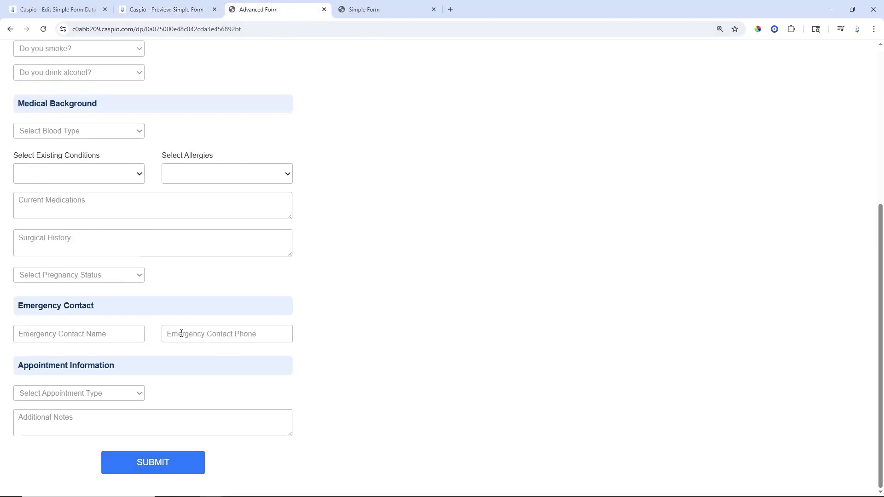
{"action": "left_click", "coordinate": [131, 393]}
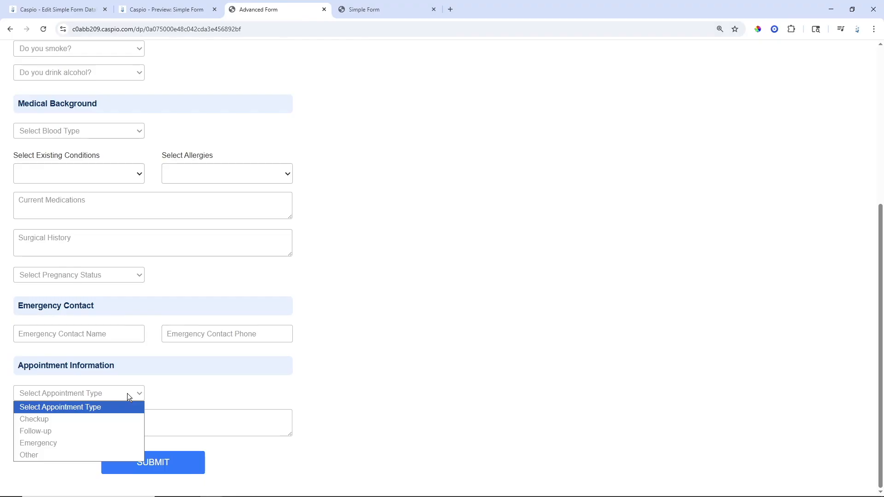
{"action": "left_click", "coordinate": [157, 393]}
{"action": "scroll", "coordinate": [380, 316], "scroll_direction": "up", "scroll_amount": 3}
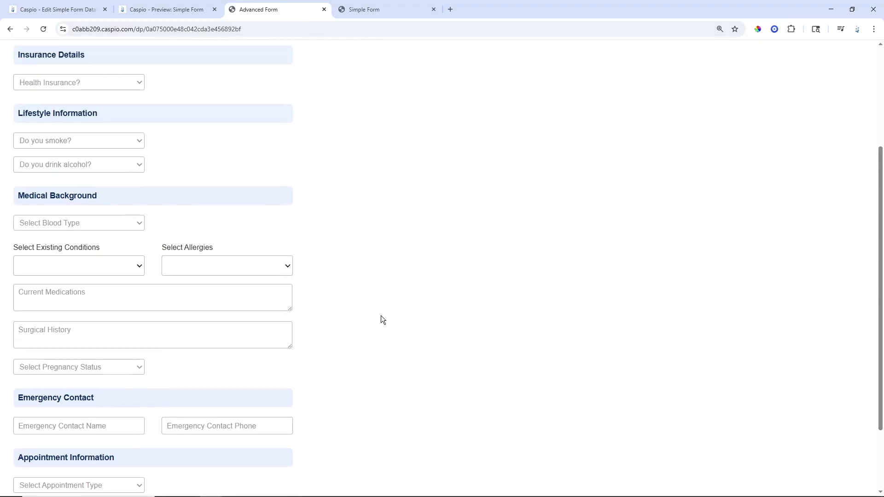
{"action": "scroll", "coordinate": [382, 316], "scroll_direction": "down", "scroll_amount": 3}
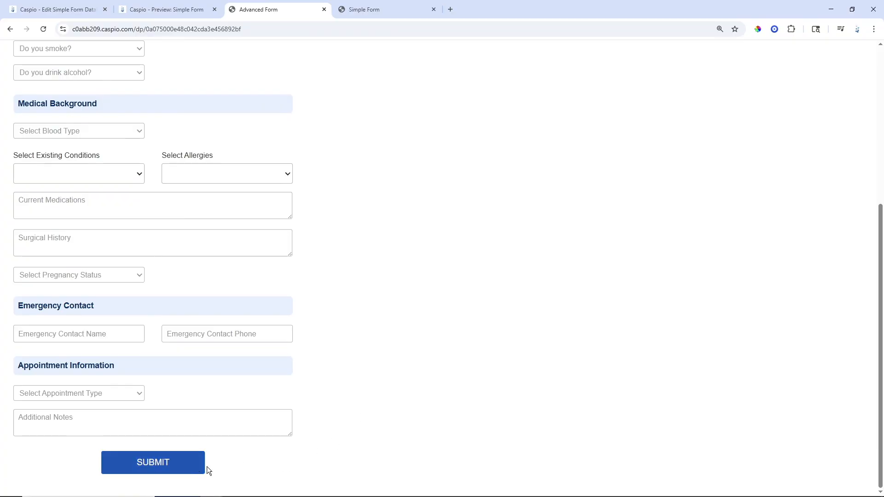
{"action": "scroll", "coordinate": [436, 158], "scroll_direction": "up", "scroll_amount": 5}
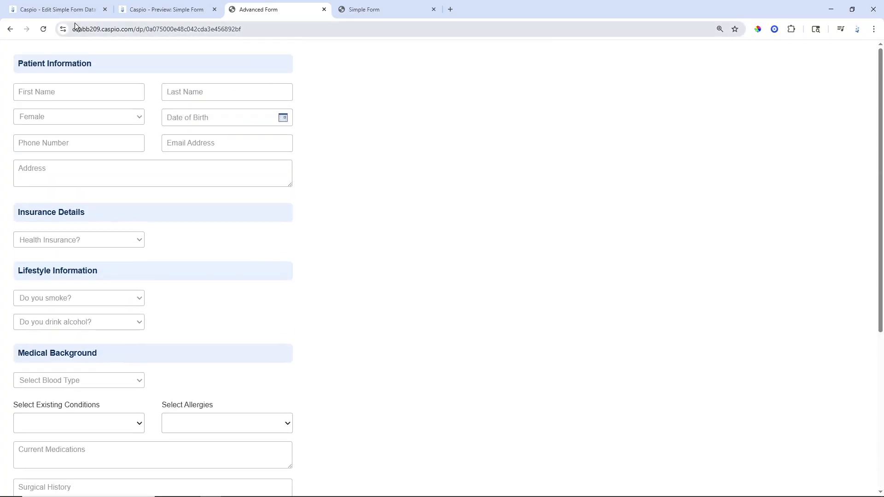
Step: Return to the form editor's element list and save the Simple Form by finishing the wizard
{"action": "left_click", "coordinate": [60, 11]}
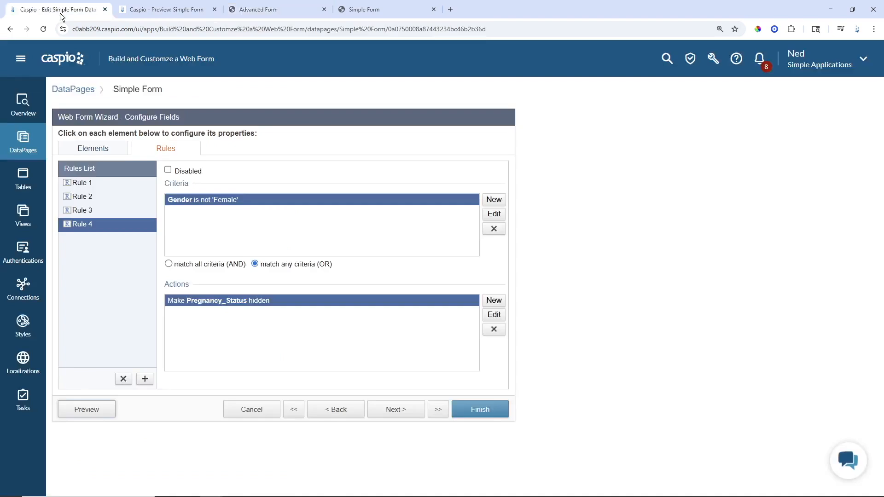
{"action": "left_click", "coordinate": [91, 152]}
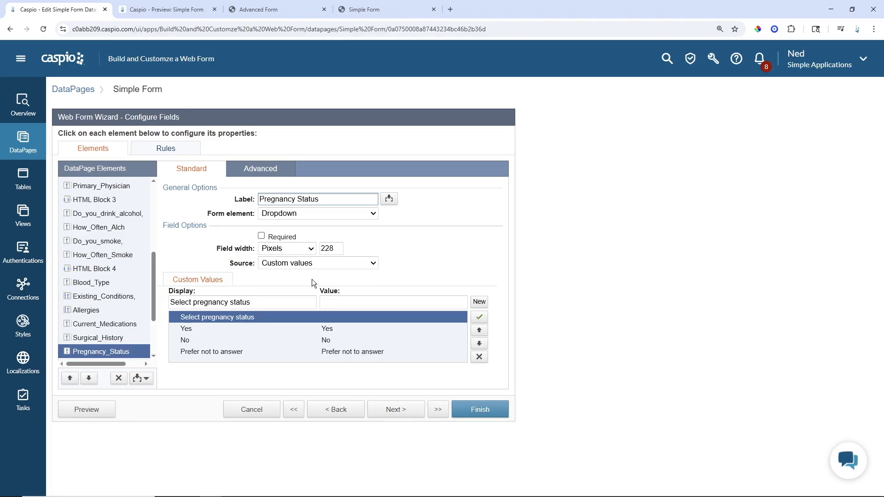
{"action": "left_click", "coordinate": [478, 410]}
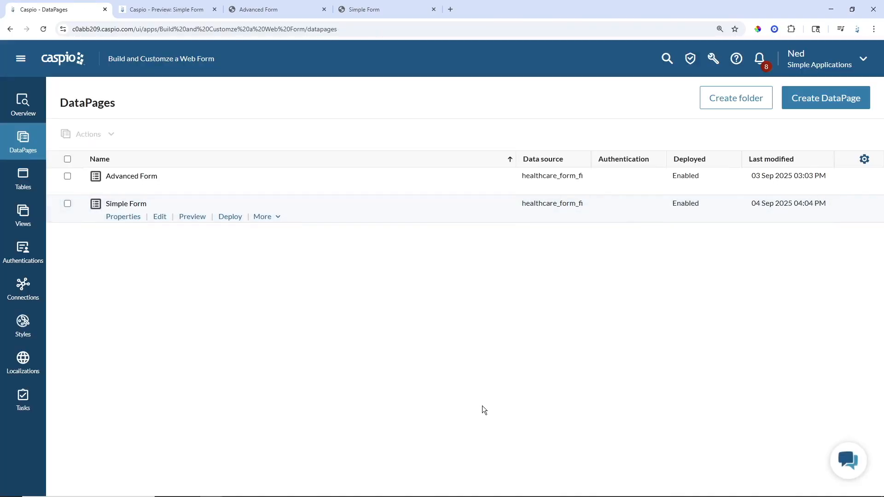
Step: Reopen the Simple Form for editing and advance the wizard to Configure Fields
{"action": "left_click", "coordinate": [160, 218]}
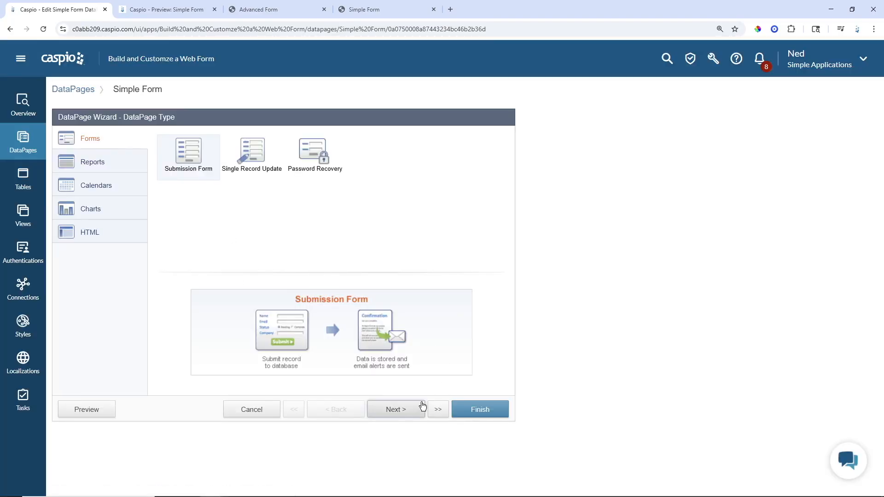
{"action": "left_click", "coordinate": [401, 410]}
{"action": "left_click", "coordinate": [401, 409]}
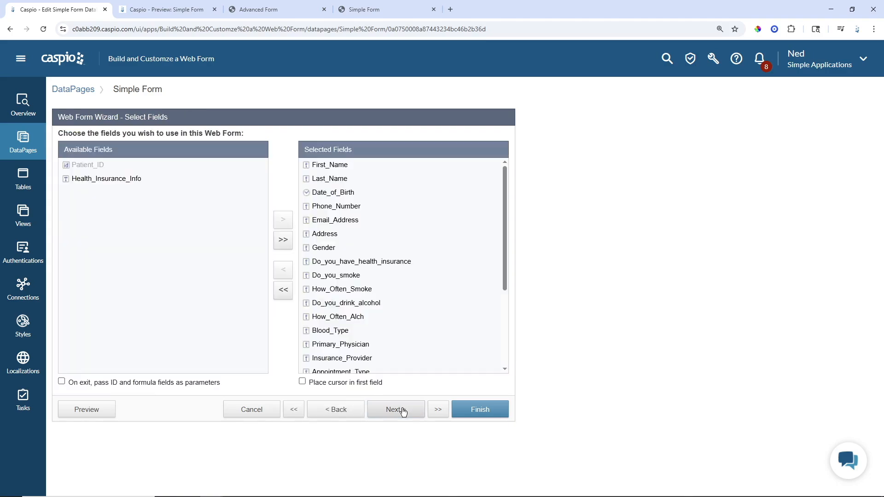
{"action": "left_click", "coordinate": [401, 410]}
{"action": "scroll", "coordinate": [109, 276], "scroll_direction": "down", "scroll_amount": 6}
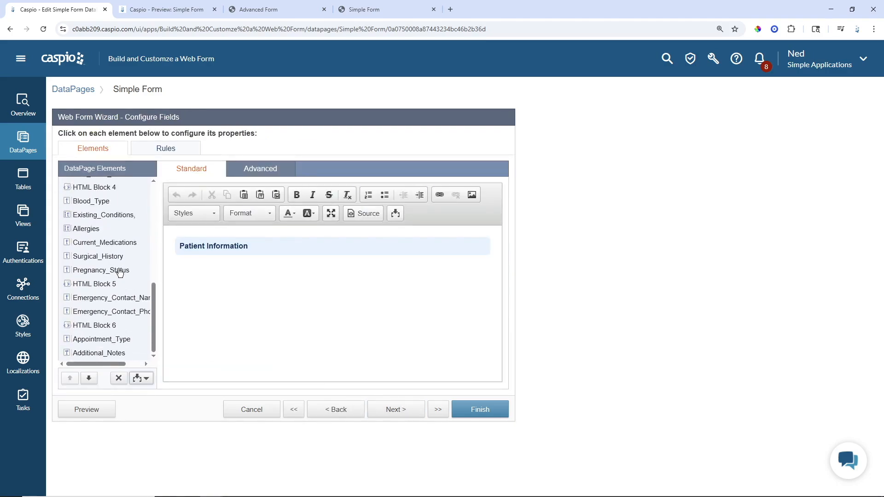
Step: Reuse the Emergency Contact Name label as its placeholder, with No Label as the label position and the next element continuing on the same line
{"action": "left_click", "coordinate": [102, 298]}
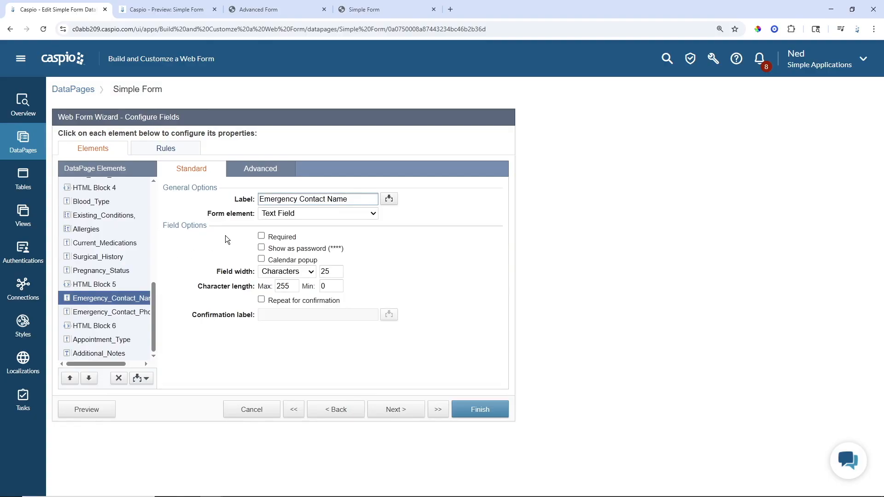
{"action": "left_click", "coordinate": [263, 171]}
{"action": "left_click", "coordinate": [290, 198]}
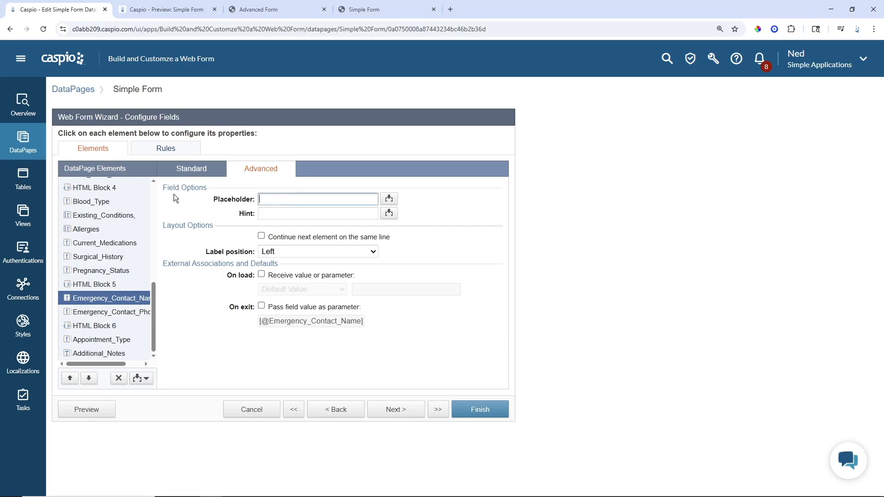
{"action": "left_click", "coordinate": [190, 169]}
{"action": "left_click_drag", "start_coordinate": [362, 199], "coordinate": [214, 197]}
{"action": "key", "text": "ctrl+c"}
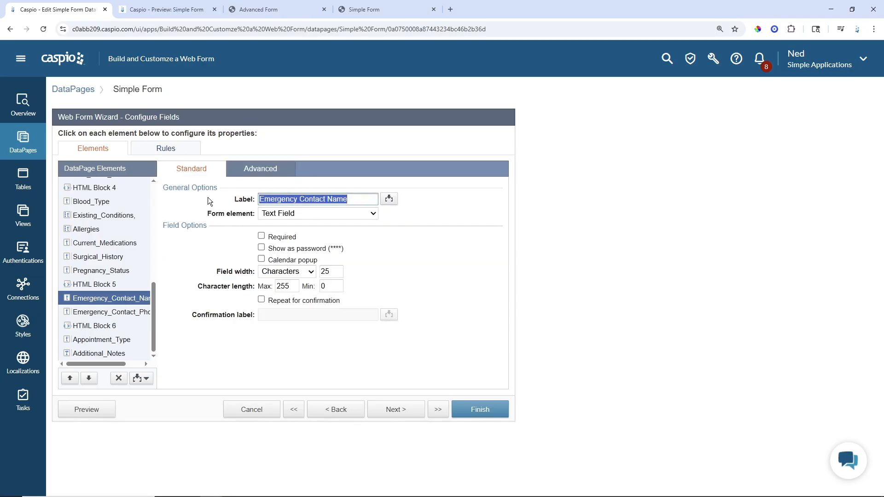
{"action": "left_click", "coordinate": [260, 169]}
{"action": "left_click", "coordinate": [272, 198]}
{"action": "key", "text": "ctrl+v"}
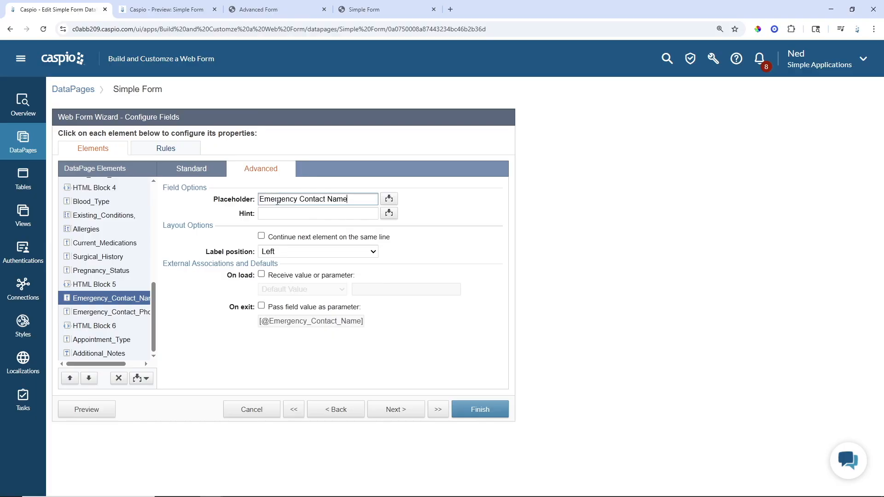
{"action": "left_click", "coordinate": [284, 249]}
{"action": "left_click", "coordinate": [280, 287]}
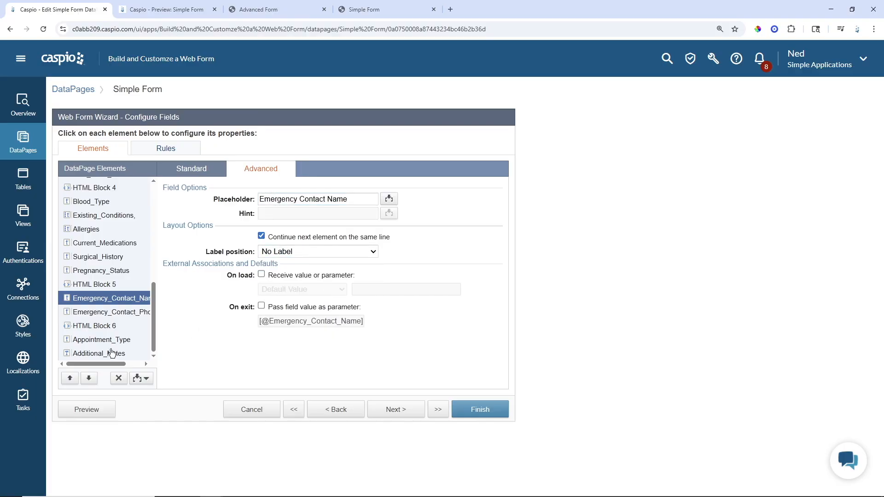
Step: Reuse the Emergency Contact Phone label as that field's placeholder and set its label position to No Label
{"action": "left_click", "coordinate": [107, 313]}
{"action": "left_click", "coordinate": [191, 169]}
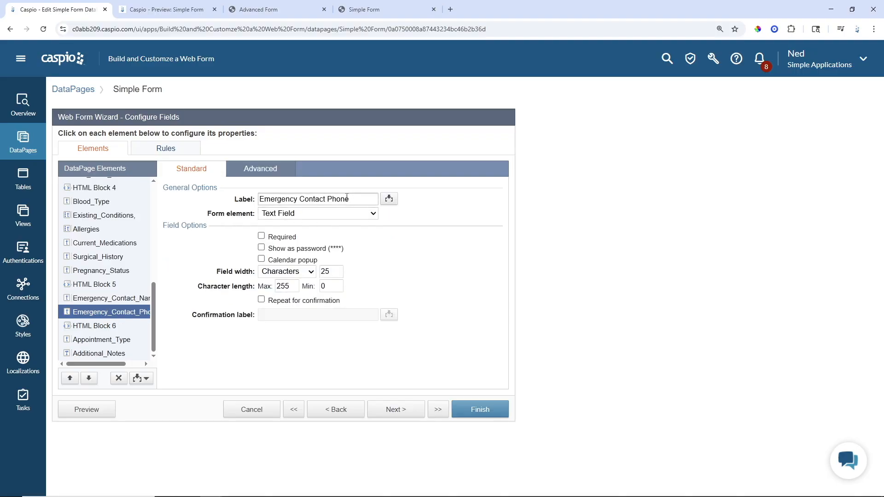
{"action": "left_click_drag", "start_coordinate": [368, 199], "coordinate": [204, 199]}
{"action": "key", "text": "ctrl+c"}
{"action": "left_click", "coordinate": [260, 168]}
{"action": "left_click", "coordinate": [318, 199]}
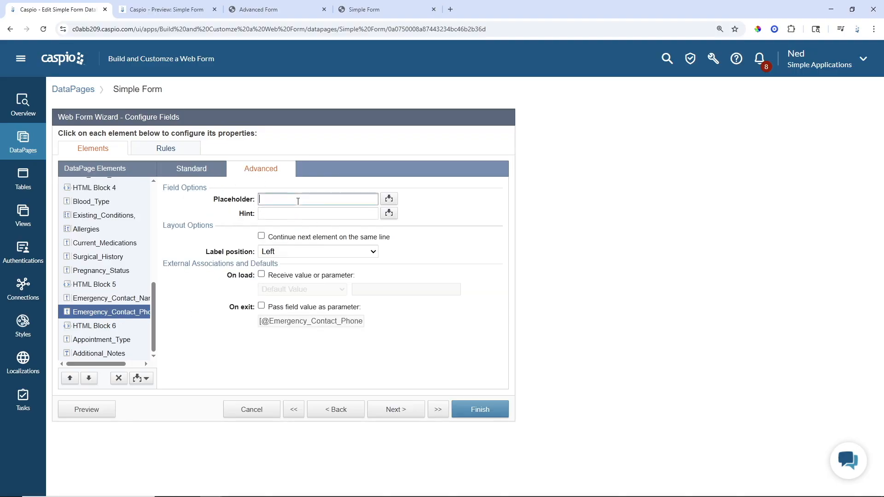
{"action": "key", "text": "ctrl+v"}
{"action": "left_click", "coordinate": [288, 251]}
{"action": "left_click", "coordinate": [277, 287]}
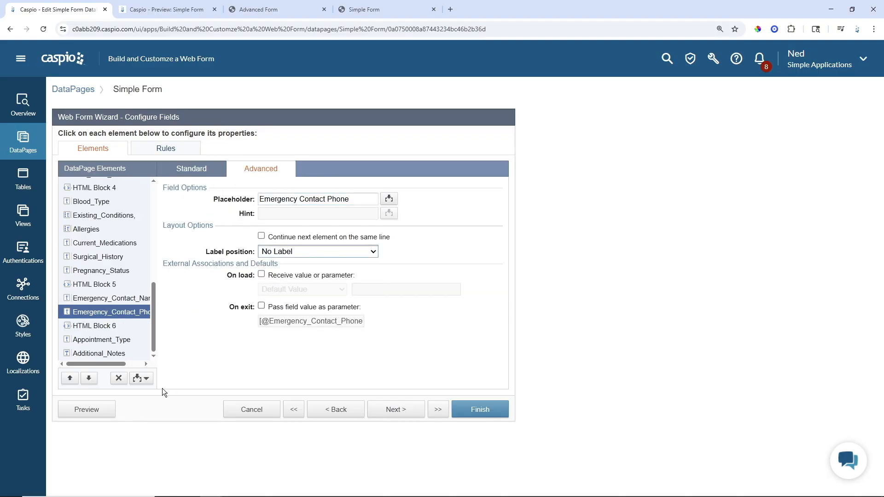
Step: Preview the Simple Form, examine the Emergency Contact and Appointment Information sections, and return to the form editor
{"action": "left_click", "coordinate": [86, 410]}
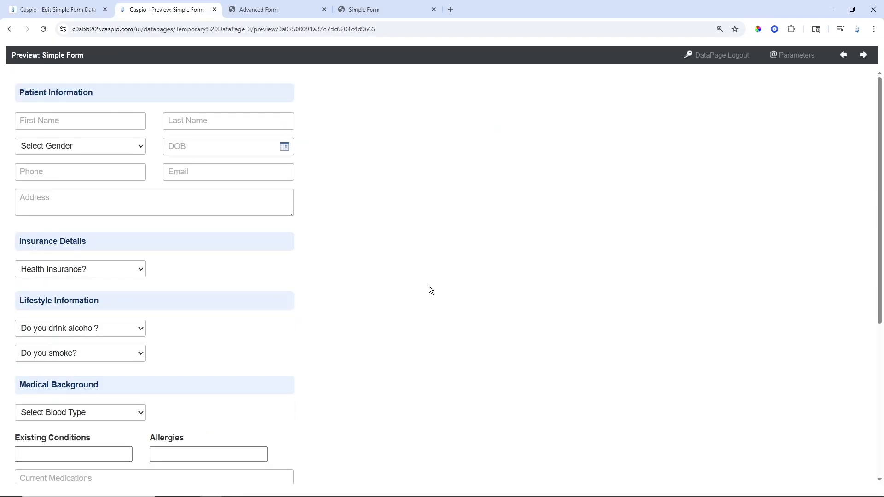
{"action": "scroll", "coordinate": [429, 286], "scroll_direction": "down", "scroll_amount": 5}
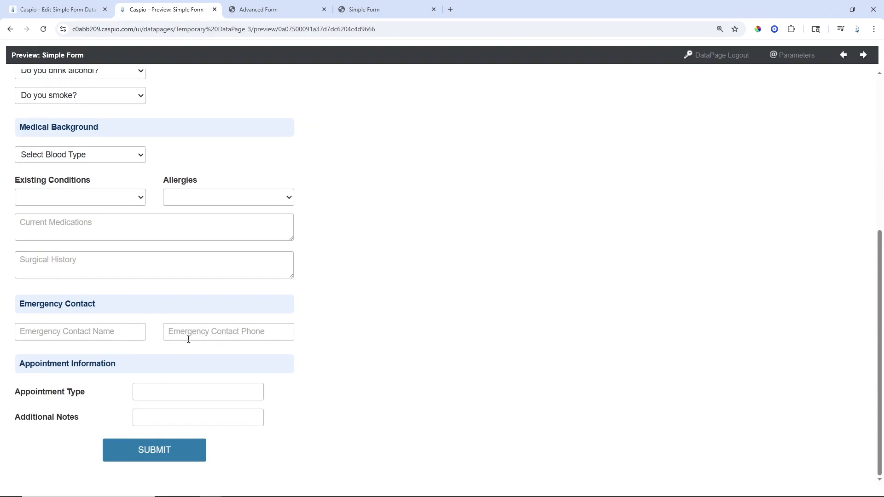
{"action": "left_click", "coordinate": [79, 14]}
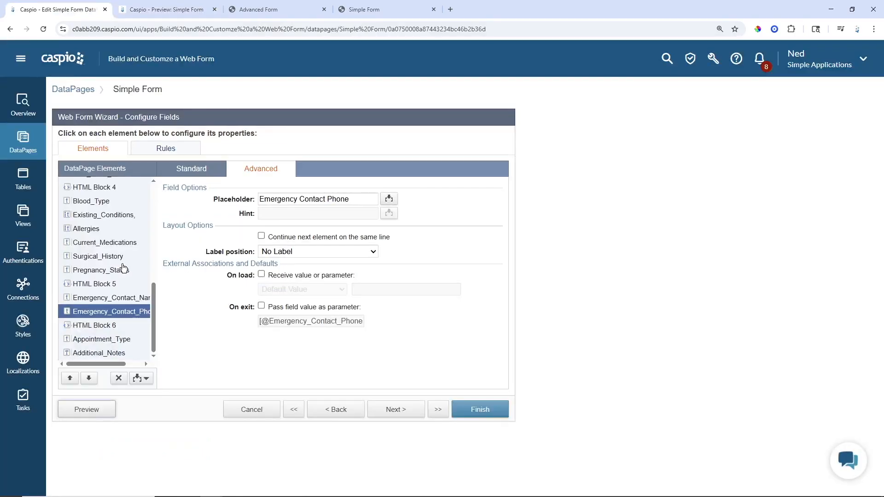
Step: Change the Appointment_Type field to a dropdown with a field width of 228 pixels
{"action": "left_click", "coordinate": [113, 341]}
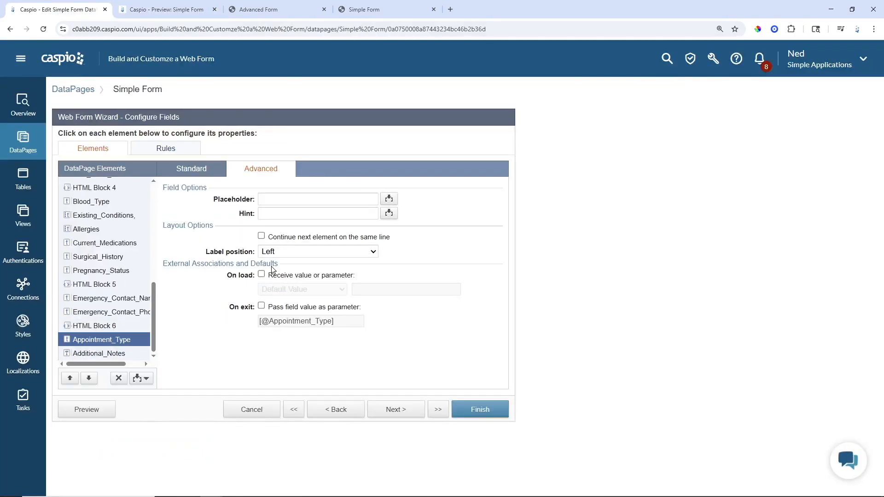
{"action": "left_click", "coordinate": [200, 169]}
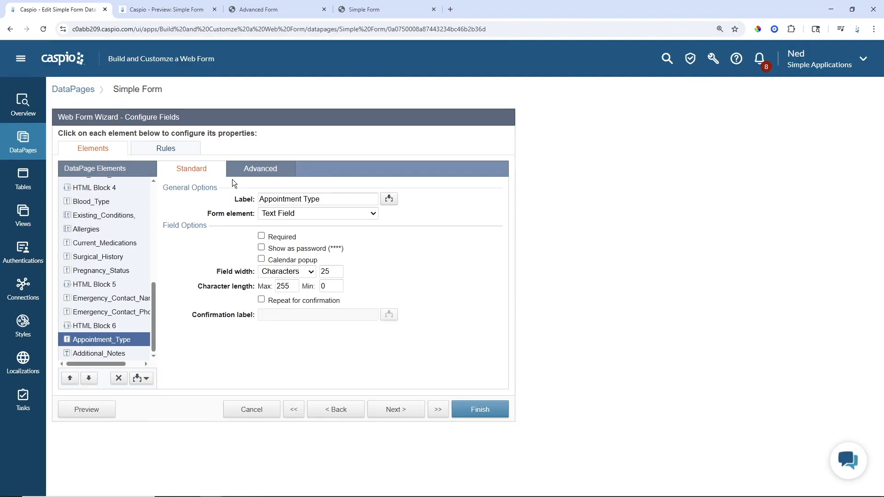
{"action": "left_click", "coordinate": [303, 214]}
{"action": "left_click", "coordinate": [291, 283]}
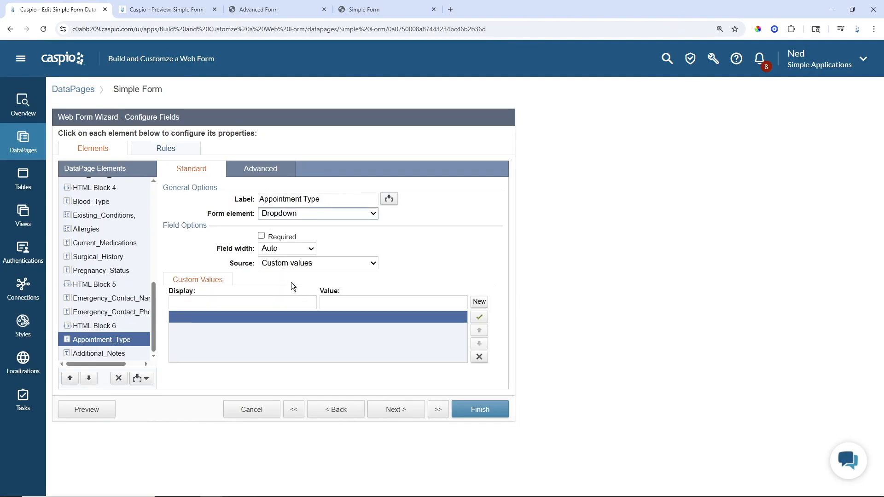
{"action": "left_click", "coordinate": [288, 249]}
{"action": "left_click", "coordinate": [285, 270]}
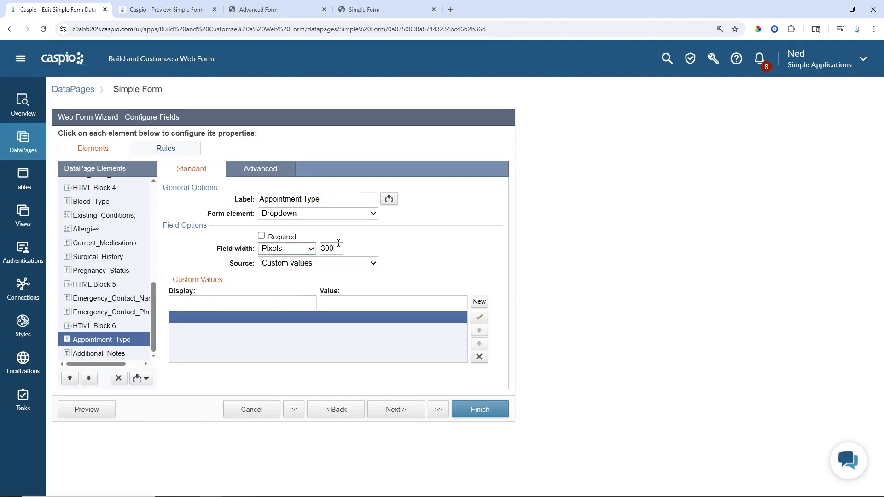
{"action": "left_click_drag", "start_coordinate": [338, 244], "coordinate": [300, 248]}
{"action": "type", "text": "228"}
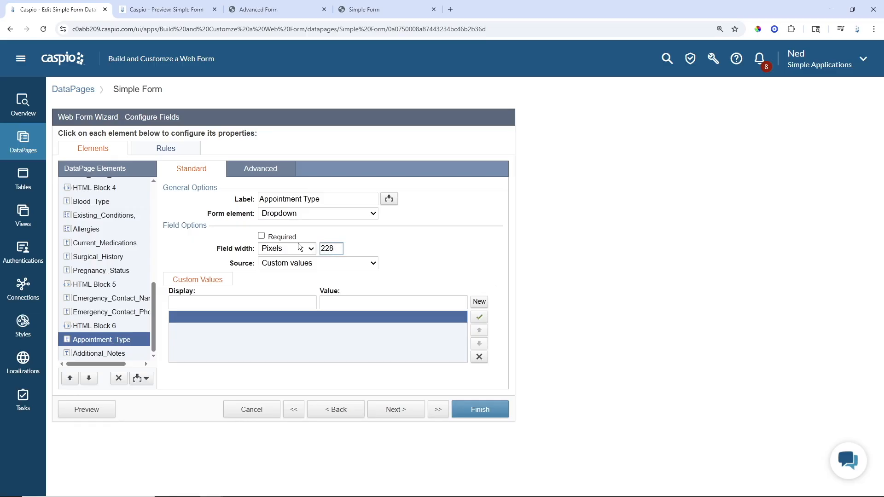
Step: Check the appointment type options in the Advanced Form and return to the Appointment_Type custom values
{"action": "left_click", "coordinate": [276, 304]}
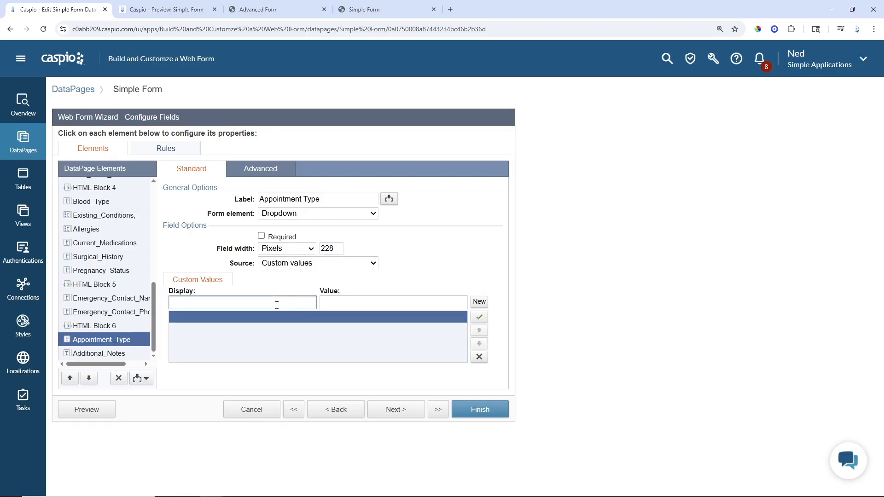
{"action": "left_click", "coordinate": [293, 11]}
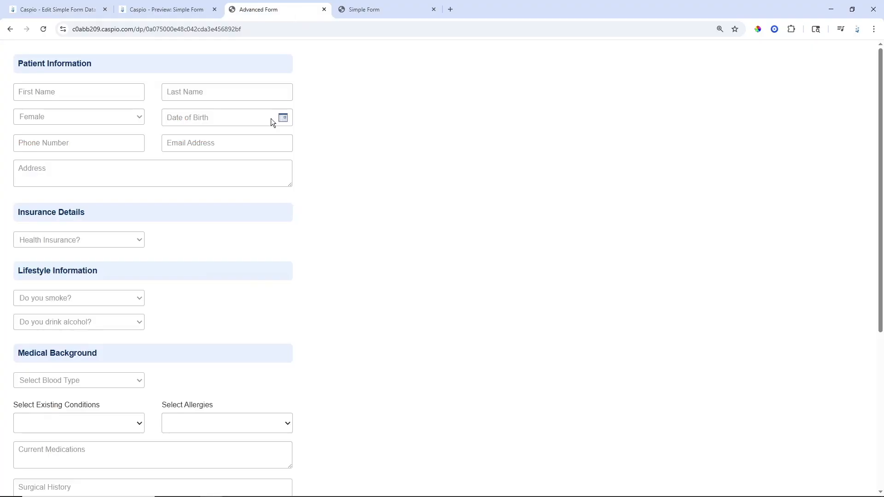
{"action": "scroll", "coordinate": [258, 253], "scroll_direction": "down", "scroll_amount": 5}
{"action": "left_click", "coordinate": [90, 393]}
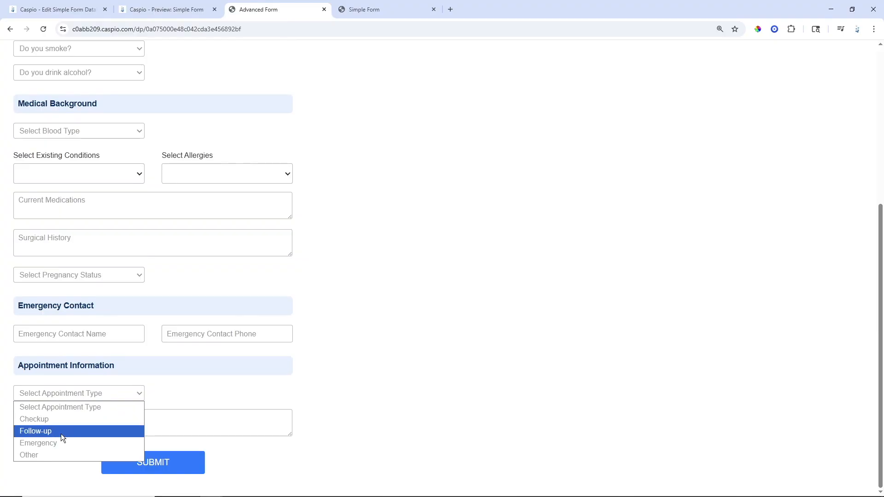
{"action": "left_click", "coordinate": [71, 11]}
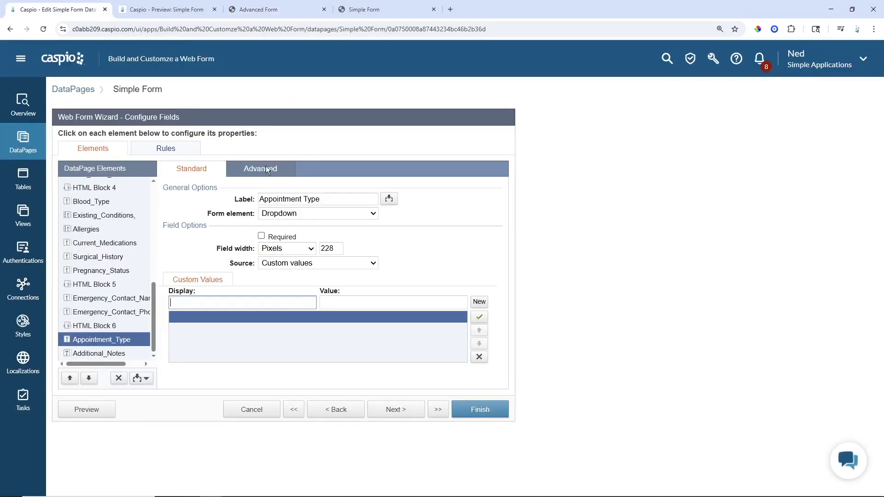
Step: Enter "Select appointment type" as the dropdown's first display option and leave its value empty
{"action": "type", "text": "Select "}
{"action": "type", "text": "appo"}
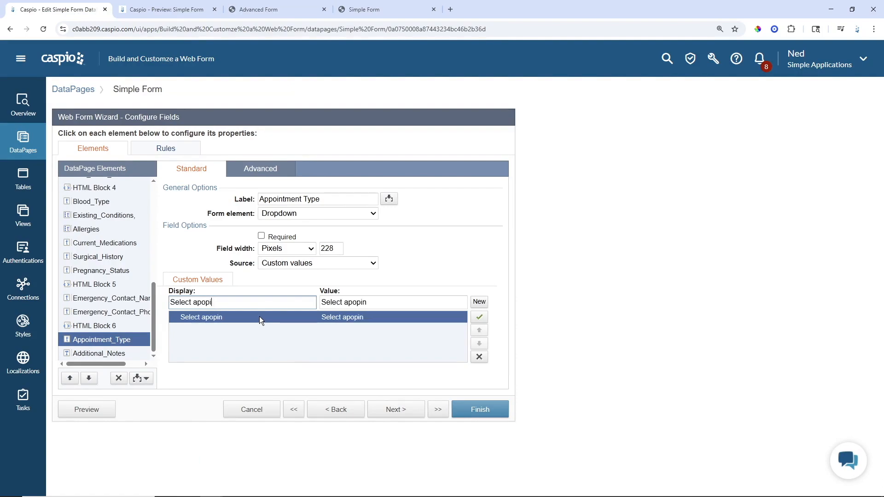
{"action": "key", "text": "BackSpace"}
{"action": "key", "text": "BackSpace"}
{"action": "type", "text": "pointment type"}
{"action": "key", "text": "Tab"}
{"action": "key", "text": "BackSpace"}
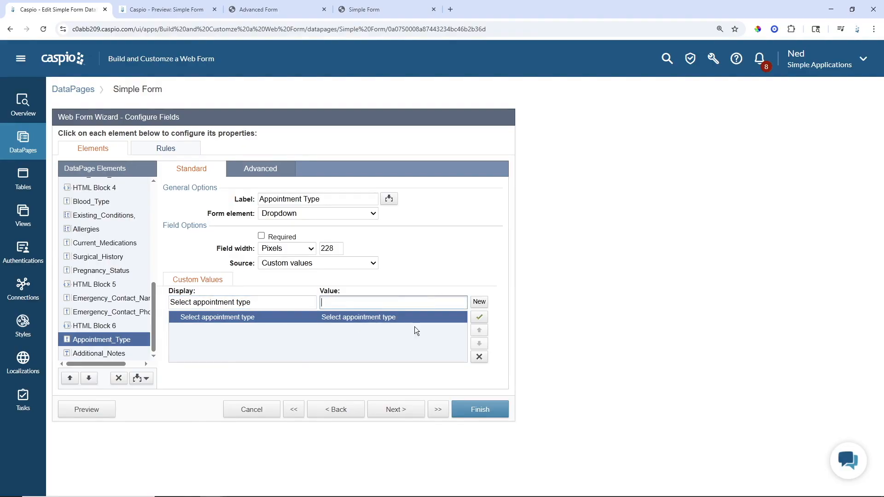
Step: Add the custom options Follow-up, Check up, Emergency and Other to the Appointment_Type dropdown
{"action": "left_click", "coordinate": [479, 302]}
{"action": "type", "text": "Follow-up"}
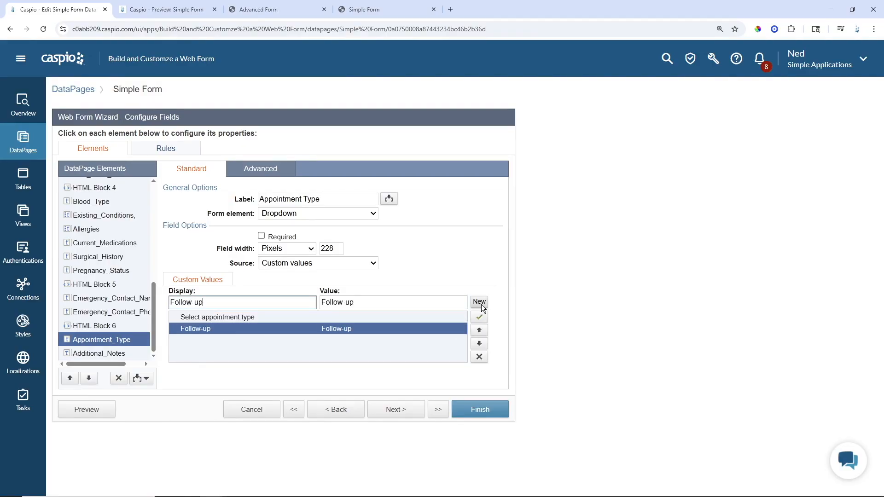
{"action": "left_click", "coordinate": [482, 305]}
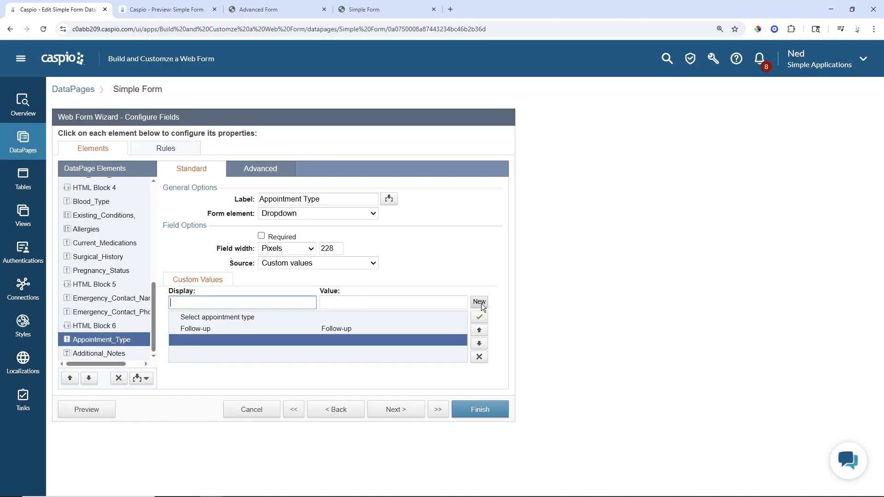
{"action": "type", "text": "Check up"}
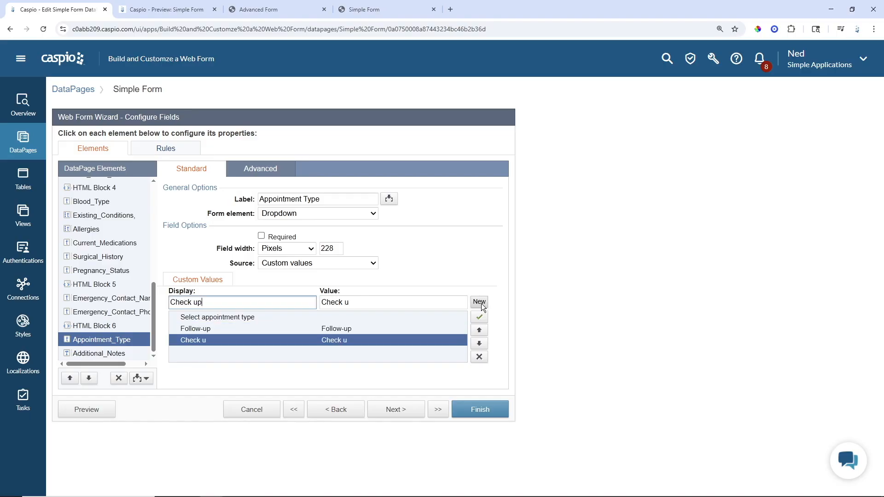
{"action": "left_click", "coordinate": [479, 303]}
{"action": "type", "text": "Emergency"}
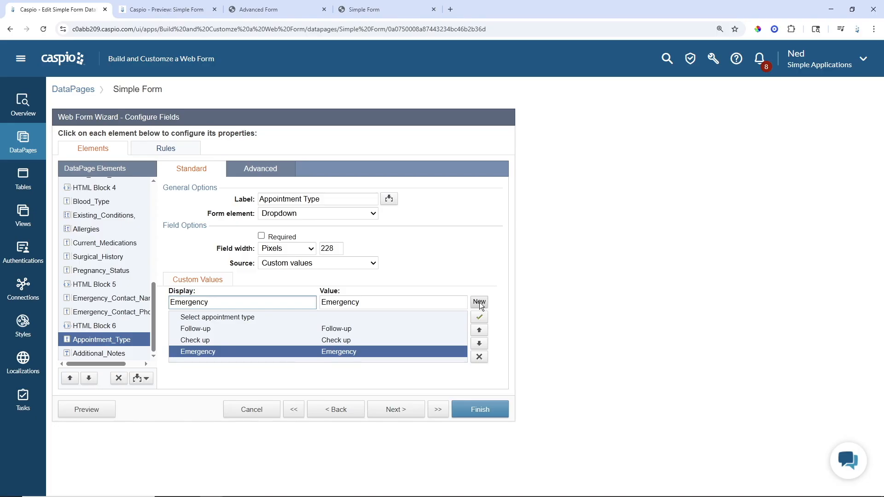
{"action": "left_click", "coordinate": [479, 302]}
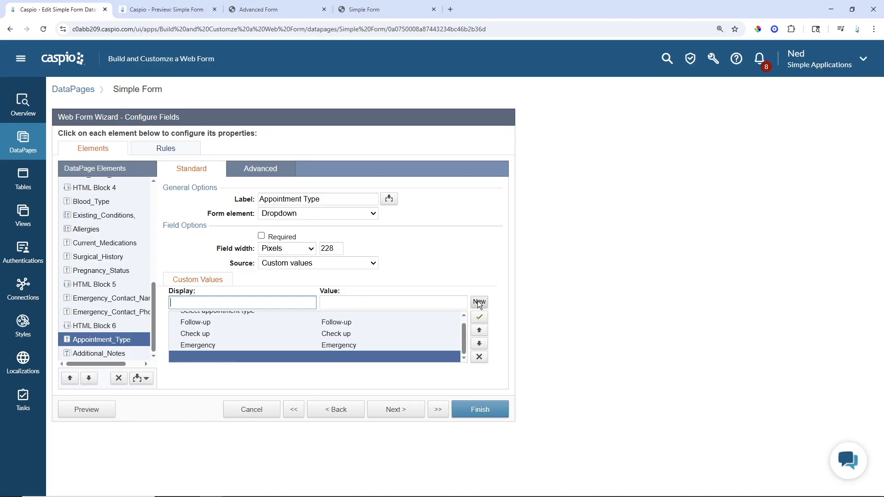
{"action": "type", "text": "Ol"}
{"action": "type", "text": "her"}
Step: Set the Appointment_Type field's label position to No Label
{"action": "left_click", "coordinate": [261, 168]}
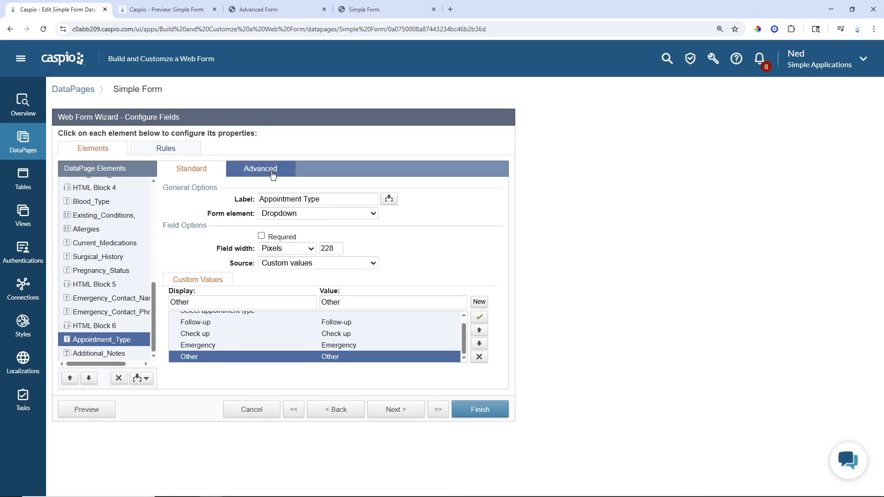
{"action": "left_click", "coordinate": [297, 237]}
{"action": "left_click", "coordinate": [283, 274]}
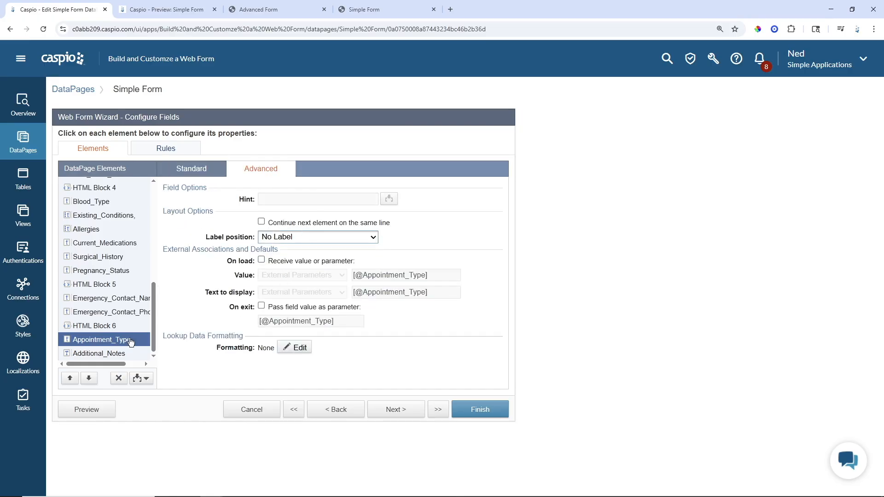
Step: Change the Additional_Notes field to a text area 485 pixels wide and 2 rows high
{"action": "left_click", "coordinate": [104, 354]}
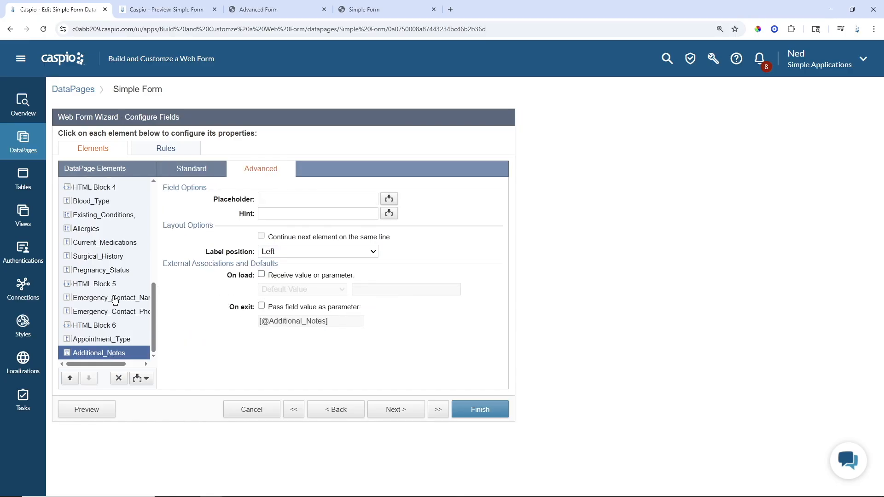
{"action": "left_click", "coordinate": [184, 173]}
{"action": "left_click", "coordinate": [294, 213]}
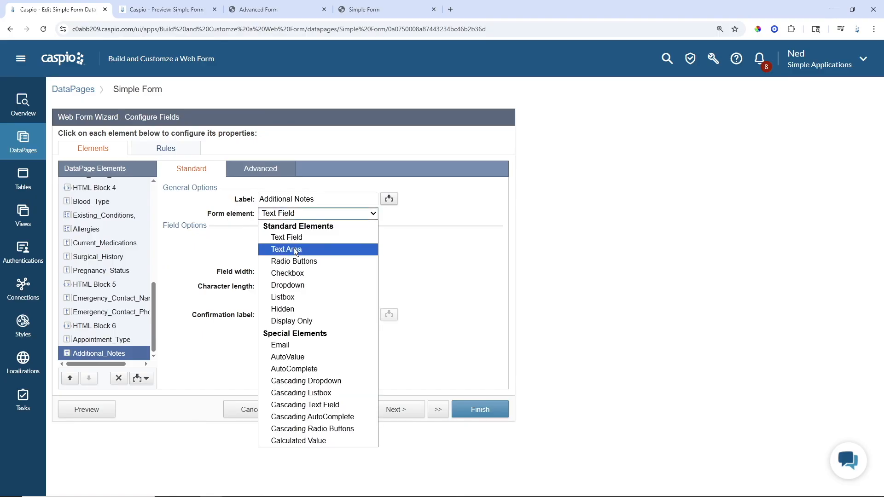
{"action": "left_click", "coordinate": [286, 251]}
{"action": "left_click", "coordinate": [287, 249]}
{"action": "left_click", "coordinate": [276, 264]}
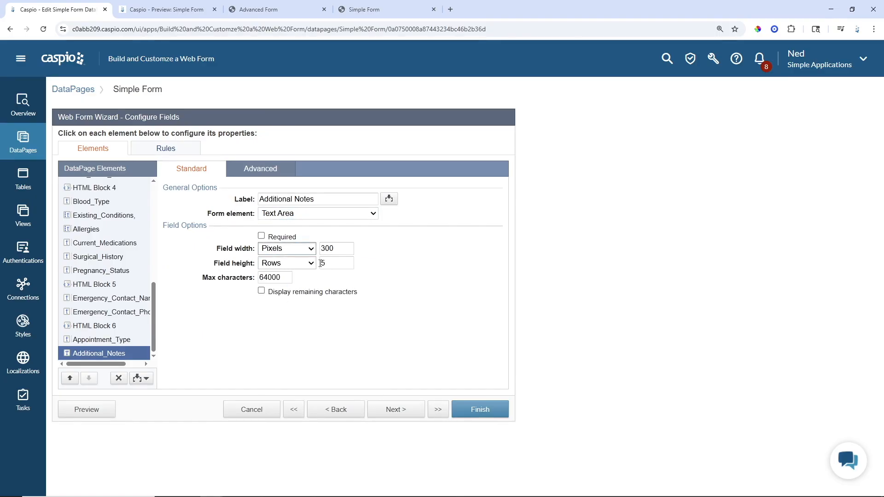
{"action": "key", "text": "Tab"}
{"action": "type", "text": "485"}
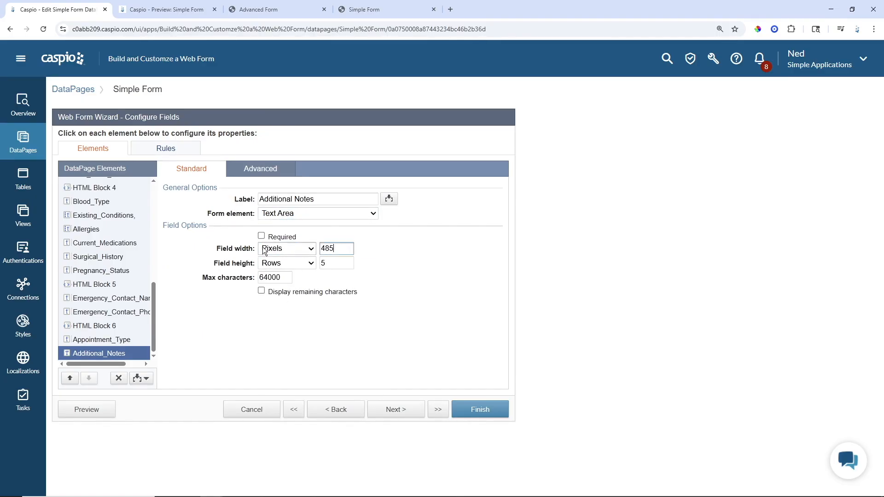
{"action": "key", "text": "Tab"}
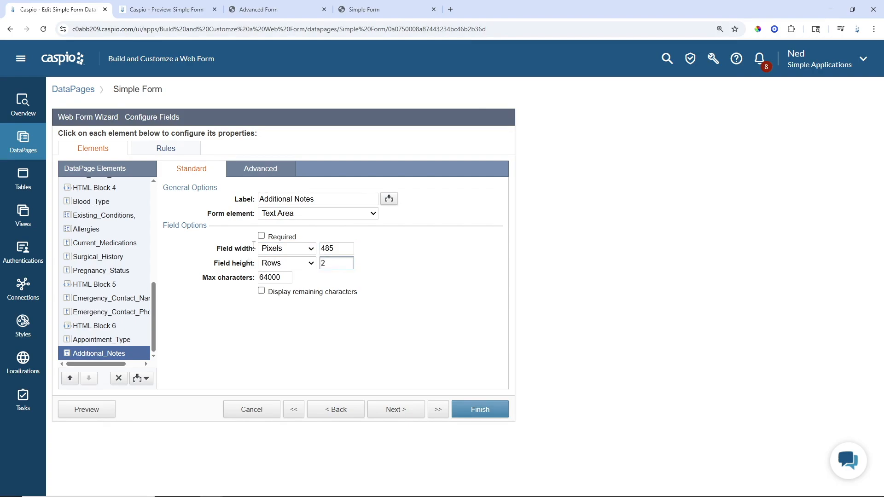
Step: Give the Additional_Notes field the placeholder "Additional Notes" and set its label position to No Label
{"action": "left_click", "coordinate": [261, 174]}
{"action": "left_click", "coordinate": [266, 199]}
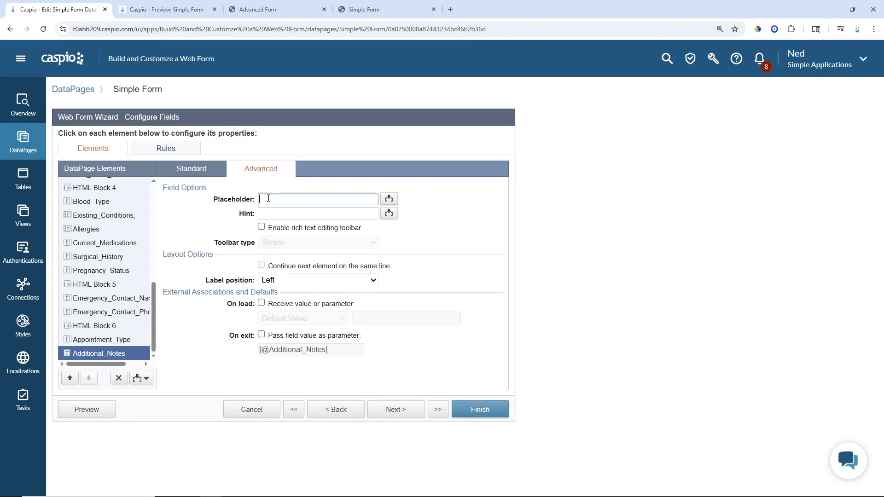
{"action": "type", "text": "Additional Notes"}
{"action": "left_click", "coordinate": [297, 280]}
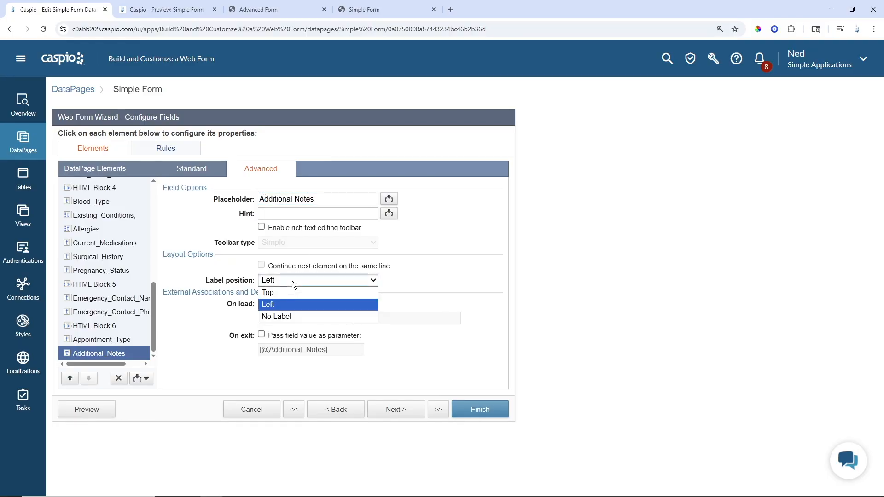
{"action": "left_click", "coordinate": [281, 317]}
Step: Preview the Simple Form and compare its layout and field styling with the deployed Advanced Form
{"action": "left_click", "coordinate": [87, 411]}
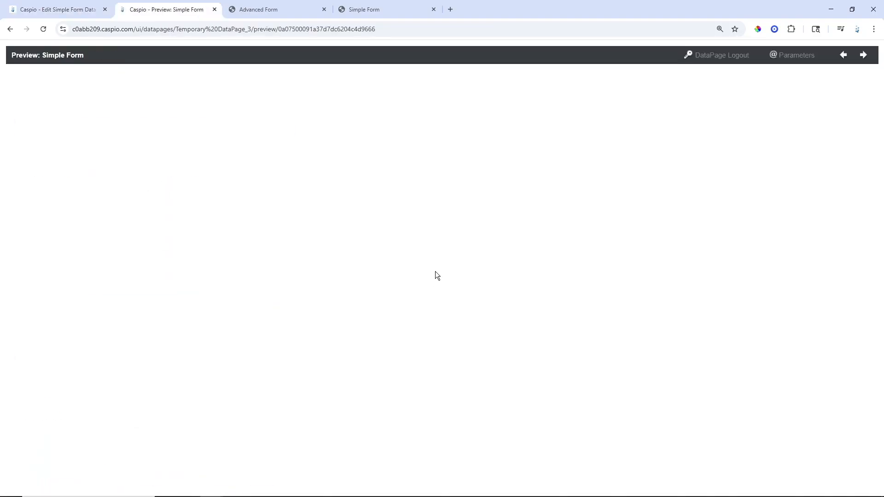
{"action": "scroll", "coordinate": [376, 180], "scroll_direction": "down", "scroll_amount": 6}
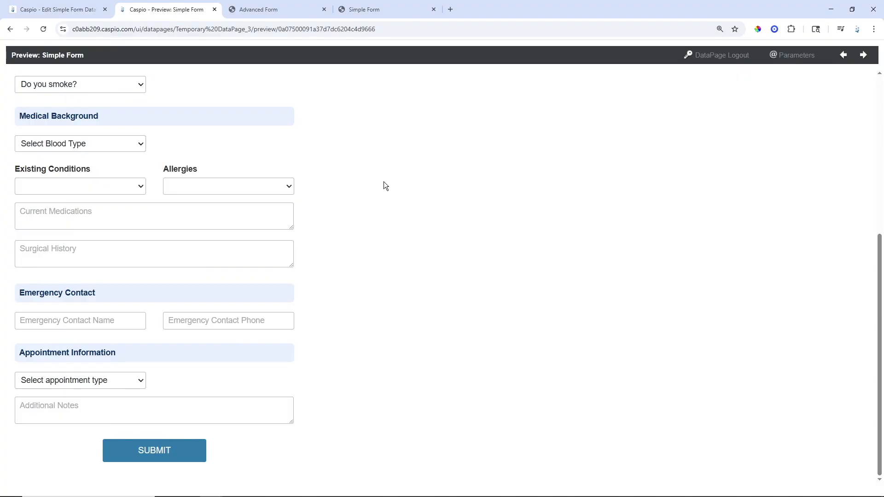
{"action": "scroll", "coordinate": [383, 181], "scroll_direction": "up", "scroll_amount": 6}
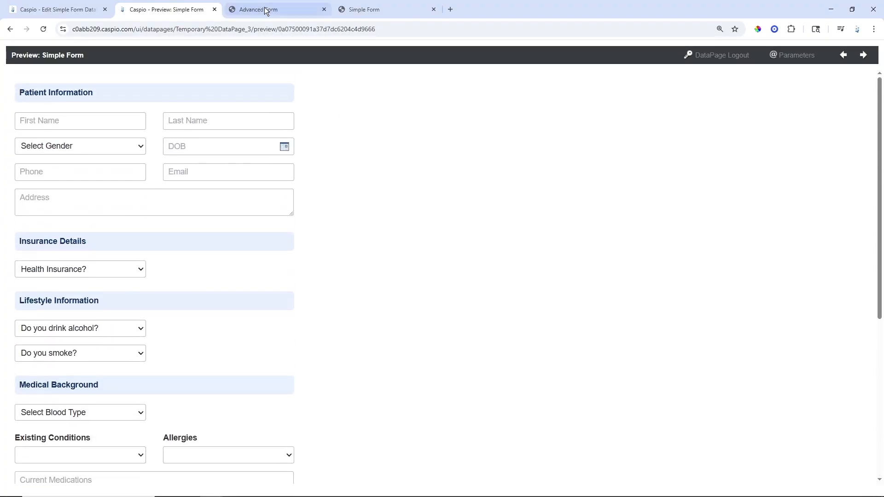
{"action": "left_click", "coordinate": [265, 10]}
{"action": "scroll", "coordinate": [380, 136], "scroll_direction": "up", "scroll_amount": 6}
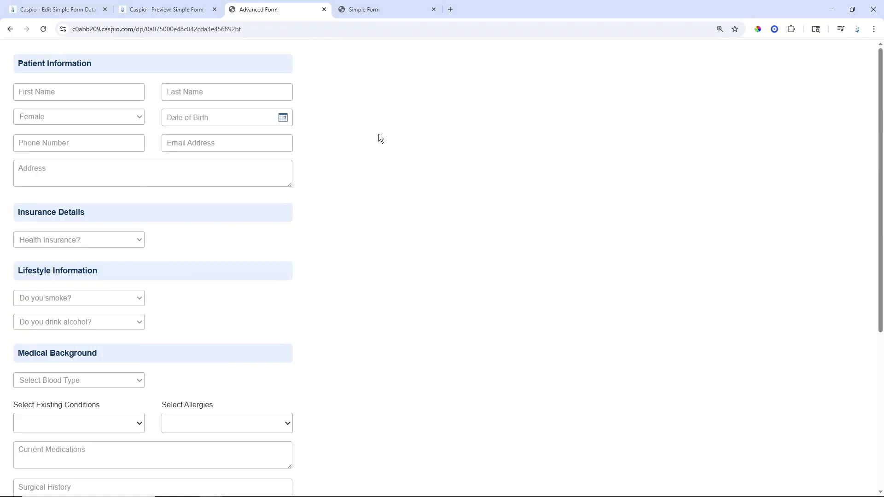
{"action": "left_click", "coordinate": [166, 10]}
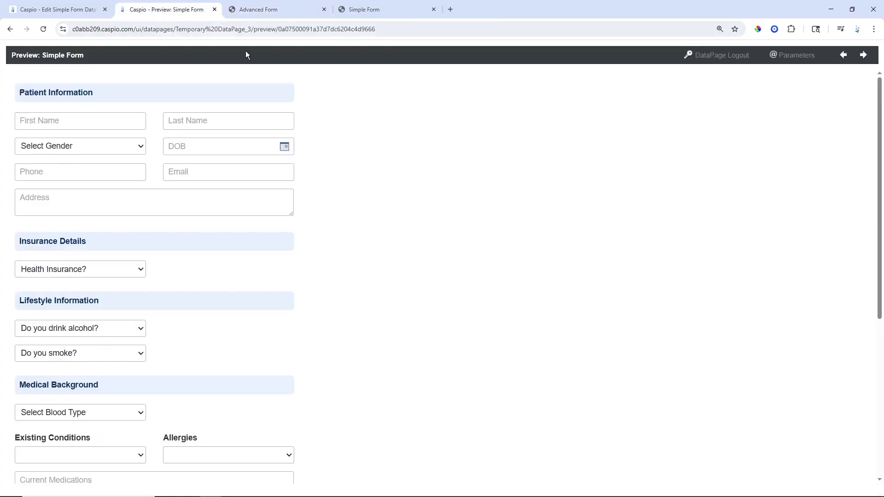
{"action": "scroll", "coordinate": [364, 178], "scroll_direction": "down", "scroll_amount": 1}
{"action": "scroll", "coordinate": [364, 177], "scroll_direction": "up", "scroll_amount": 1}
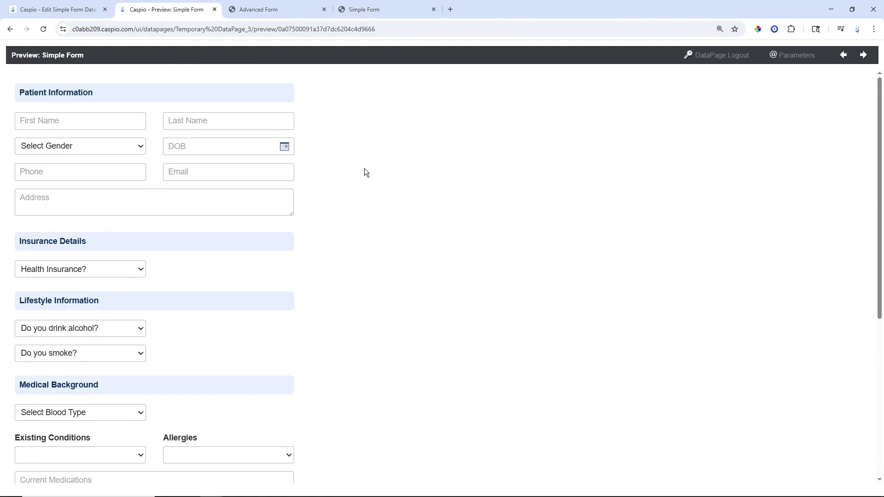
Step: Finish the Simple Form's Web Form Wizard and start creating a new style
{"action": "left_click", "coordinate": [57, 9]}
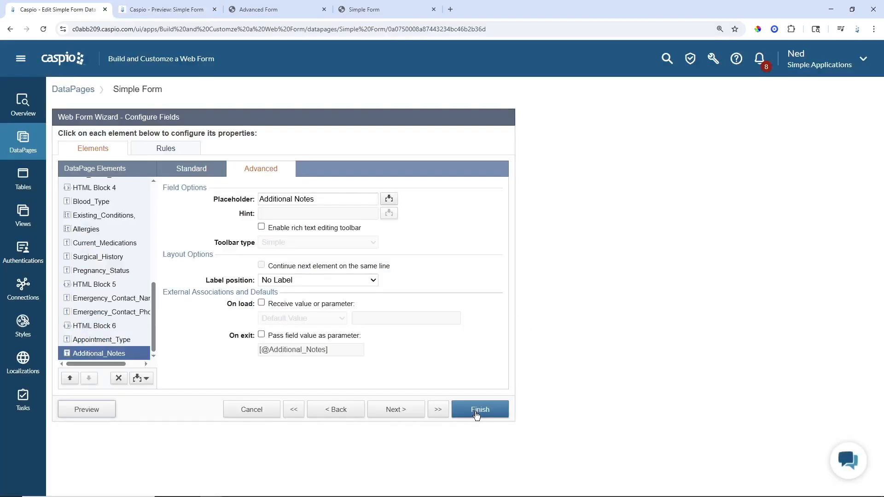
{"action": "left_click", "coordinate": [477, 409]}
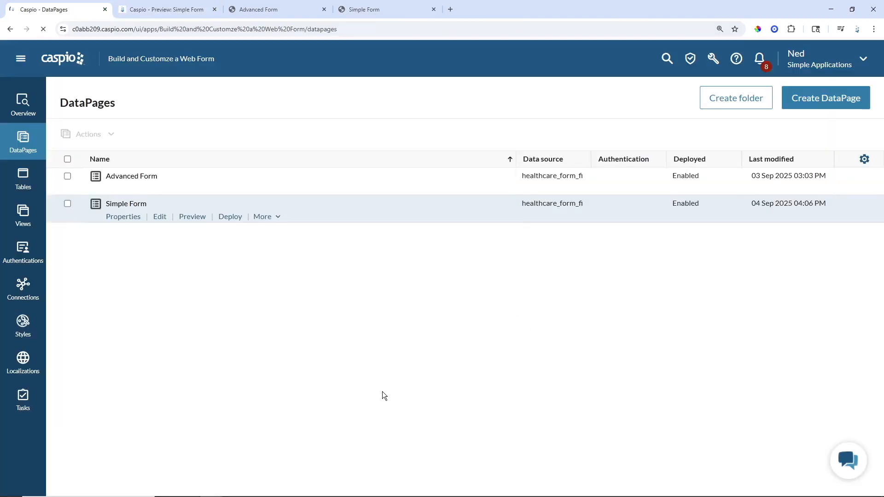
{"action": "left_click", "coordinate": [27, 327]}
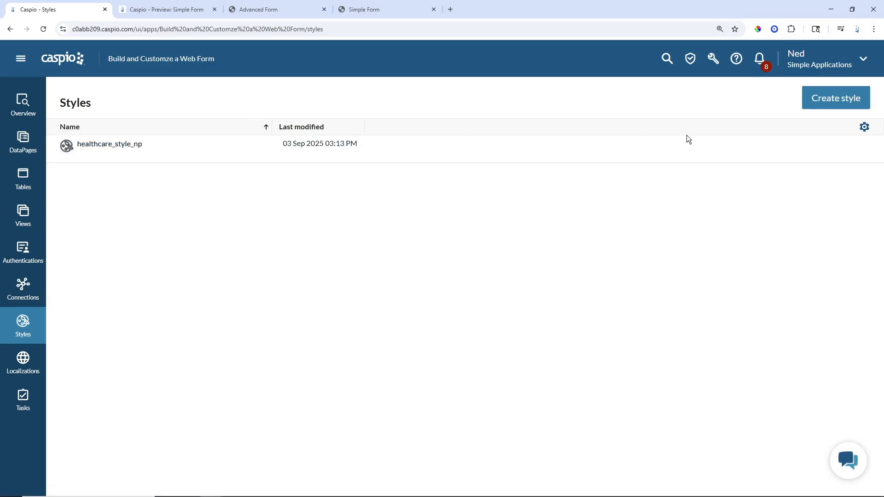
{"action": "left_click", "coordinate": [813, 107]}
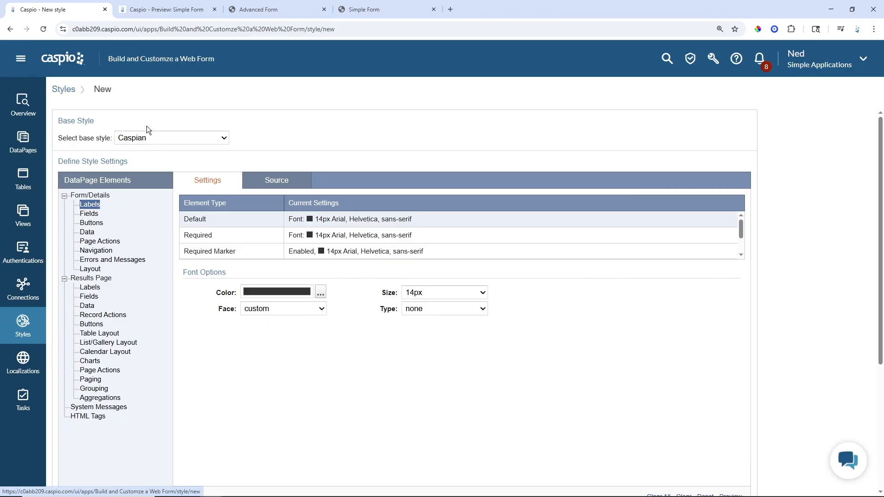
Step: Assign the new style to the Simple Form DataPage
{"action": "scroll", "coordinate": [203, 163], "scroll_direction": "down", "scroll_amount": 4}
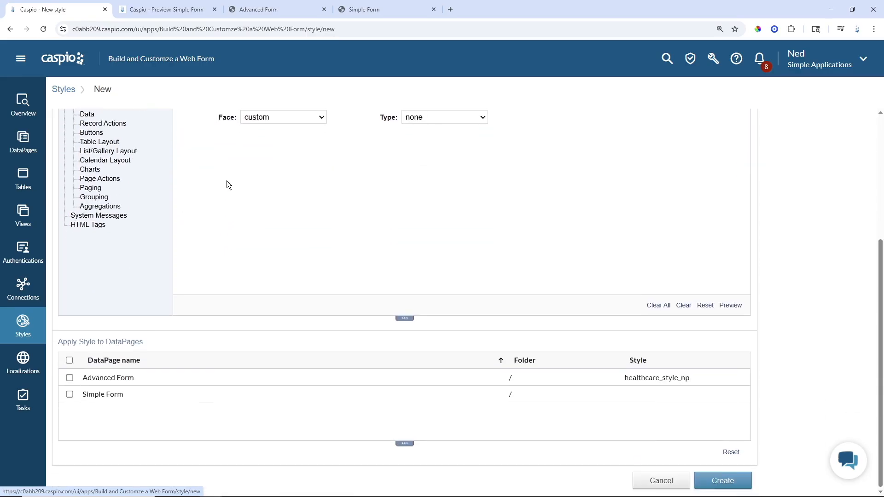
{"action": "left_click", "coordinate": [70, 394]}
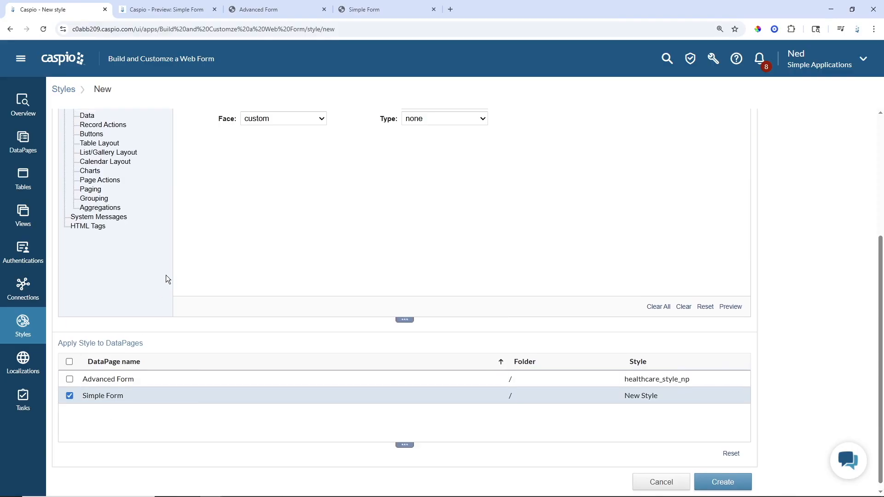
{"action": "scroll", "coordinate": [178, 272], "scroll_direction": "up", "scroll_amount": 4}
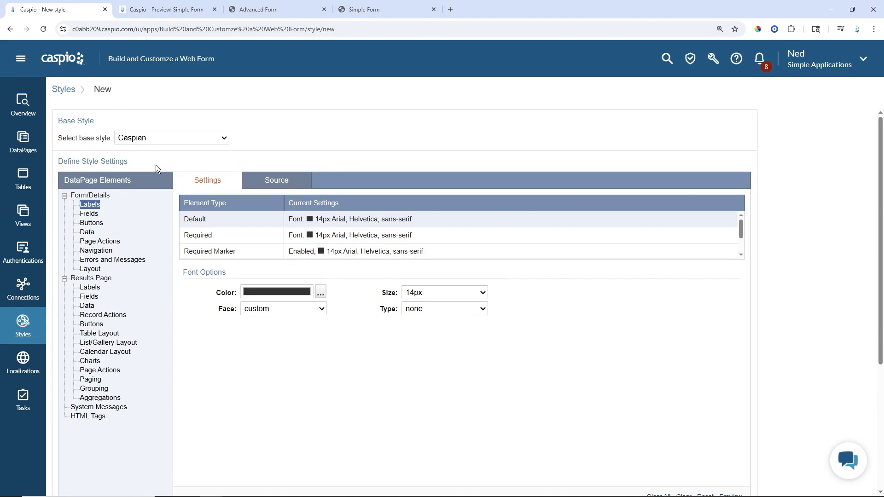
Step: Compare the Advanced Form with the Simple Form preview and set the new style's form placeholder text color to medium gray
{"action": "left_click", "coordinate": [259, 10]}
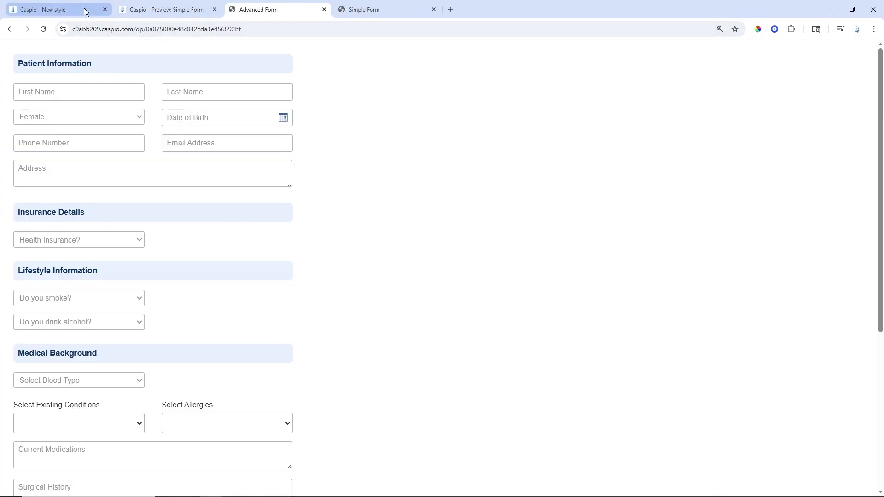
{"action": "left_click", "coordinate": [150, 10]}
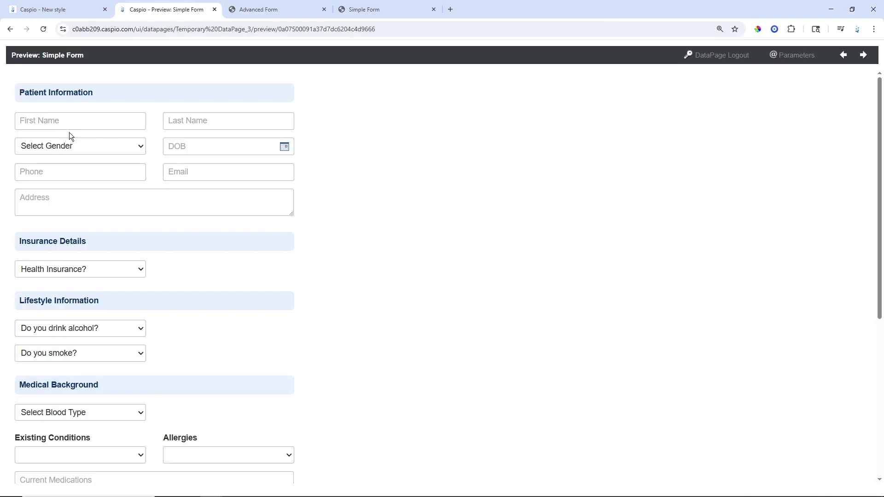
{"action": "left_click", "coordinate": [57, 9]}
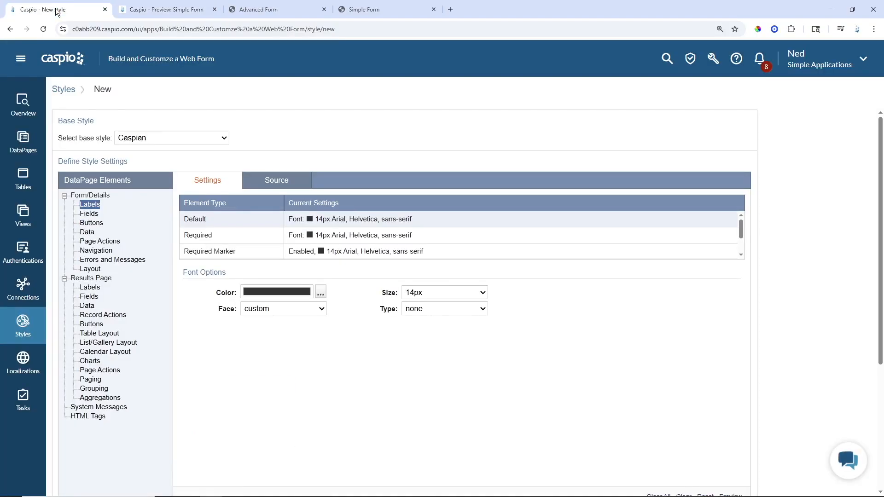
{"action": "left_click", "coordinate": [111, 260]}
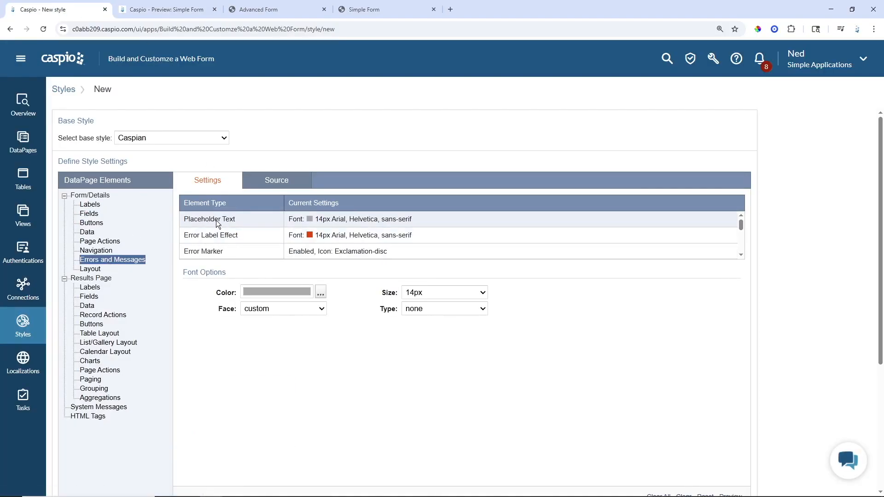
{"action": "left_click", "coordinate": [321, 292]}
{"action": "scroll", "coordinate": [391, 281], "scroll_direction": "down", "scroll_amount": 3}
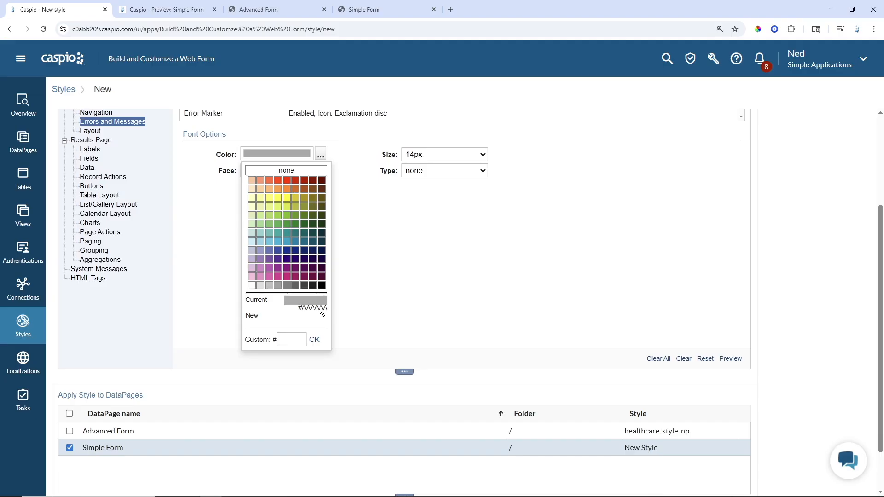
{"action": "left_click", "coordinate": [286, 286]}
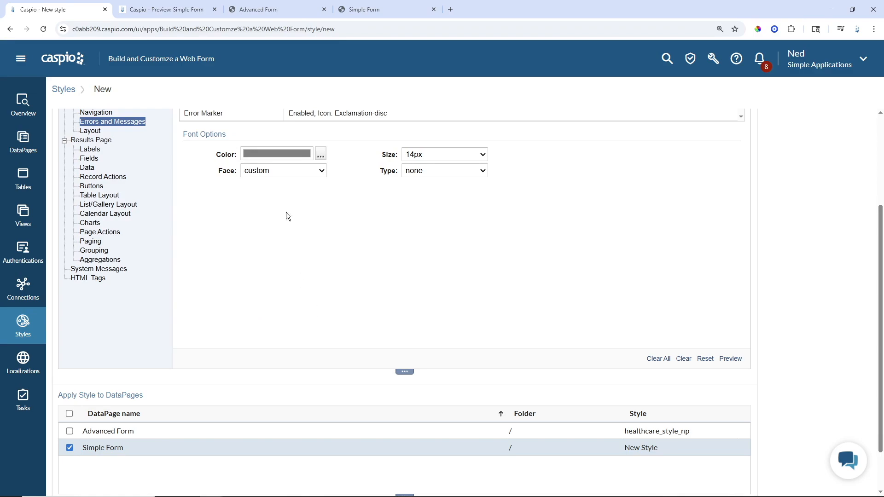
{"action": "scroll", "coordinate": [405, 272], "scroll_direction": "up", "scroll_amount": 3}
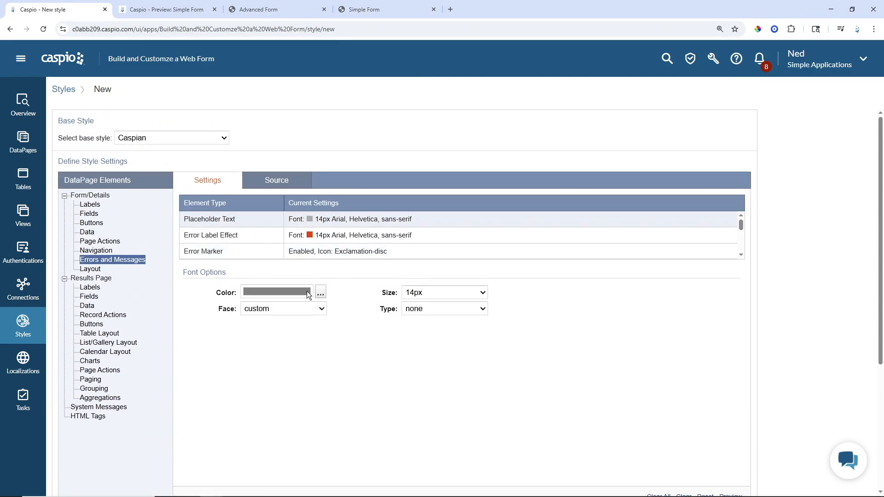
Step: Set the font color of the form's Dropdown/Listbox fields to #808080 in the new style
{"action": "left_click", "coordinate": [89, 214]}
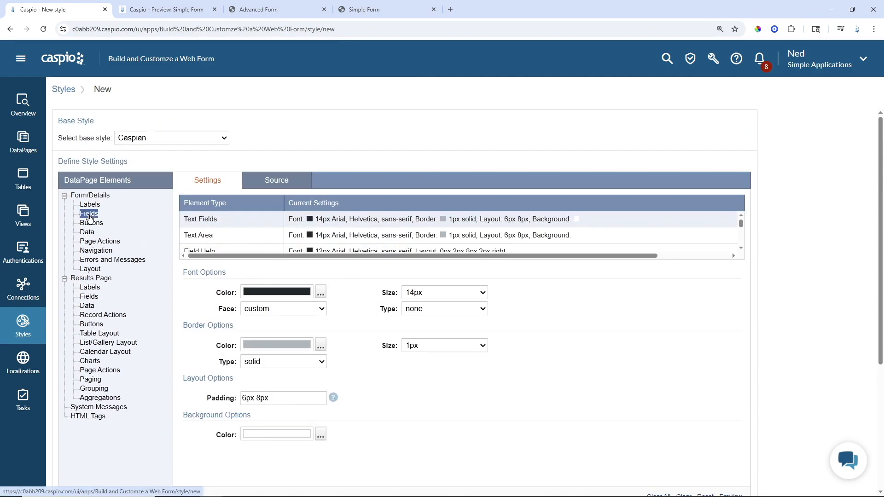
{"action": "scroll", "coordinate": [265, 237], "scroll_direction": "down", "scroll_amount": 1}
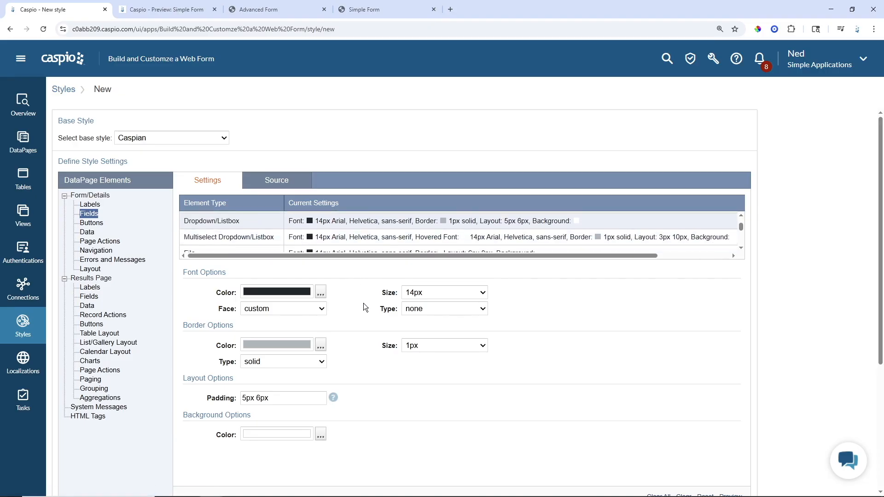
{"action": "left_click", "coordinate": [320, 293]}
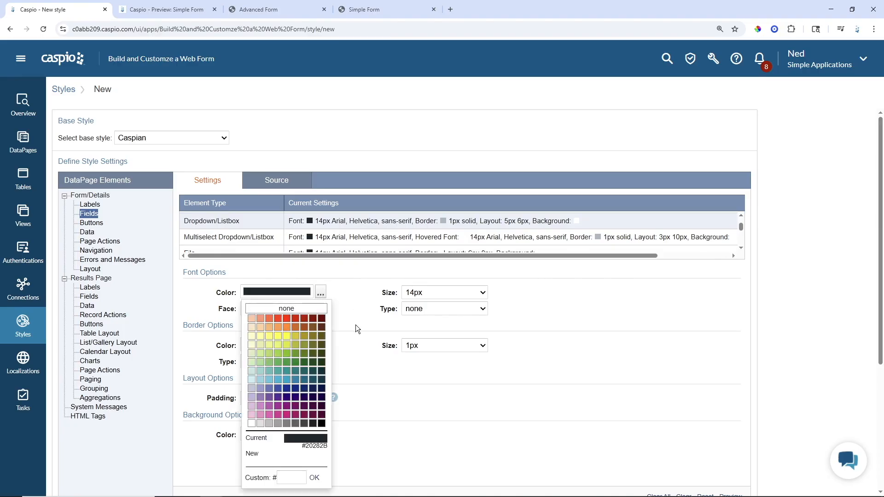
{"action": "left_click", "coordinate": [292, 472]}
{"action": "type", "text": "808080"}
{"action": "left_click", "coordinate": [315, 478]}
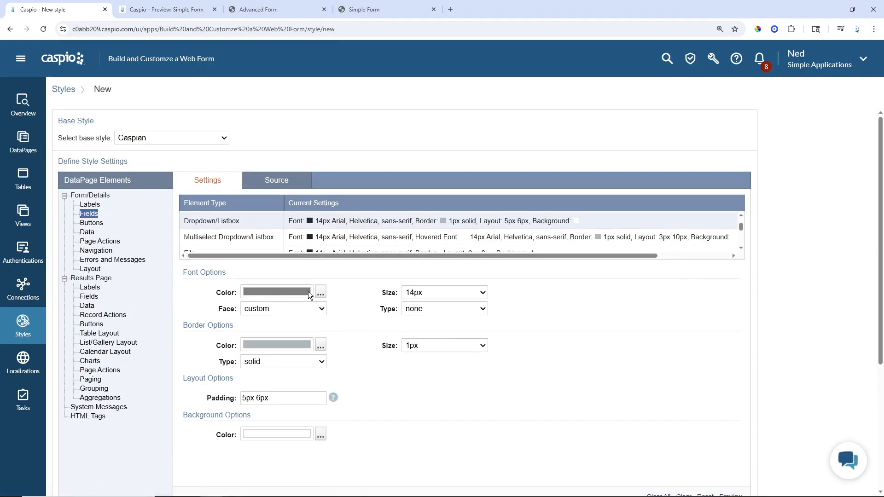
Step: Create the style under the name demo_np_styles_hc
{"action": "scroll", "coordinate": [578, 299], "scroll_direction": "down", "scroll_amount": 4}
{"action": "left_click", "coordinate": [712, 479]}
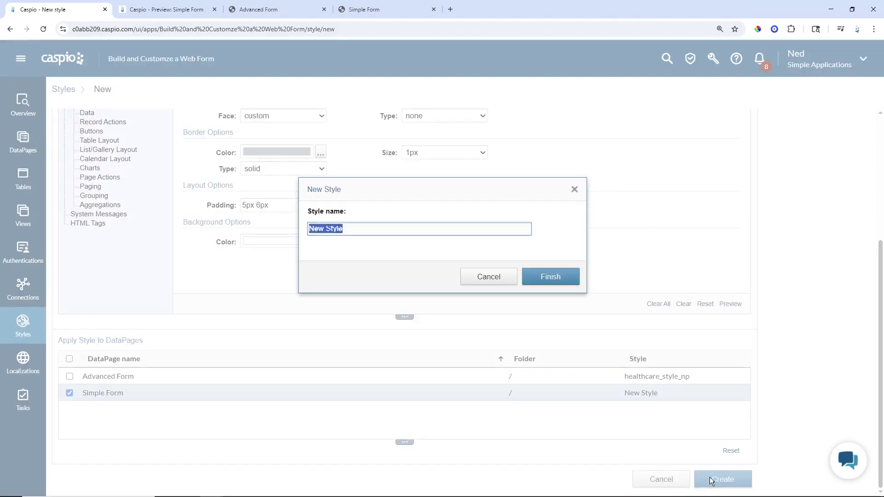
{"action": "type", "text": "d"}
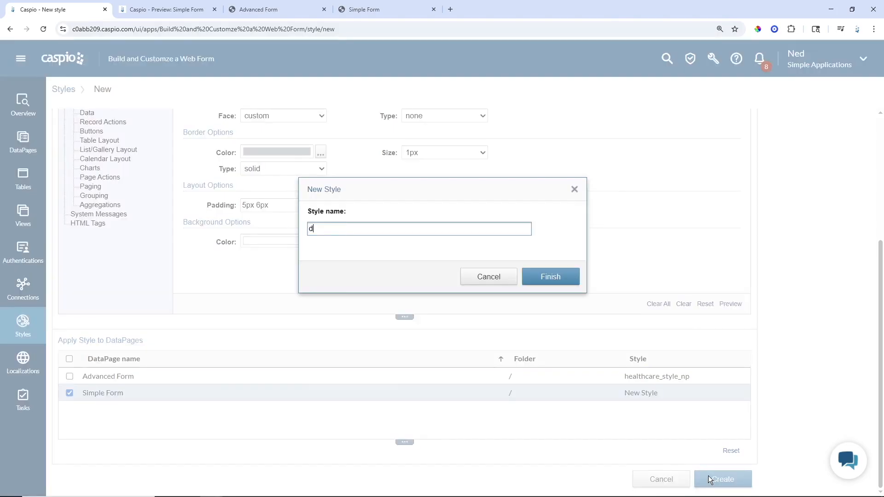
{"action": "type", "text": "emo_np_styles_hc"}
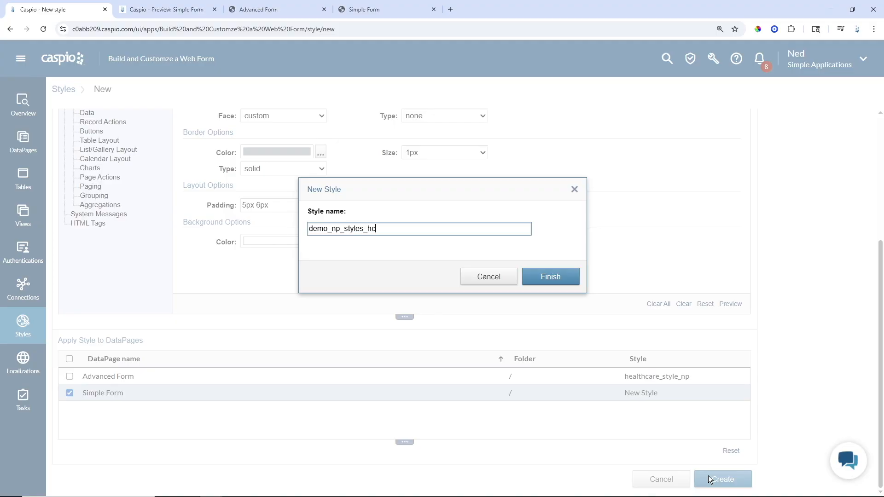
{"action": "left_click", "coordinate": [557, 282]}
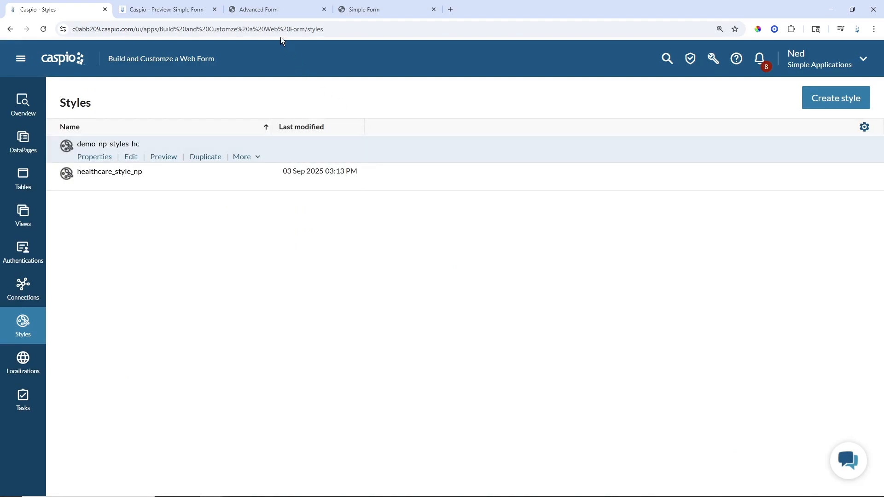
Step: Reload the deployed Simple Form to check how it looks with the new style
{"action": "left_click", "coordinate": [159, 10]}
{"action": "left_click", "coordinate": [60, 10]}
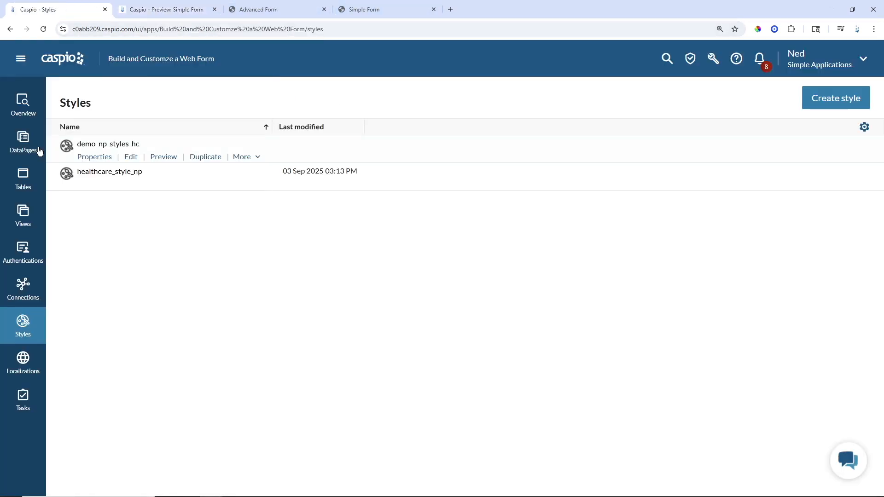
{"action": "left_click", "coordinate": [23, 148]}
{"action": "left_click", "coordinate": [357, 11]}
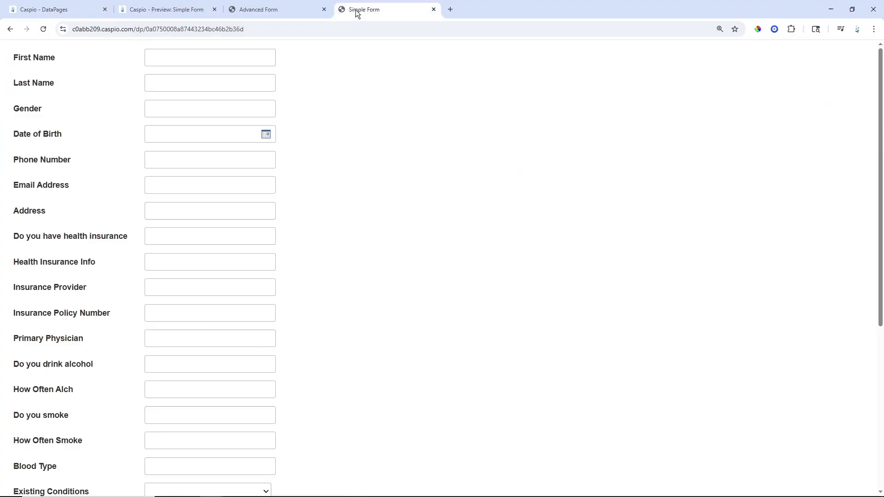
{"action": "left_click", "coordinate": [43, 29]}
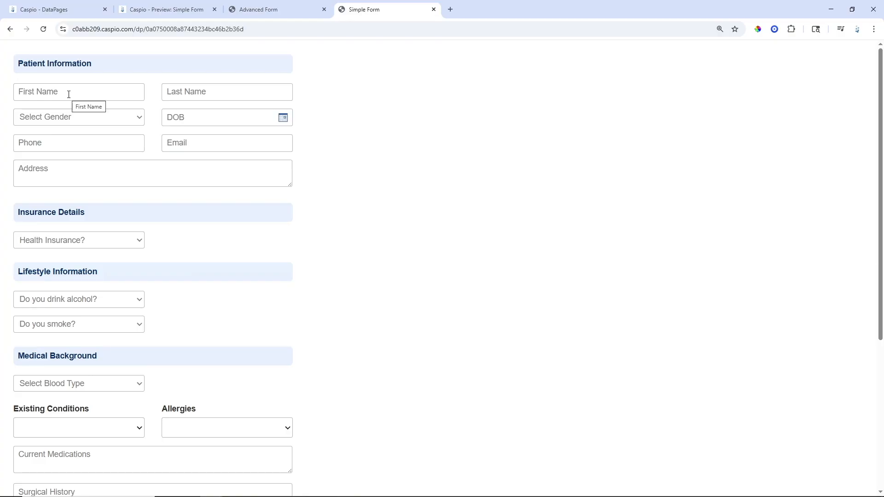
Step: Open the demo_np_styles_hc style for editing and set the form placeholder text's font size to 13px
{"action": "left_click", "coordinate": [65, 9]}
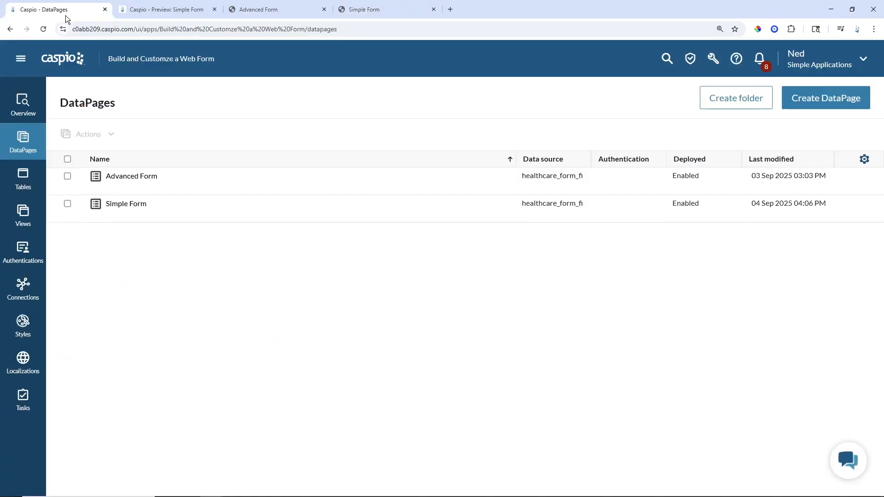
{"action": "left_click", "coordinate": [26, 332]}
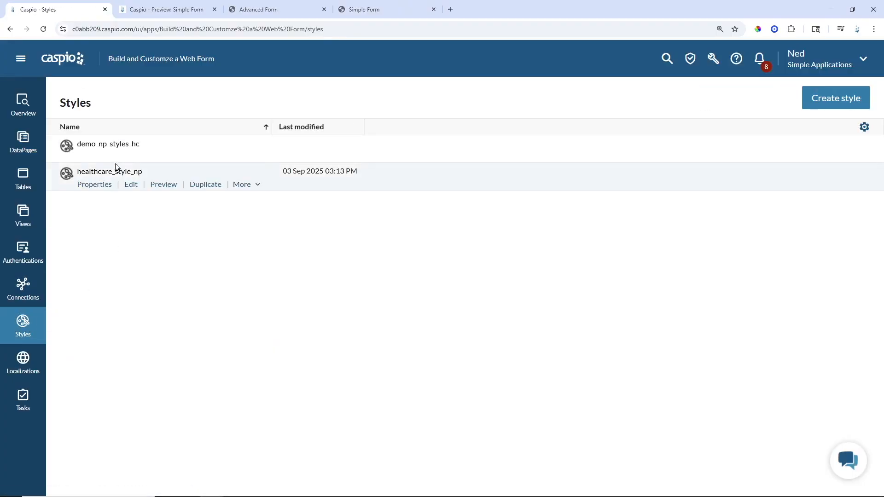
{"action": "left_click", "coordinate": [153, 160]}
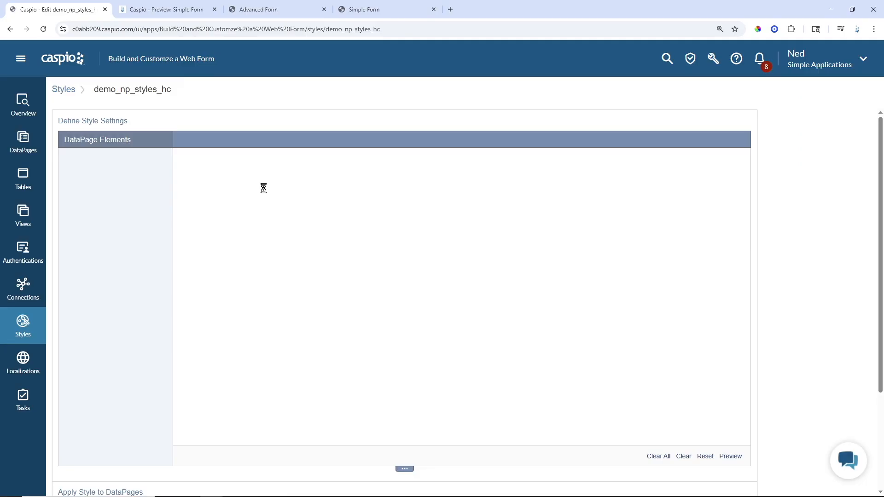
{"action": "left_click", "coordinate": [101, 262]}
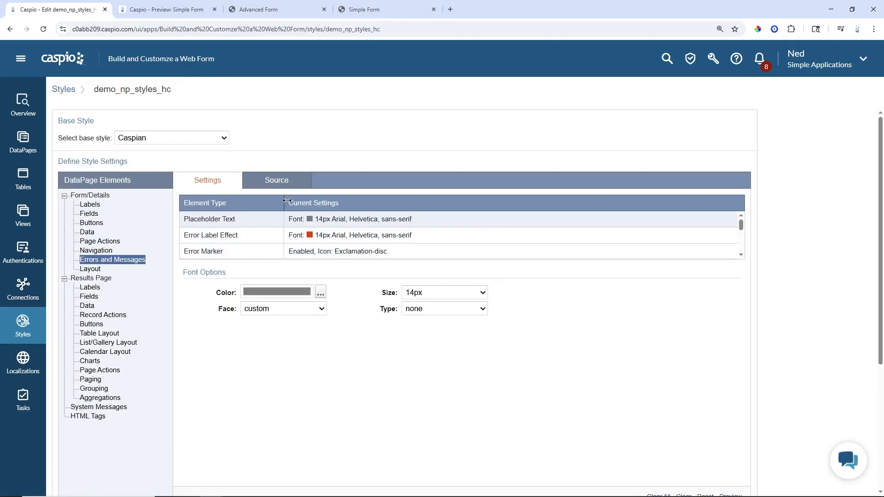
{"action": "left_click", "coordinate": [445, 293]}
{"action": "left_click", "coordinate": [417, 160]}
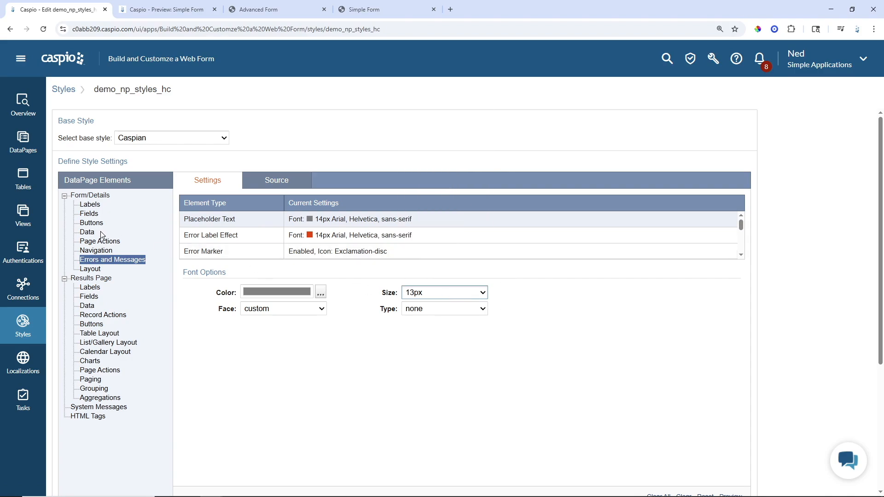
Step: Set the font size of the form's Dropdown/Listbox fields to 13px and save the style
{"action": "left_click", "coordinate": [90, 215]}
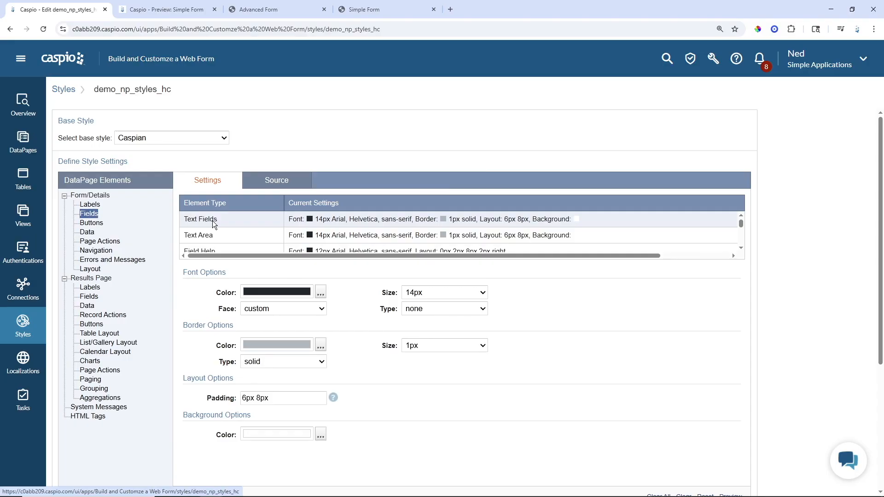
{"action": "scroll", "coordinate": [245, 228], "scroll_direction": "down", "scroll_amount": 2}
{"action": "left_click", "coordinate": [237, 222]}
{"action": "left_click", "coordinate": [474, 293]}
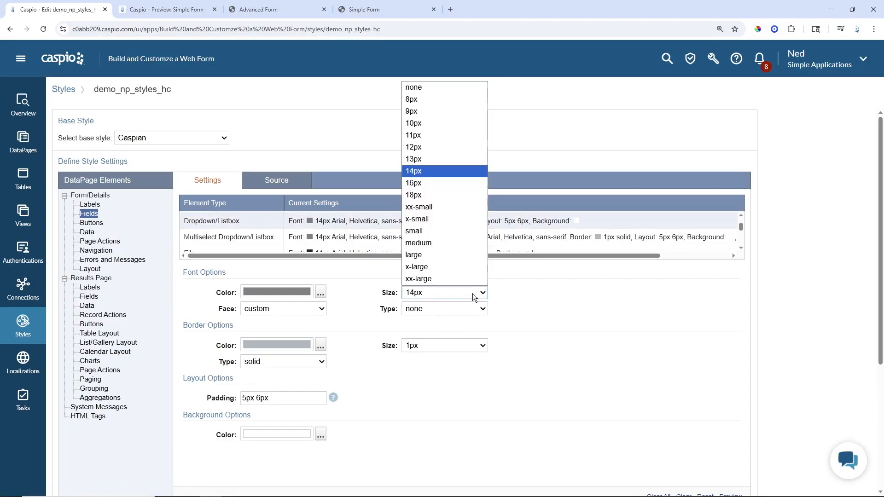
{"action": "left_click", "coordinate": [432, 167]}
{"action": "scroll", "coordinate": [774, 346], "scroll_direction": "down", "scroll_amount": 5}
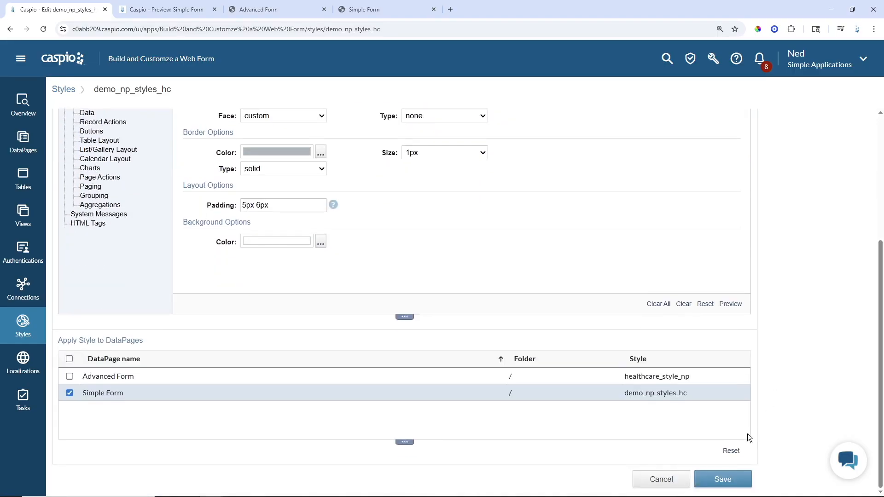
{"action": "left_click", "coordinate": [722, 480]}
Step: Reload the deployed Simple Form and review the placeholder, dropdown and Existing Conditions and Allergies label text
{"action": "left_click", "coordinate": [359, 10]}
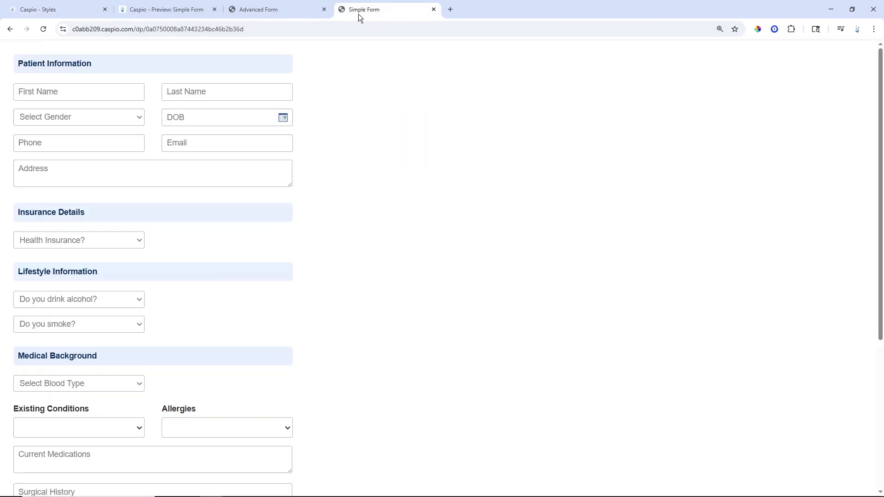
{"action": "left_click", "coordinate": [45, 29]}
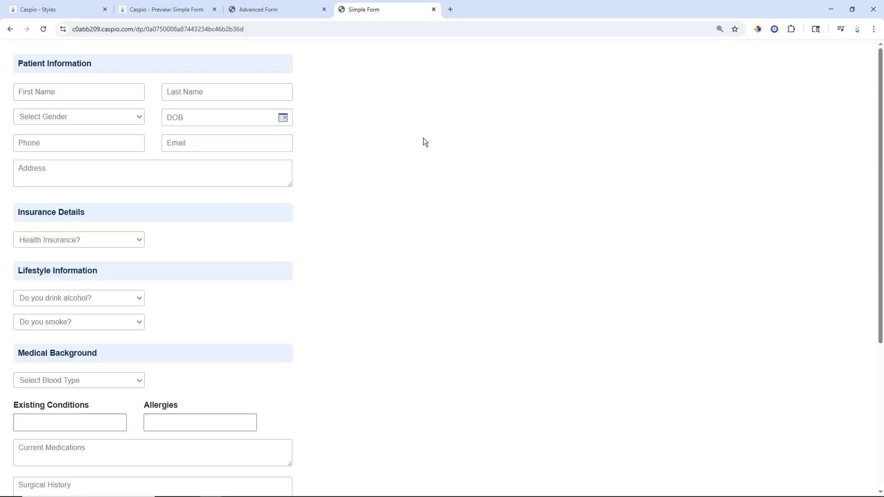
{"action": "scroll", "coordinate": [423, 181], "scroll_direction": "down", "scroll_amount": 3}
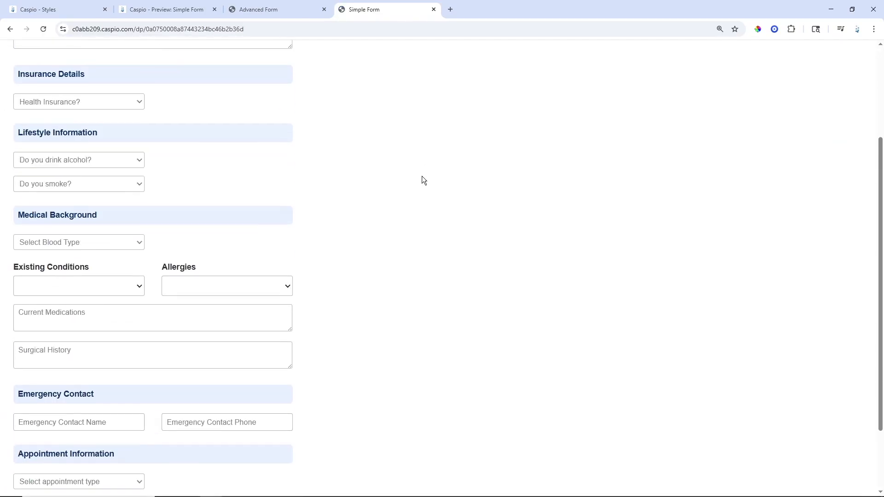
{"action": "scroll", "coordinate": [426, 174], "scroll_direction": "down", "scroll_amount": 2}
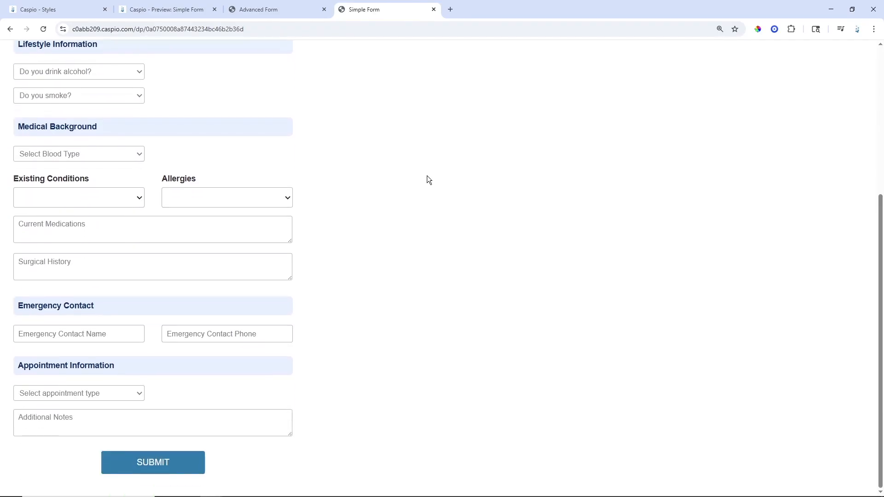
{"action": "scroll", "coordinate": [426, 179], "scroll_direction": "up", "scroll_amount": 4}
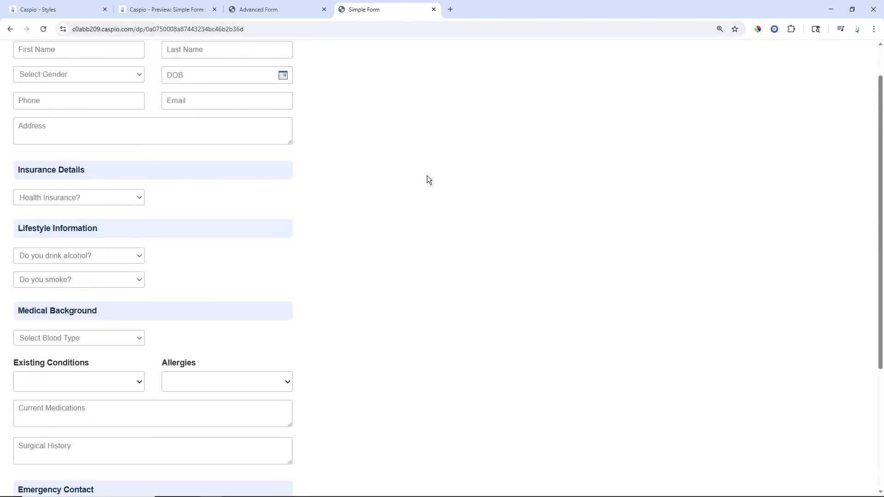
{"action": "left_click_drag", "start_coordinate": [203, 363], "coordinate": [160, 366]}
{"action": "left_click", "coordinate": [159, 365]}
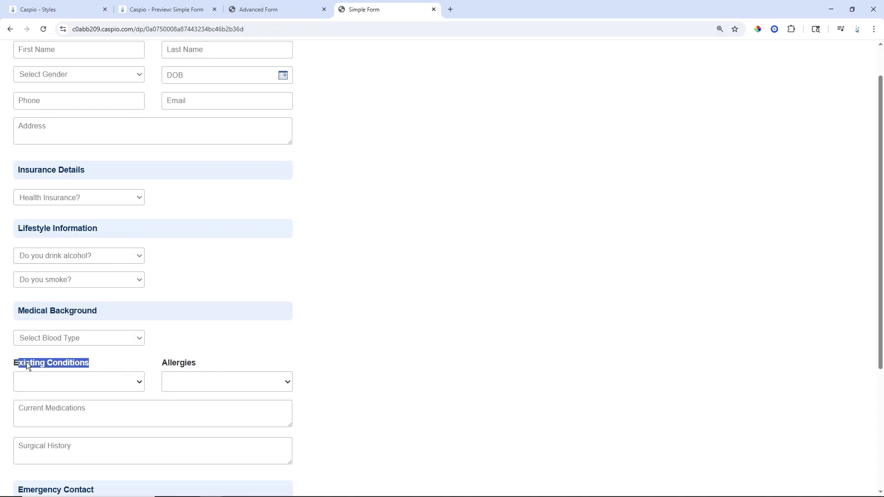
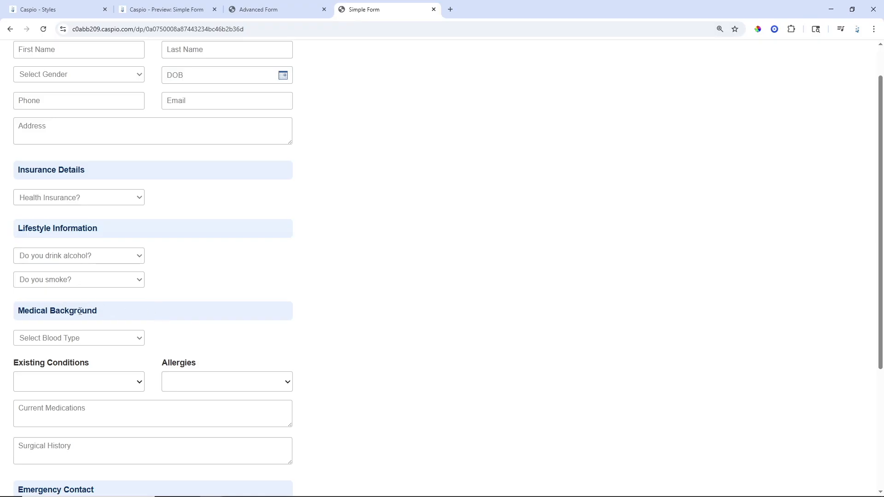
Step: Reopen the demo_np_styles_hc style for editing and set the default form label's font size to 13px
{"action": "left_click", "coordinate": [76, 11]}
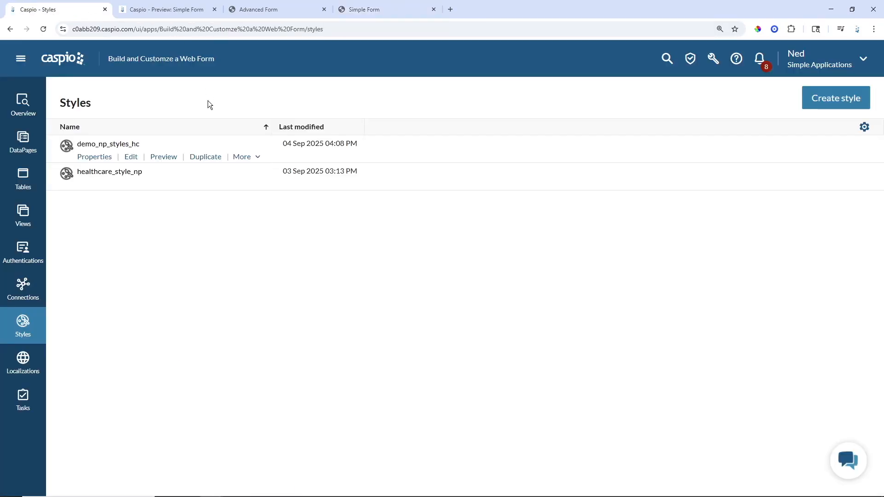
{"action": "left_click", "coordinate": [141, 158]}
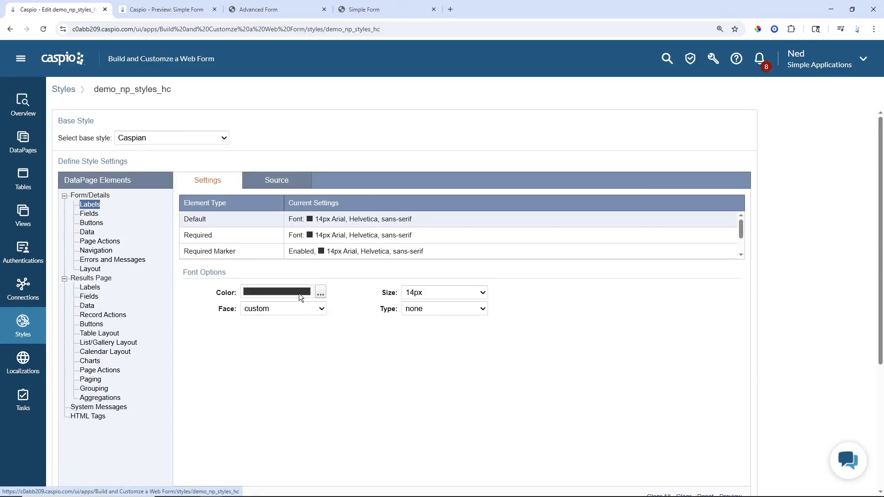
{"action": "left_click", "coordinate": [445, 295]}
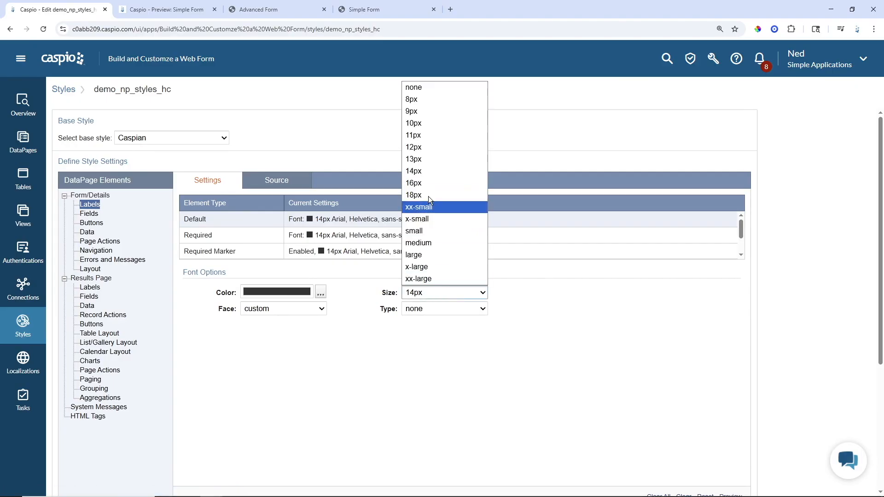
{"action": "left_click", "coordinate": [423, 160]}
Step: Set the required form label's font size to 13px and its font type to normal
{"action": "left_click", "coordinate": [307, 235]}
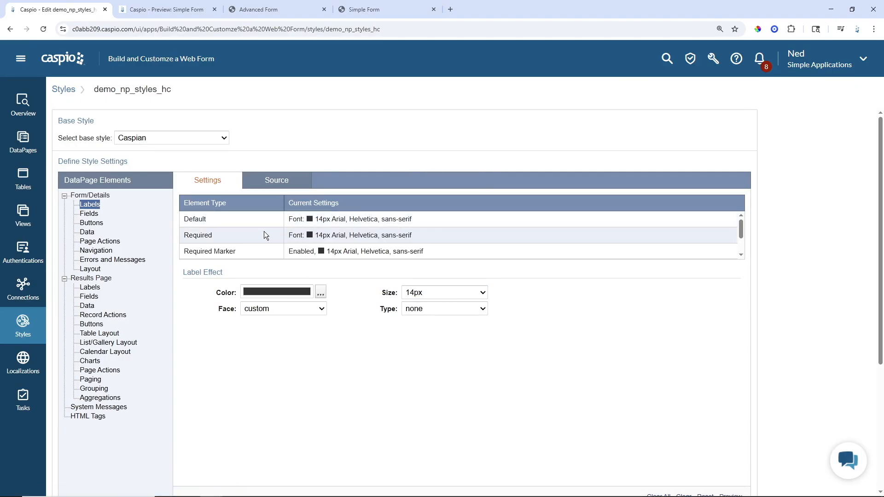
{"action": "left_click", "coordinate": [446, 293]}
{"action": "left_click", "coordinate": [428, 161]}
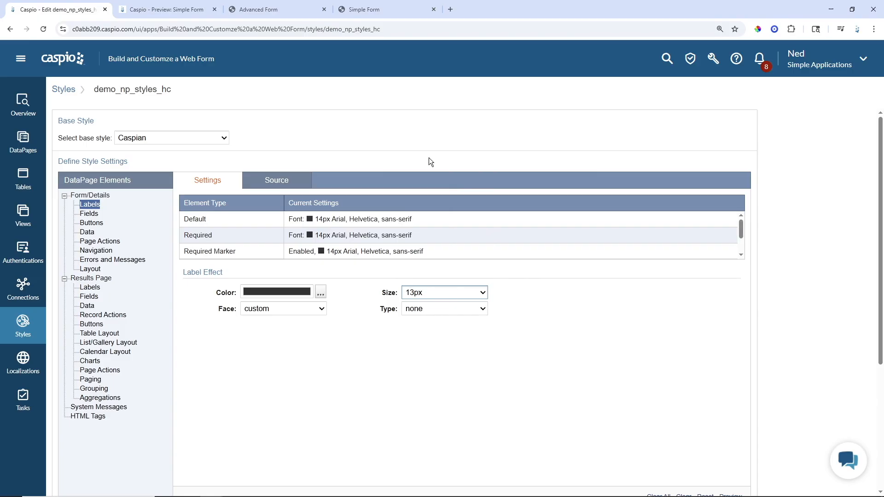
{"action": "left_click", "coordinate": [458, 312]}
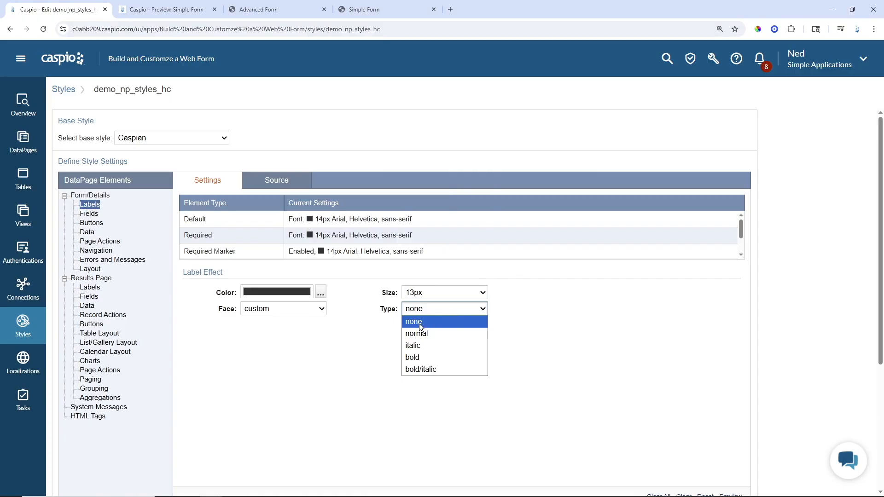
{"action": "left_click", "coordinate": [418, 336]}
Step: Set the default form label's font type to normal, then save the style after checking the label source code
{"action": "left_click", "coordinate": [353, 220]}
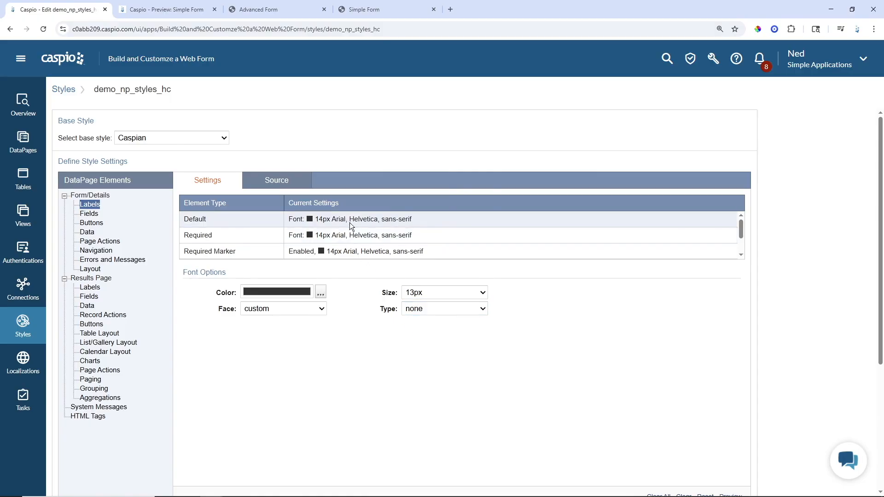
{"action": "left_click", "coordinate": [420, 310]}
{"action": "left_click", "coordinate": [425, 334]}
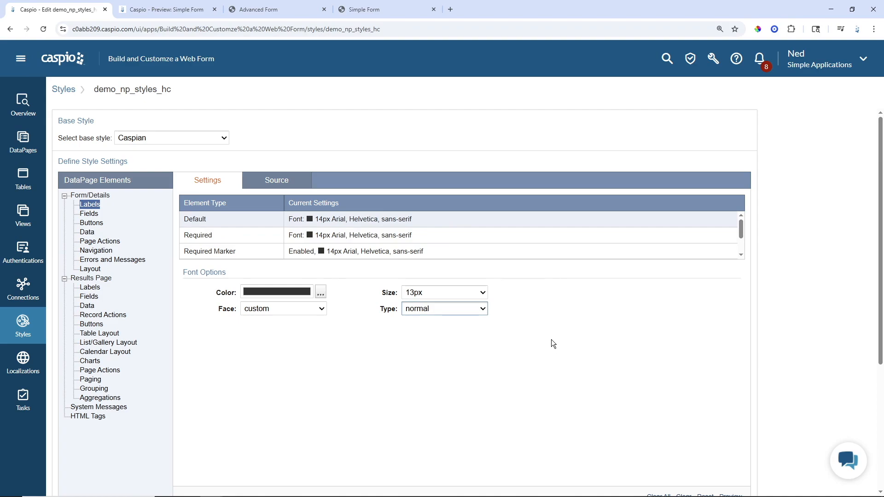
{"action": "left_click", "coordinate": [277, 186]}
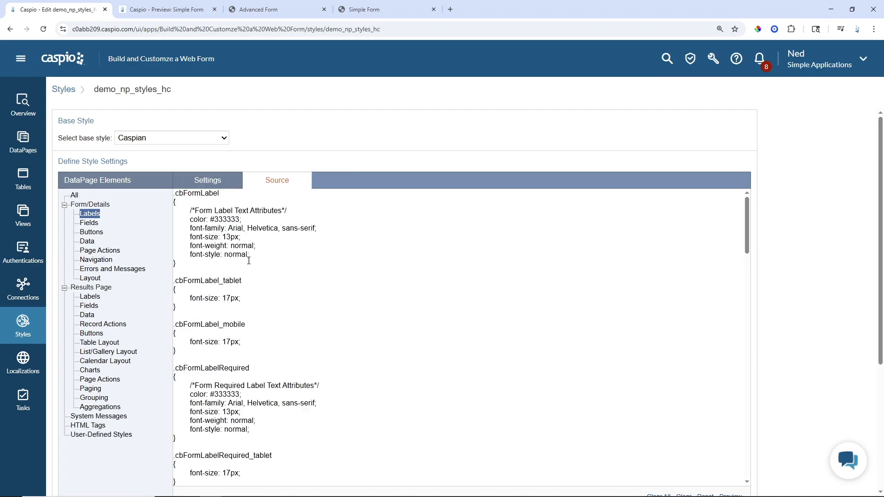
{"action": "scroll", "coordinate": [803, 305], "scroll_direction": "down", "scroll_amount": 4}
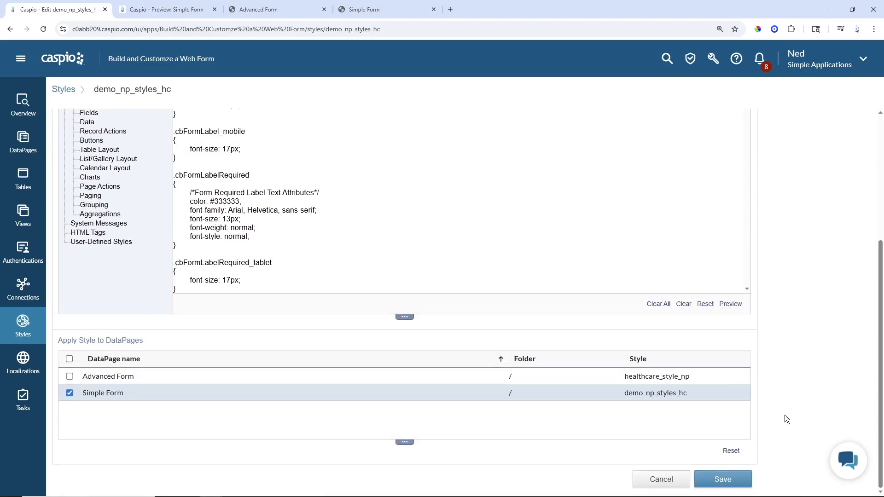
{"action": "left_click", "coordinate": [736, 485]}
Step: Reload the deployed Simple Form and examine the Existing Conditions and Allergies labels and the rest of the form
{"action": "left_click", "coordinate": [359, 13]}
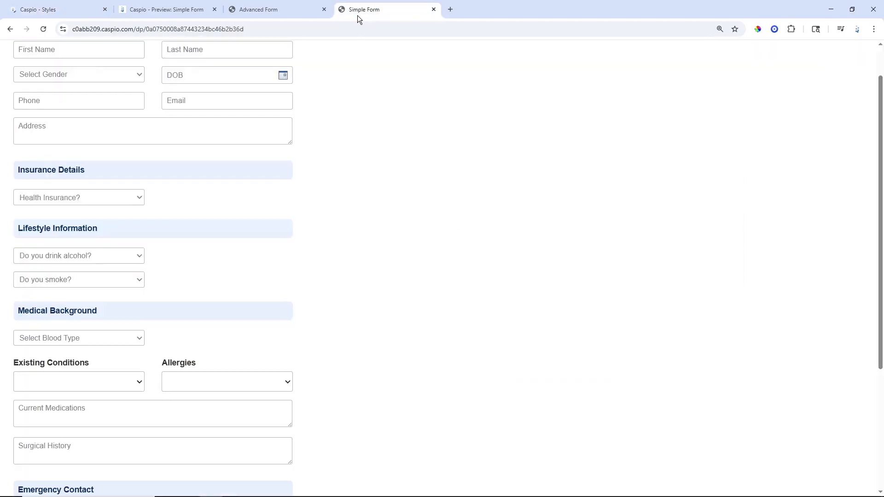
{"action": "left_click", "coordinate": [43, 29]}
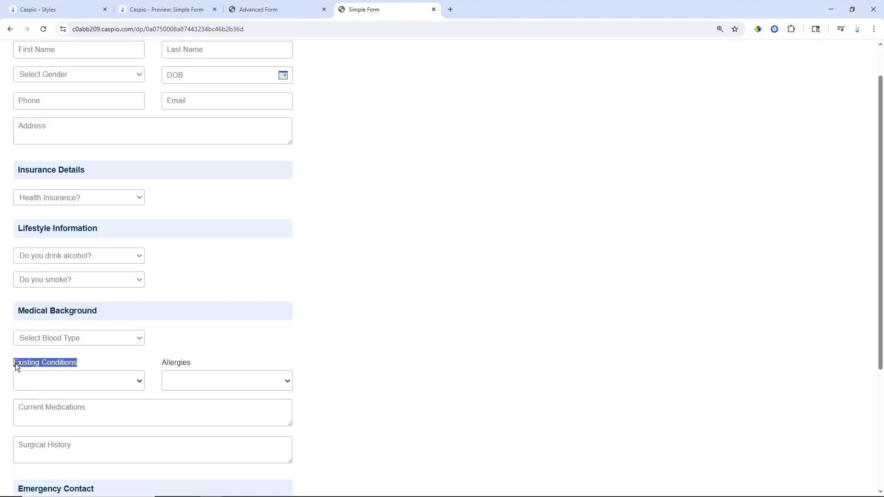
{"action": "left_click_drag", "start_coordinate": [194, 367], "coordinate": [165, 365]}
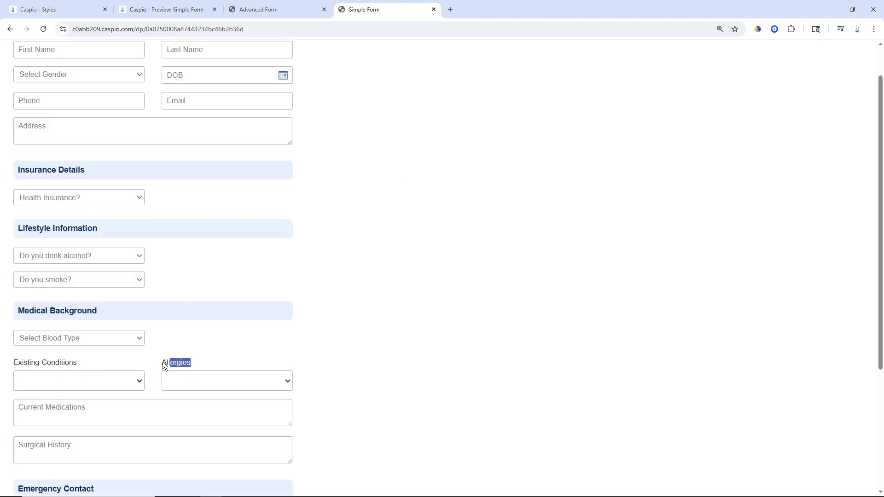
{"action": "left_click", "coordinate": [353, 346]}
{"action": "scroll", "coordinate": [358, 327], "scroll_direction": "down", "scroll_amount": 2}
{"action": "scroll", "coordinate": [364, 305], "scroll_direction": "up", "scroll_amount": 3}
{"action": "scroll", "coordinate": [369, 297], "scroll_direction": "down", "scroll_amount": 3}
{"action": "scroll", "coordinate": [370, 299], "scroll_direction": "down", "scroll_amount": 2}
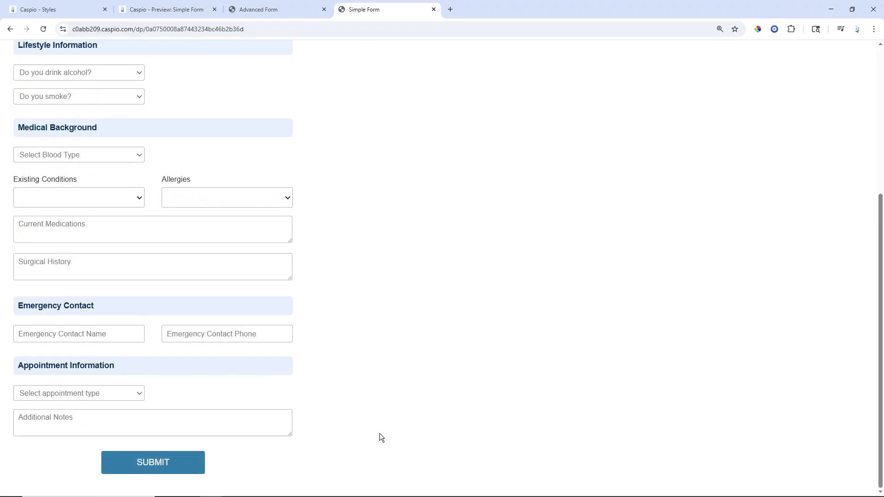
Step: Reopen the demo_np_styles_hc style and set the background color of the form's standard buttons to a blue from the color palette
{"action": "left_click", "coordinate": [65, 10]}
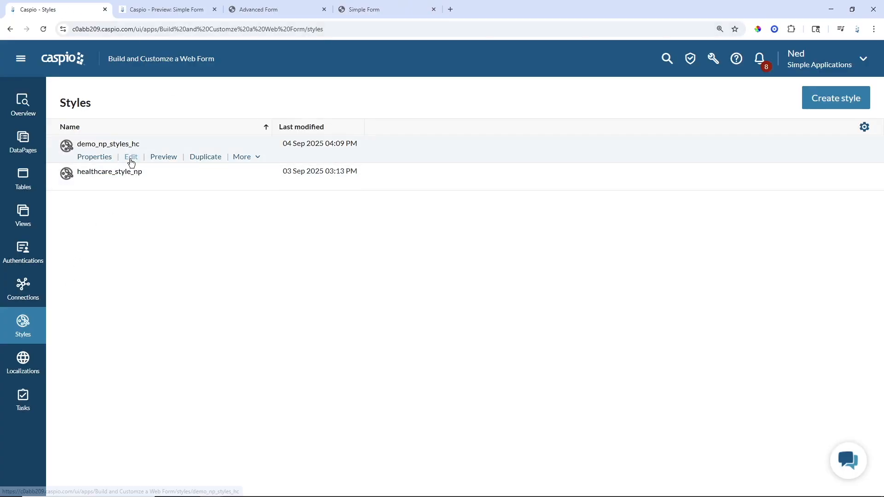
{"action": "left_click", "coordinate": [131, 157]}
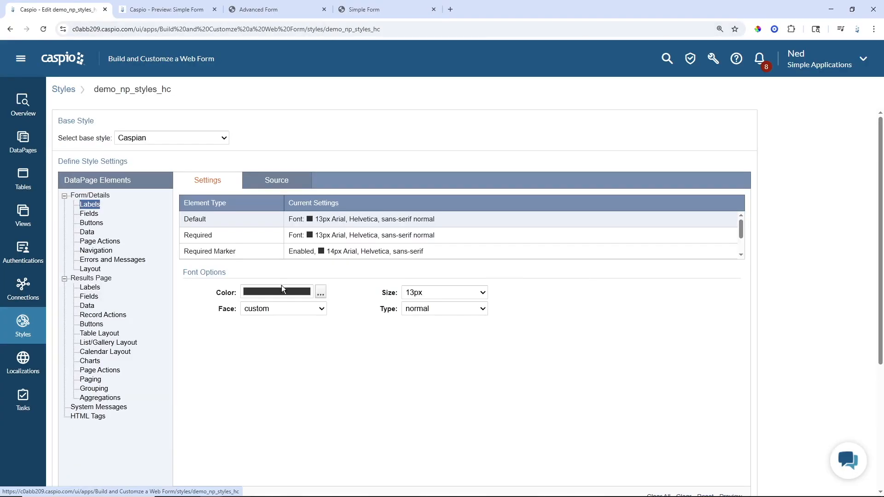
{"action": "left_click", "coordinate": [96, 225]}
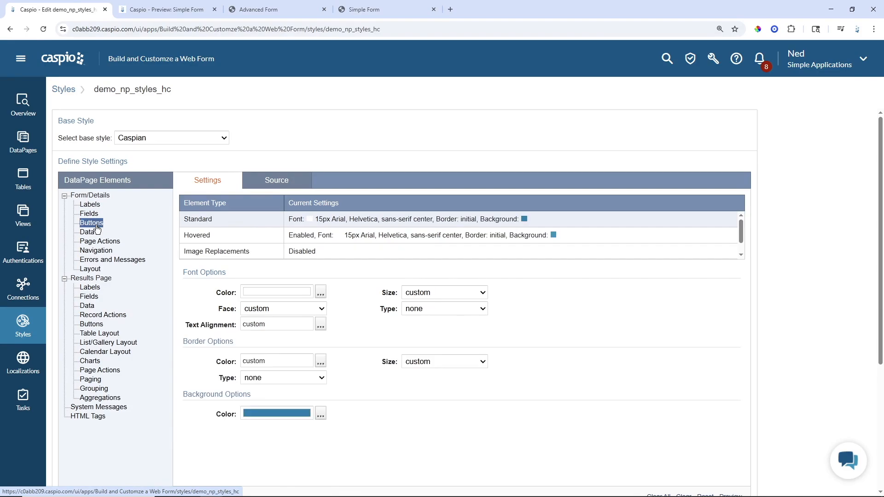
{"action": "left_click", "coordinate": [207, 239]}
{"action": "left_click", "coordinate": [207, 222]}
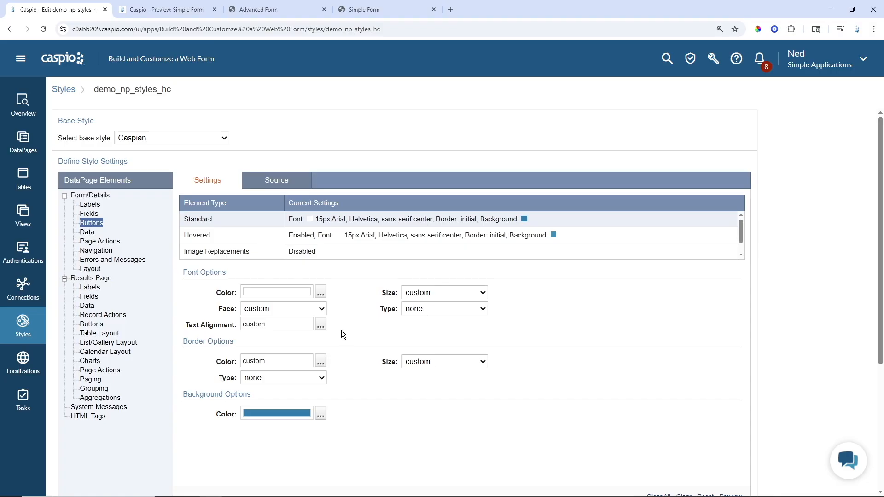
{"action": "scroll", "coordinate": [343, 334], "scroll_direction": "down", "scroll_amount": 4}
{"action": "left_click", "coordinate": [321, 231]}
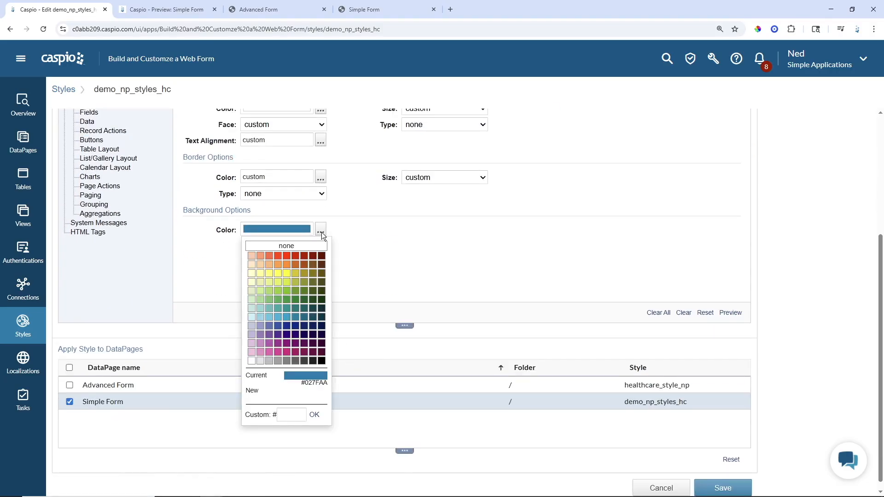
{"action": "left_click", "coordinate": [295, 415]}
{"action": "left_click", "coordinate": [279, 328]}
Step: Set the background color of the form's hovered buttons to dark indigo from the palette and save the style
{"action": "scroll", "coordinate": [379, 264], "scroll_direction": "up", "scroll_amount": 3}
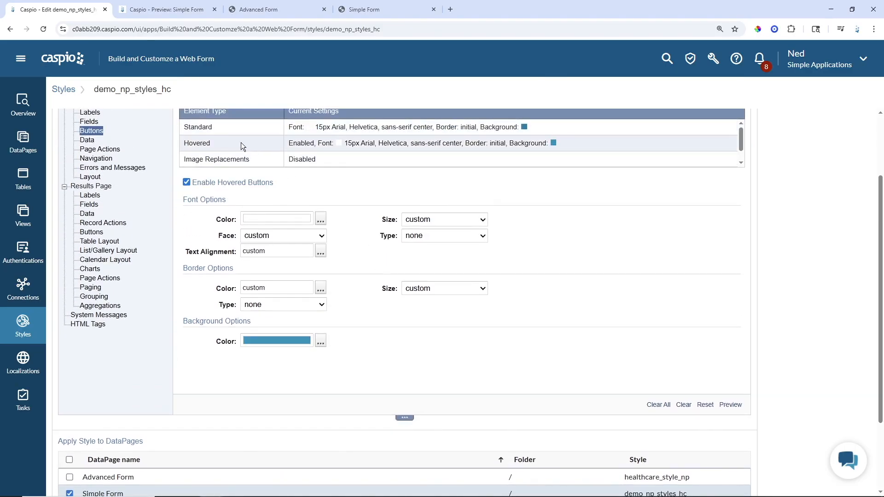
{"action": "left_click", "coordinate": [321, 341]}
{"action": "scroll", "coordinate": [322, 322], "scroll_direction": "down", "scroll_amount": 2}
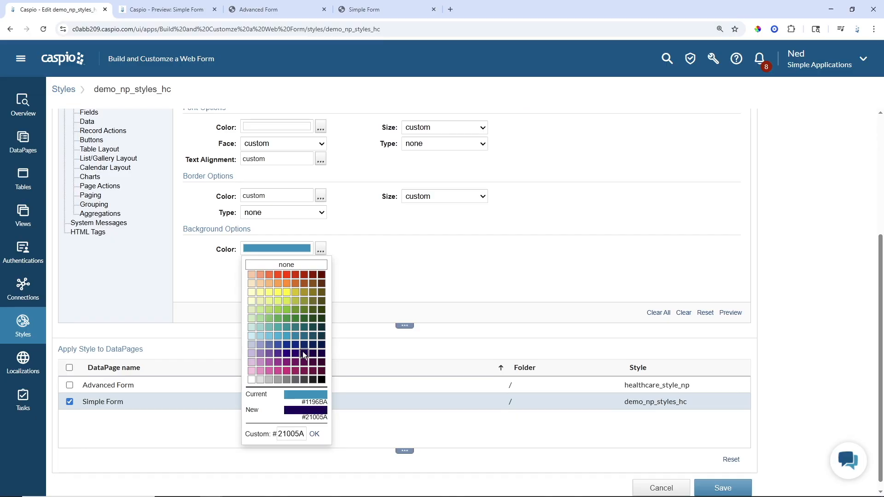
{"action": "left_click", "coordinate": [286, 355]}
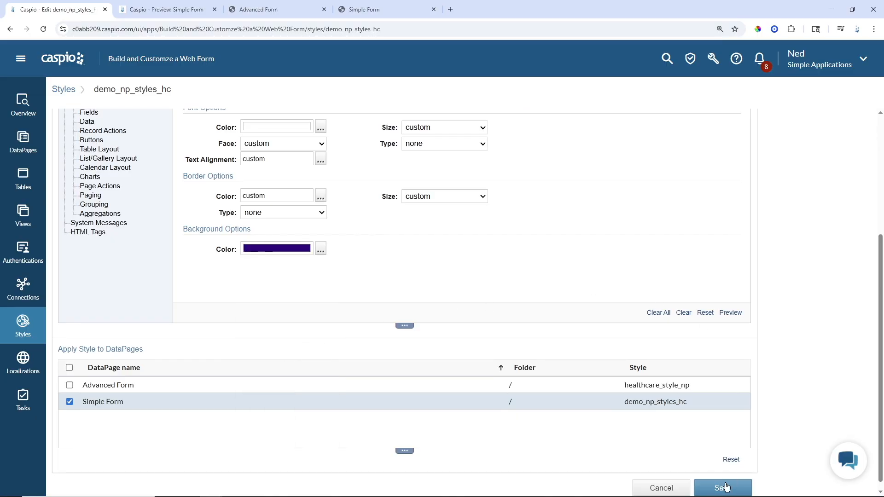
{"action": "left_click", "coordinate": [725, 486]}
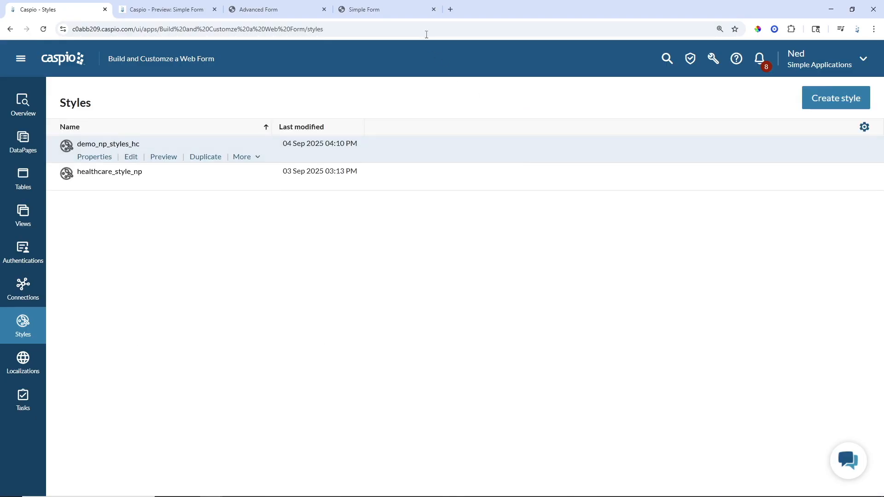
Step: Reload the deployed Simple Form and check the Submit button's color, including its hover state
{"action": "left_click", "coordinate": [386, 9]}
{"action": "left_click", "coordinate": [43, 30]}
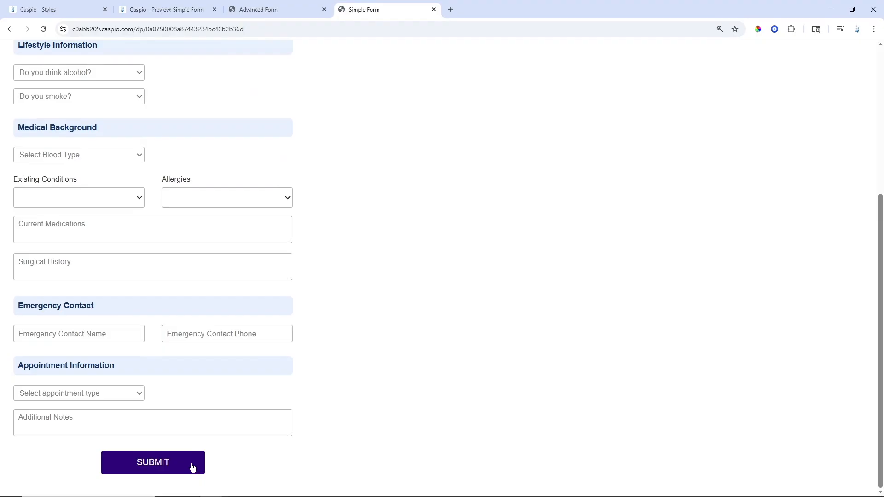
{"action": "scroll", "coordinate": [413, 313], "scroll_direction": "up", "scroll_amount": 5}
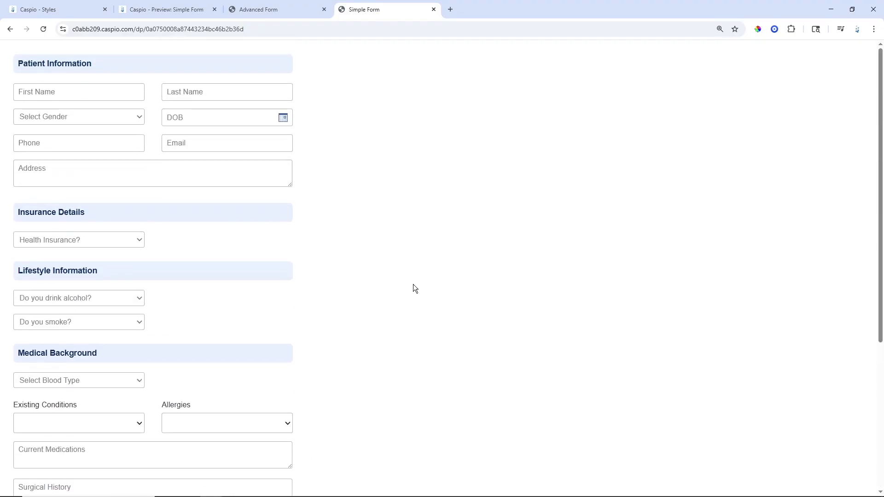